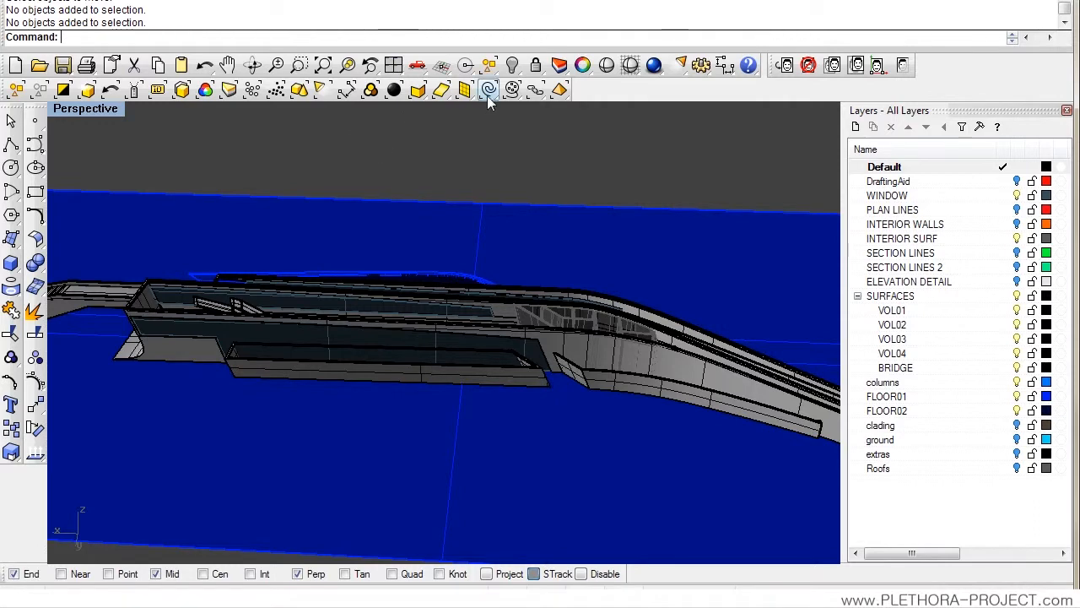
Step: Select all curves in the model and delete them, repeating the curve selection to check for leftovers
left_click(488, 89)
right_click_drag(396, 295, 497, 280)
key("Delete")
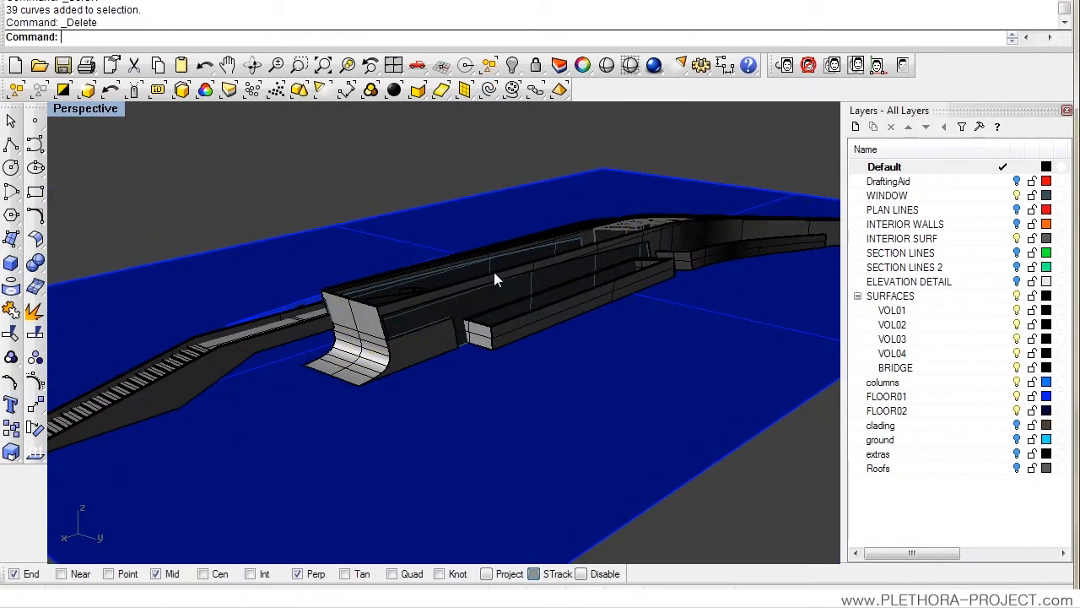
right_click_drag(494, 279, 433, 135)
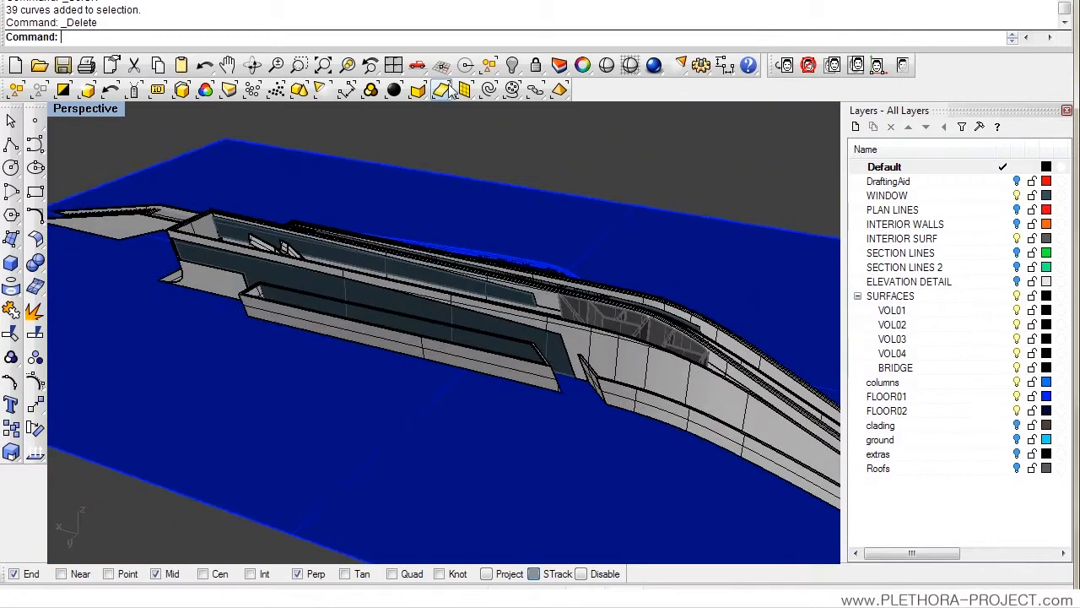
left_click(491, 91)
right_click_drag(422, 227, 390, 272)
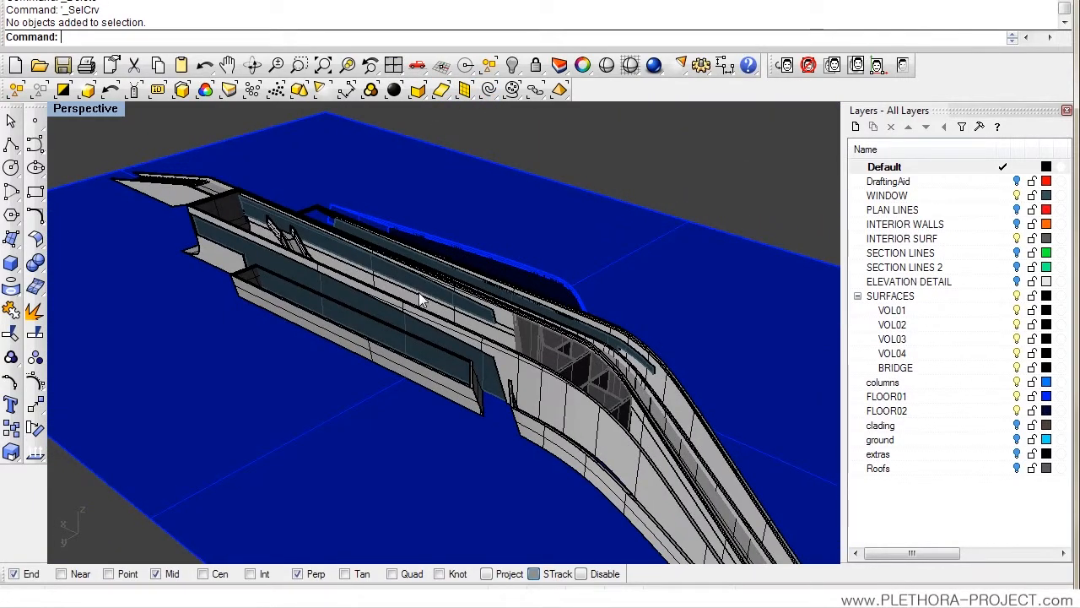
left_click(489, 91)
right_click_drag(447, 296, 469, 338)
right_click_drag(456, 388, 383, 406)
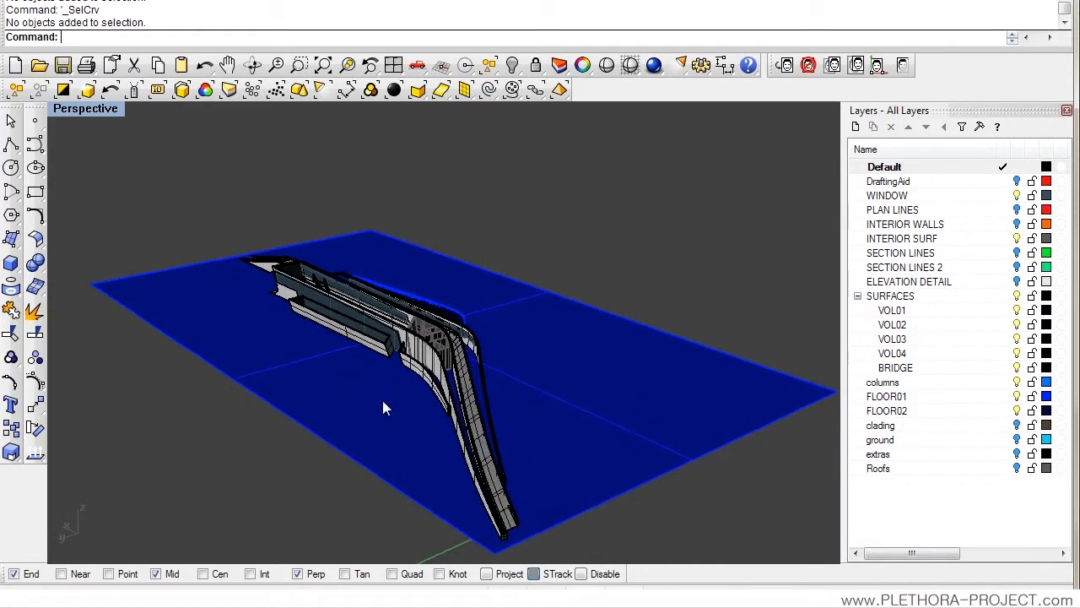
Step: Add a new layer named SECTION and set its colour to green
left_click(893, 468)
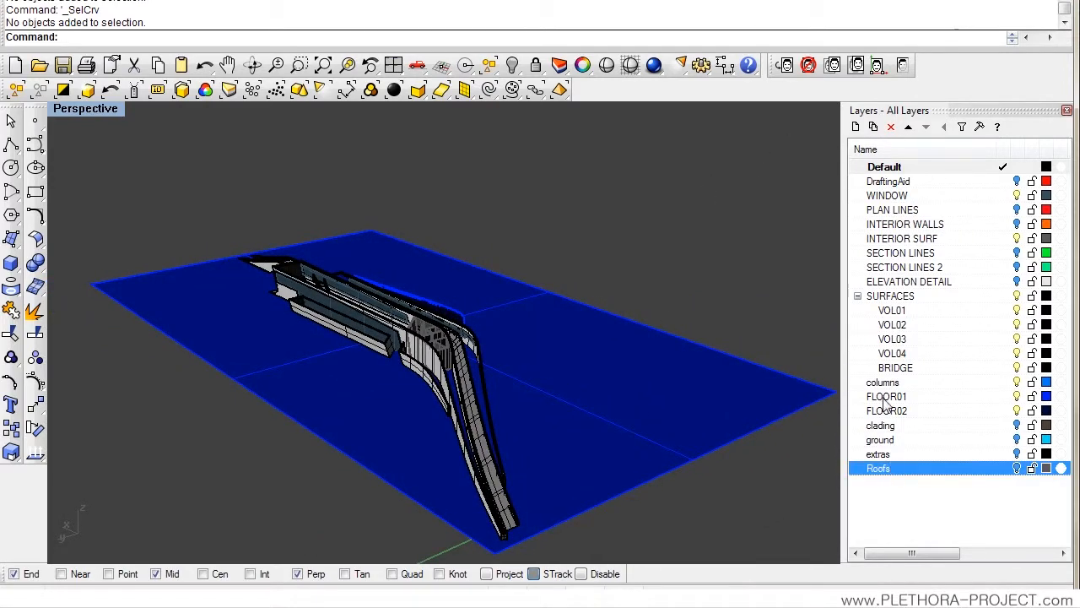
left_click(856, 127)
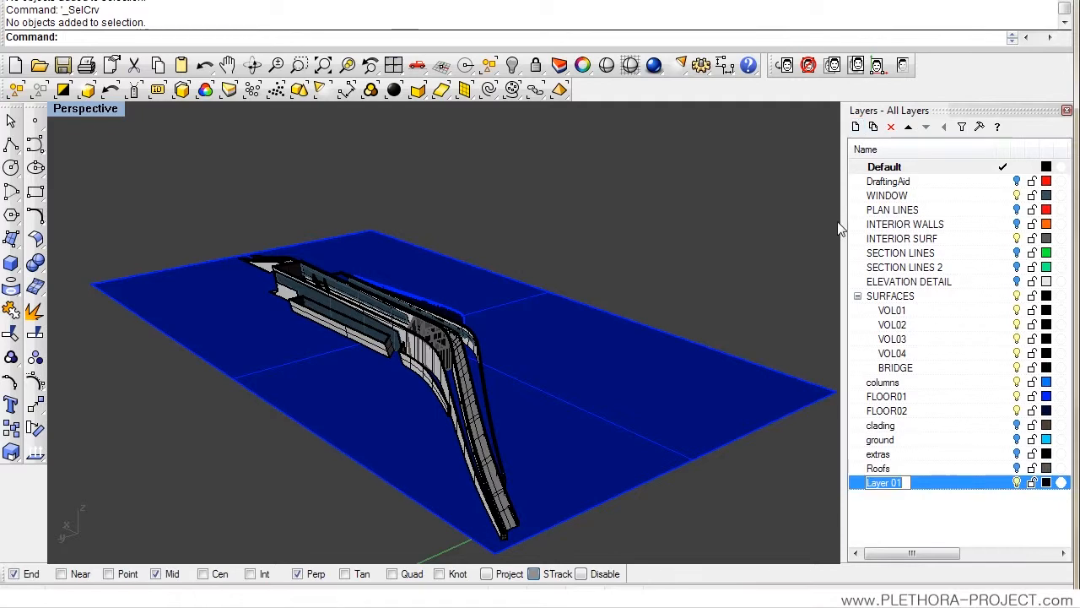
type("SECTION")
key("Return")
left_click(1047, 484)
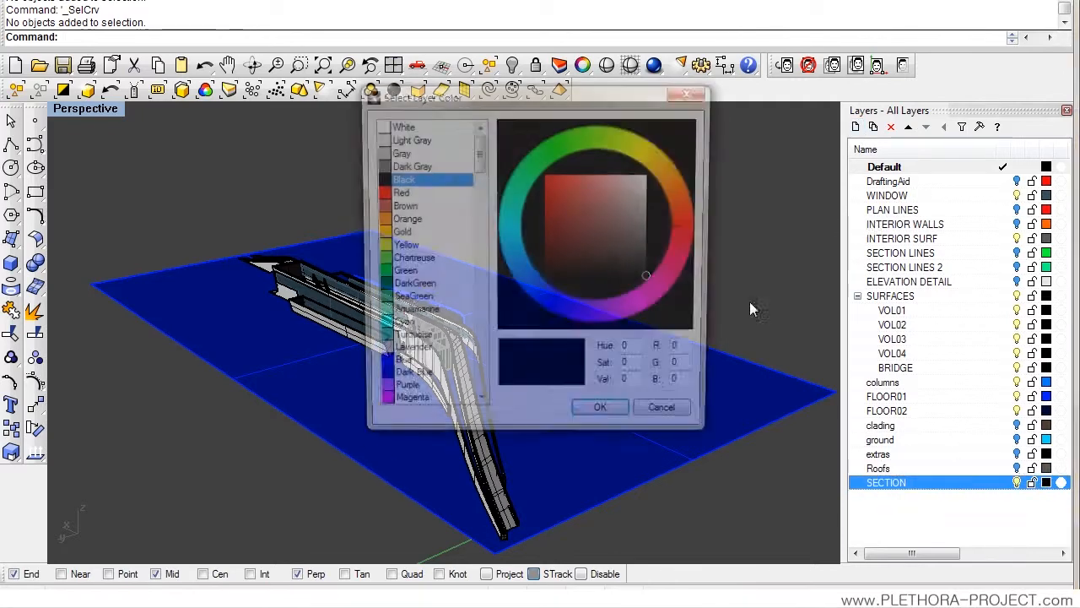
left_click(528, 183)
left_click(592, 415)
Step: Start the Section command with all visible objects selected and make SECTION the current layer
right_click_drag(407, 375, 522, 464)
scroll(467, 362, "down", 5)
scroll(469, 415, "up", 4)
right_click_drag(467, 413, 434, 377)
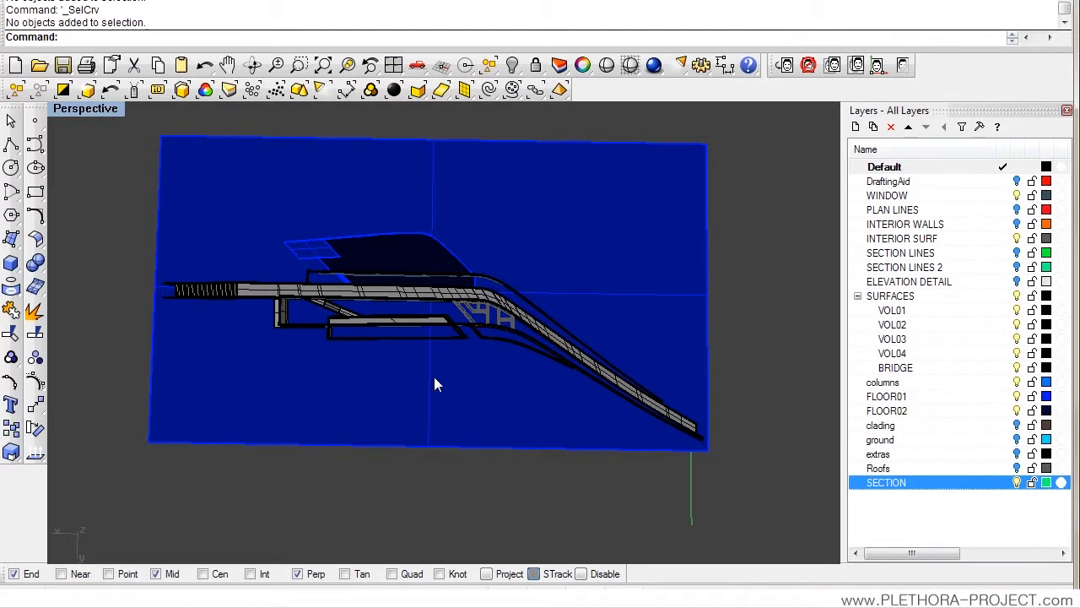
mouse_move(447, 380)
right_mouse_down()
mouse_move(454, 364)
mouse_move(443, 396)
right_mouse_up()
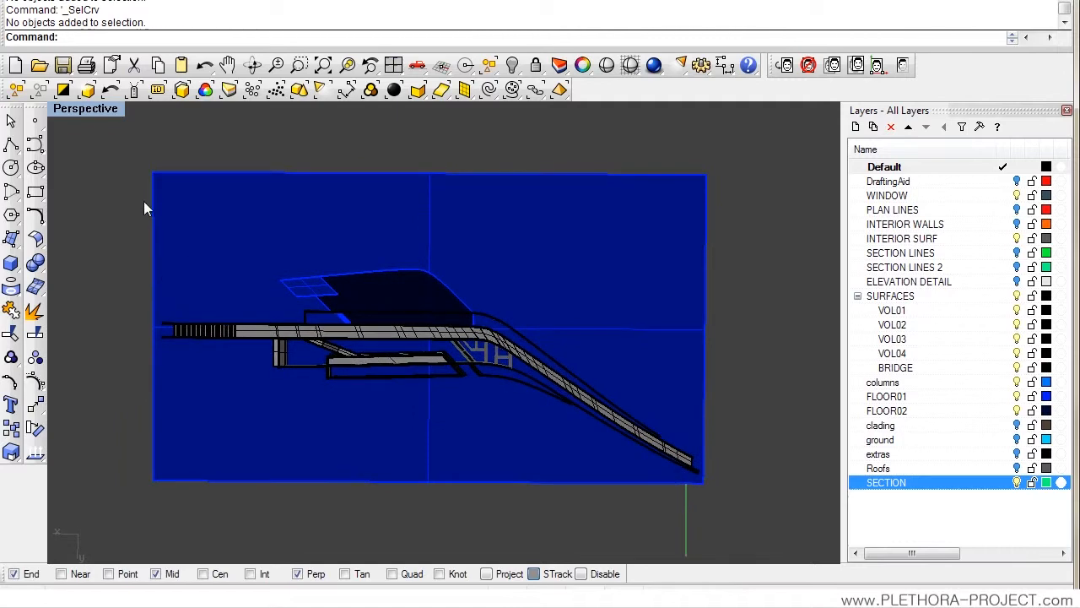
right_click_drag(351, 317, 378, 213)
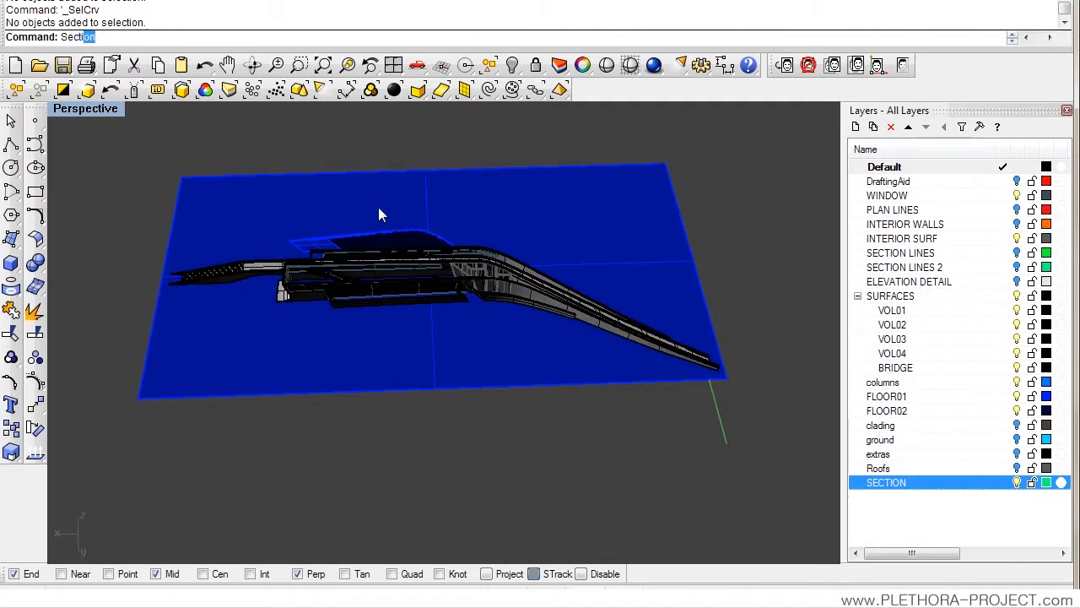
key("Return")
left_click_drag(437, 283, 114, 433)
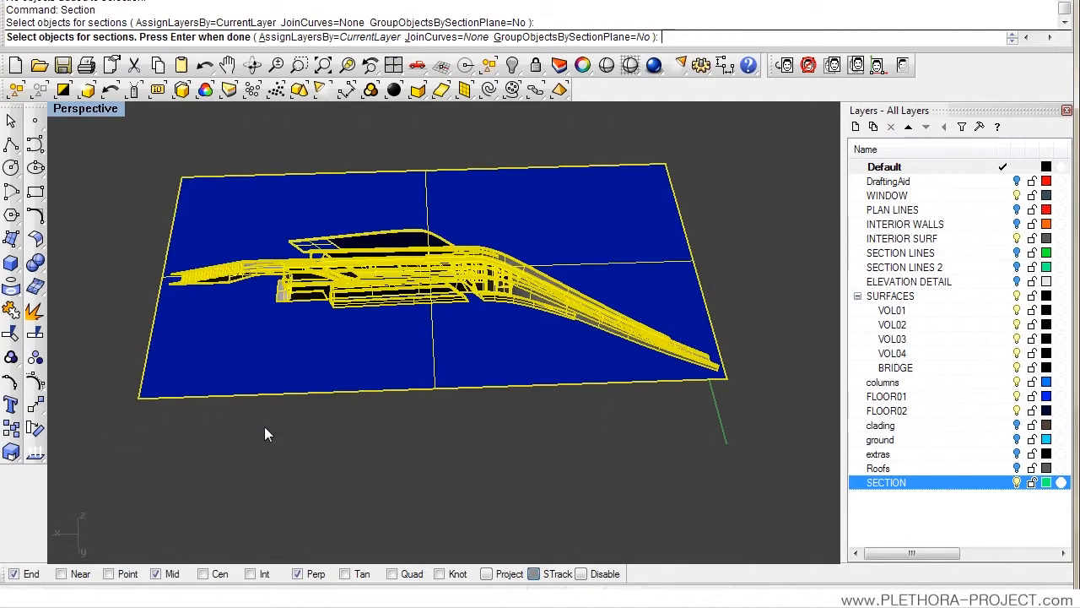
left_click_drag(394, 360, 78, 486)
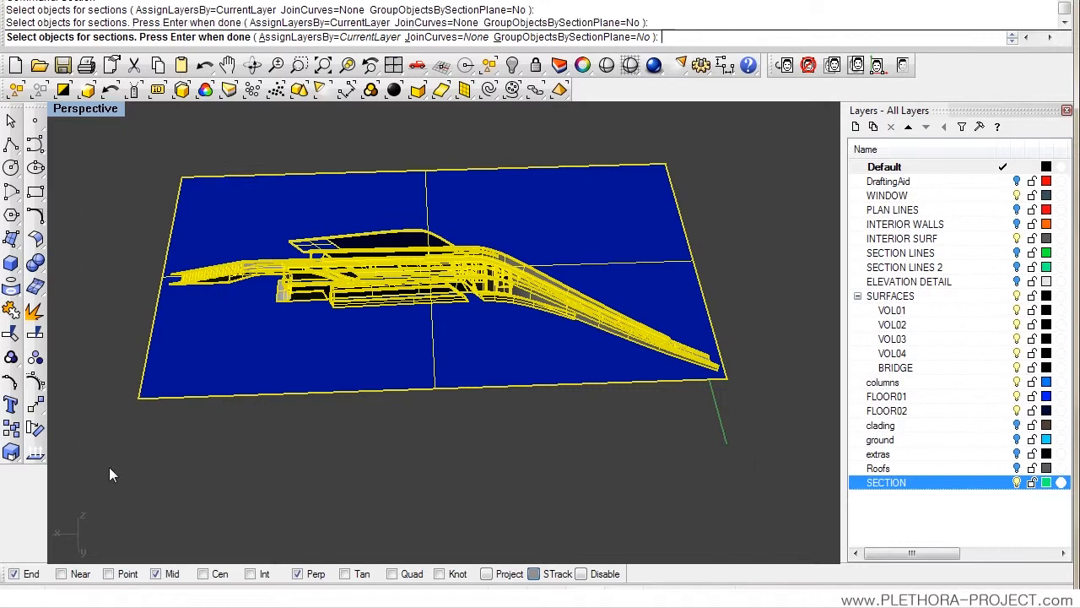
right_click_drag(318, 392, 326, 451, "shift")
key("Return")
right_click_drag(369, 392, 361, 488)
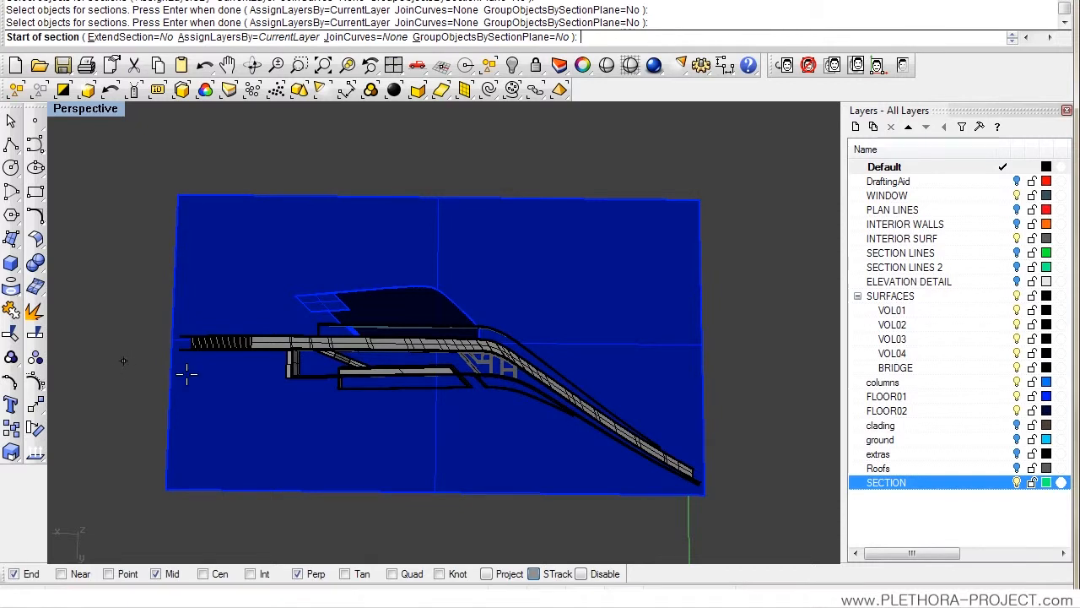
left_click(1003, 483)
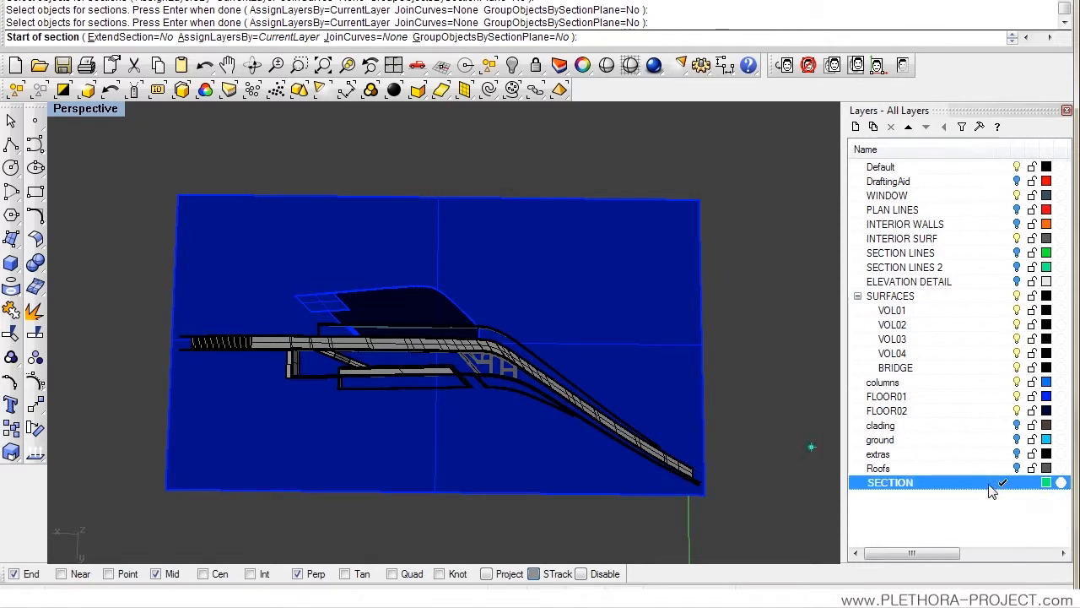
Step: Cut a lengthwise section through the building and site surface, inspect it, and delete the resulting section curves
left_click(148, 359)
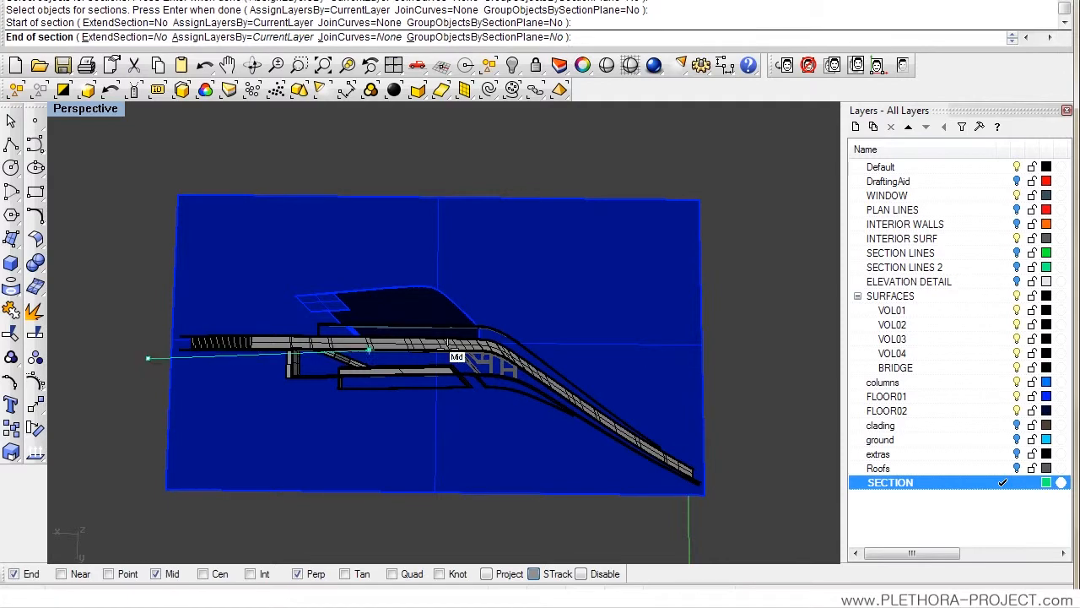
left_click(771, 361)
right_click_drag(485, 456, 388, 260)
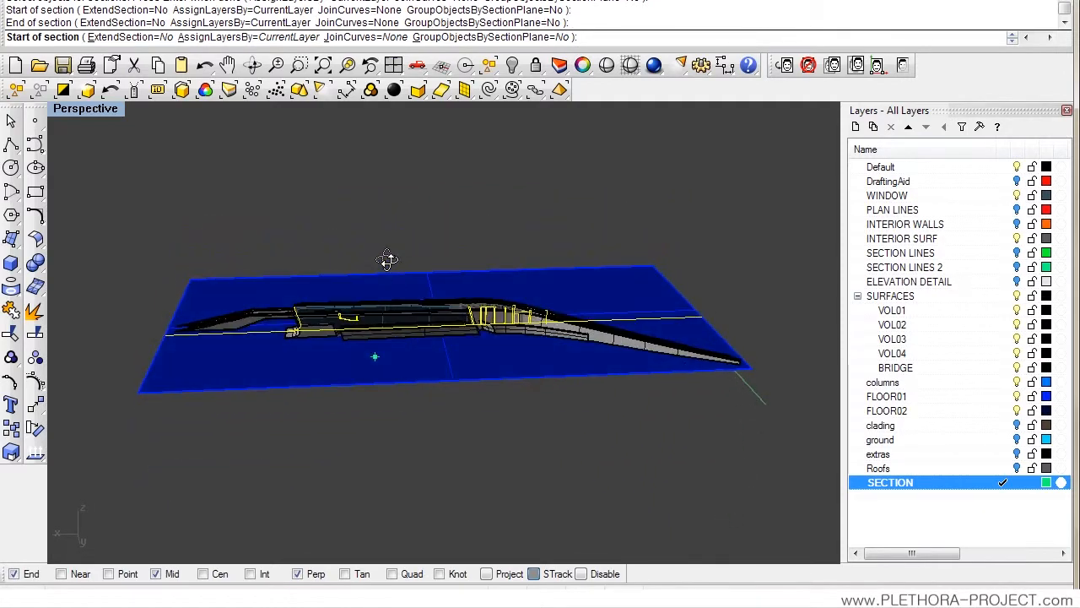
scroll(384, 302, "up", 3)
right_click_drag(416, 302, 465, 393)
scroll(392, 329, "down", 3)
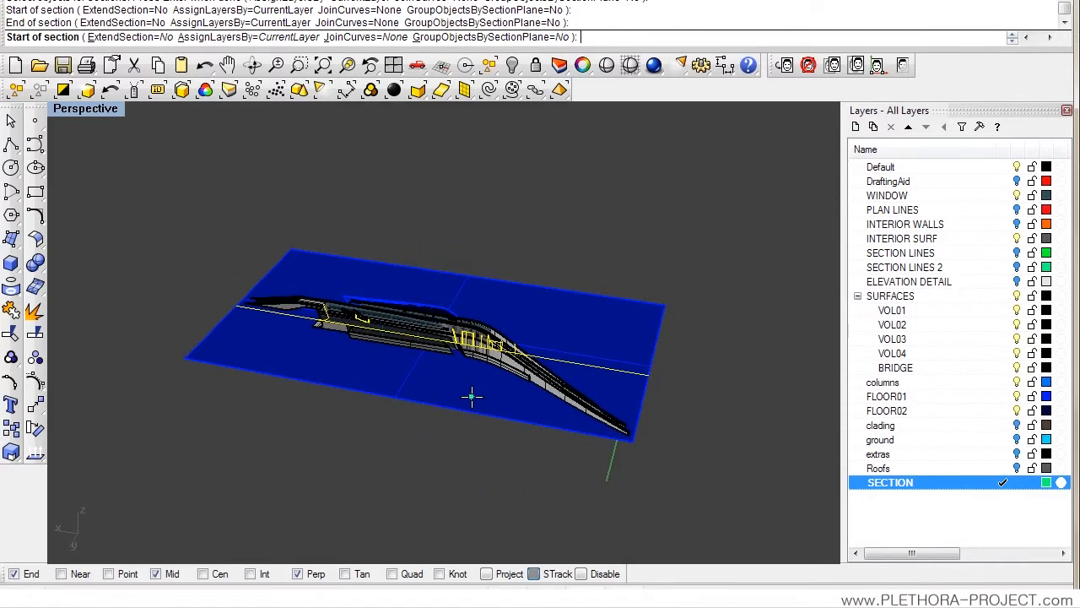
right_click(435, 419)
right_click_drag(435, 418, 272, 466)
key("Delete")
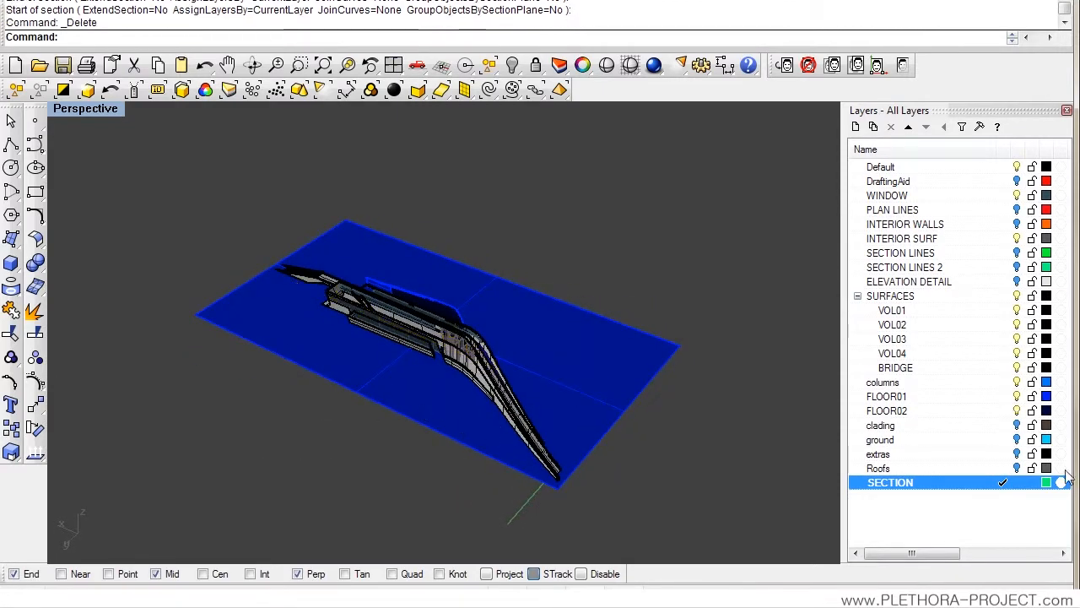
Step: Turn on the Roofs layer and draw a straight guide polyline lengthwise through the building, extending past both ends of the site surface
left_click(894, 468)
right_click_drag(384, 338, 235, 300)
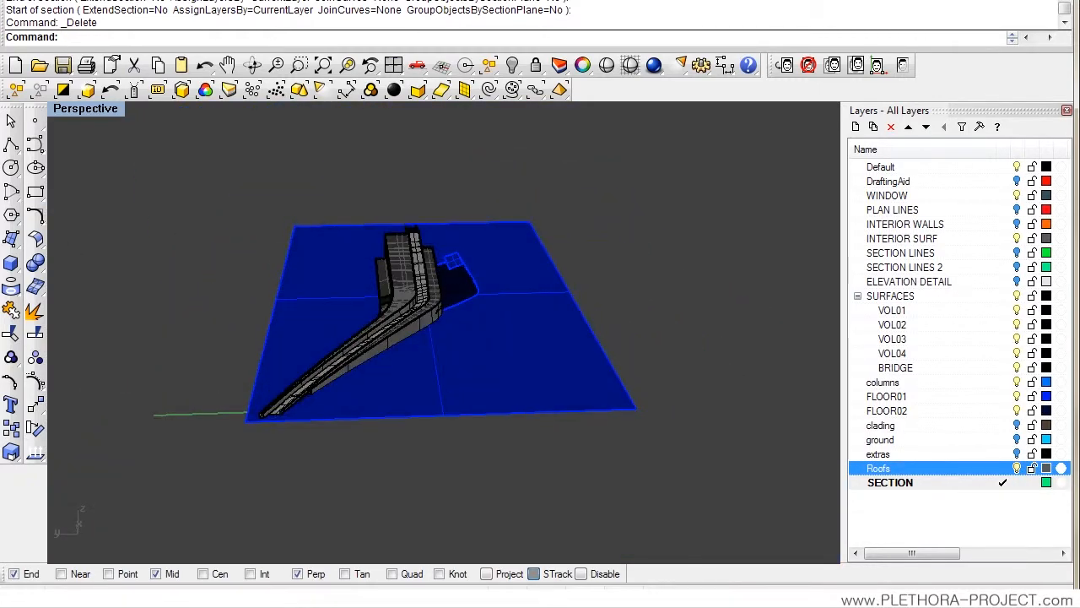
left_click(11, 149)
right_click_drag(176, 326, 356, 401)
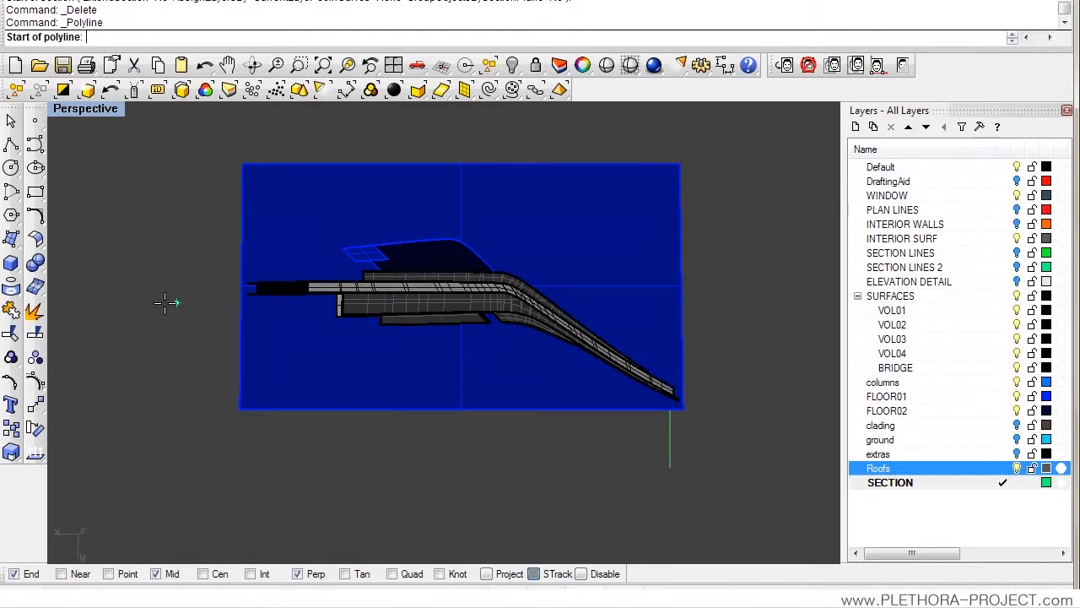
left_click(90, 304)
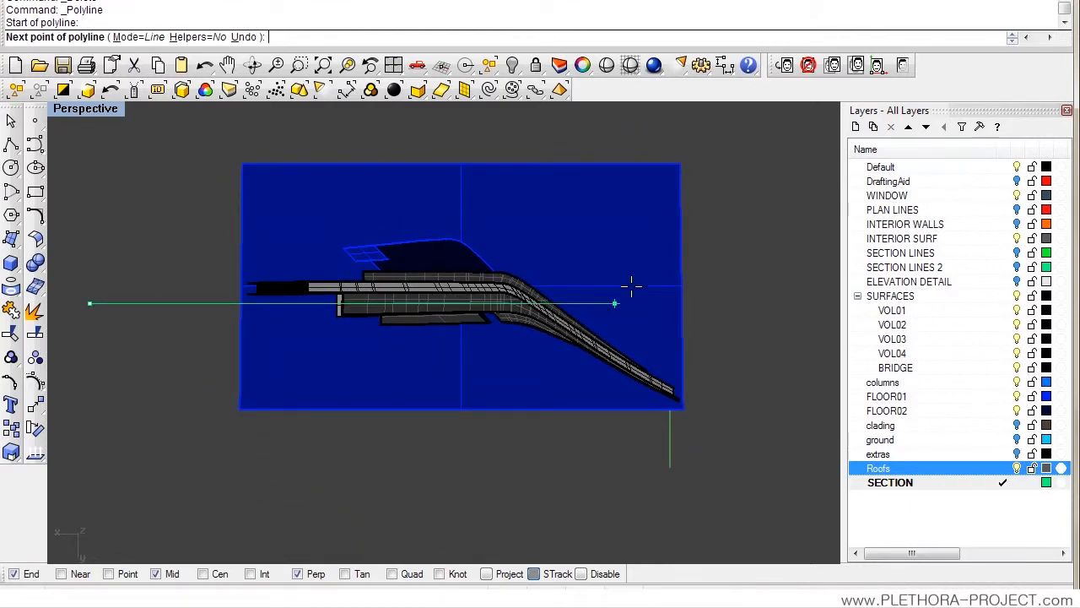
left_click(753, 291)
right_click(521, 401)
right_click_drag(521, 400, 503, 337)
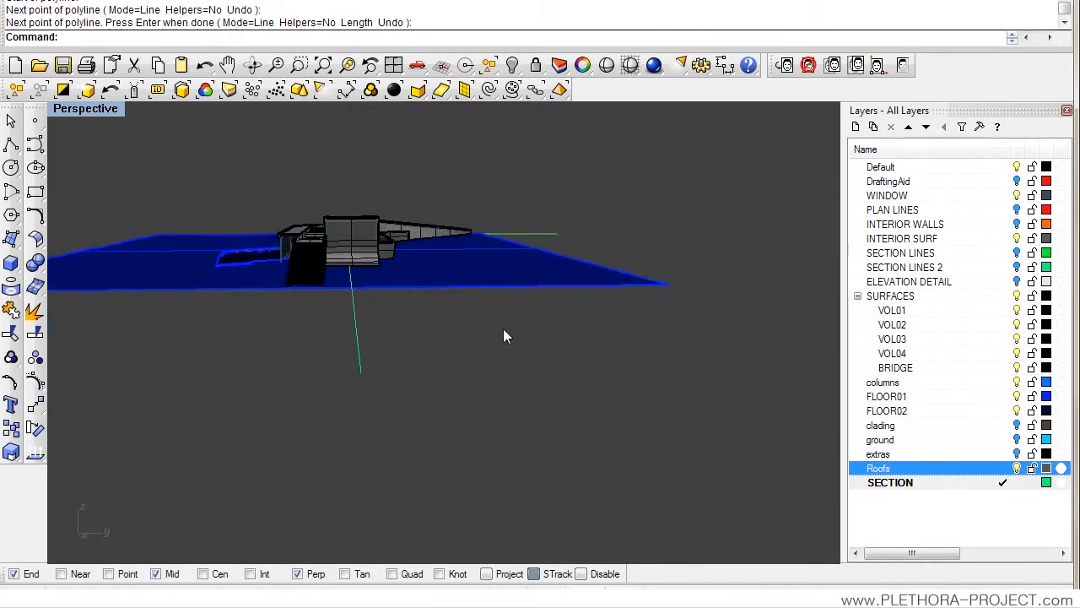
Step: Move the guide polyline sideways by about 1.36 units across the building's width
type("m")
key("Return")
left_click(358, 370)
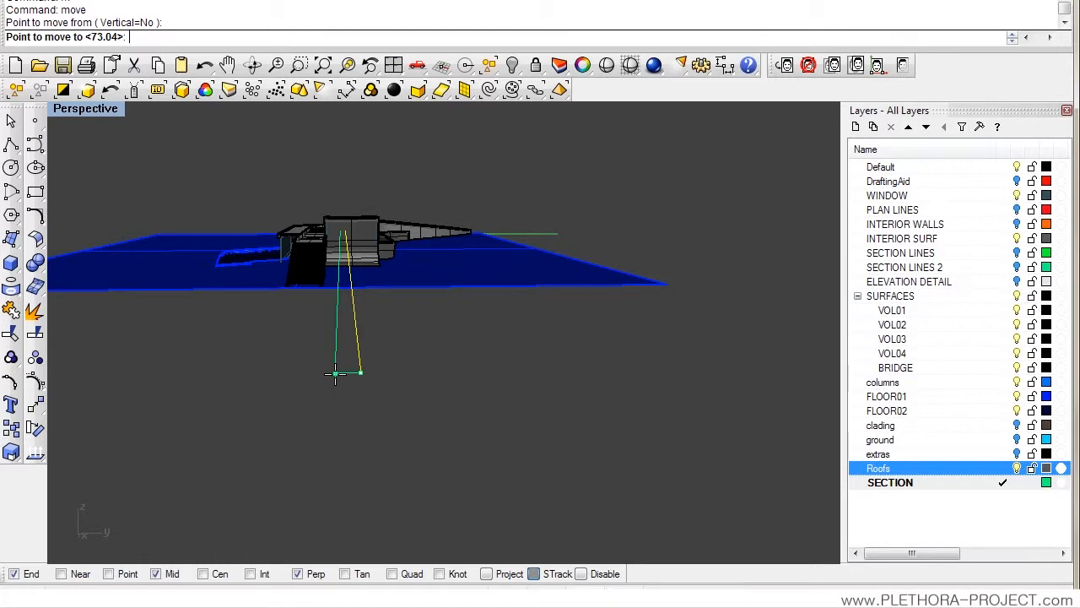
left_click(335, 374)
mouse_move(422, 386)
right_mouse_down()
mouse_move(321, 436)
mouse_move(495, 393)
mouse_move(188, 326)
mouse_move(73, 338)
mouse_move(836, 337)
mouse_move(107, 368)
mouse_move(310, 375)
mouse_move(373, 390)
mouse_move(424, 384)
right_mouse_up()
right_click_drag(172, 314, 218, 375)
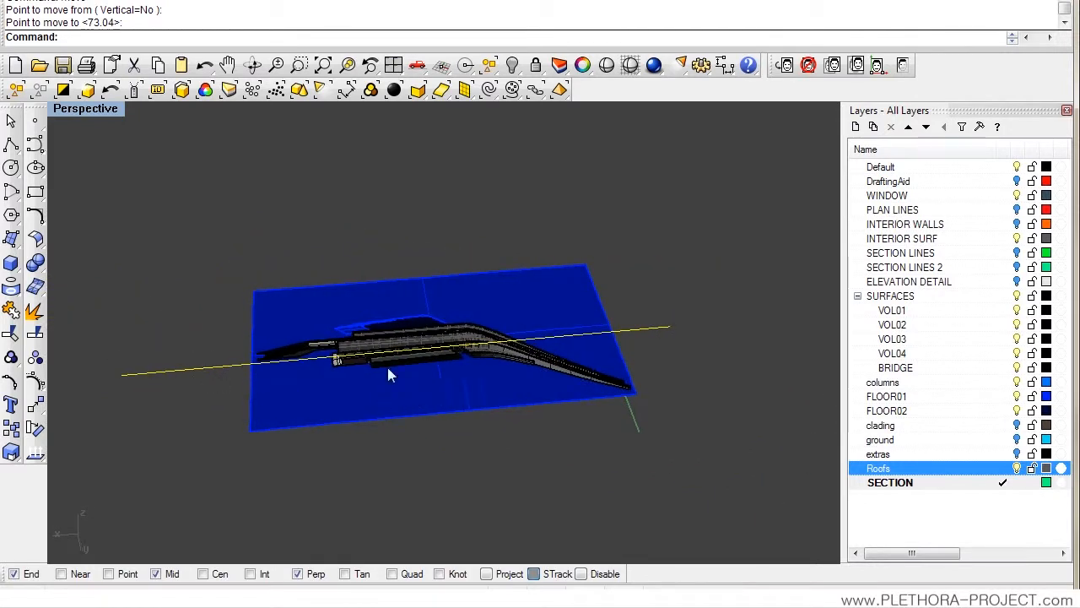
Step: Cut a section through the whole model, with the roofs included, along the guide polyline from one end to the other
right_click_drag(294, 417, 369, 384)
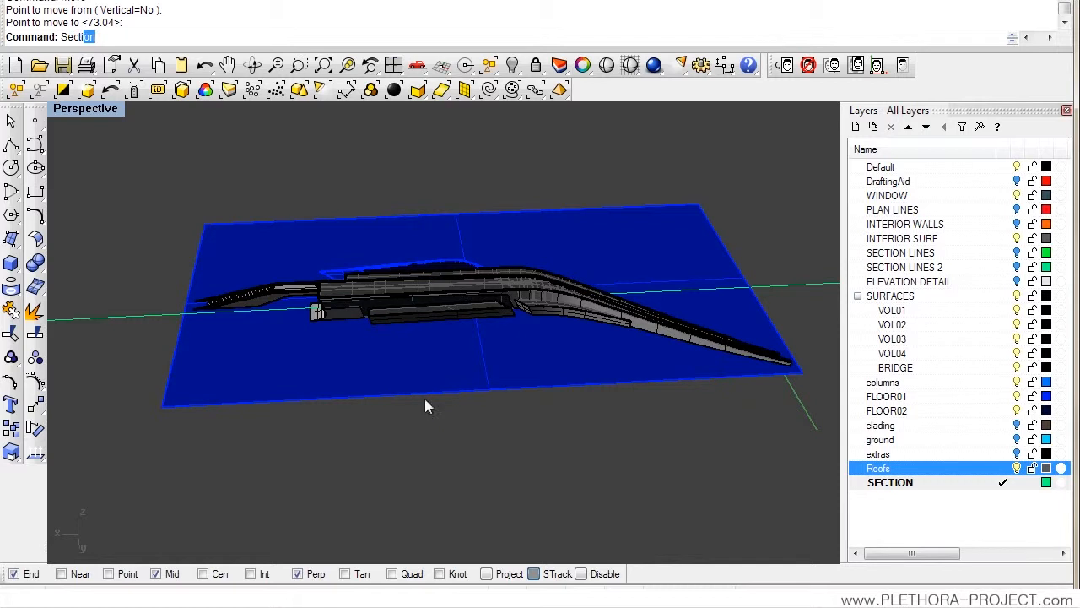
key("Return")
right_click_drag(425, 406, 313, 412)
left_click_drag(163, 239, 622, 501)
right_click_drag(501, 492, 367, 435)
scroll(385, 375, "up", 3)
scroll(388, 361, "down", 3)
key("Return")
left_click(84, 346)
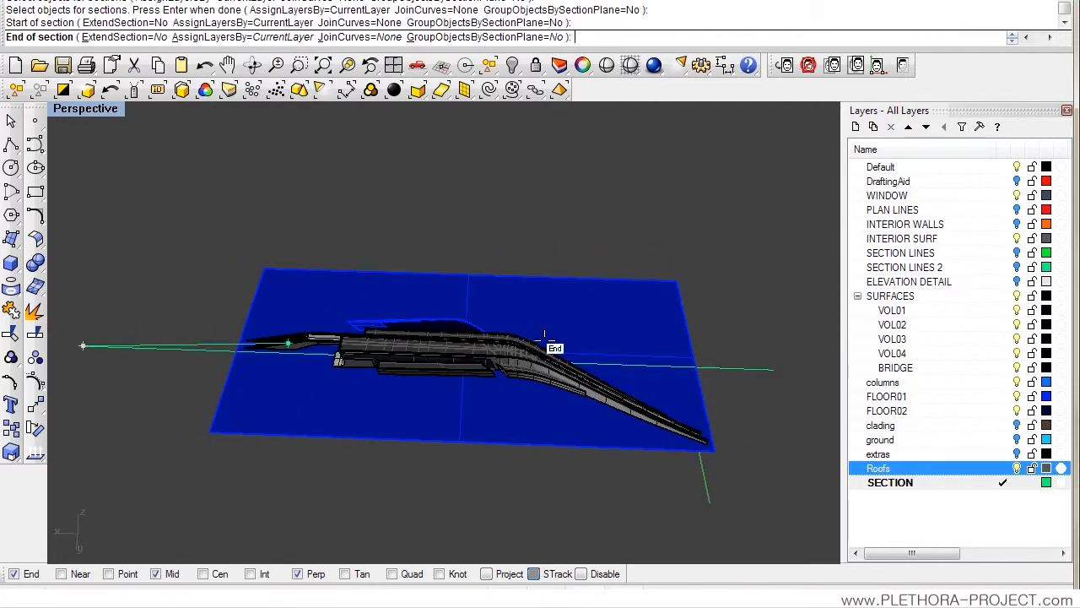
left_click(773, 364)
right_click_drag(494, 403, 379, 374)
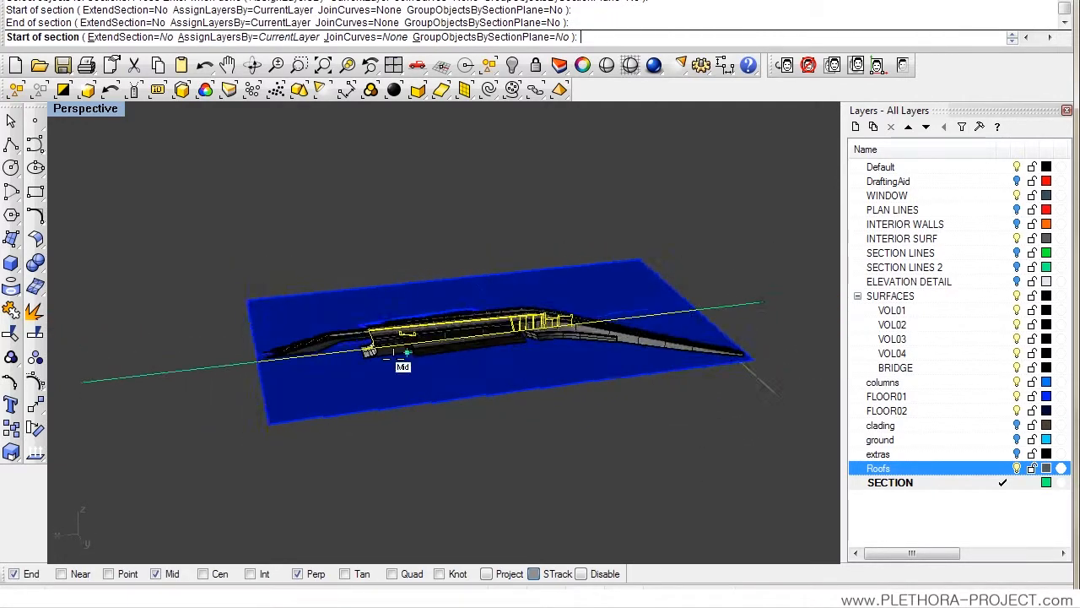
scroll(386, 321, "up", 5)
right_click_drag(311, 302, 215, 299)
scroll(234, 326, "down", 3)
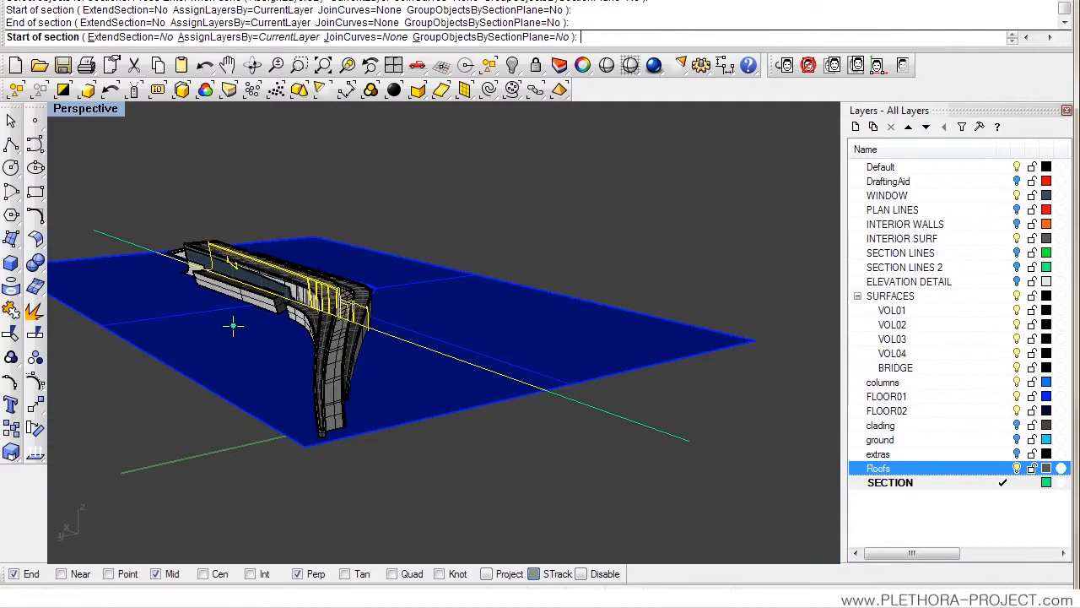
right_click(233, 326)
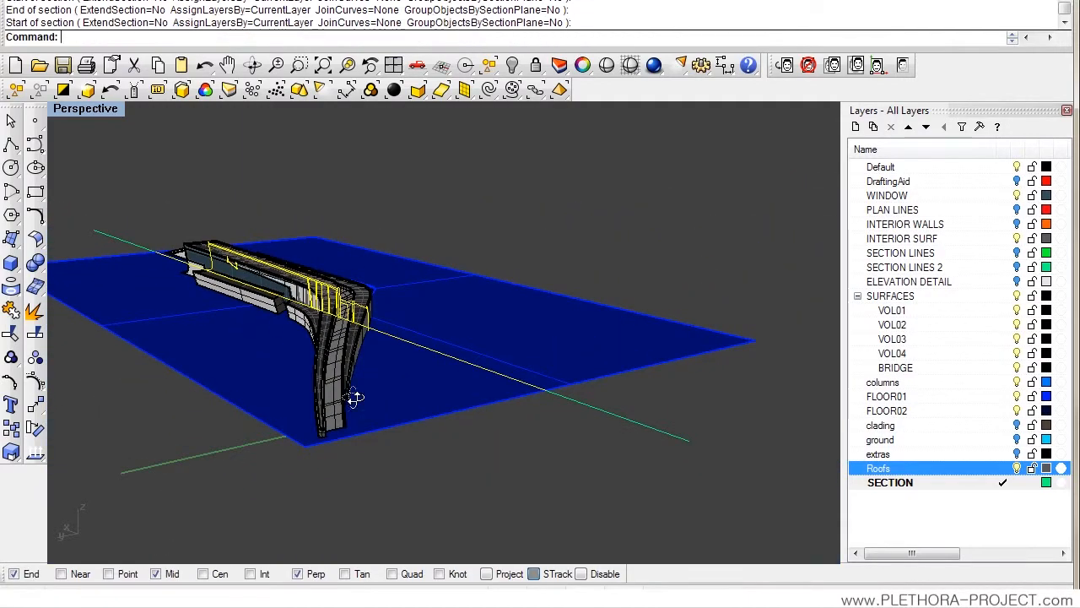
Step: Move the new section curves out of the building, parallel to it, beyond the far long edge of the site surface
right_click_drag(353, 399, 379, 405)
type("m")
key("Return")
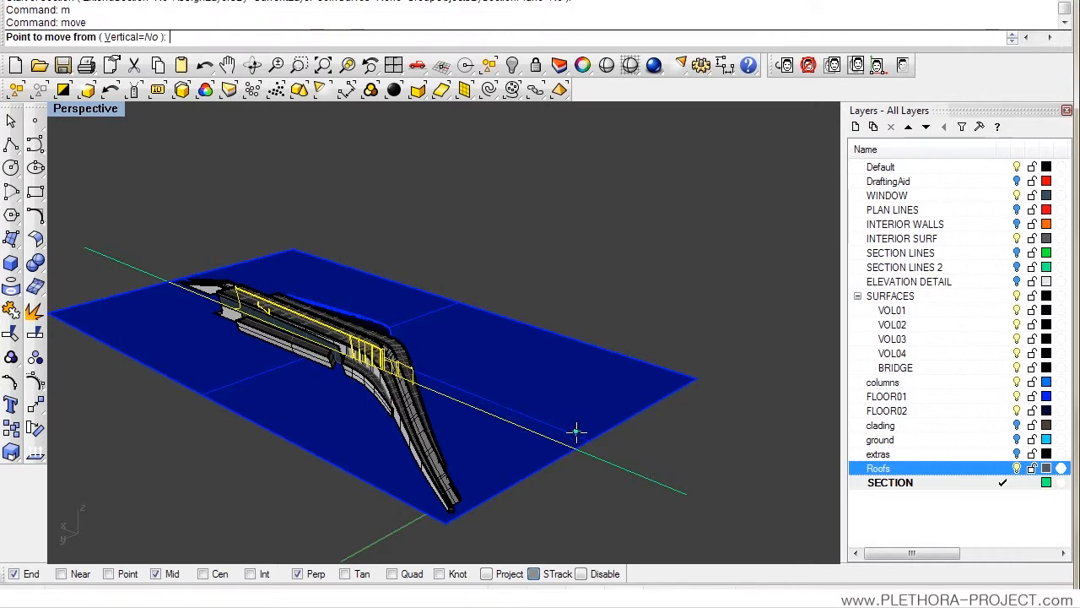
left_click(574, 450)
left_click(738, 354)
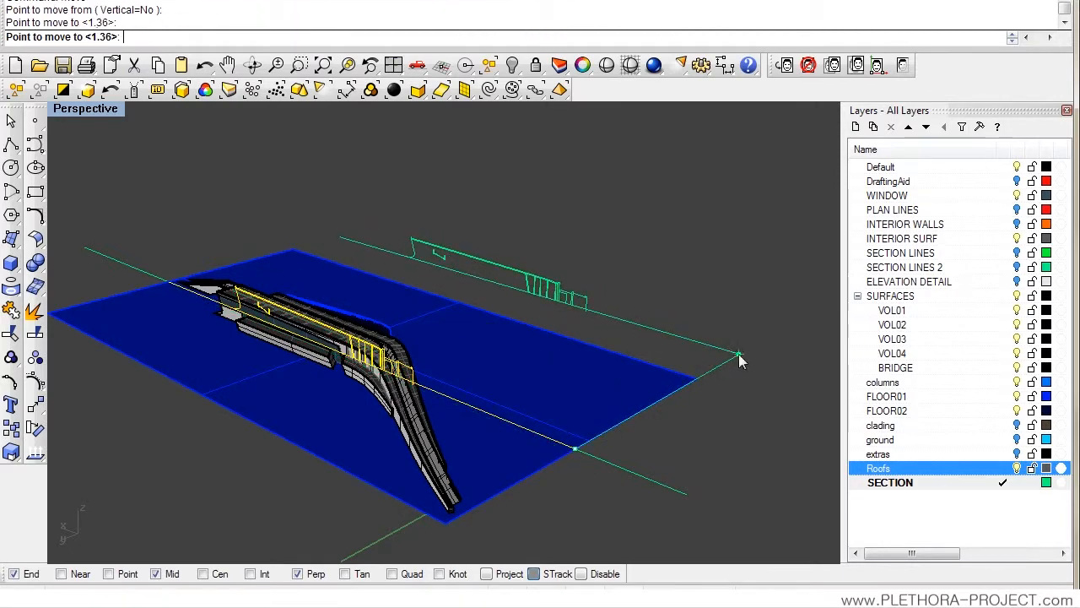
Step: Examine the moved section curves up close and edge-on, comparing the ground line with the wall and roof profiles
right_click_drag(669, 388, 398, 349)
scroll(415, 360, "up", 5)
left_click(399, 348)
right_click_drag(513, 332, 497, 369, "shift")
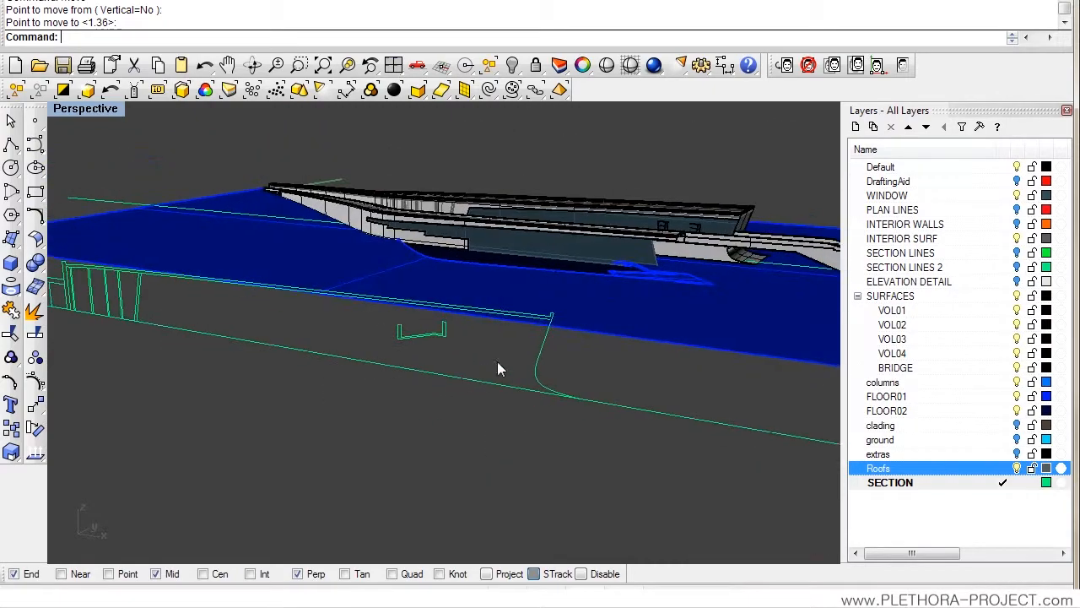
scroll(557, 333, "up", 3)
scroll(589, 314, "down", 1)
right_click_drag(526, 334, 406, 302)
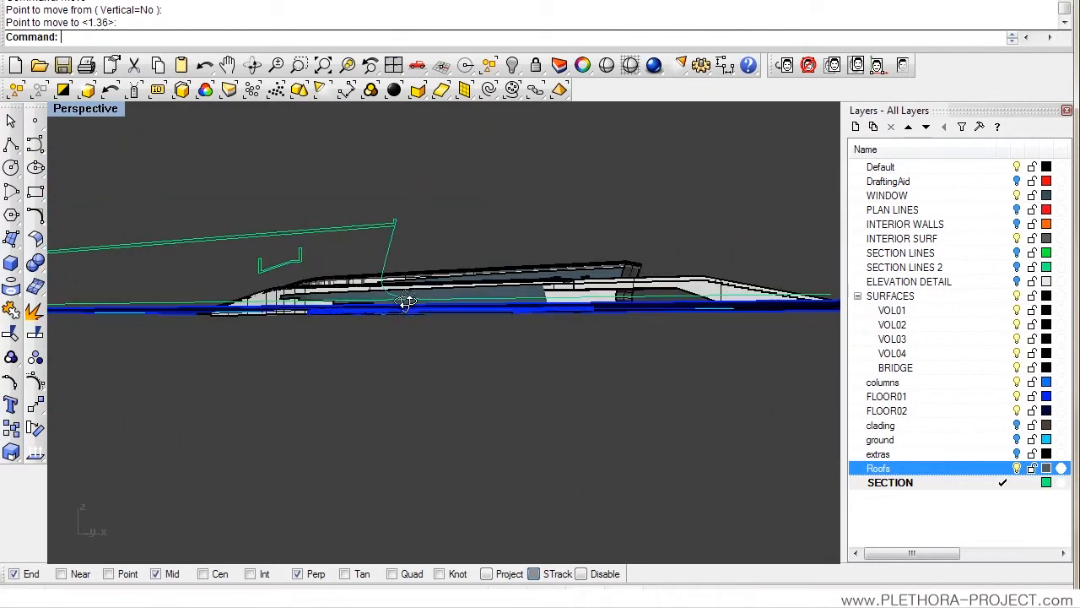
right_click_drag(275, 276, 436, 359)
Step: Extrude the site's ground surface with a distance of -1 to form a capped slab beneath it
scroll(260, 319, "up", 5)
left_click(452, 296)
type("Extrude")
key("Down")
key("Down")
key("Down")
key("Down")
key("Return")
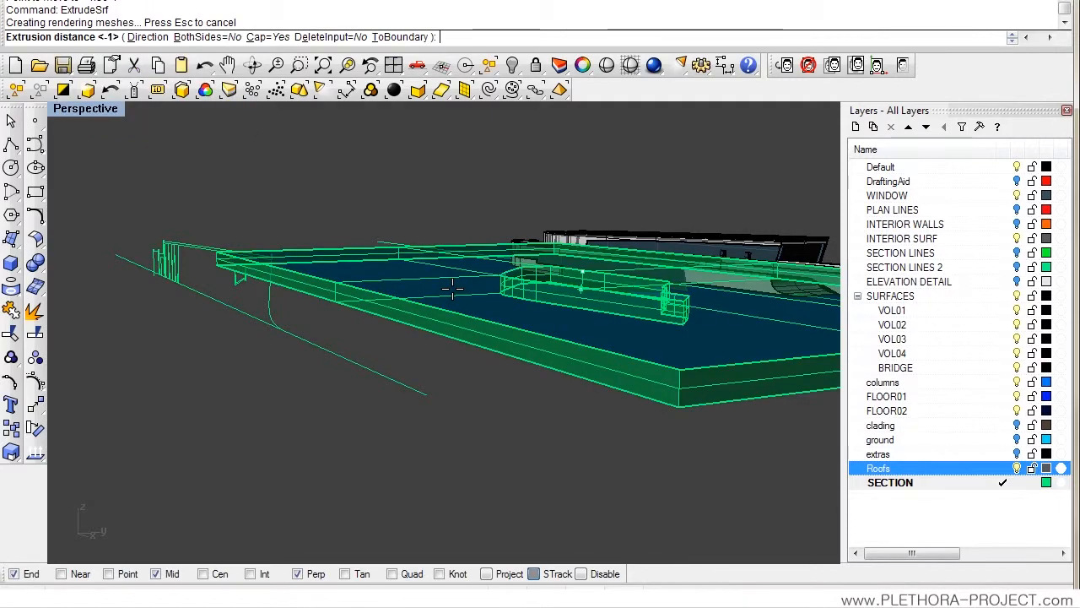
type("-")
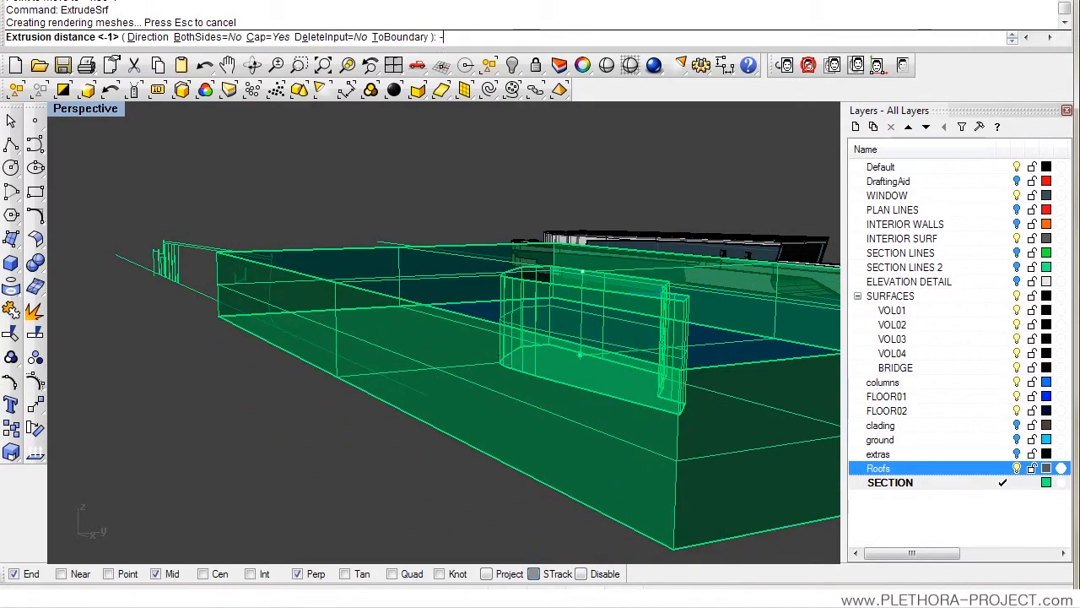
type("1")
key("Return")
Step: Assign the extruded ground slab, picked apart from the original surface it overlaps, to the FLOOR01 layer
left_click(567, 350)
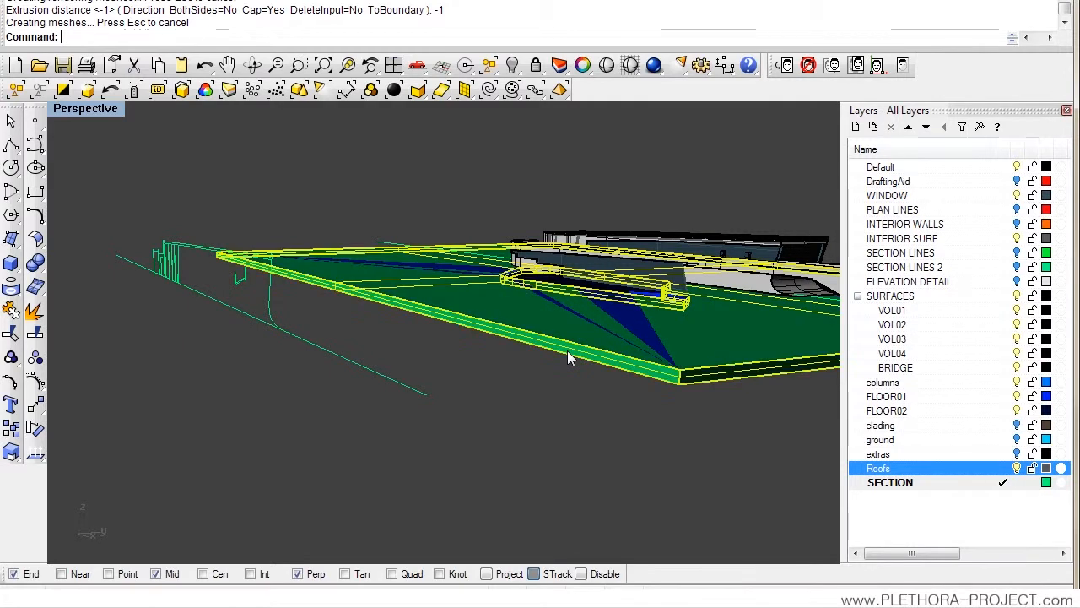
left_click(401, 289)
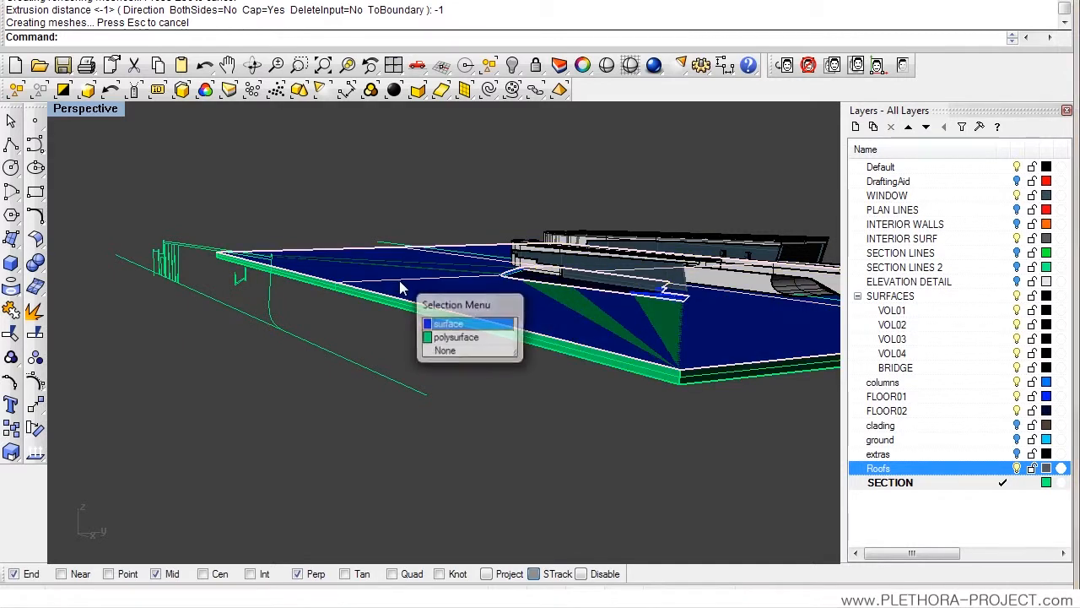
left_click(452, 318)
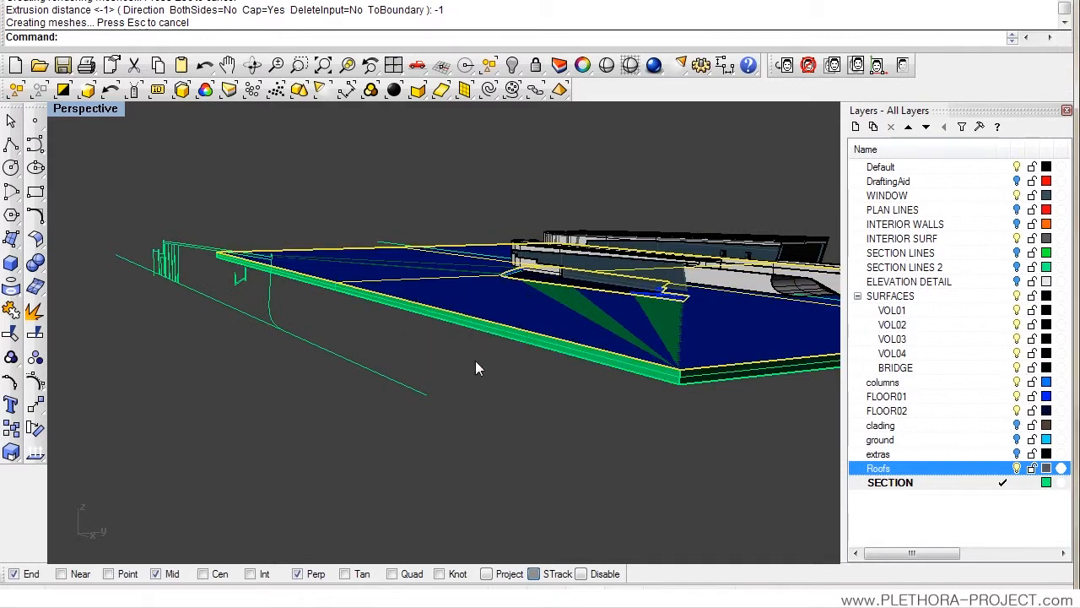
left_click(512, 334)
right_click(884, 395)
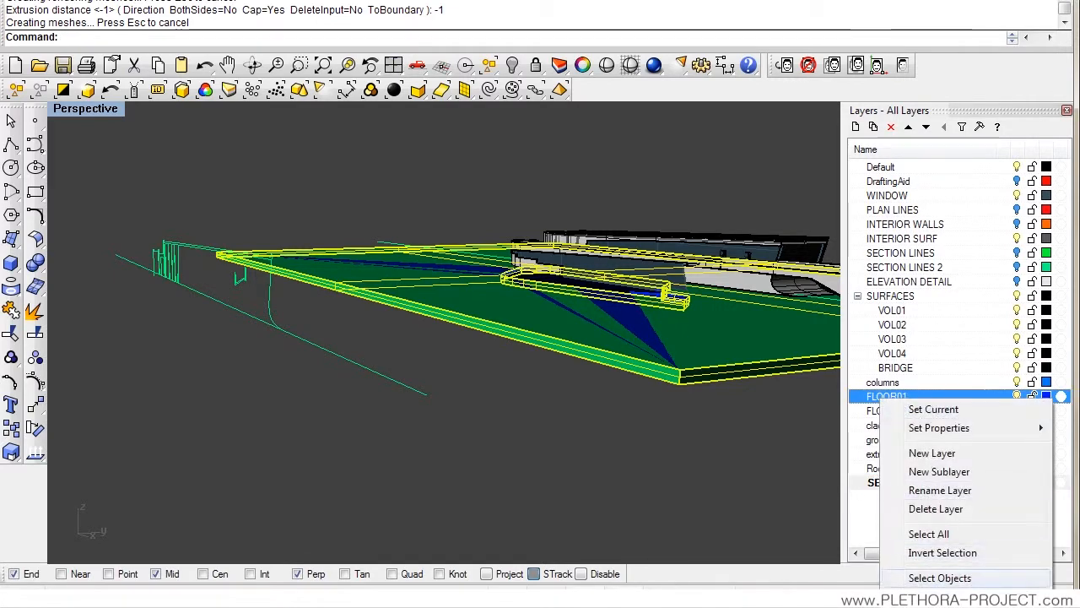
left_click(940, 577)
Step: Pick the original flat ground surface over the slab and change its layer to the hidden extras layer
left_click(404, 281)
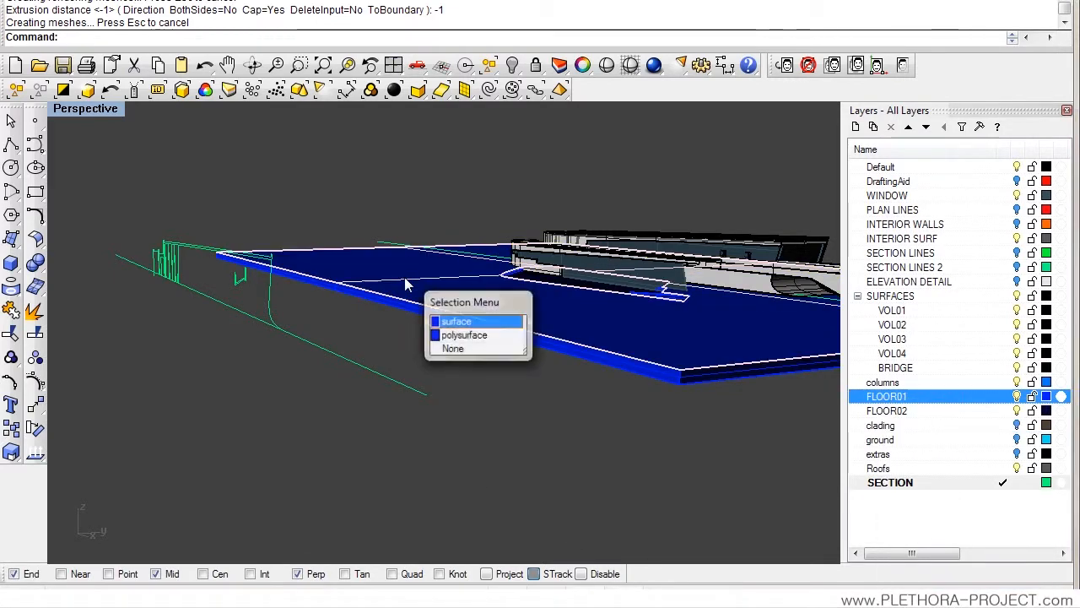
left_click(460, 321)
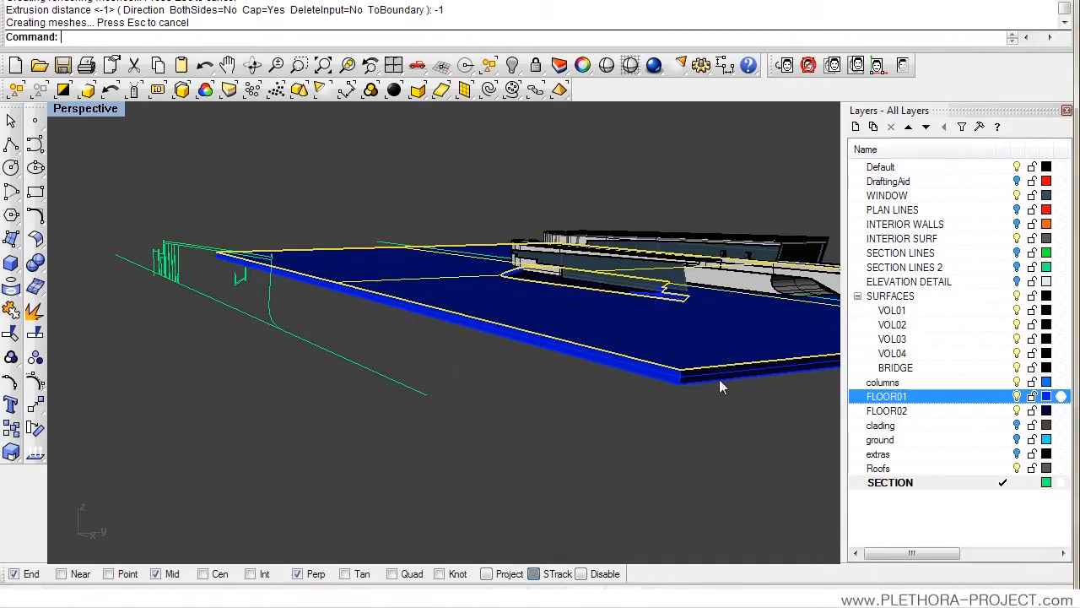
right_click(897, 455)
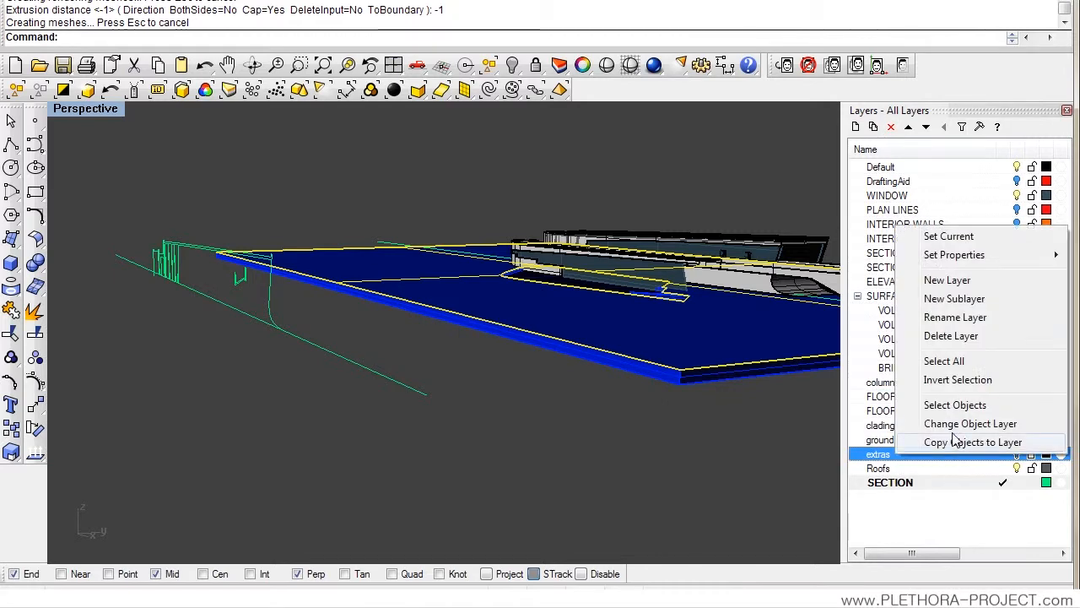
left_click(949, 422)
Step: Compare the section curves' curved end wall and ground line with the matching end of the building model from several sides
right_click_drag(580, 391, 514, 402)
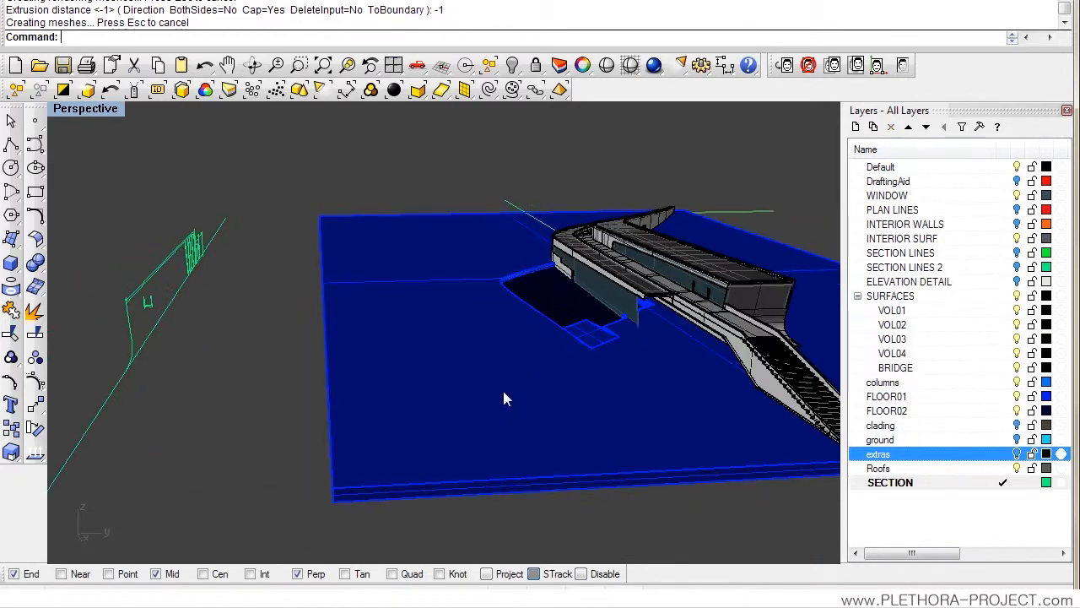
right_click_drag(289, 402, 387, 435)
scroll(540, 379, "up", 4)
right_click_drag(645, 390, 562, 381)
scroll(561, 382, "down", 8)
right_click_drag(443, 409, 363, 403)
scroll(429, 386, "up", 6)
right_click_drag(430, 385, 465, 384)
right_click_drag(327, 405, 378, 354, "shift")
right_click_drag(378, 354, 329, 469, "shift")
scroll(226, 344, "up", 5)
scroll(533, 366, "down", 6)
right_click_drag(532, 374, 498, 308)
right_click_drag(498, 307, 418, 318, "shift")
scroll(363, 276, "up", 6)
right_click_drag(363, 276, 289, 315)
scroll(270, 295, "up", 4)
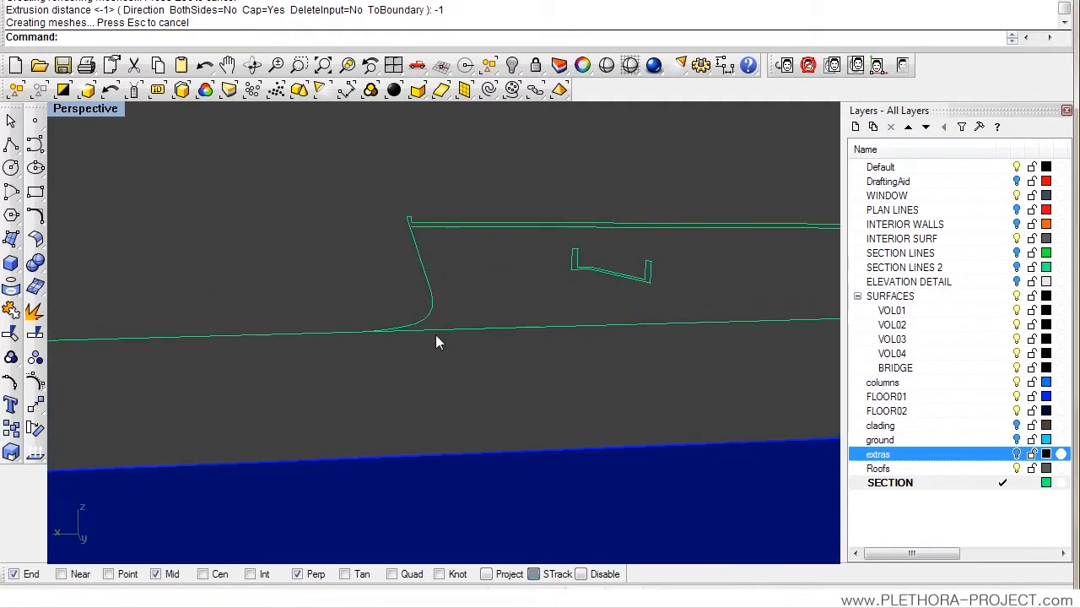
scroll(508, 314, "down", 3)
right_click_drag(508, 315, 449, 241)
scroll(511, 269, "down", 5)
scroll(449, 242, "down", 4)
right_click_drag(393, 323, 399, 245, "shift")
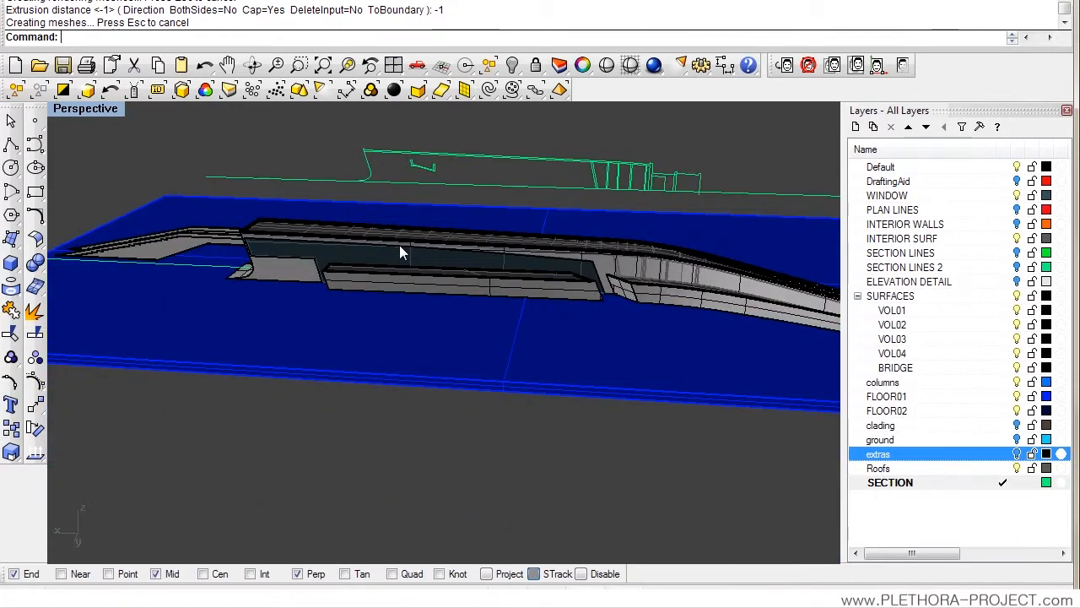
scroll(237, 282, "up", 9)
right_click_drag(326, 269, 346, 245)
right_click_drag(346, 244, 386, 374, "shift")
scroll(354, 305, "down", 6)
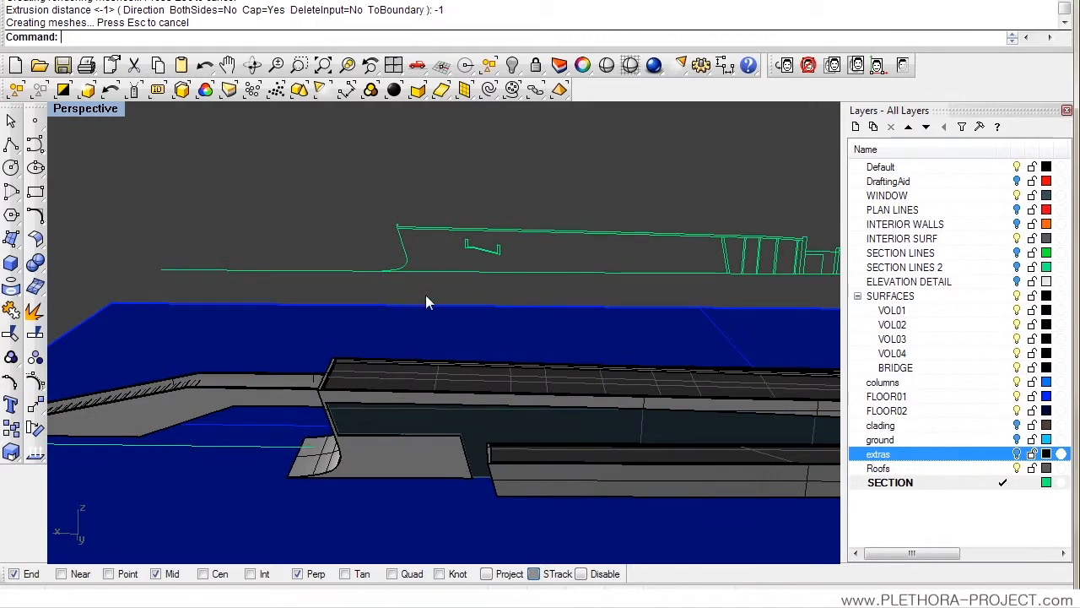
scroll(426, 304, "down", 4)
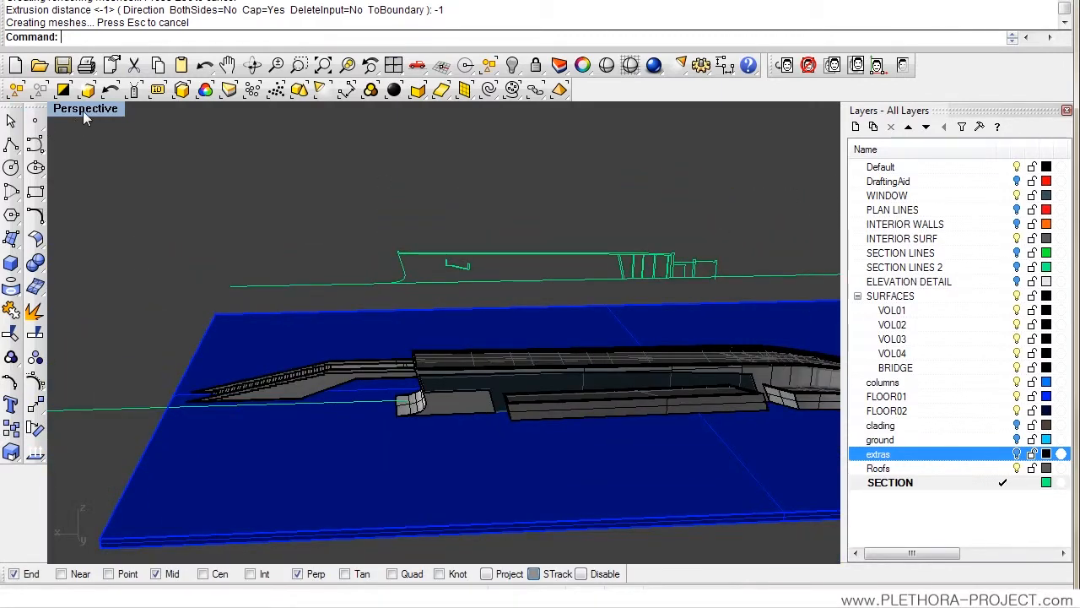
Step: Switch to the Front view alone and display it in wireframe over the scanned background drawing
double_click(83, 110)
double_click(70, 343)
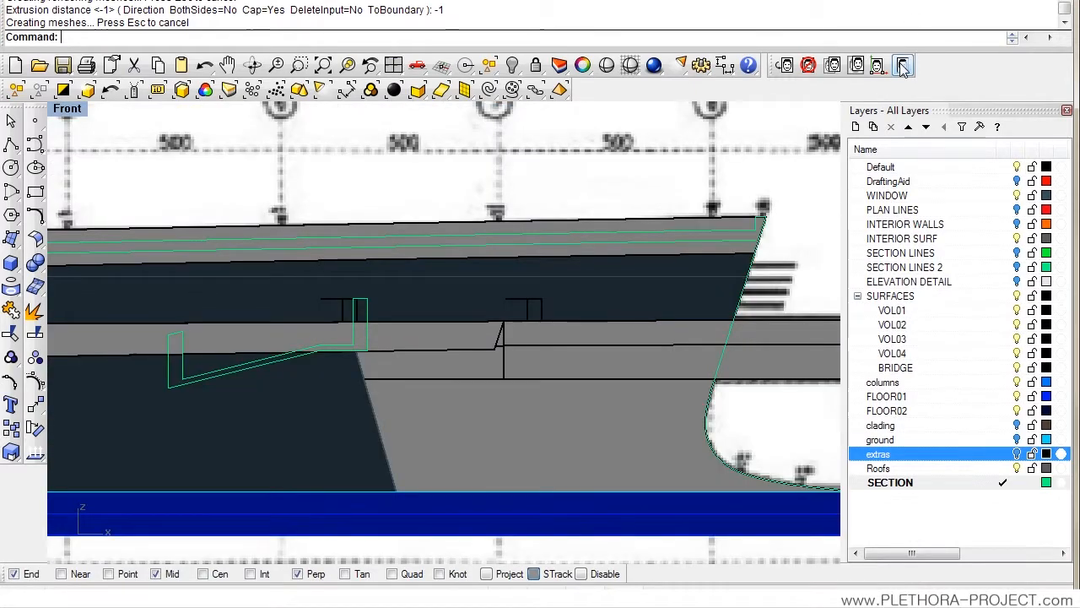
left_click(903, 66)
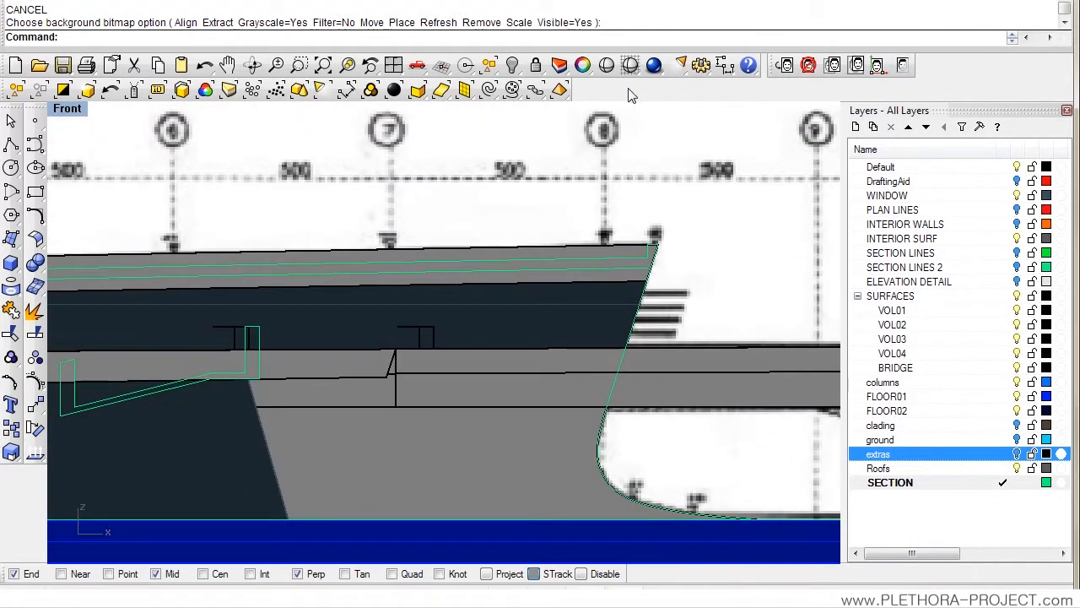
left_click(630, 65)
left_click(629, 67)
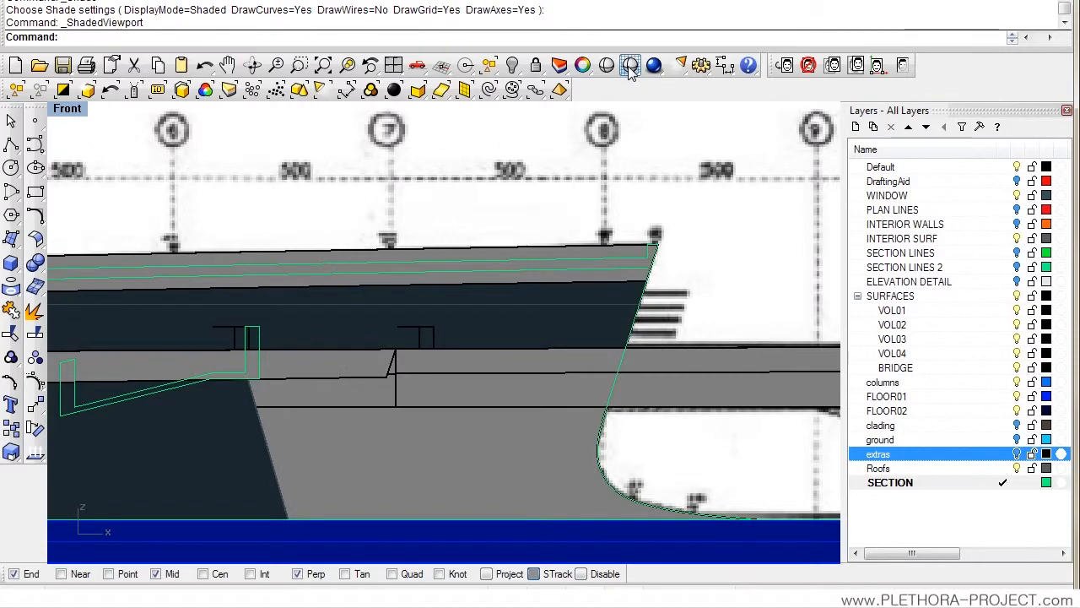
right_click(630, 68)
Step: Compare the section's sloped end wall, roof edge and ground line with the scanned elevation and section drawings in the background
right_click_drag(628, 276, 588, 262)
scroll(594, 458, "up", 2)
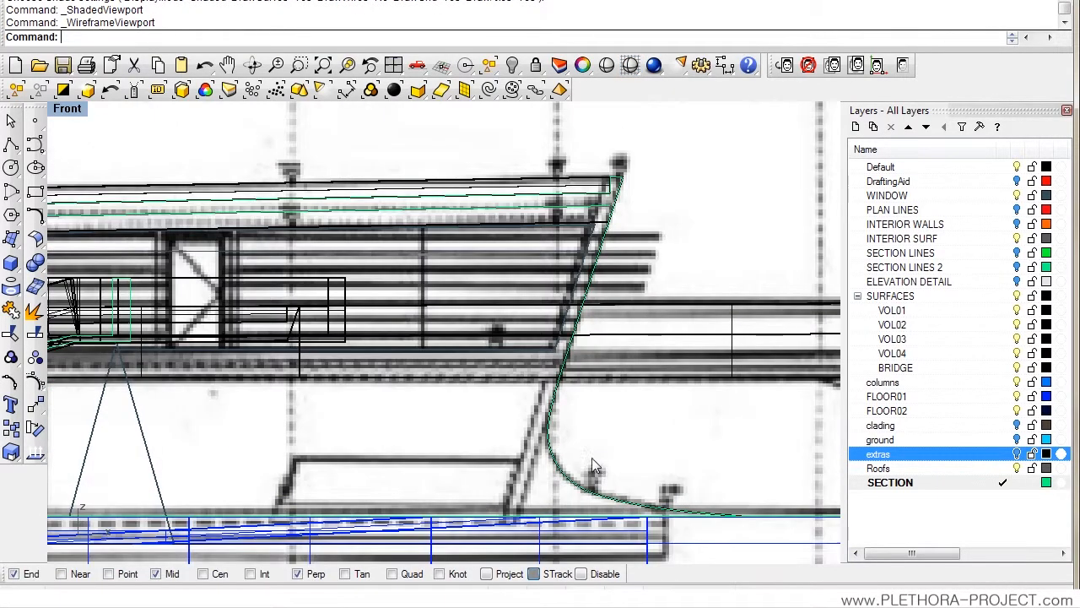
right_click_drag(595, 458, 595, 429)
scroll(603, 177, "down", 5)
scroll(582, 284, "up", 4)
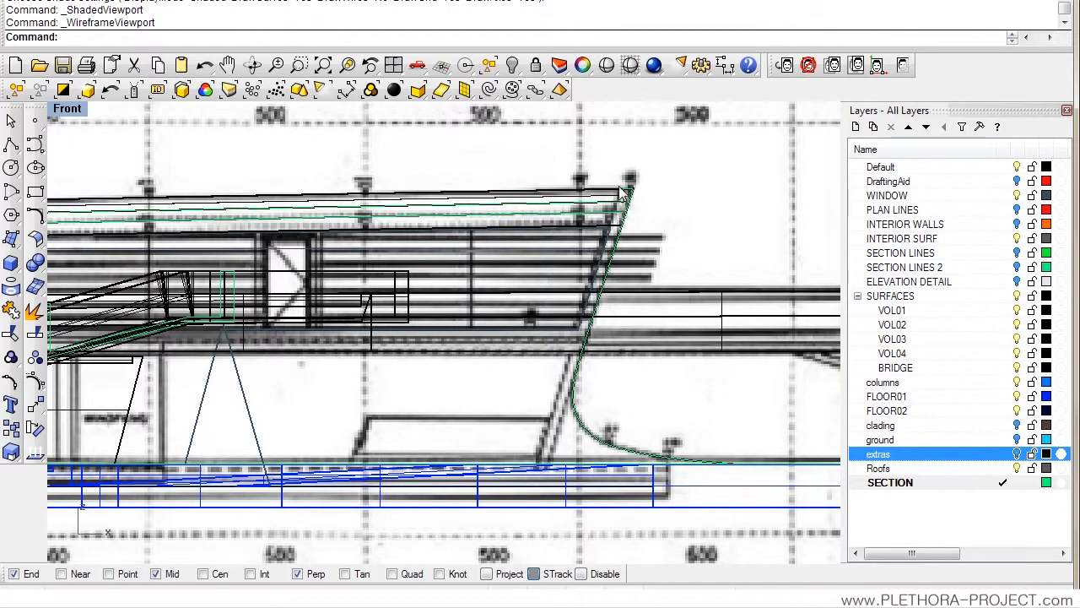
scroll(621, 195, "up", 10)
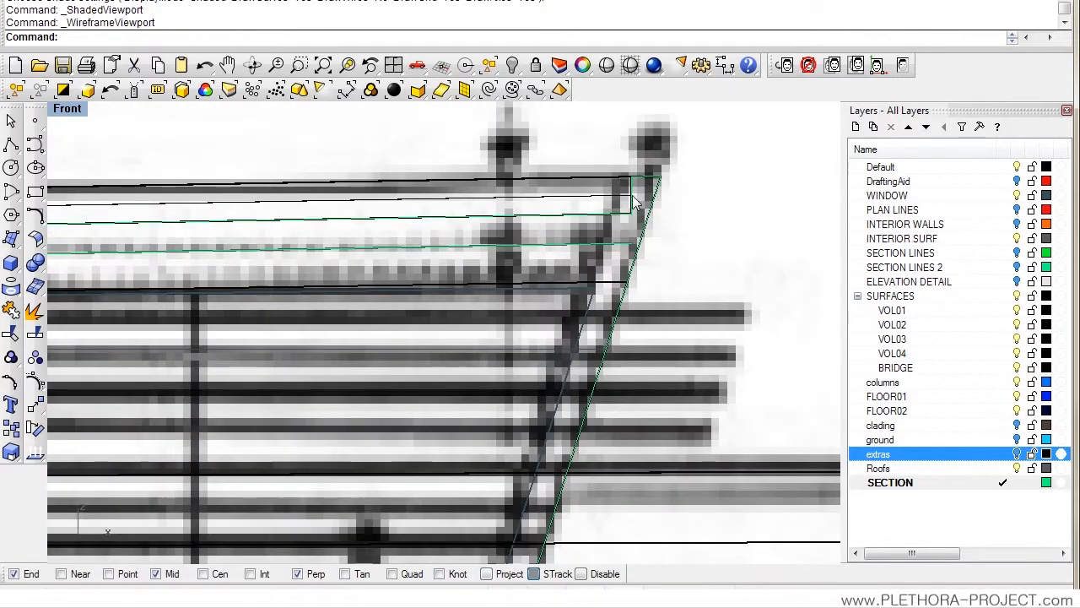
scroll(595, 237, "down", 8)
scroll(544, 333, "down", 4)
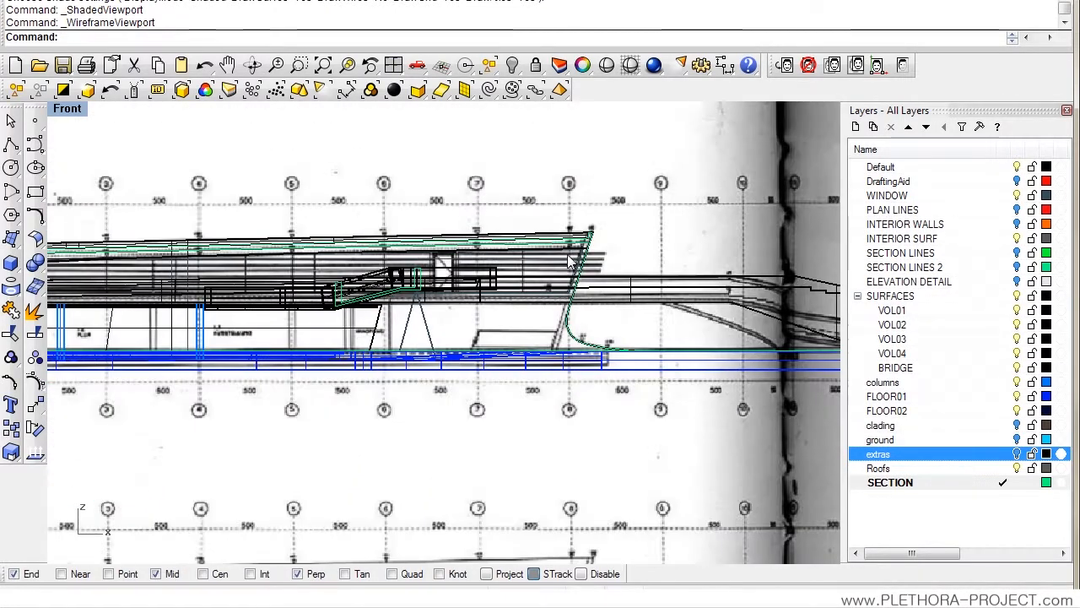
scroll(578, 241, "down", 6)
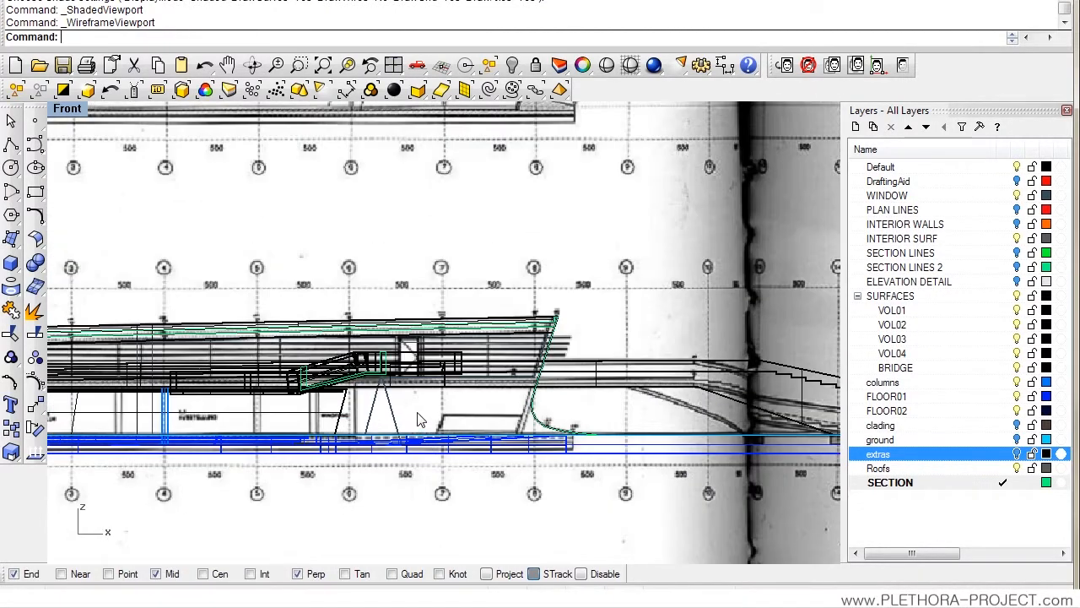
scroll(467, 341, "up", 3)
scroll(467, 341, "up", 7)
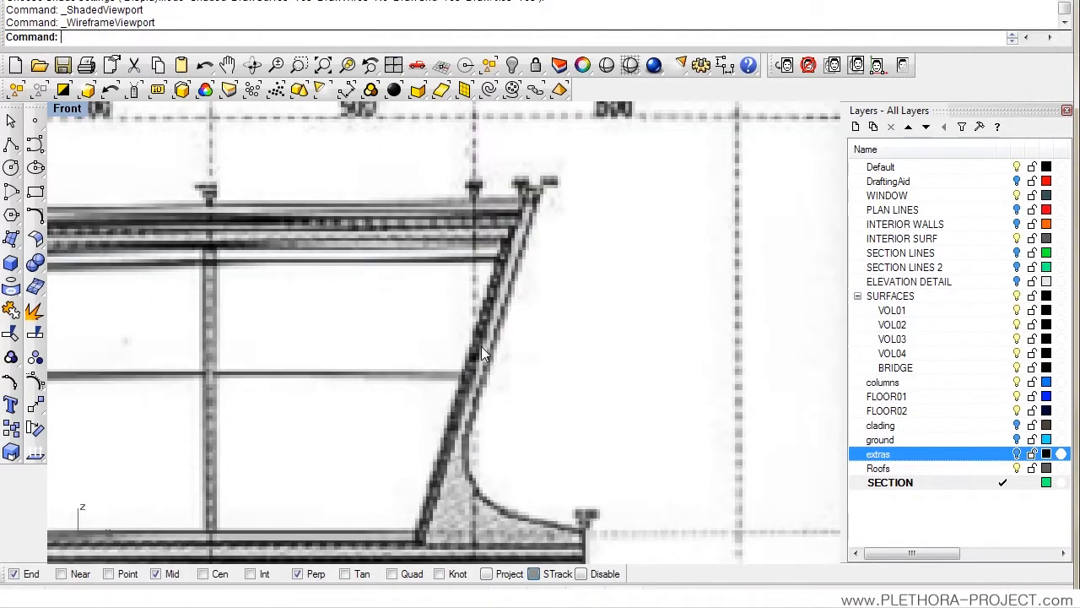
scroll(482, 353, "down", 7)
scroll(474, 372, "down", 6)
right_click_drag(463, 372, 459, 222)
scroll(473, 354, "down", 2)
scroll(481, 407, "up", 7)
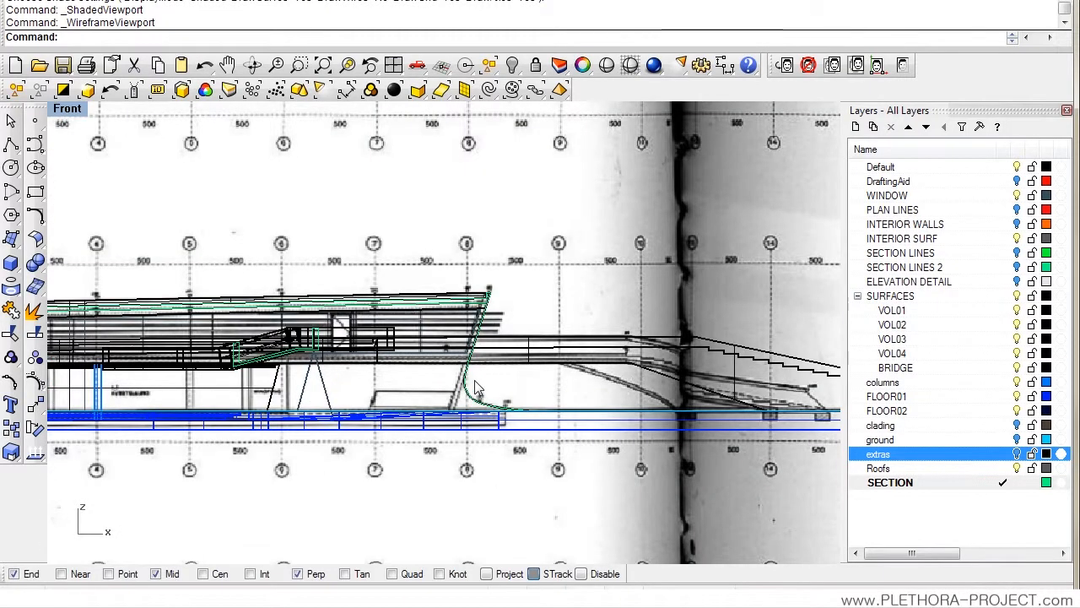
scroll(479, 384, "up", 7)
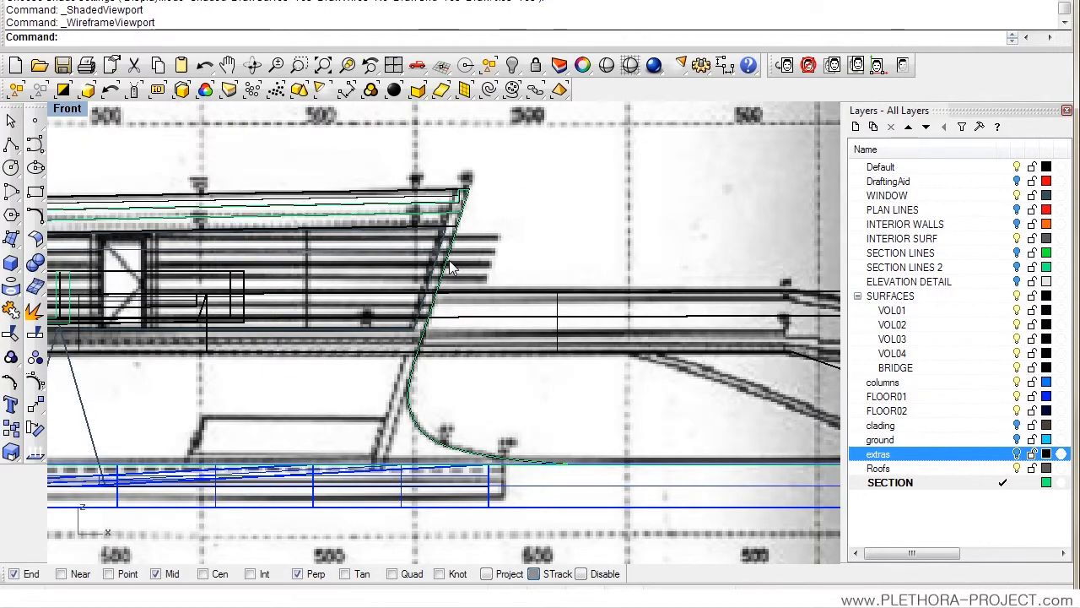
Step: Copy the section's sloped, curved end wall line from its lower endpoint to the empty area between the section and the site slab
left_click(449, 268)
left_click(494, 305)
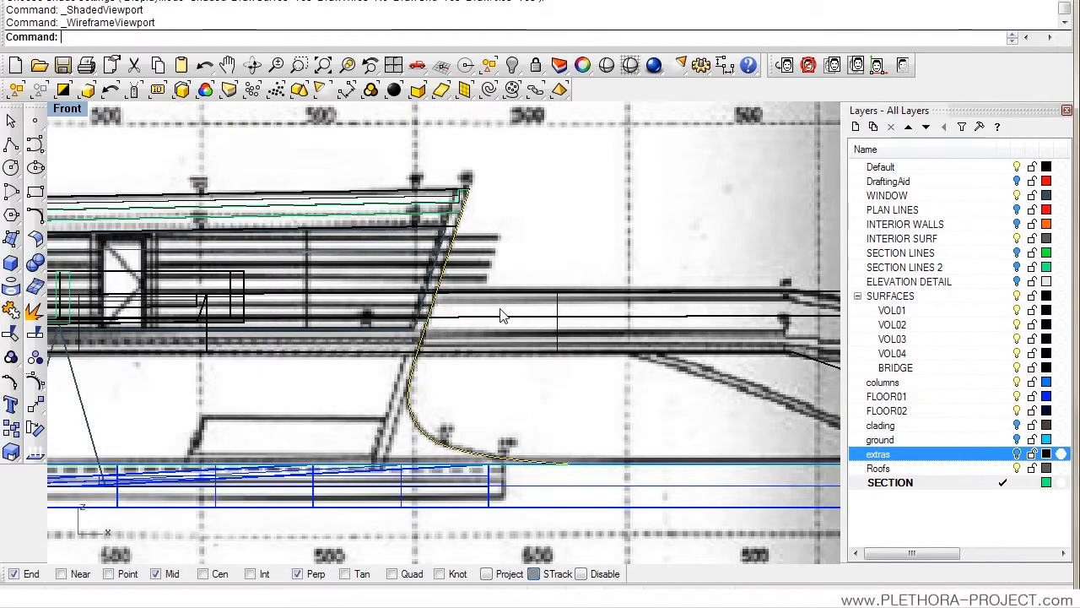
scroll(476, 270, "up", 3)
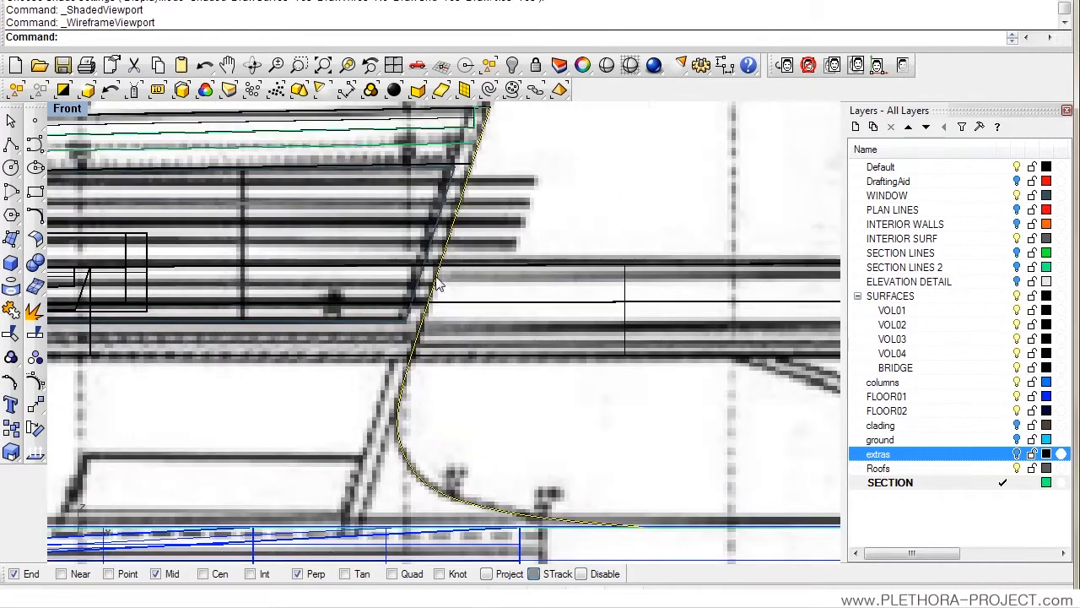
double_click(67, 109)
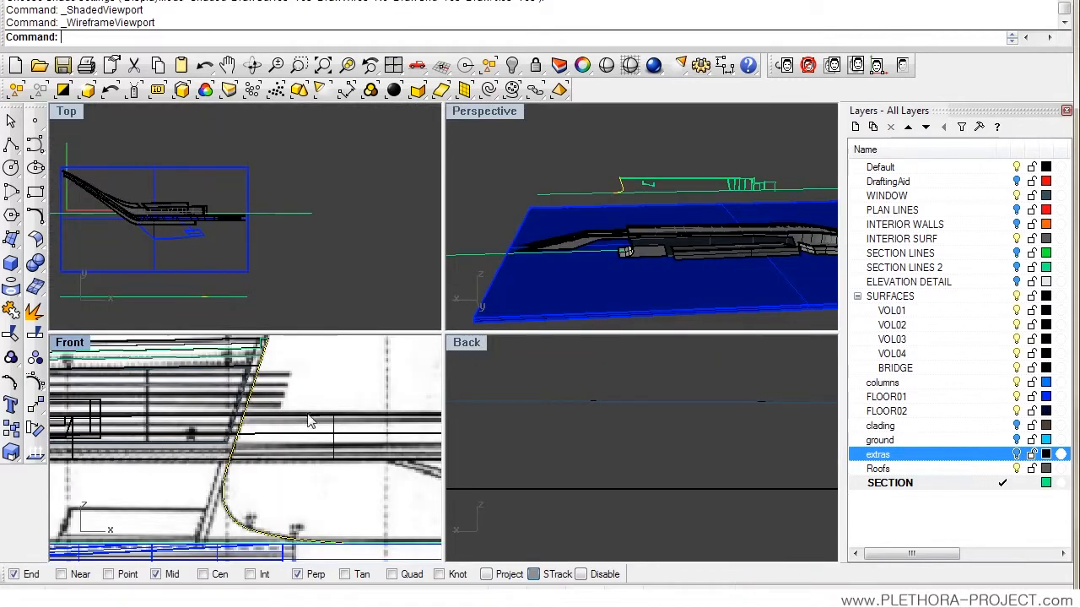
double_click(482, 111)
mouse_move(417, 329)
right_mouse_down()
mouse_move(385, 295)
mouse_move(381, 315)
mouse_move(429, 328)
right_mouse_up()
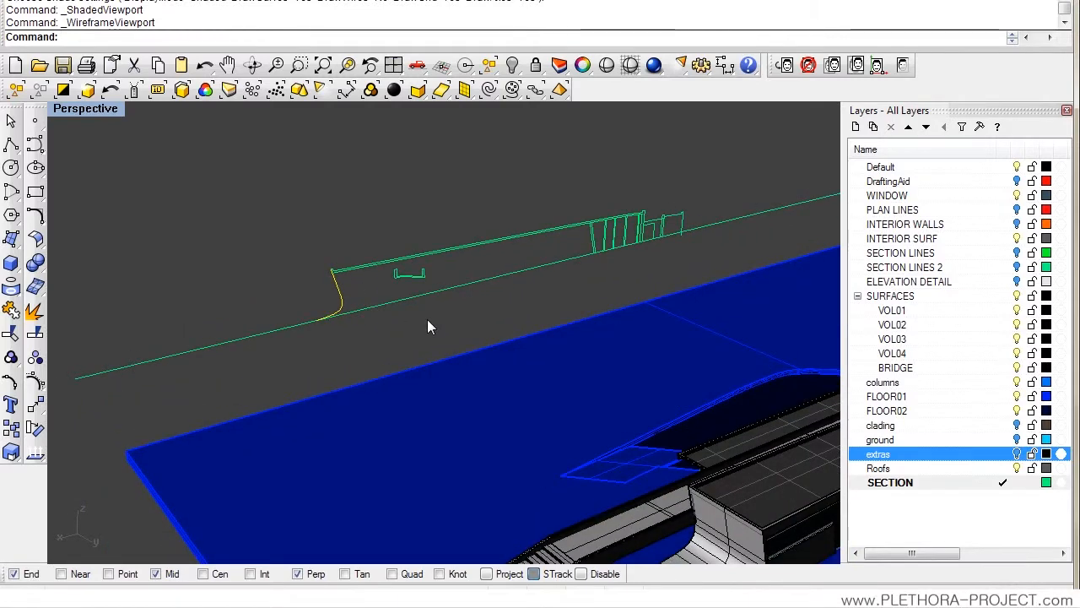
type("copy")
key("Return")
left_click(316, 321)
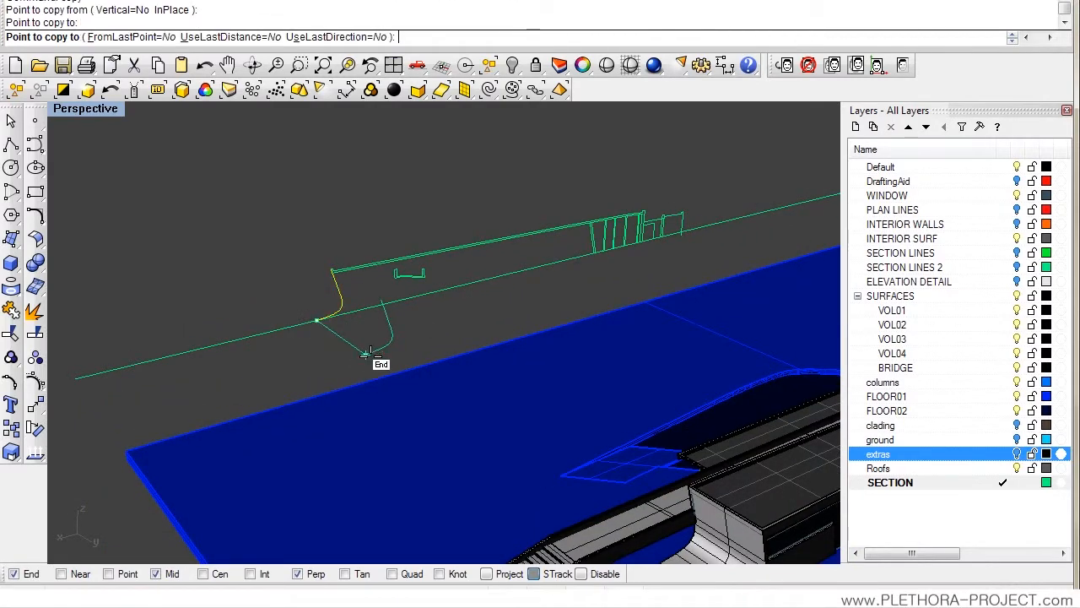
left_click(368, 353)
Step: Try to explode the copied end wall curve into separate segments
left_click(35, 309)
left_click(375, 364)
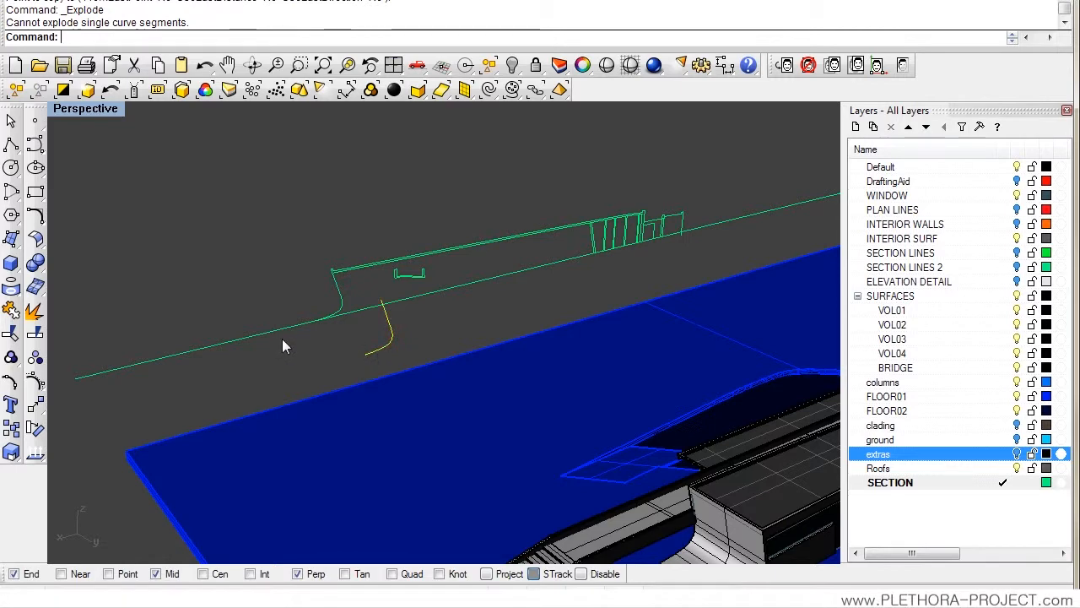
scroll(328, 325, "up", 5)
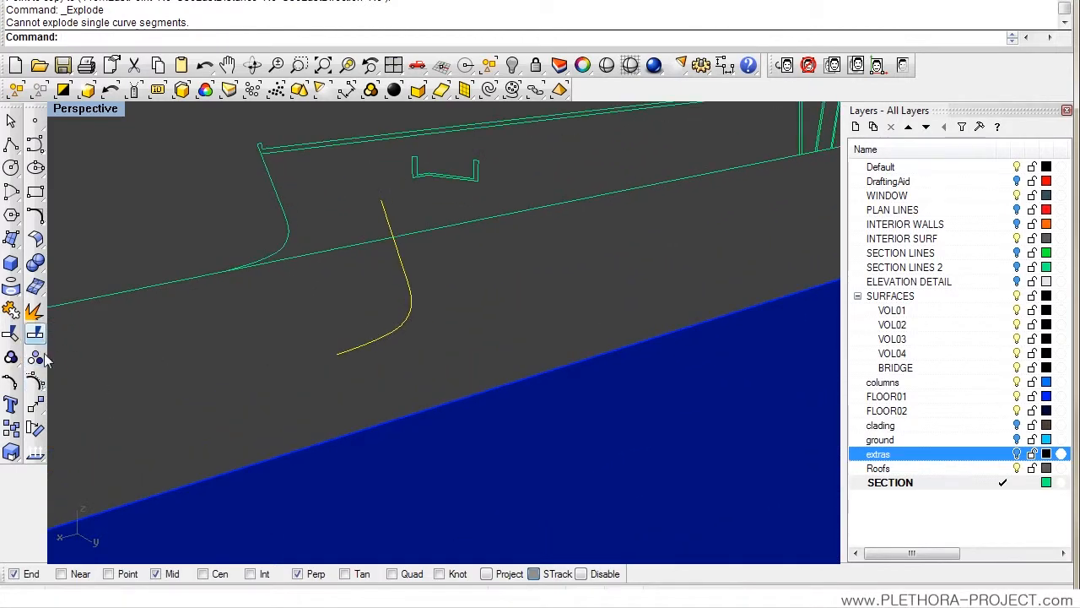
Step: Turn on the copied curve's control points and delete those of the curved foot and lower part, keeping only the straight upper stretch
left_click(36, 382)
left_click_drag(299, 294, 452, 365)
key("Delete")
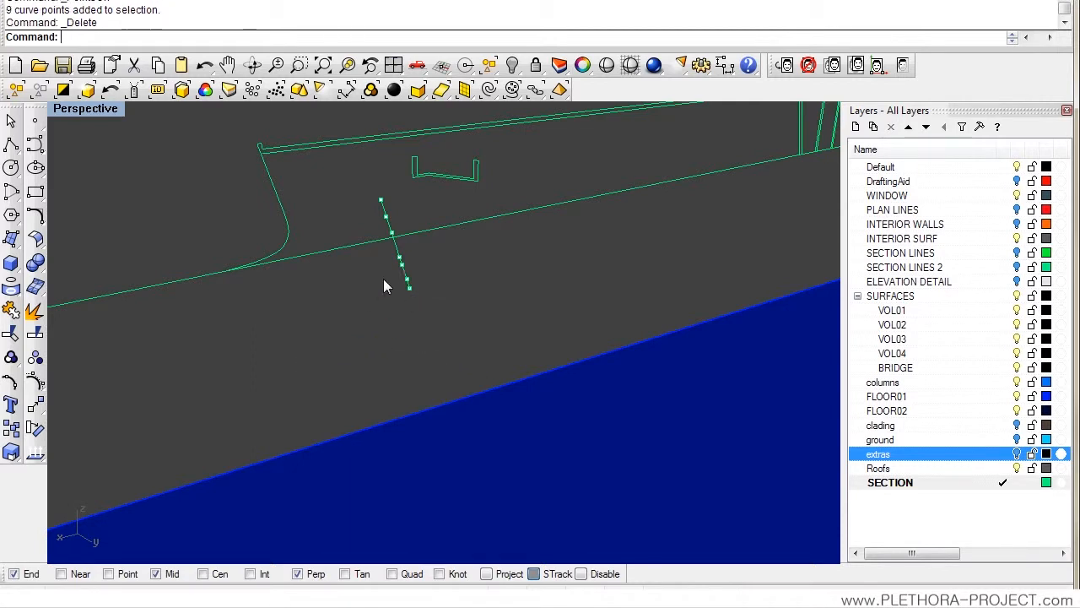
left_click_drag(385, 275, 454, 322)
key("Delete")
left_click_drag(390, 250, 414, 261)
key("Delete")
right_click_drag(391, 302, 442, 321)
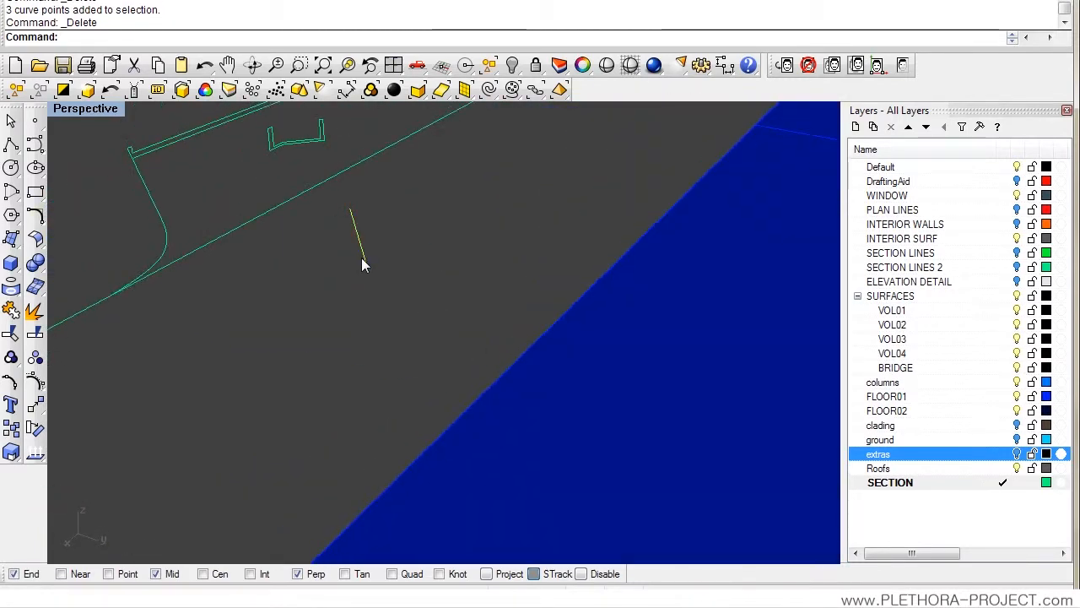
type("rebu")
key("Return")
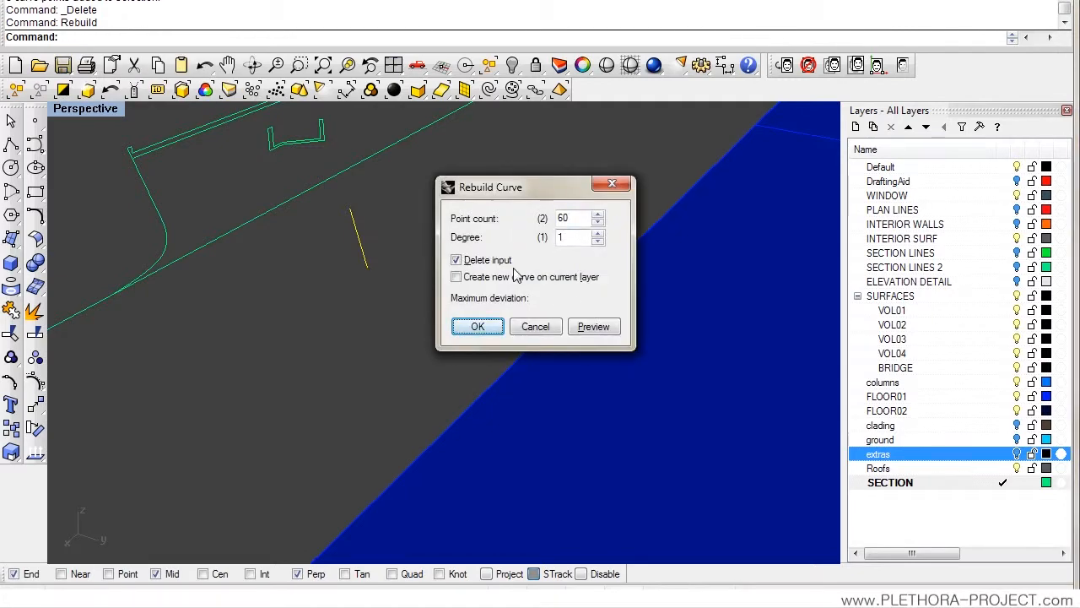
left_click(535, 326)
Step: Try to extrude the copied straight line sideways into a surface along a picked direction, and delete that surface
right_click_drag(379, 307, 627, 344)
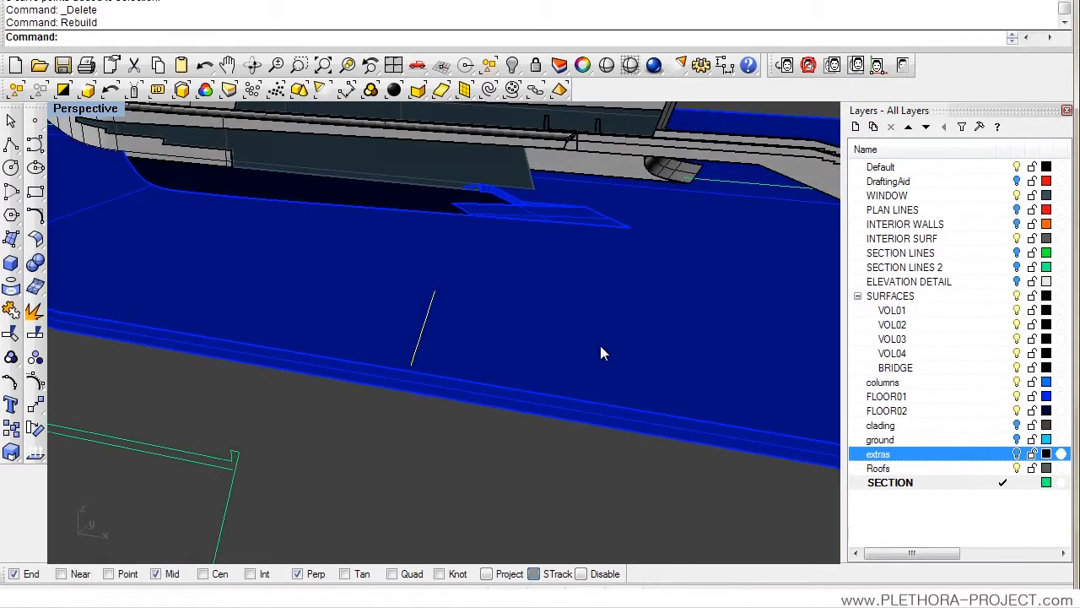
right_click_drag(512, 378, 364, 368)
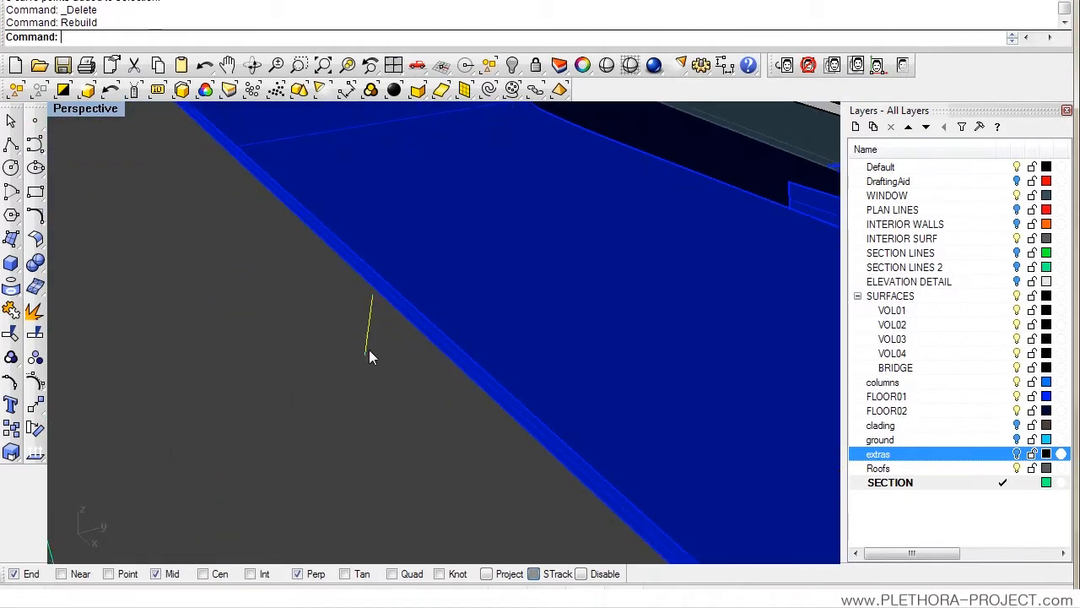
type("extrudecrv")
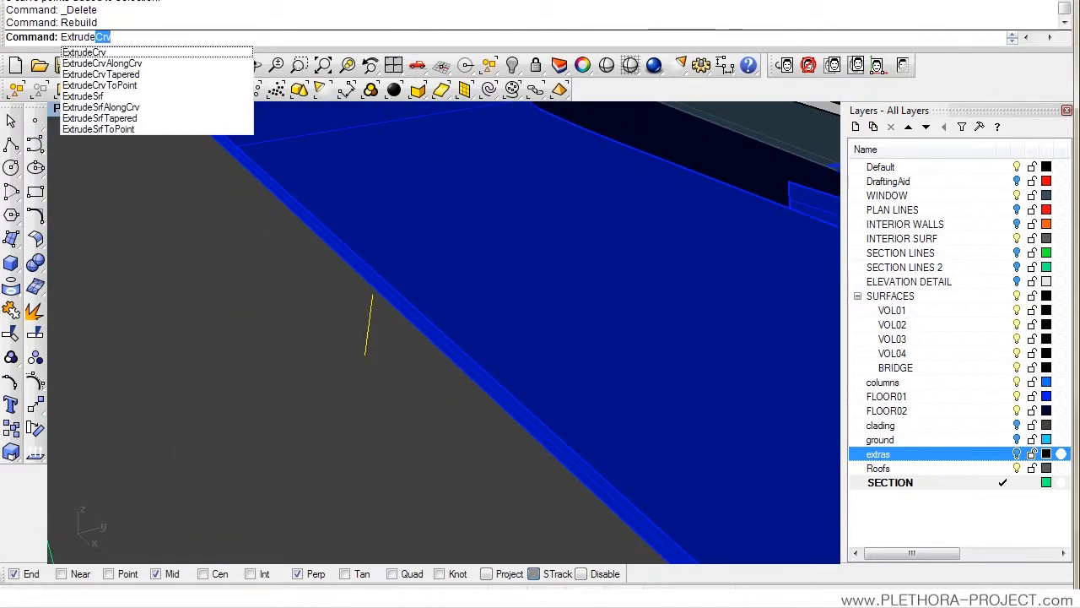
key("Return")
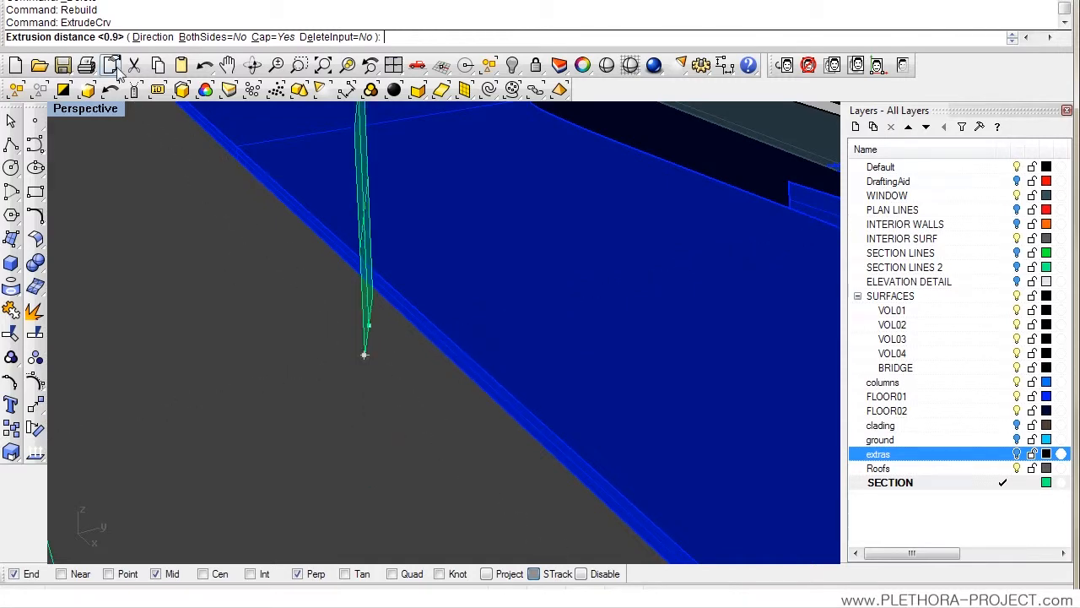
left_click(152, 37)
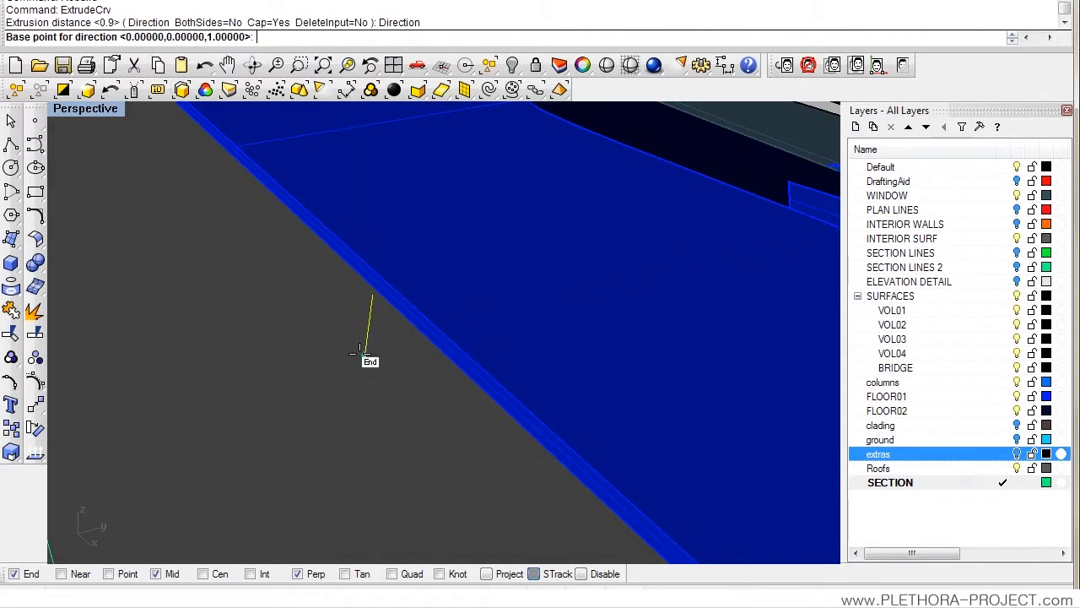
left_click(367, 355)
left_click(462, 331)
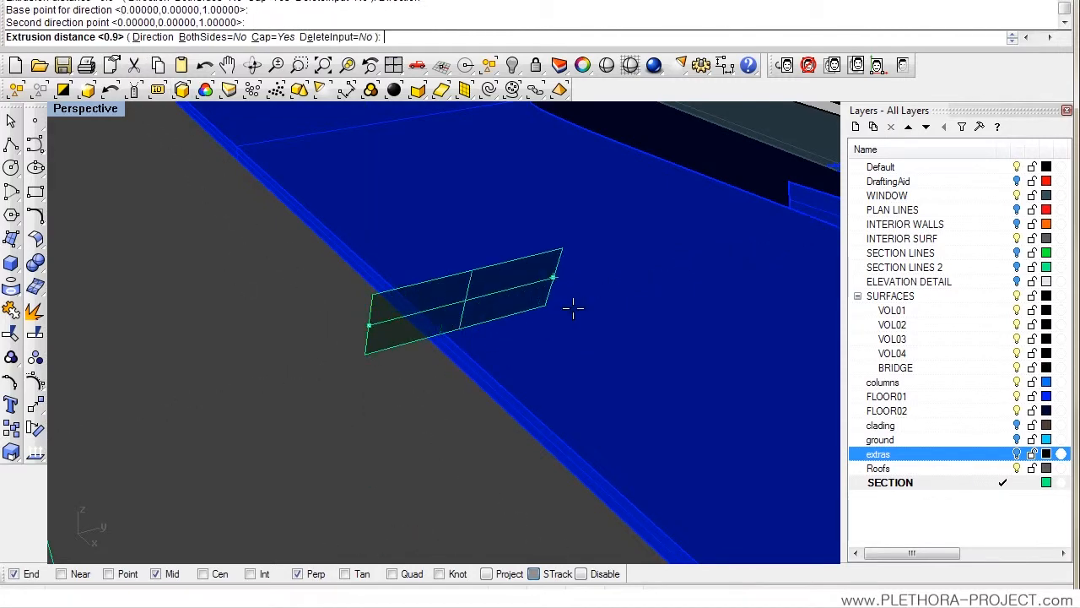
left_click(523, 321)
right_click_drag(488, 387, 416, 355)
key("Delete")
Step: In the enlarged front view, hide all objects except the copied straight end wall line and the ground line
right_click_drag(394, 391, 400, 323)
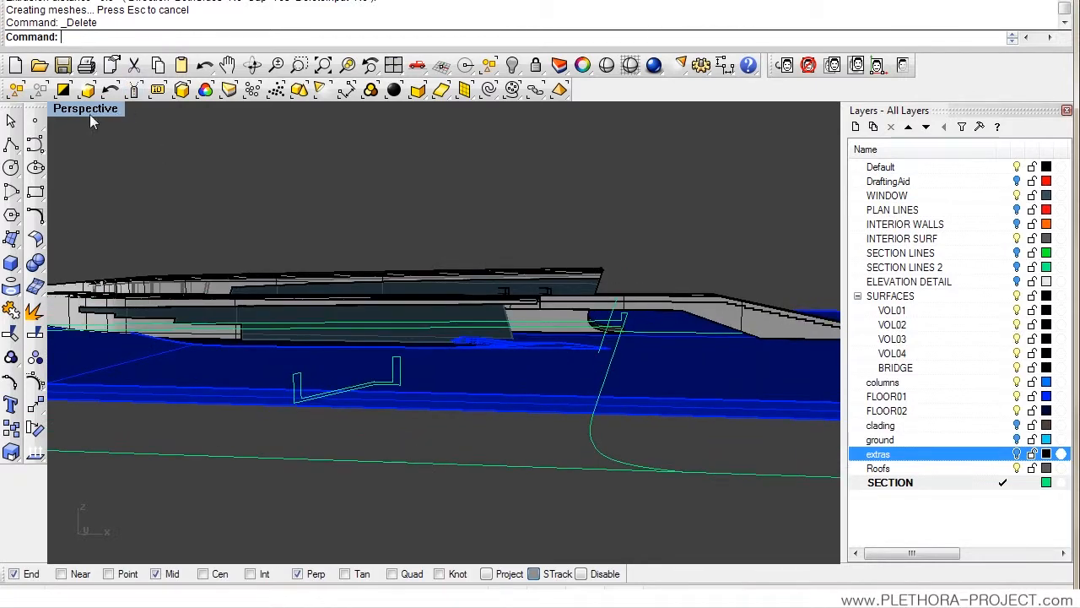
right_click_drag(651, 368, 616, 430)
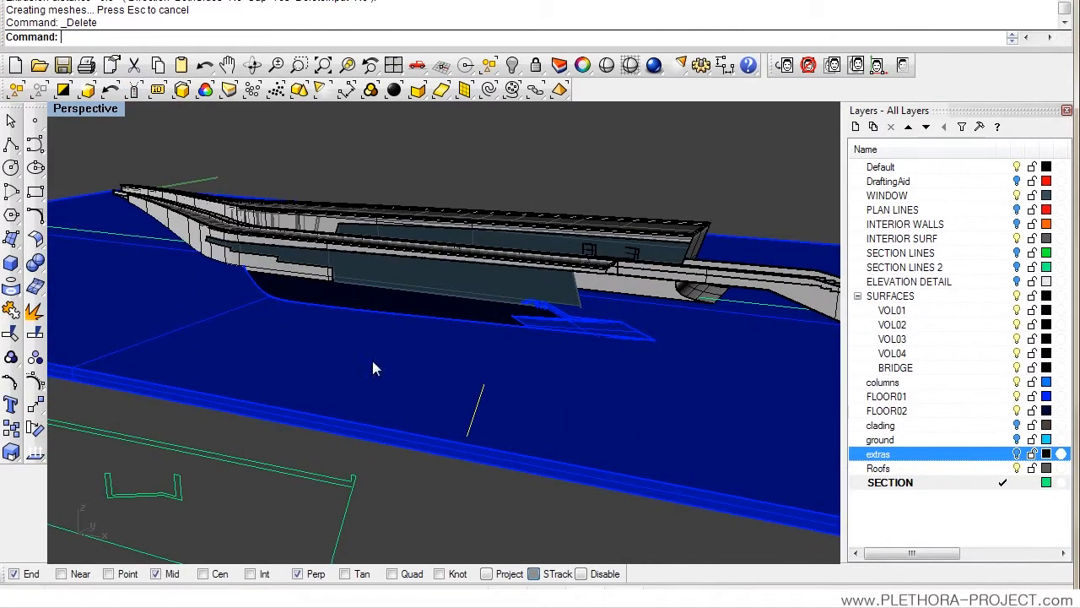
double_click(80, 111)
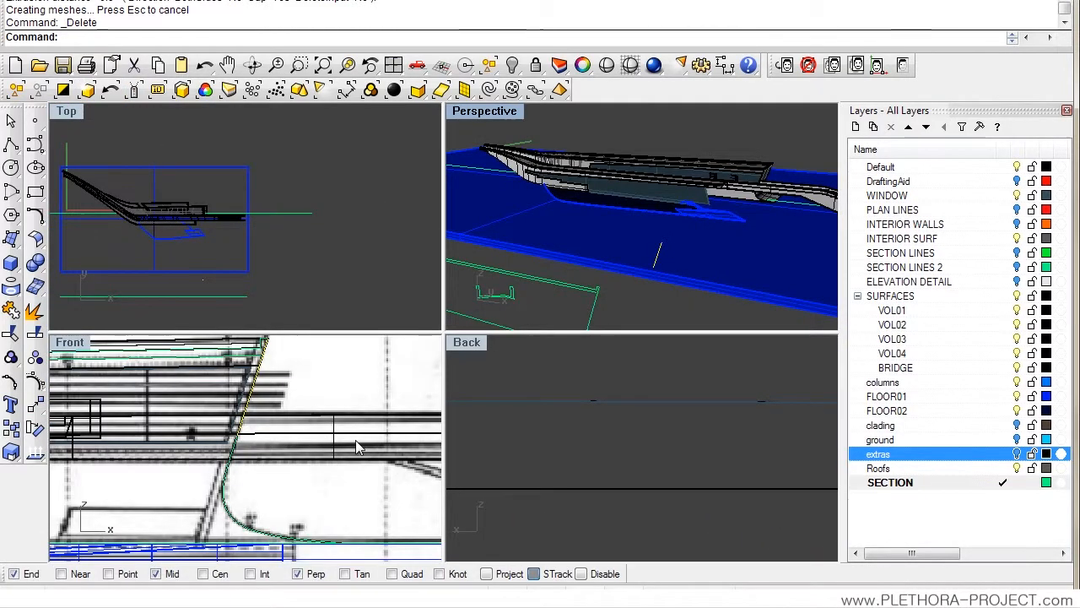
double_click(70, 342)
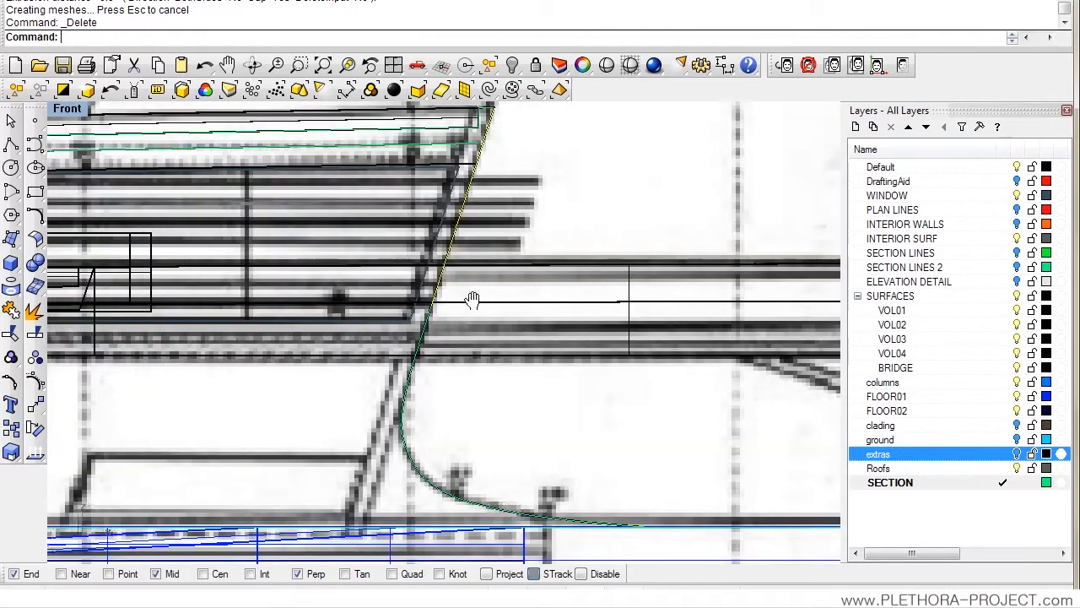
scroll(639, 272, "up", 3)
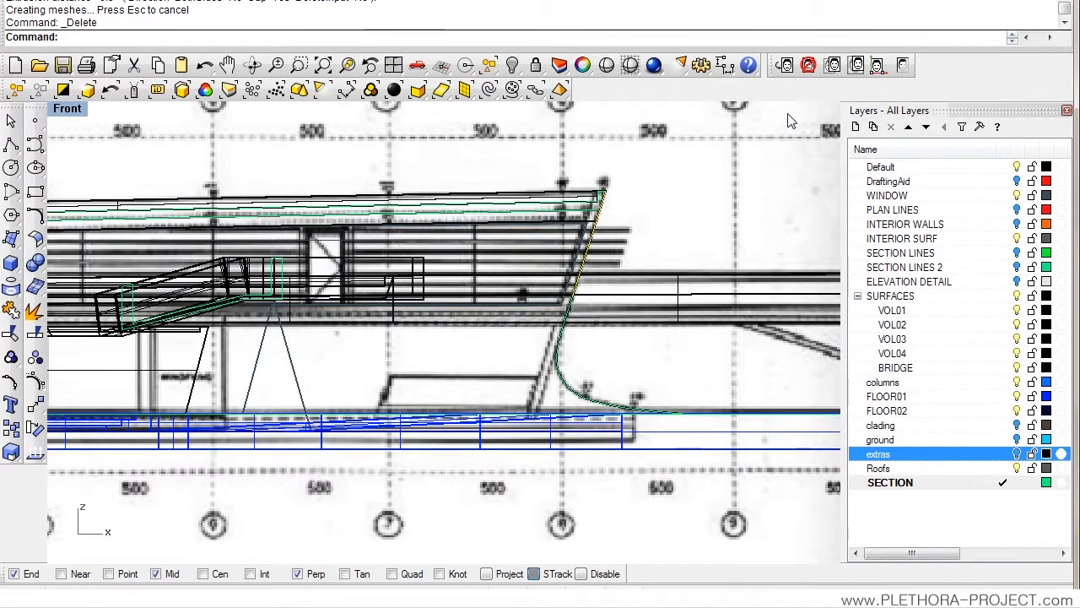
left_click(744, 448)
left_click(759, 460)
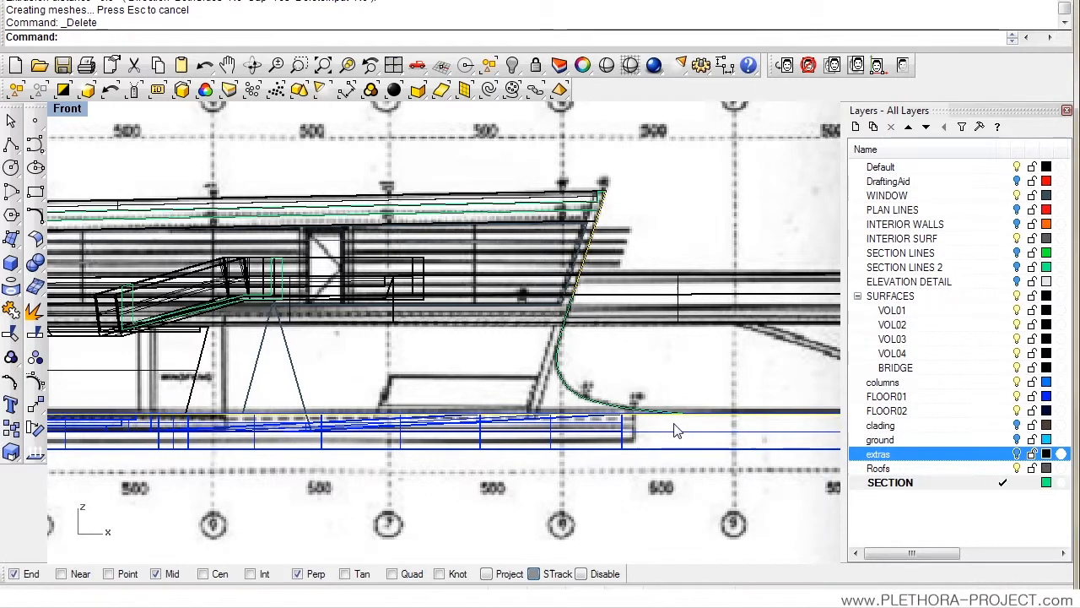
right_click_drag(630, 395, 585, 385)
type("h")
key("Return")
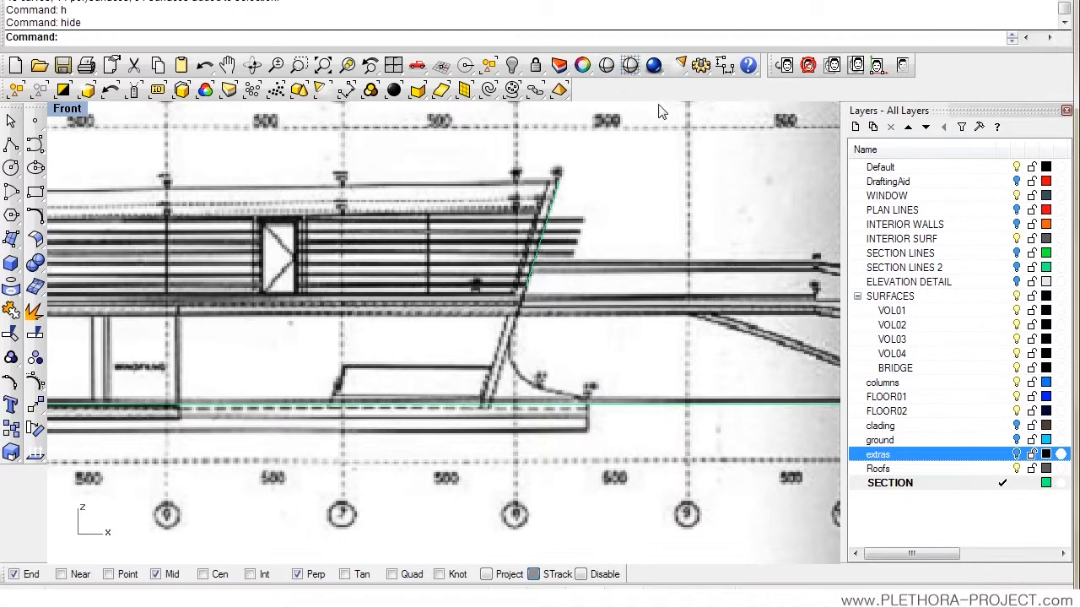
Step: Check the straight line against the scanned drawing's end wall and hide the background bitmap in the front view
scroll(519, 307, "down", 3)
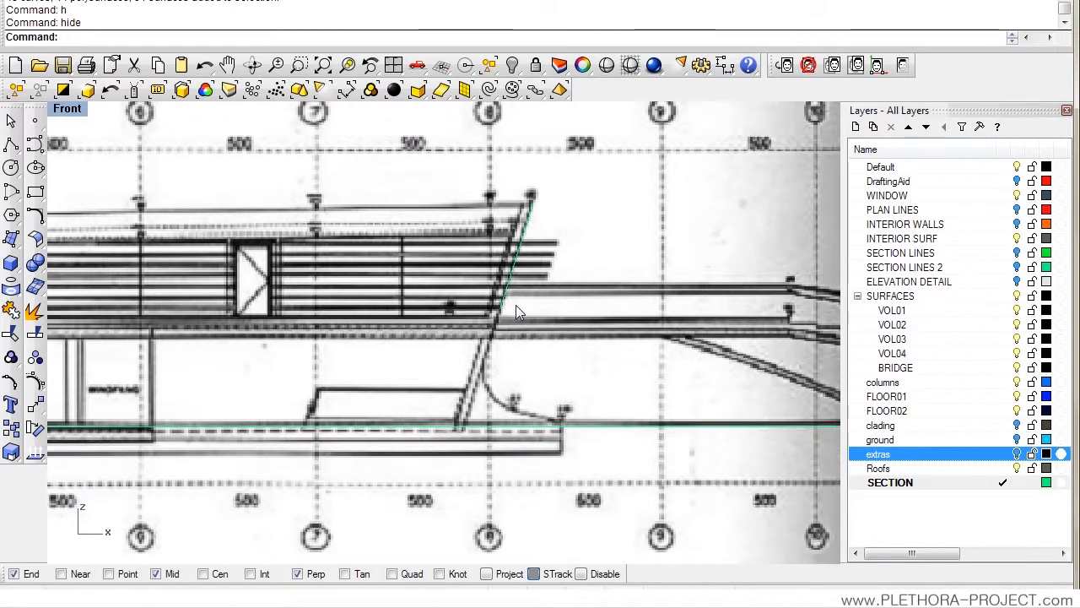
scroll(514, 317, "up", 4)
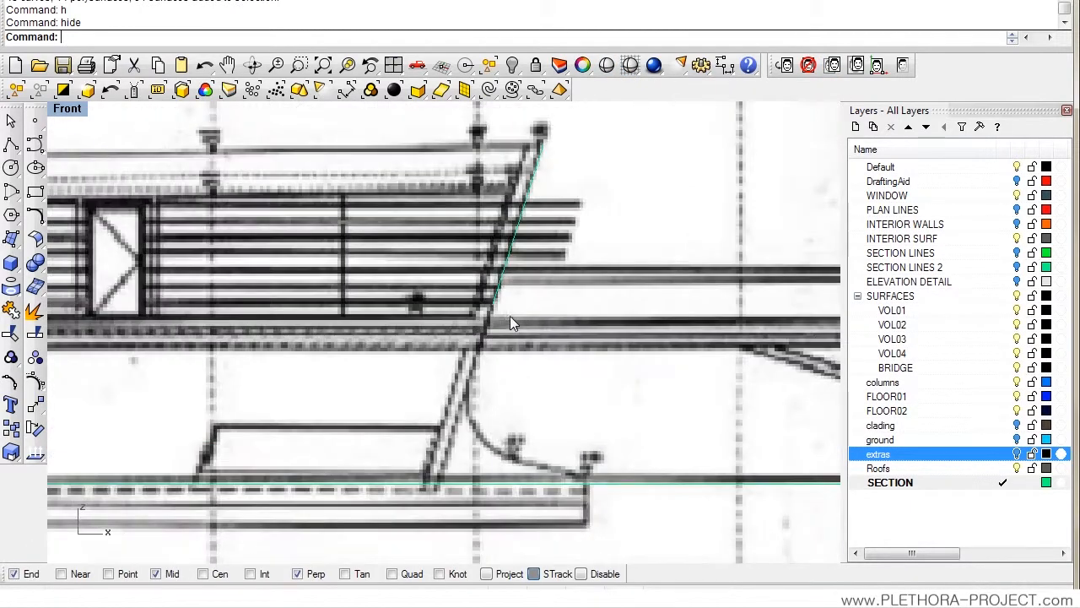
left_click(903, 65)
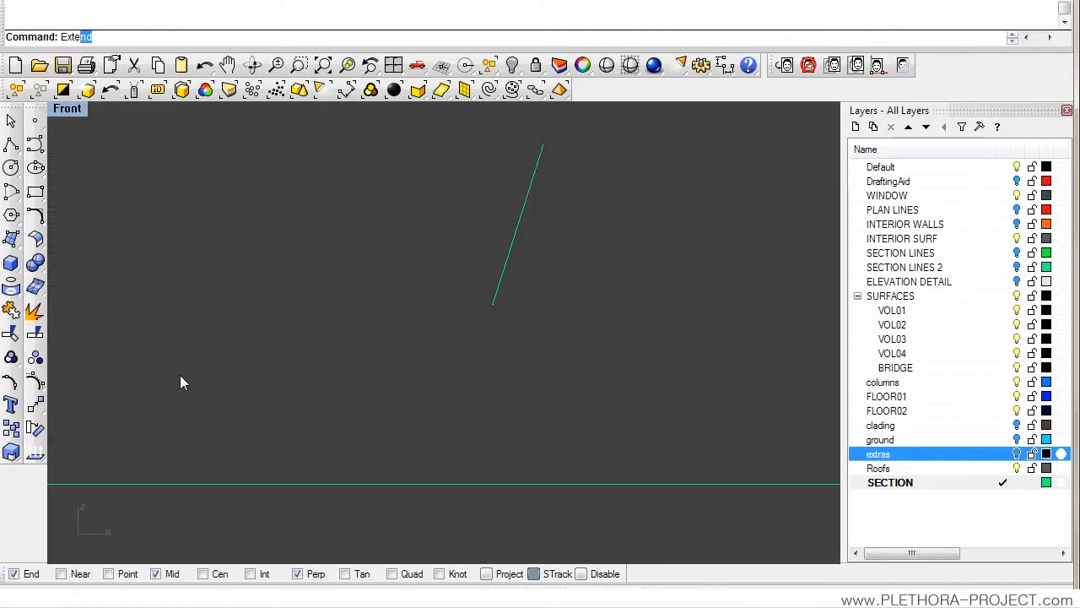
Step: Extend the sloped end wall line at its lower end past the ground line
type("n")
key("Return")
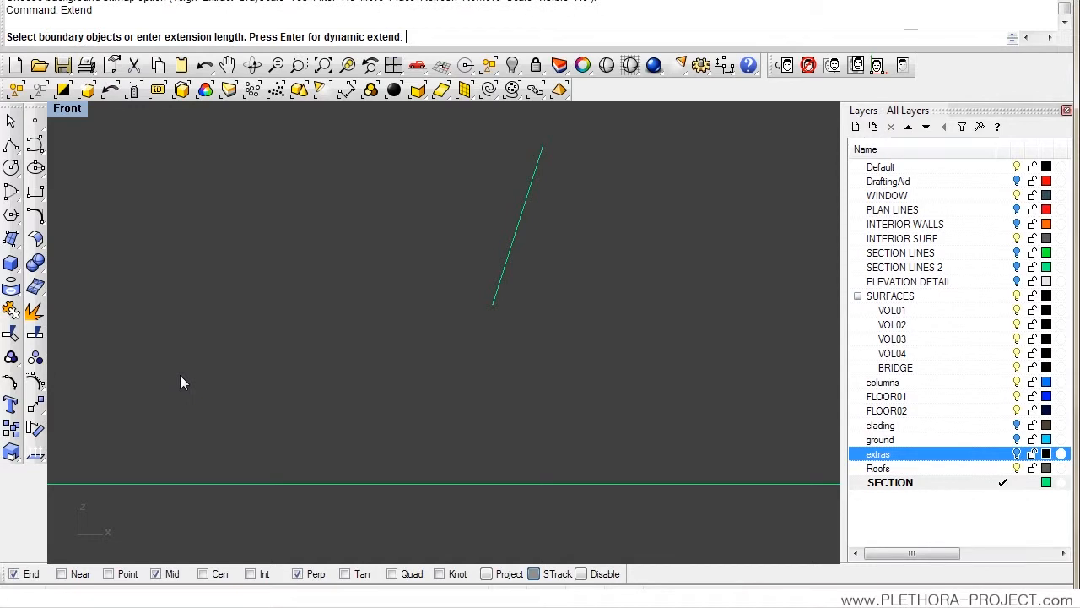
left_click(439, 486)
key("Return")
left_click(496, 294)
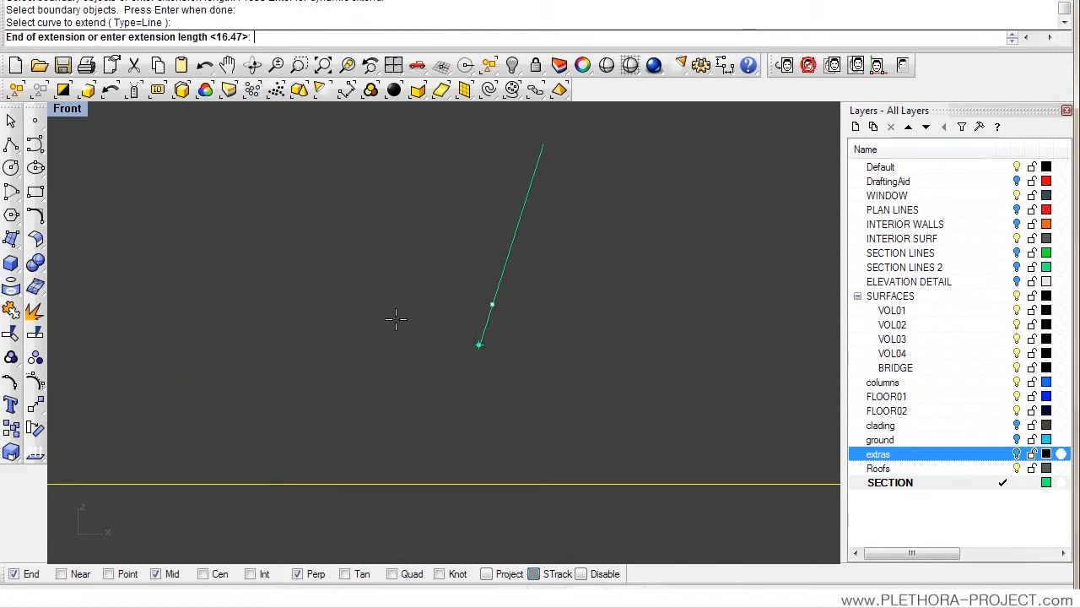
left_click(413, 520)
key("Return")
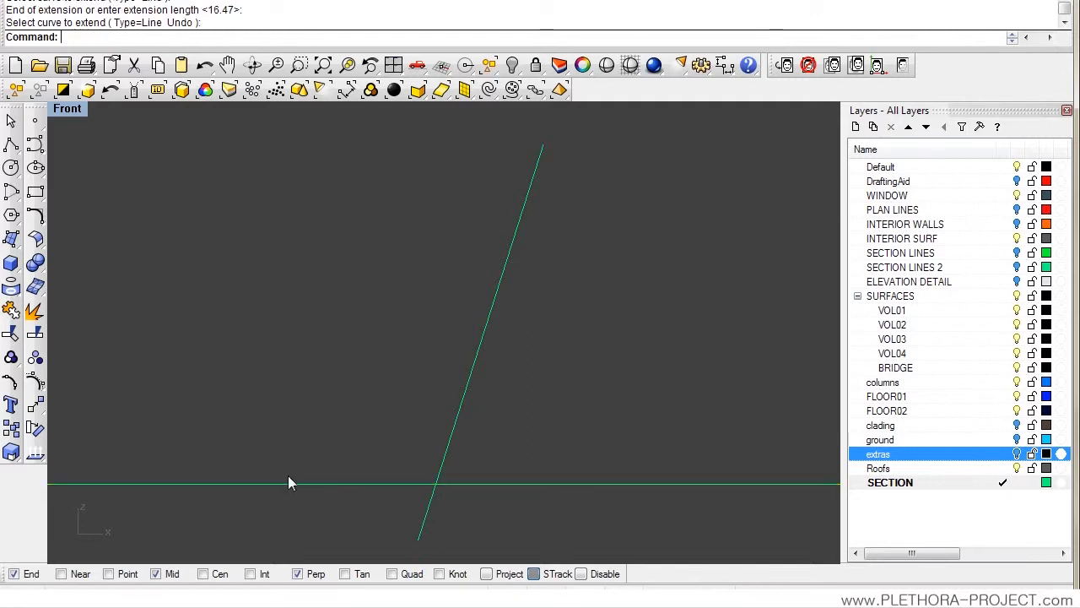
Step: Try to trim the extended end wall line and the ground line against each other, and undo the trims
left_click(35, 382)
left_click_drag(552, 426, 401, 512)
key("Return")
left_click_drag(484, 524, 364, 485)
key("ctrl+z")
key("ctrl+z")
key("Return")
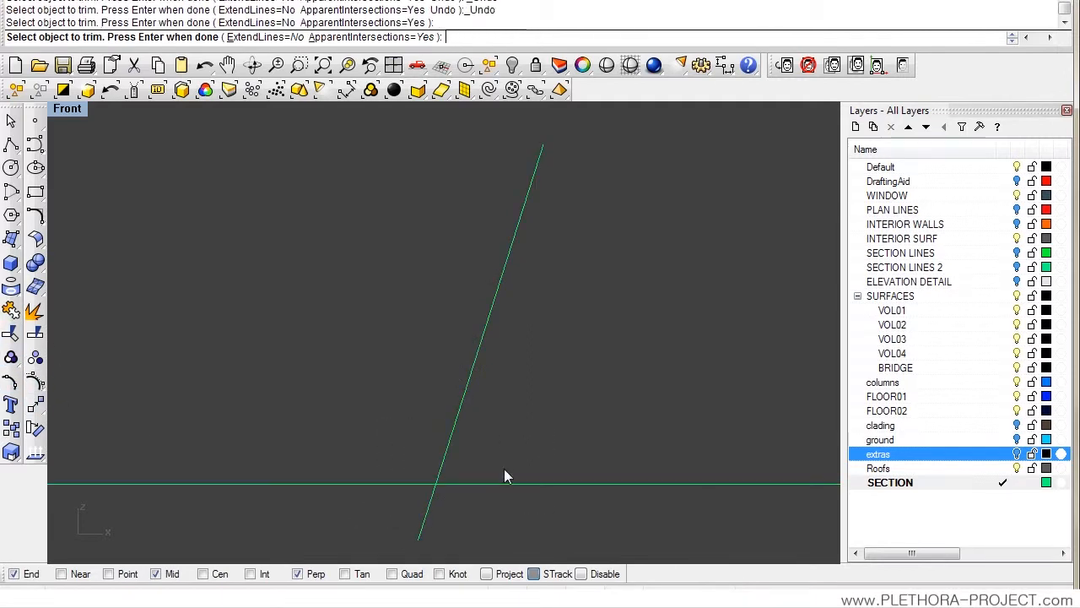
Step: Trim off the part of the sloped end wall line below the ground line, using the crossing lines as cutters
type("trim")
key("Return")
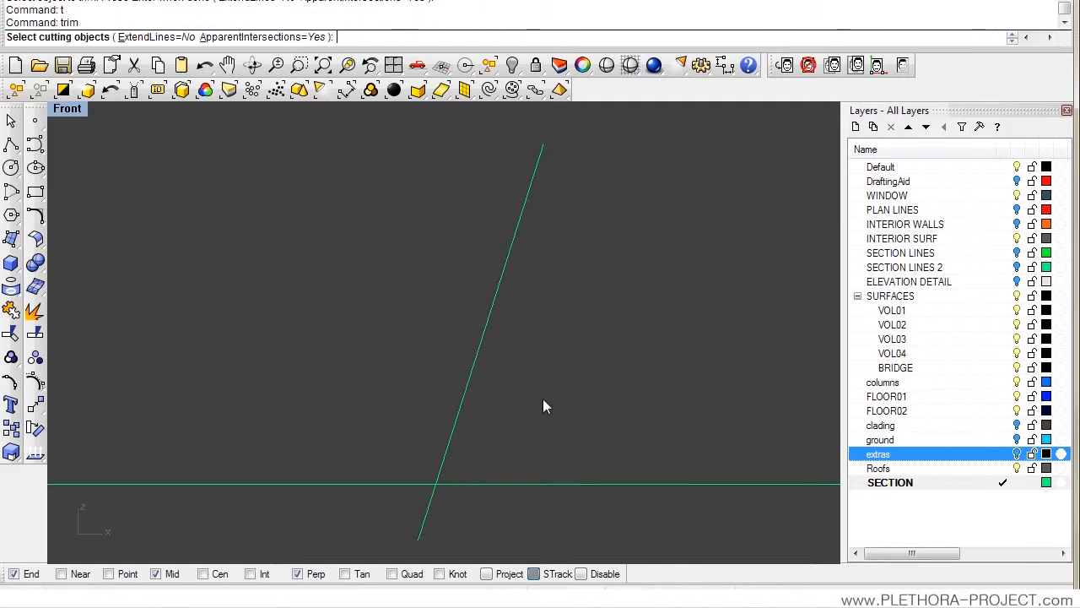
left_click_drag(543, 399, 312, 514)
key("Return")
left_click(426, 516)
key("Return")
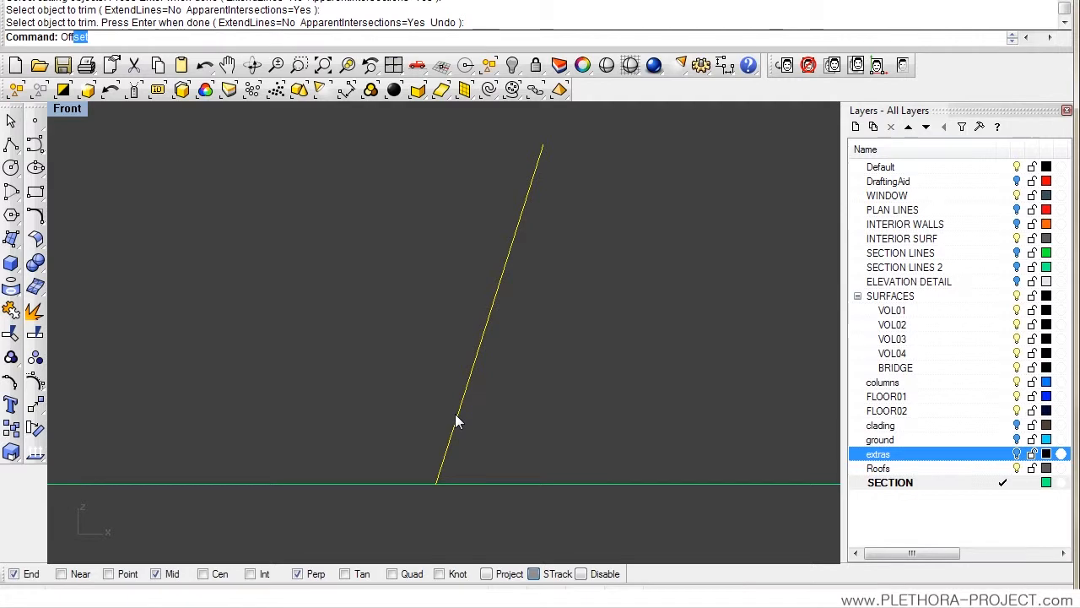
Step: Offset the sloped end wall line by 0.24 towards the building's interior
type("Of")
key("Return")
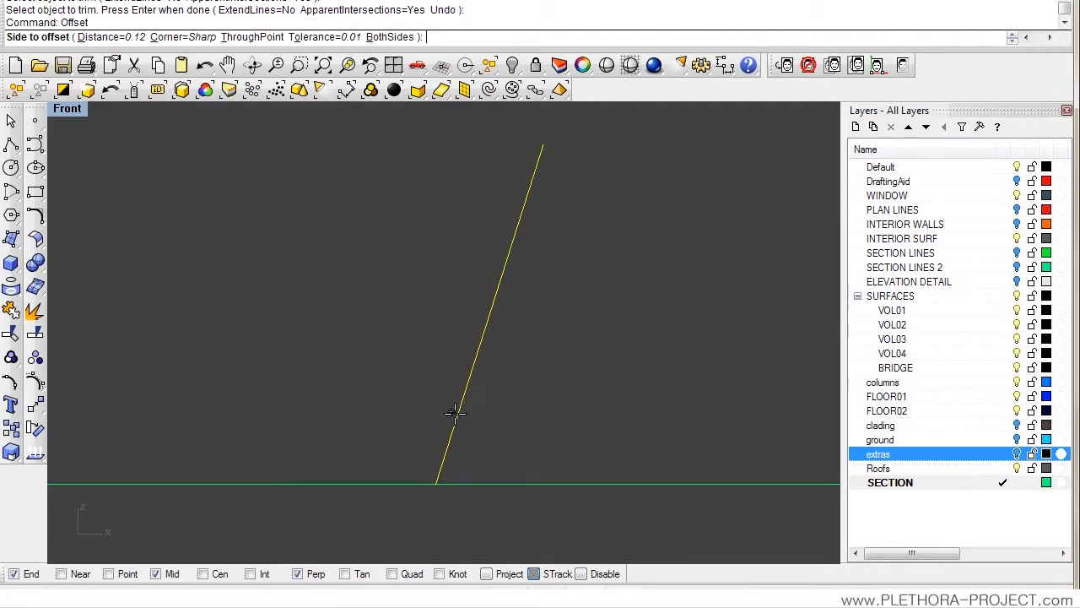
type("0.24")
key("Return")
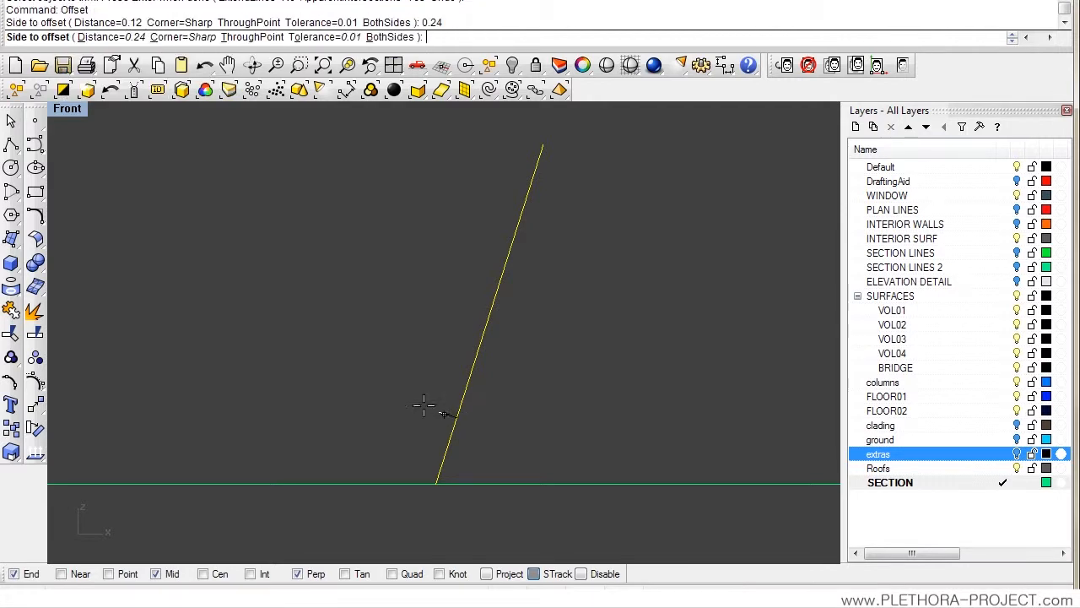
left_click(427, 406)
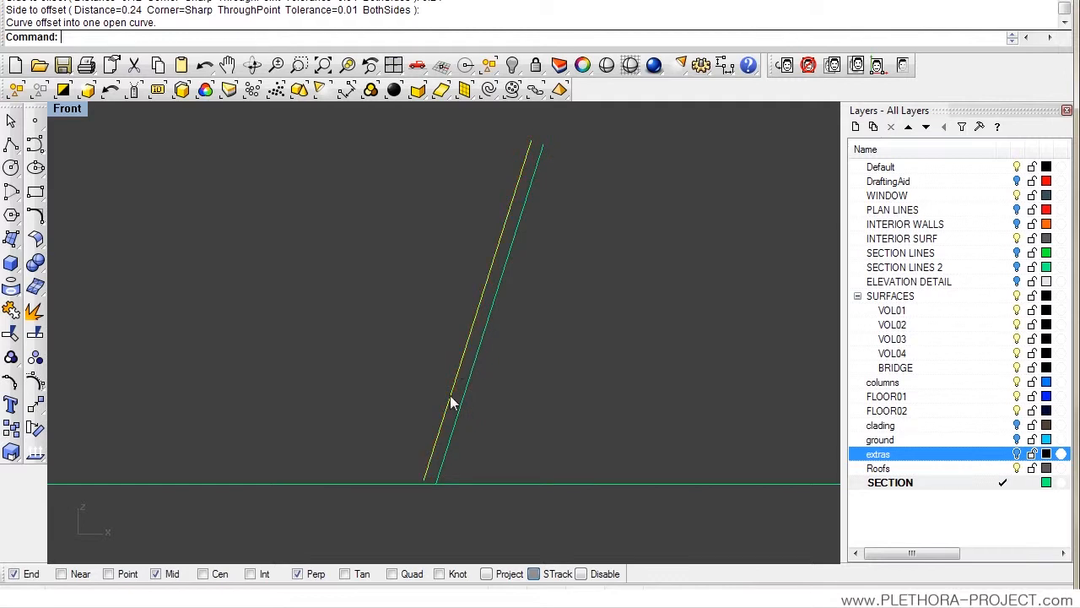
Step: Show the hidden model and section objects again in the front view
scroll(361, 388, "down", 5)
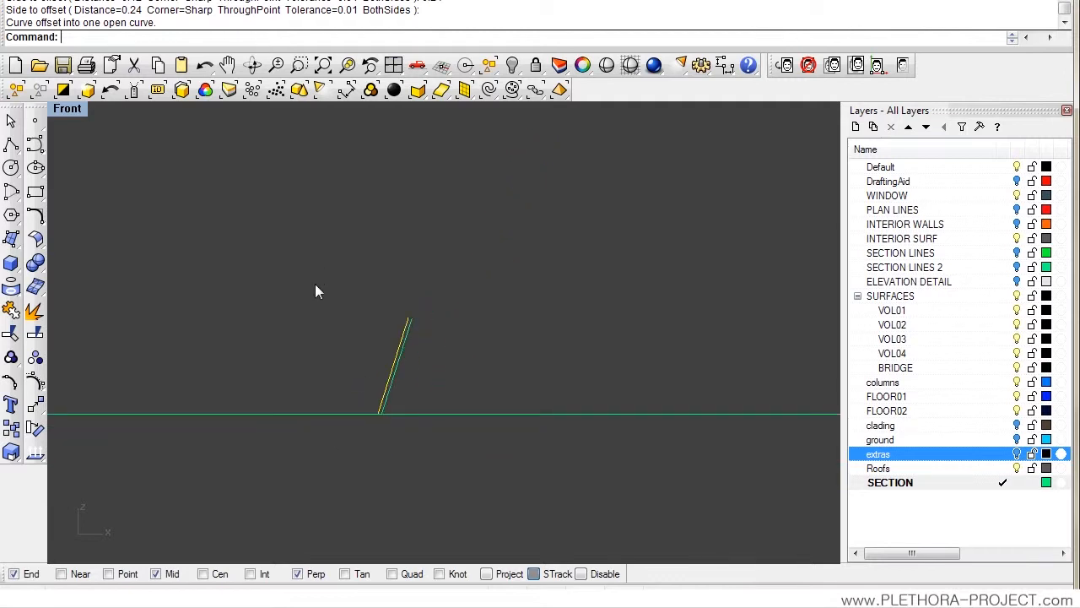
scroll(356, 327, "up", 5)
scroll(363, 327, "down", 4)
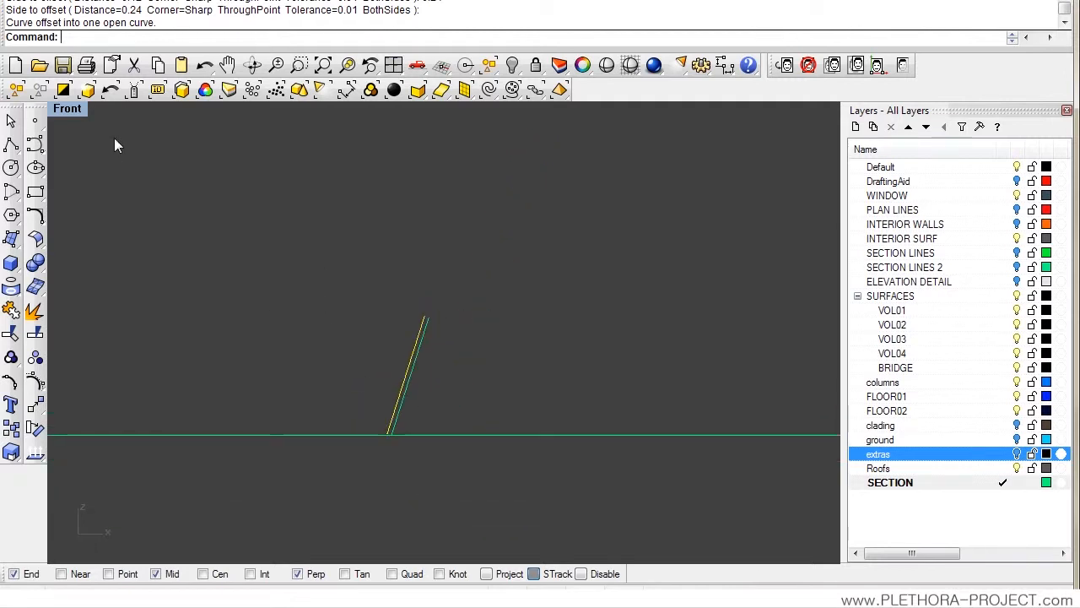
type("sh")
key("Return")
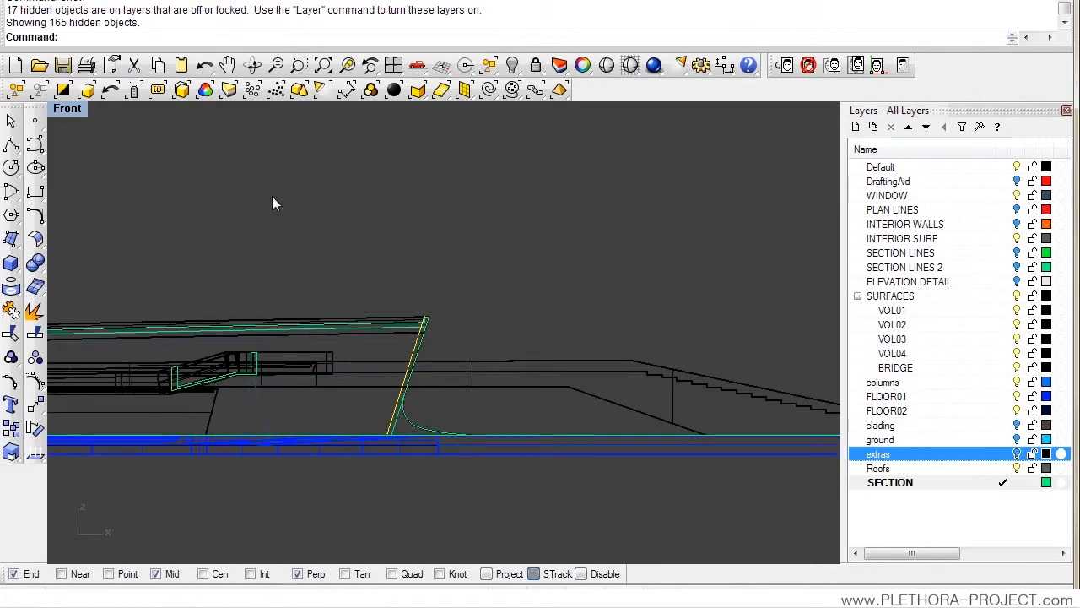
Step: Delete the outer straight construction line, keeping the inner offset line and the curved end wall
right_click_drag(364, 384, 420, 290)
scroll(439, 296, "up", 2)
scroll(499, 321, "up", 2)
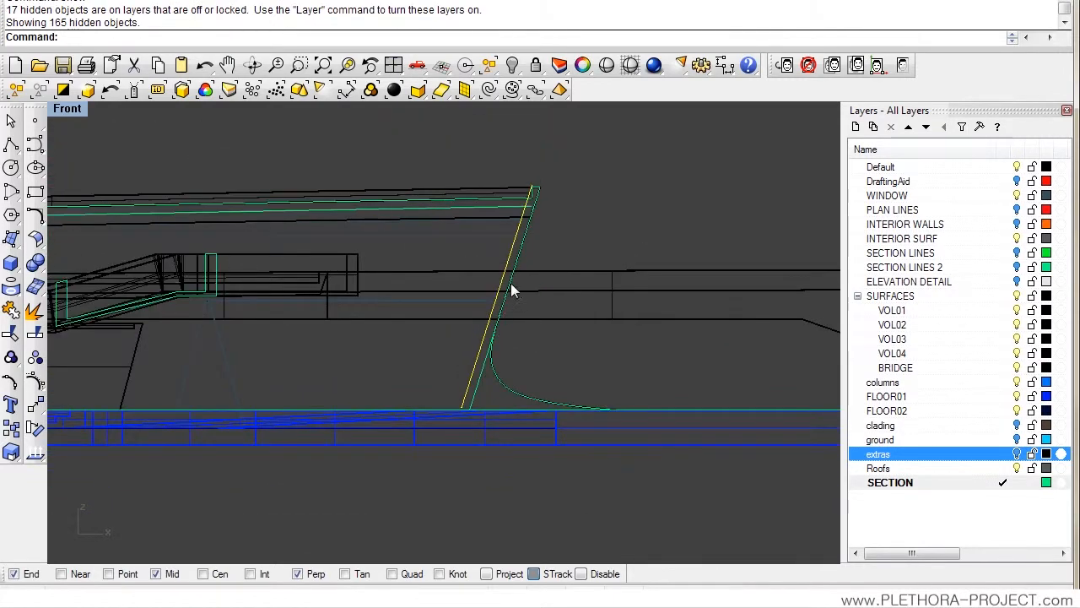
scroll(511, 283, "up", 3)
scroll(512, 282, "down", 2)
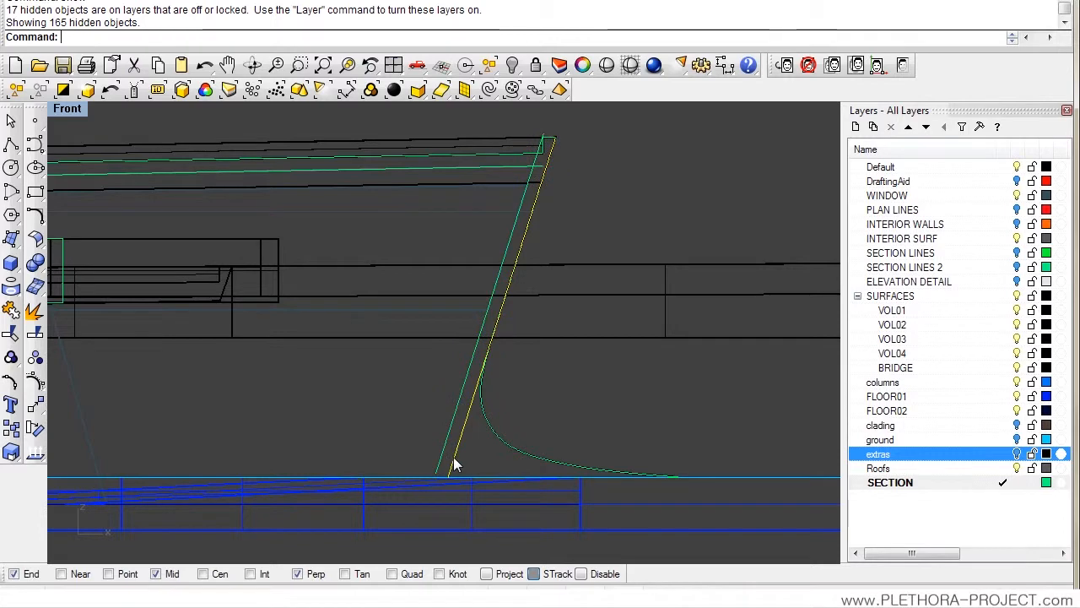
scroll(454, 457, "down", 1)
key("Delete")
Step: Move the inner offset line from its upper endpoint onto the inner top corner of the roof edge
scroll(473, 439, "up", 1)
scroll(447, 488, "up", 1)
scroll(451, 464, "down", 2)
scroll(466, 393, "up", 1)
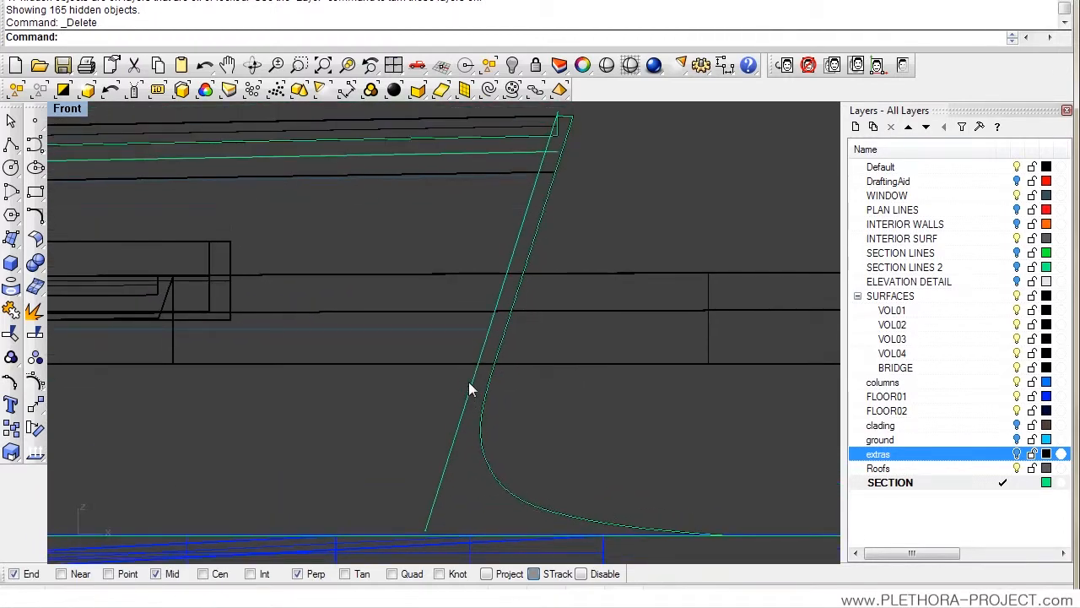
left_click(516, 246)
left_click(549, 283)
type("m")
right_click_drag(548, 209, 513, 260)
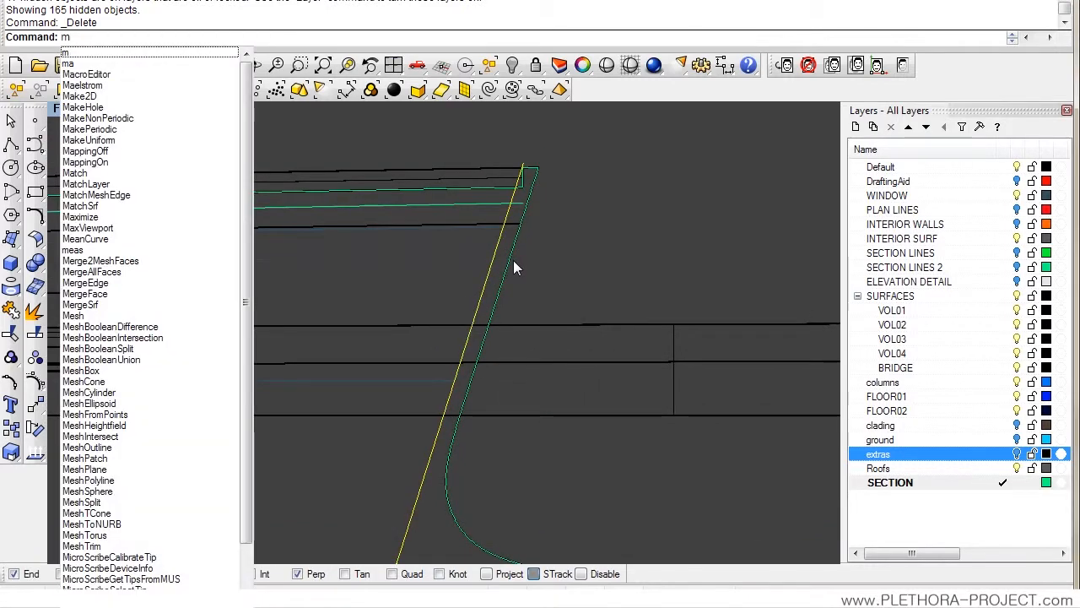
key("Return")
scroll(521, 127, "up", 6)
left_click(528, 229)
left_click(523, 257)
scroll(400, 392, "down", 10)
right_click_drag(398, 415, 481, 328)
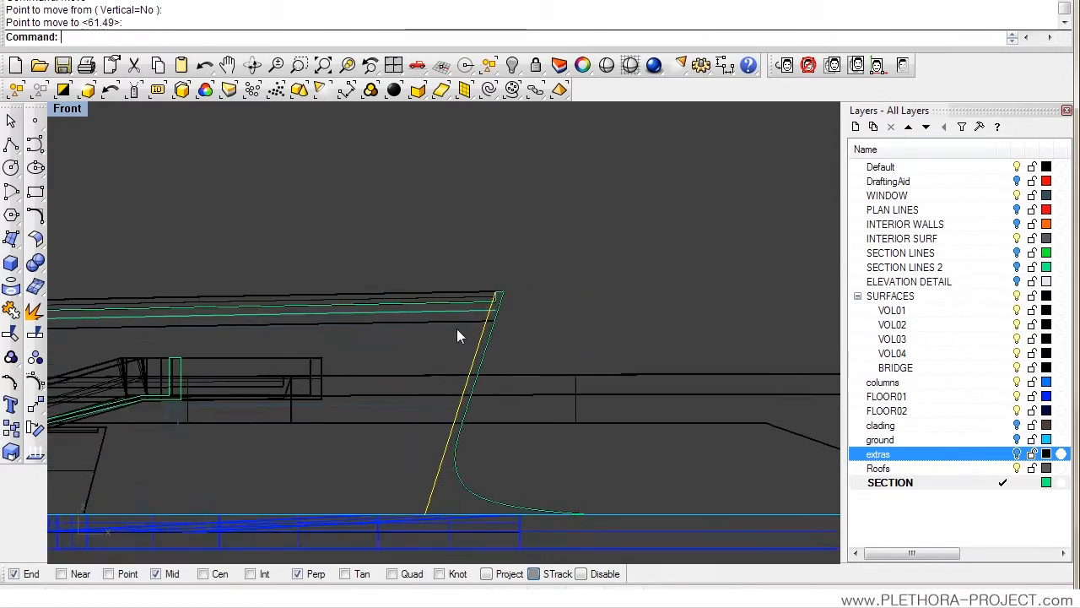
Step: Extrude the inner end wall line across the building's width, with the direction set between the roof edge's two inner corners
double_click(64, 110)
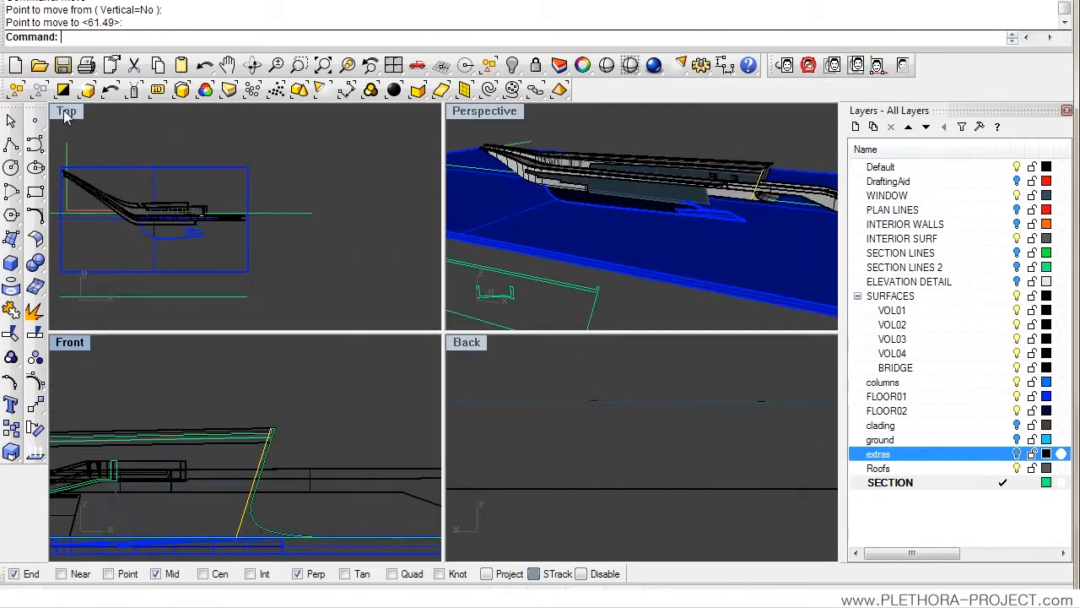
double_click(487, 110)
type("z")
key("Return")
type("s")
key("Return")
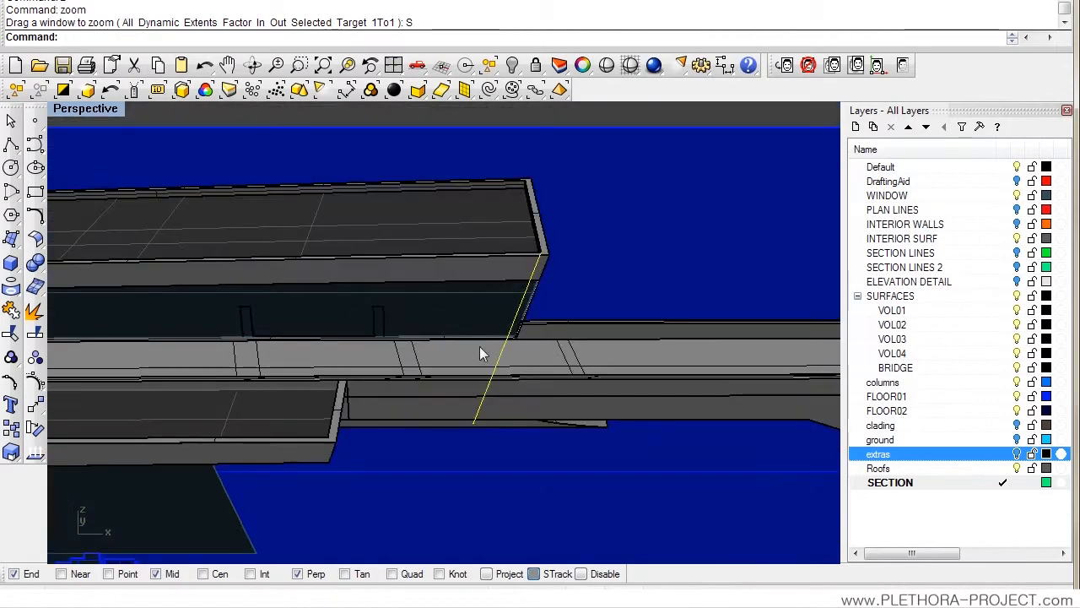
right_click_drag(480, 352, 536, 284)
type("extrude")
key("Return")
right_click_drag(422, 248, 486, 269)
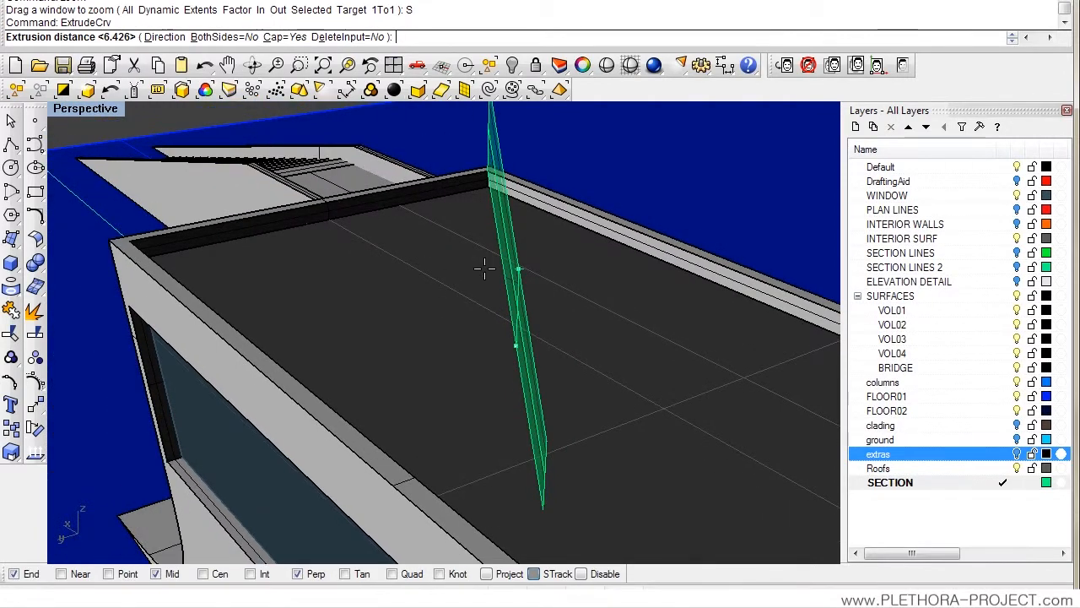
type("D")
key("Return")
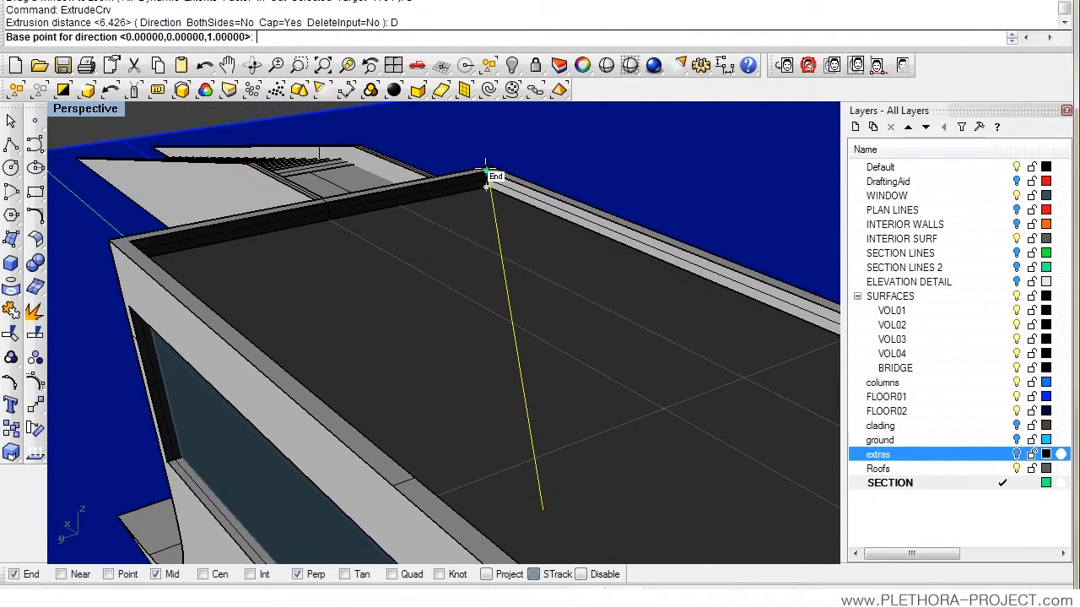
left_click(486, 173)
left_click(124, 237)
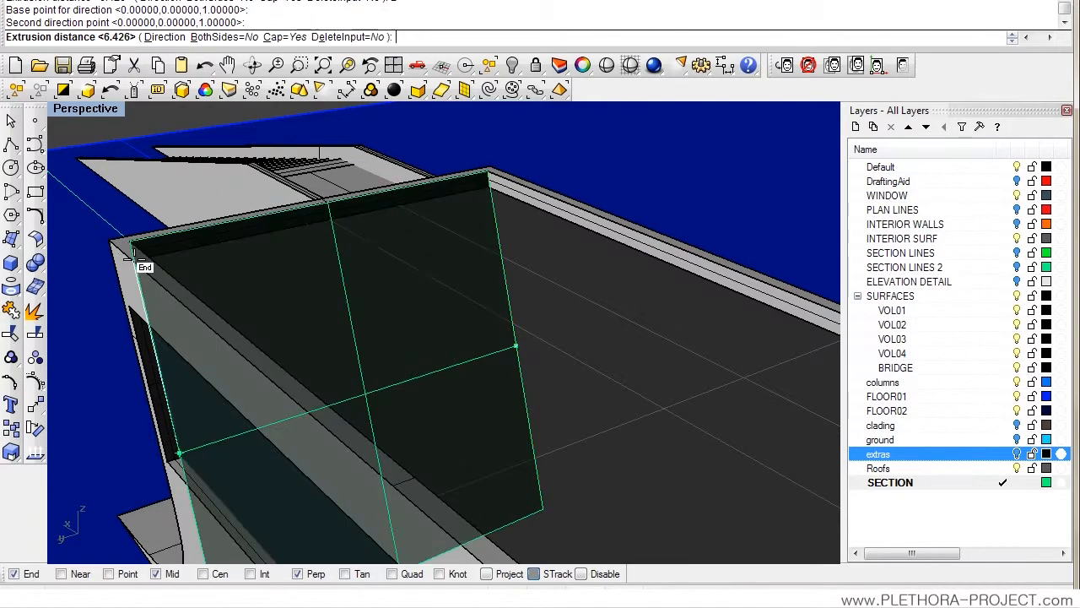
key("Return")
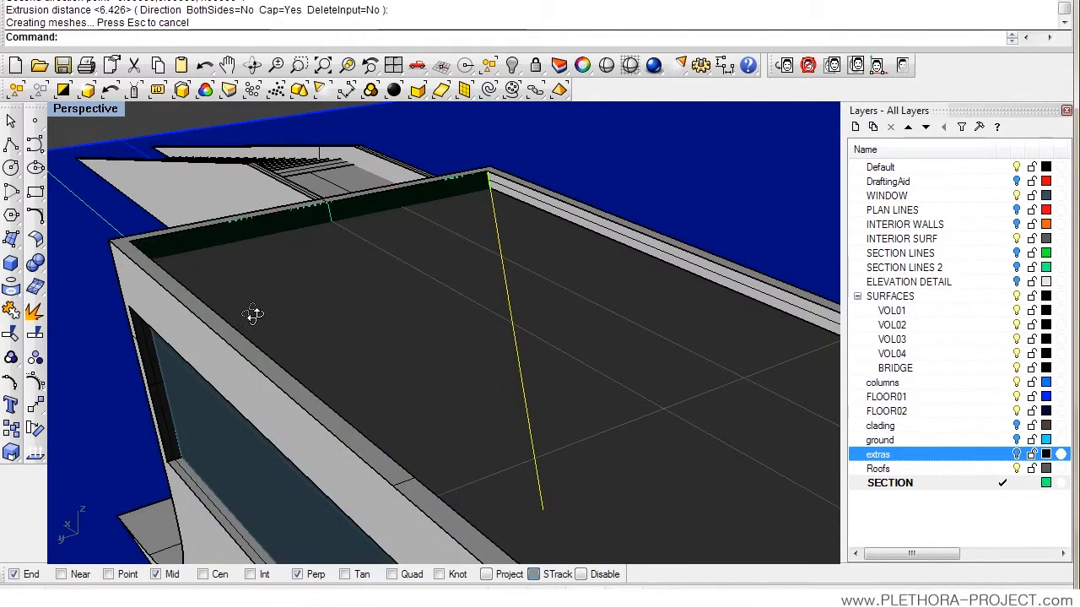
Step: Hide the Roofs layer and set the perspective view to Ghosted display around the new inner end wall surface
right_click_drag(239, 313, 363, 309)
scroll(326, 273, "up", 6)
right_click_drag(325, 273, 367, 344)
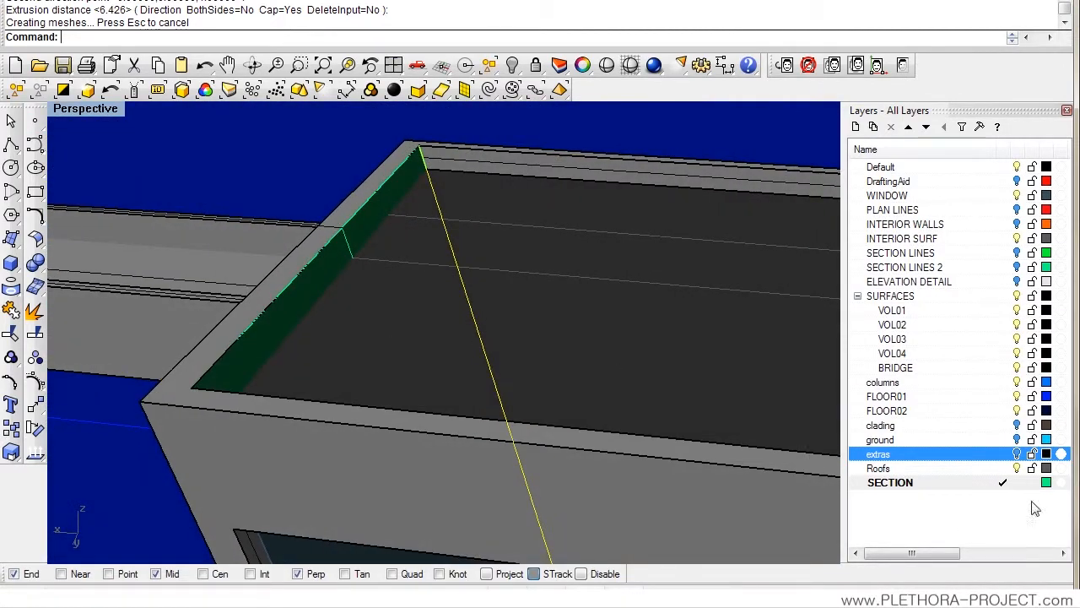
left_click(1016, 469)
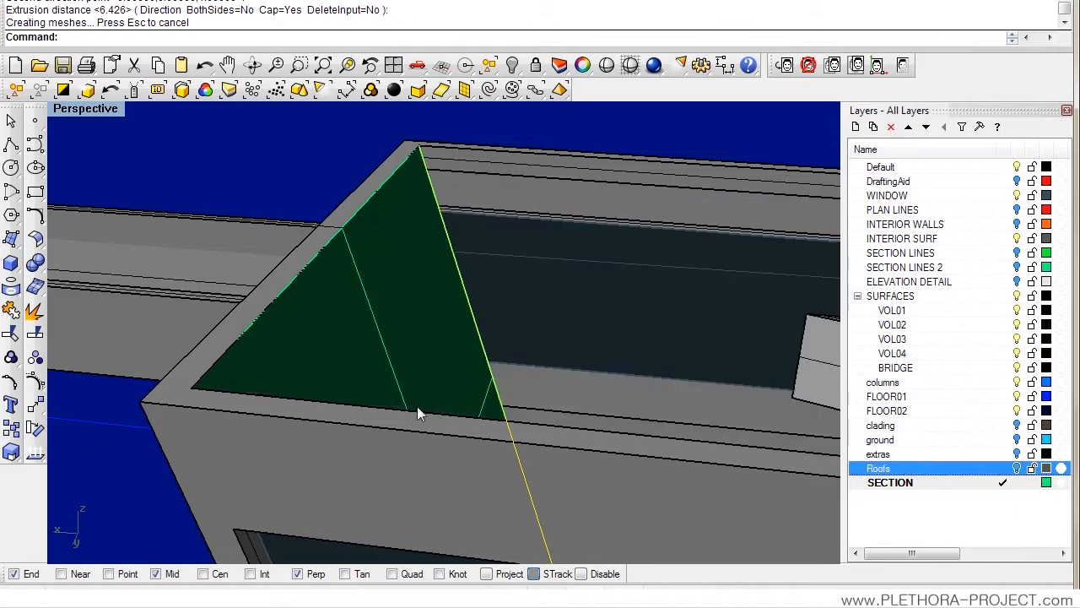
right_click_drag(417, 406, 431, 306)
left_click(79, 111)
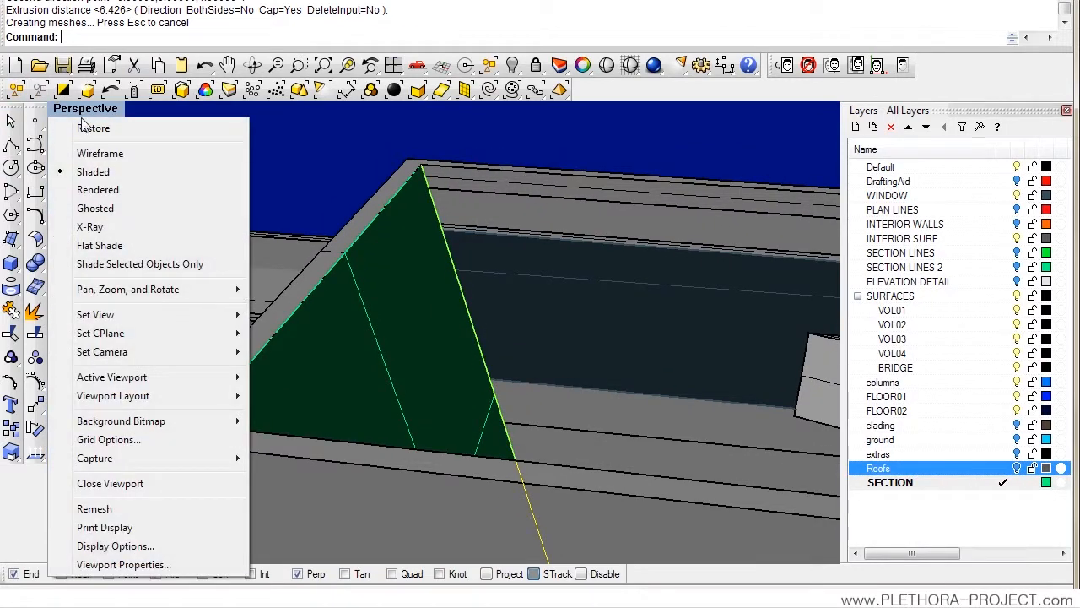
left_click(110, 226)
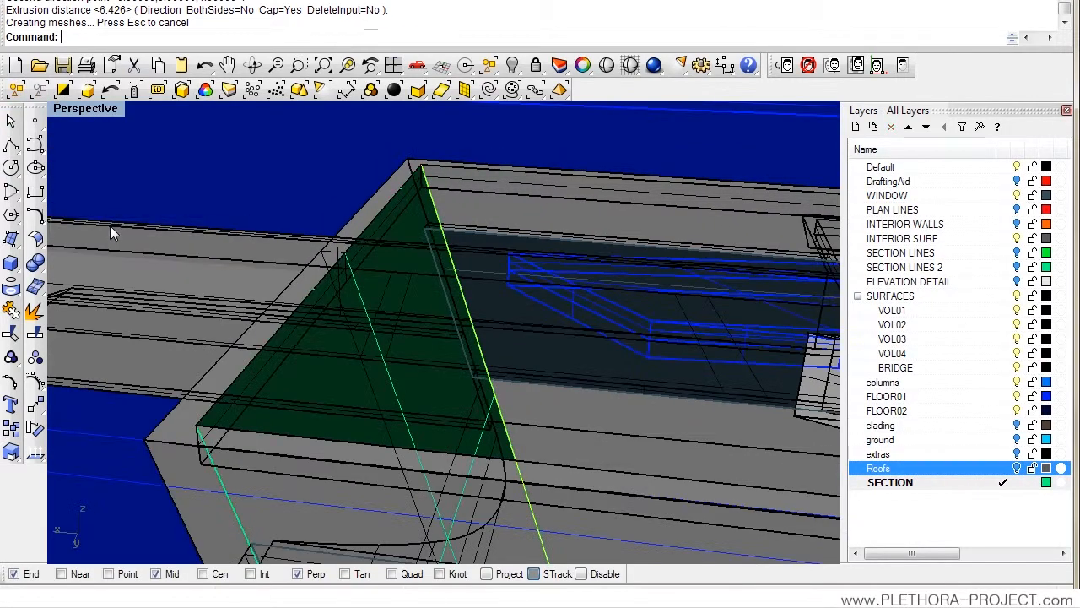
left_click(95, 119)
left_click(89, 209)
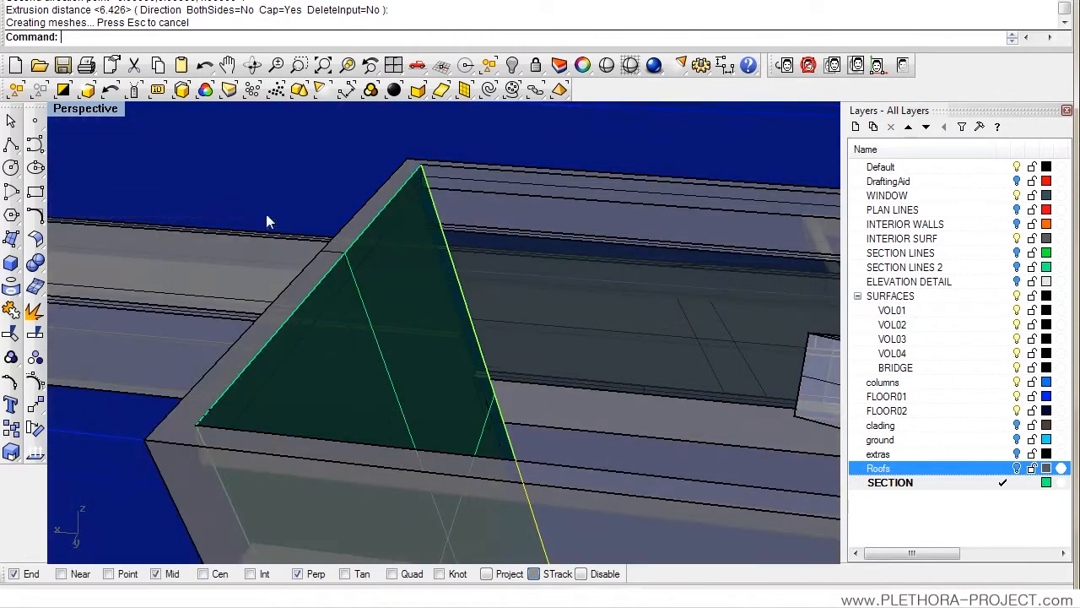
right_click_drag(265, 219, 373, 200)
scroll(356, 241, "up", 4)
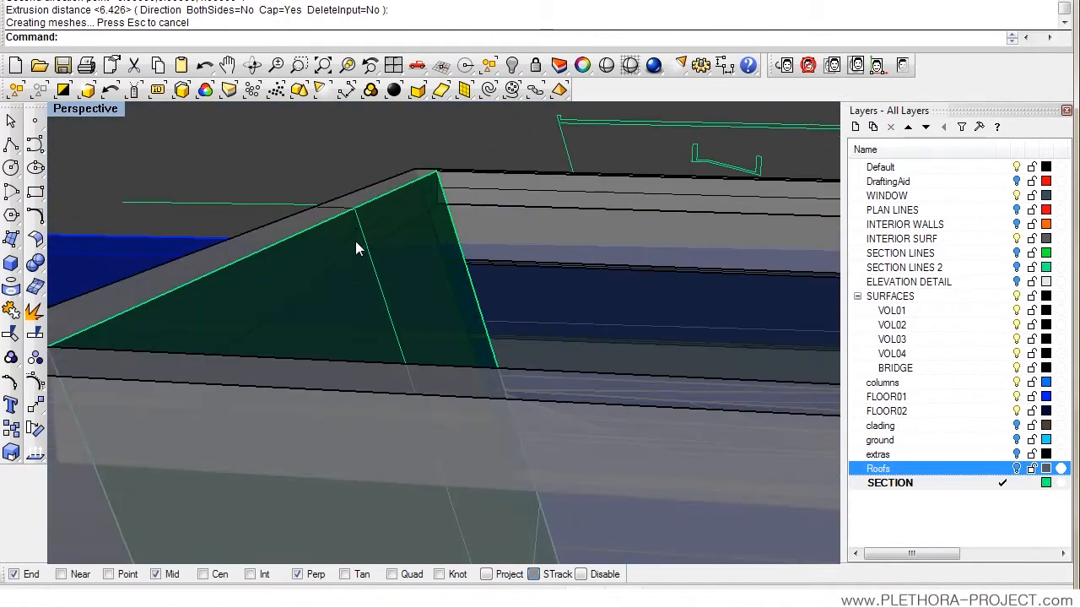
Step: Delete the short upright inner surface of the roof edge at the sloped end
left_click(354, 236)
scroll(357, 280, "down", 5)
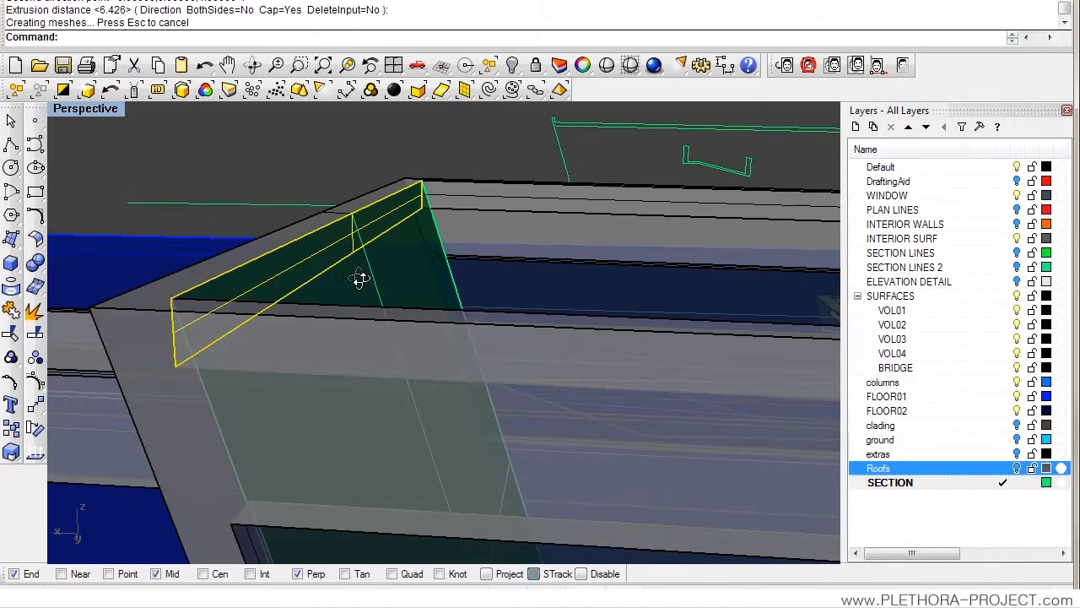
key("Delete")
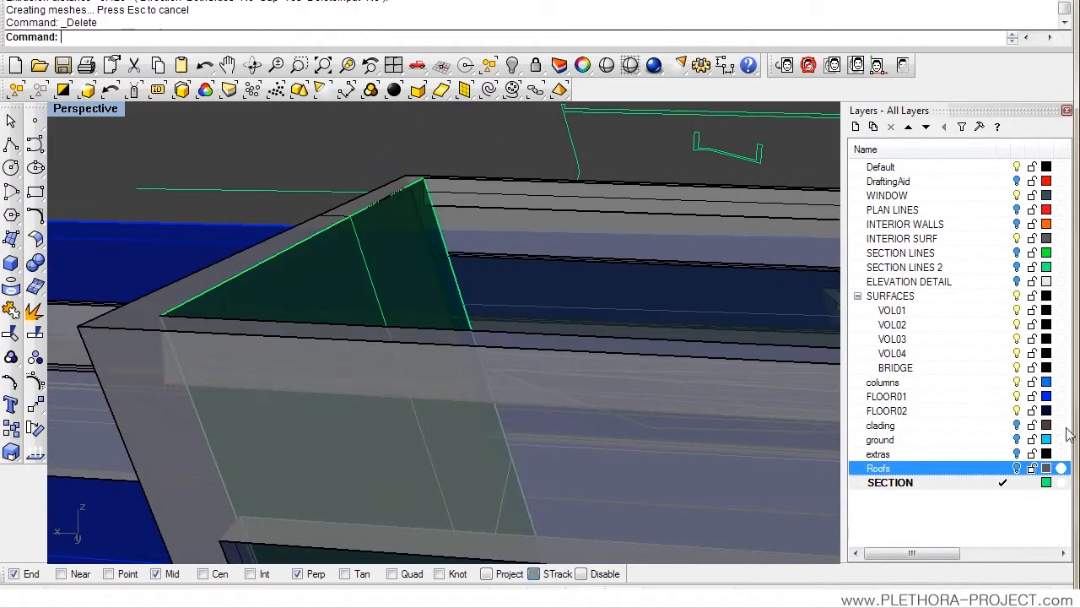
Step: Show the Roofs layer and isolate the new inner wall surface, the top rim and the roof surface by hiding everything else
left_click(1017, 470)
right_click_drag(341, 278, 349, 308)
left_click(358, 273)
left_click(351, 260)
left_click(516, 241)
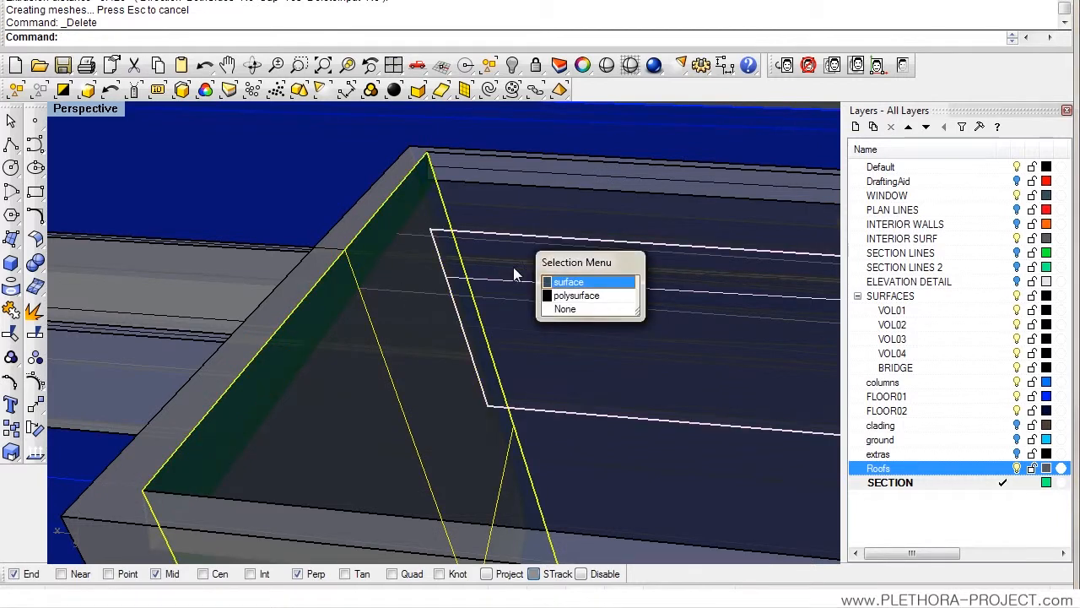
left_click(375, 221)
left_click(420, 277)
right_click_drag(399, 281, 392, 309)
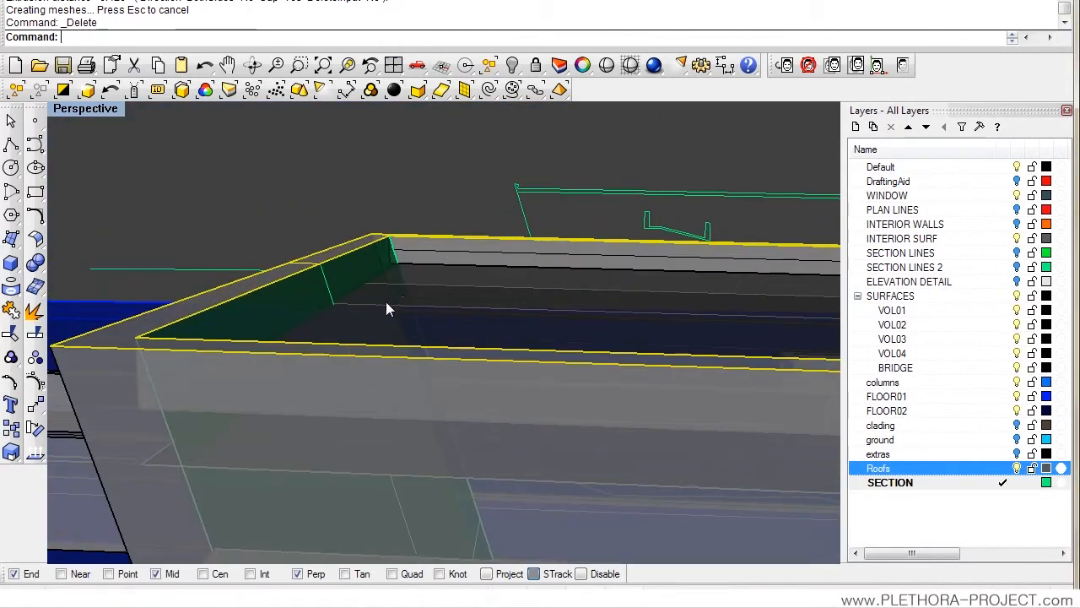
left_click(360, 311)
left_click(423, 360)
right_click_drag(352, 293, 324, 296)
left_click(334, 297)
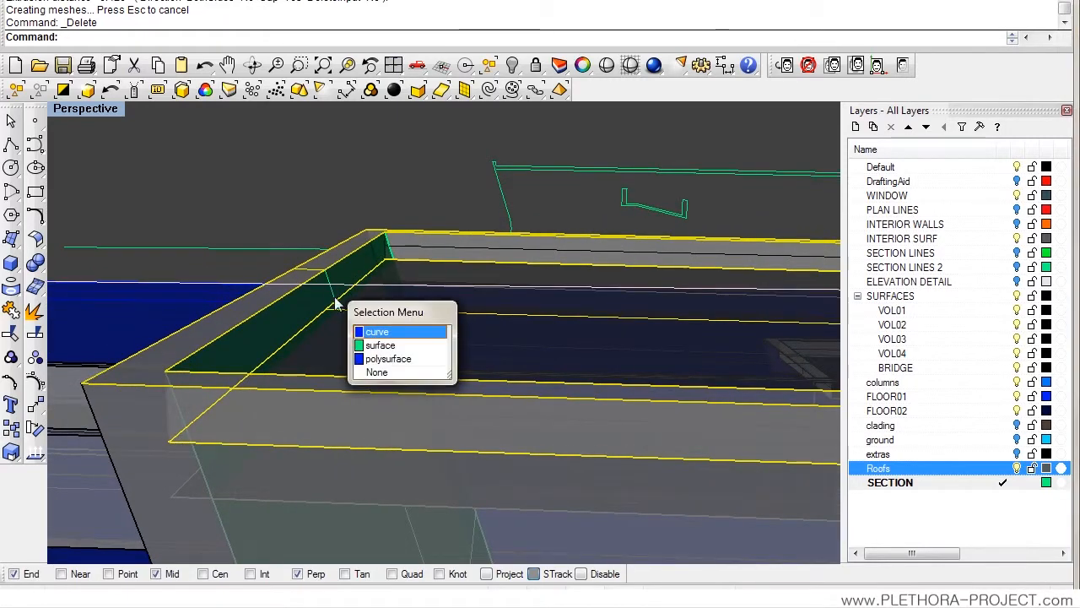
left_click(377, 352)
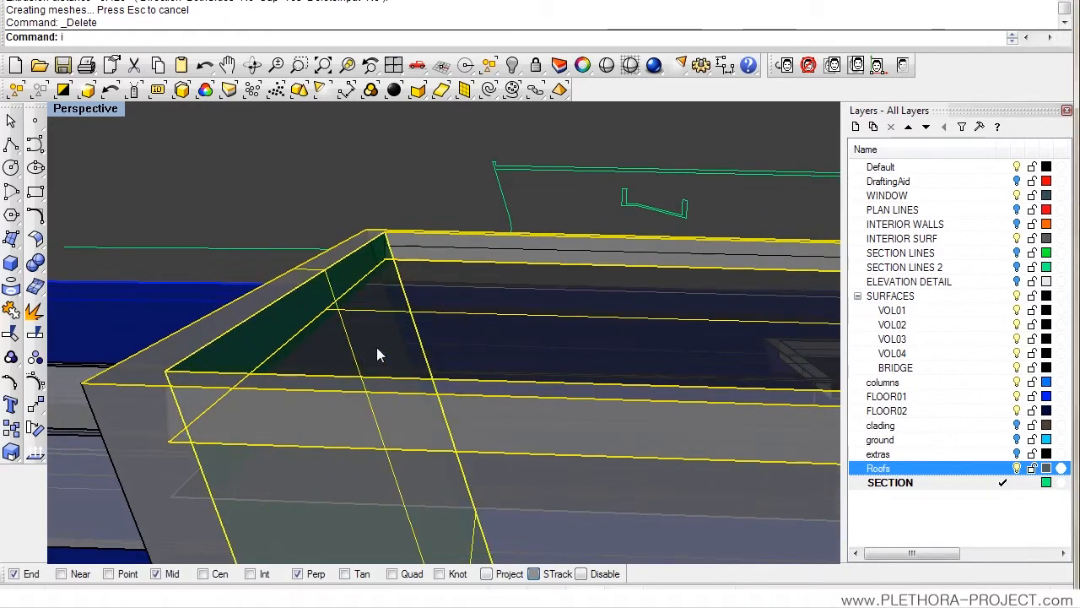
type("h")
key("Return")
Step: Trim off the part of the roof surface that extends beyond the new inner end wall surface
mouse_move(377, 348)
right_mouse_down()
mouse_move(398, 329)
mouse_move(361, 340)
right_mouse_up()
right_click_drag(264, 314, 424, 248)
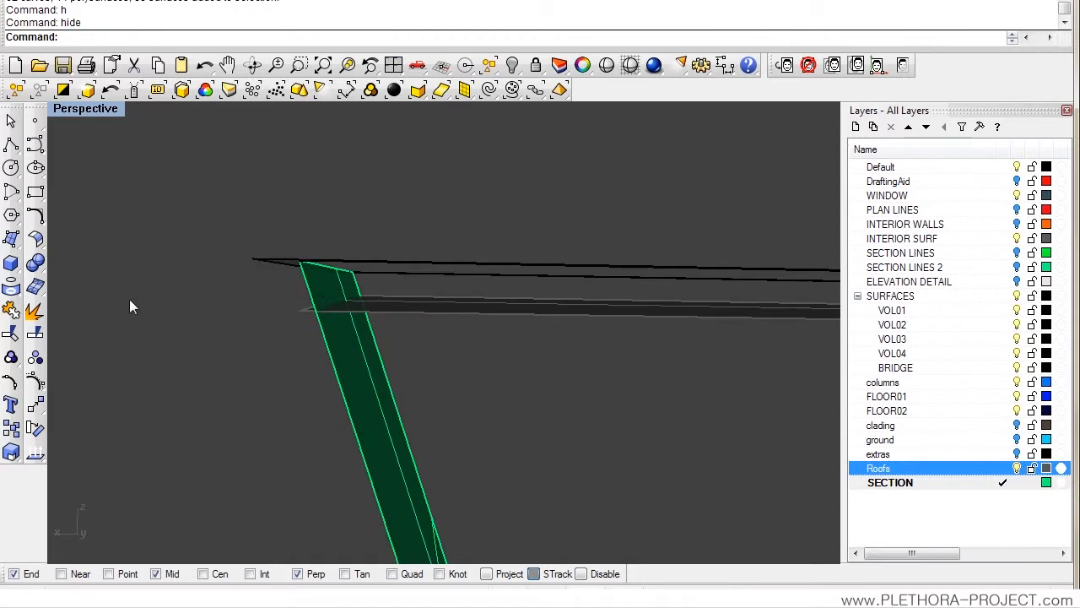
left_click(9, 334)
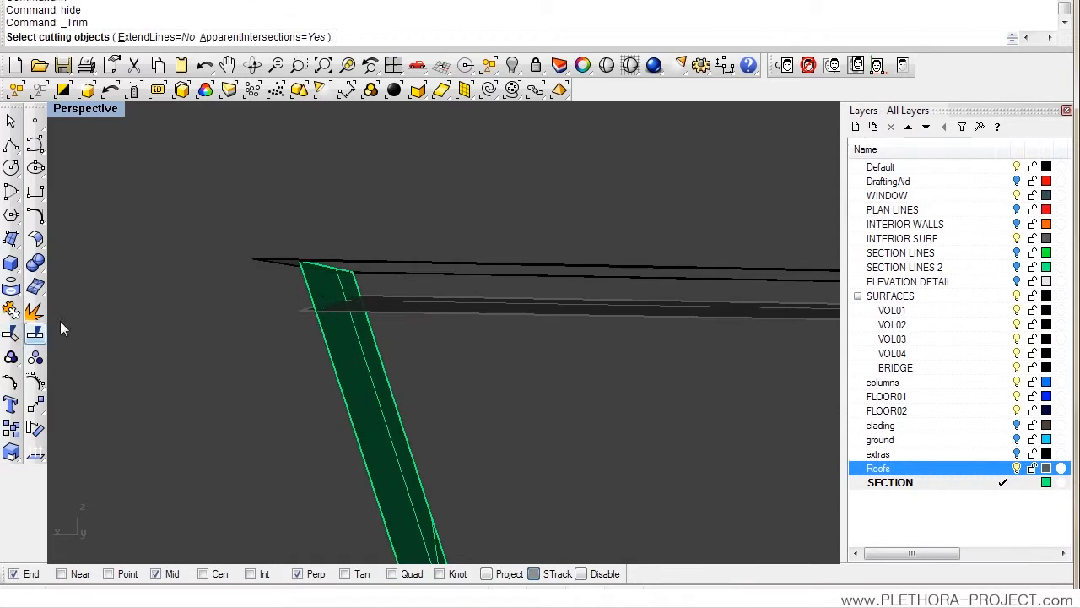
left_click(311, 292)
key("Return")
left_click(301, 309)
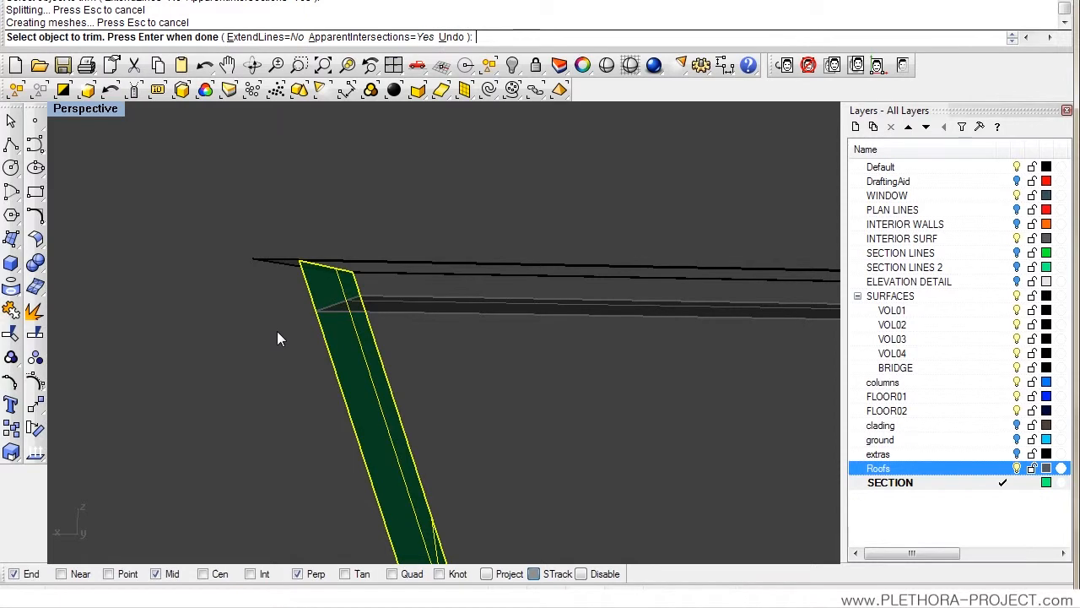
right_click_drag(277, 331, 257, 379)
key("Return")
Step: Move the new inner end wall surface to layer VOL01 and show all hidden objects again
left_click(258, 379)
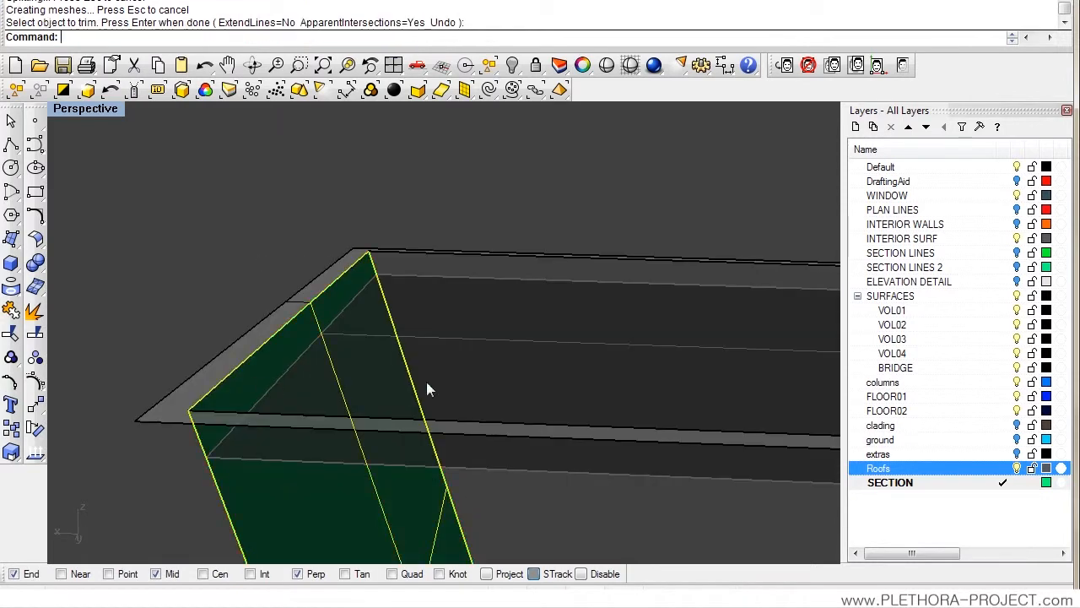
right_click(910, 312)
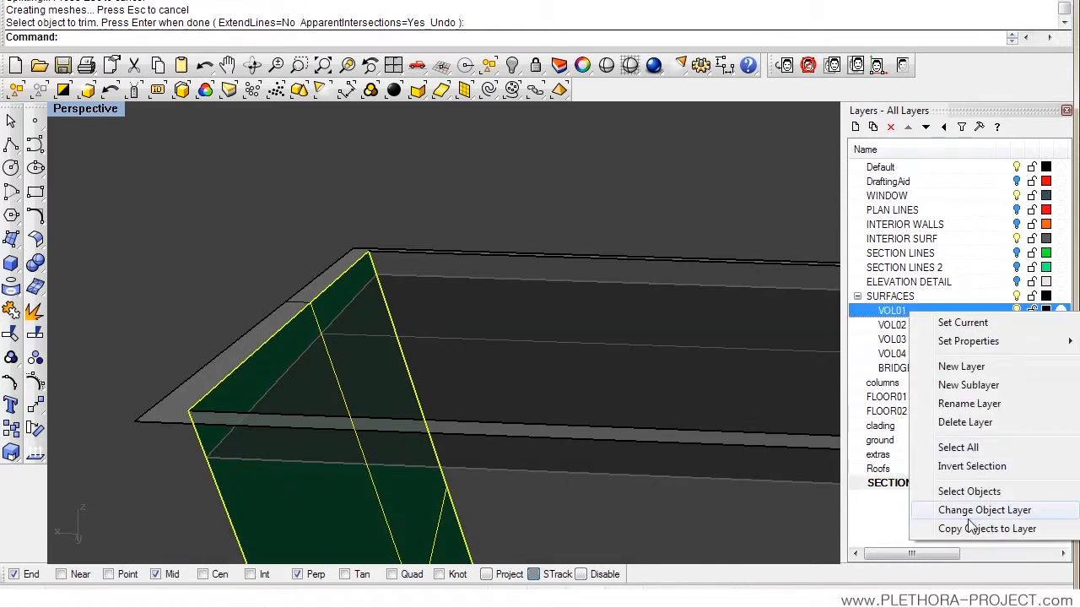
left_click(987, 509)
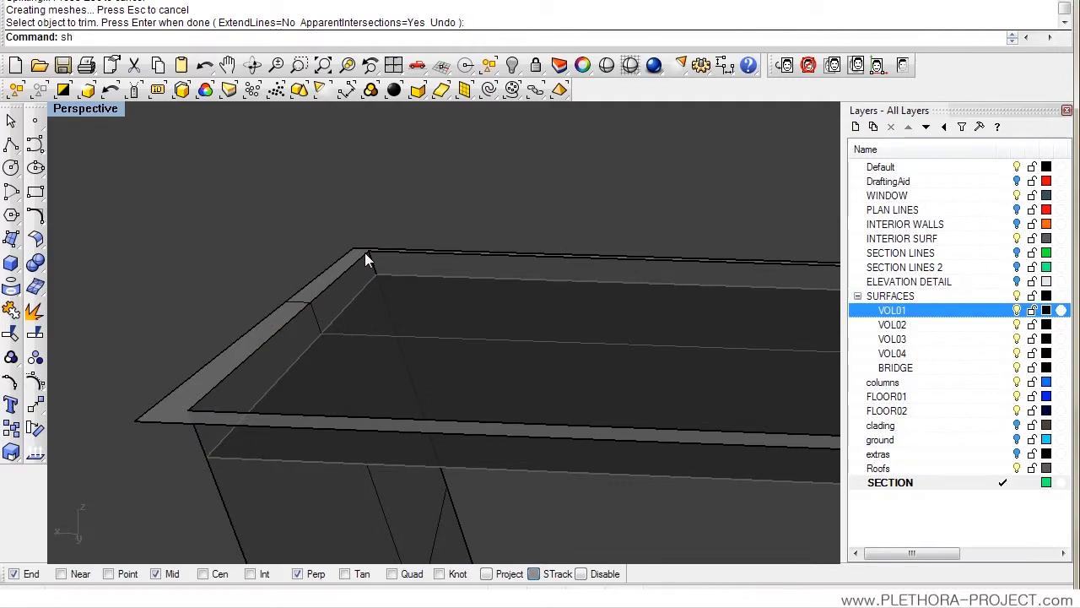
key("ctrl+alt+h")
right_click_drag(365, 257, 393, 309)
right_click_drag(330, 330, 525, 304)
scroll(525, 303, "up", 5)
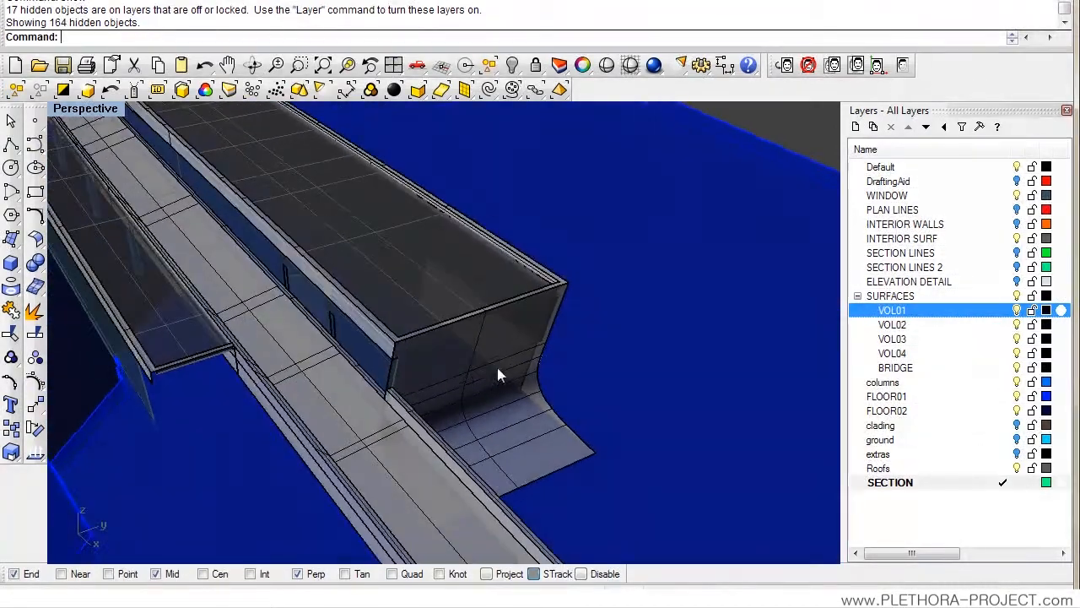
Step: Hide the Roofs layer and copy the long side wall surface from the window opening's lower corner to the adjacent corner across the wall thickness
right_click_drag(448, 378, 546, 266)
left_click(1016, 469)
left_click(521, 219)
right_click_drag(579, 226, 284, 287)
right_click_drag(318, 249, 238, 292)
right_click_drag(230, 190, 337, 314)
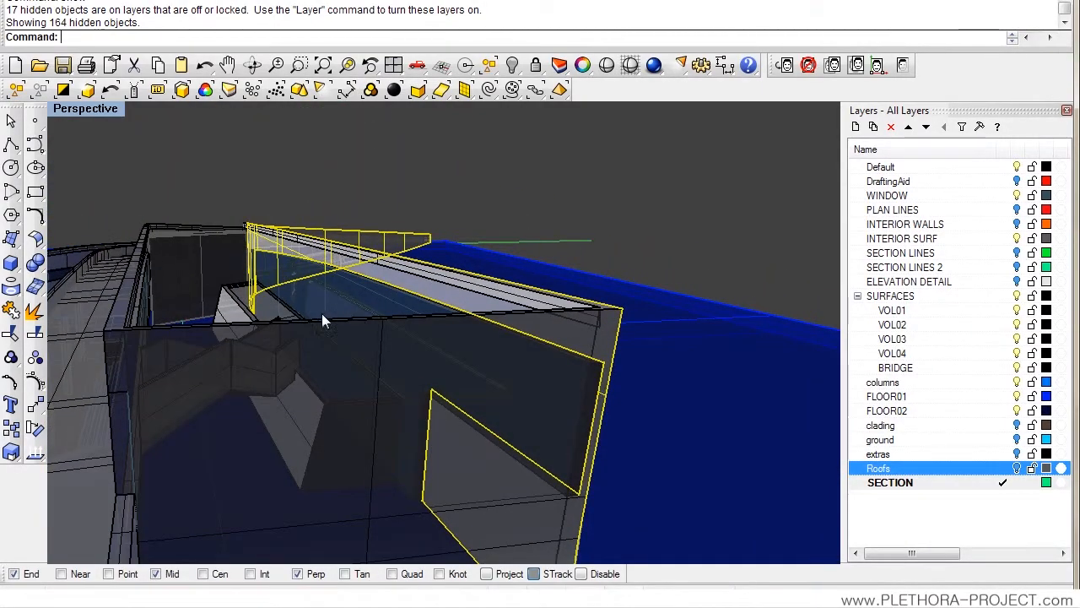
right_click_drag(247, 255, 200, 255)
right_click_drag(243, 375, 236, 267)
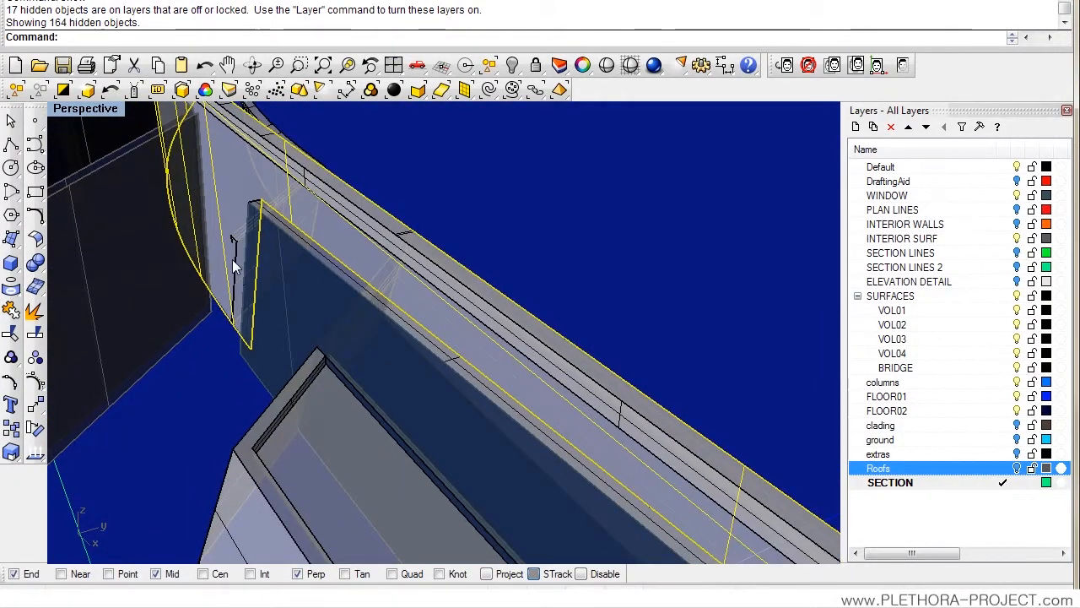
type("c")
key("Return")
left_click(249, 348)
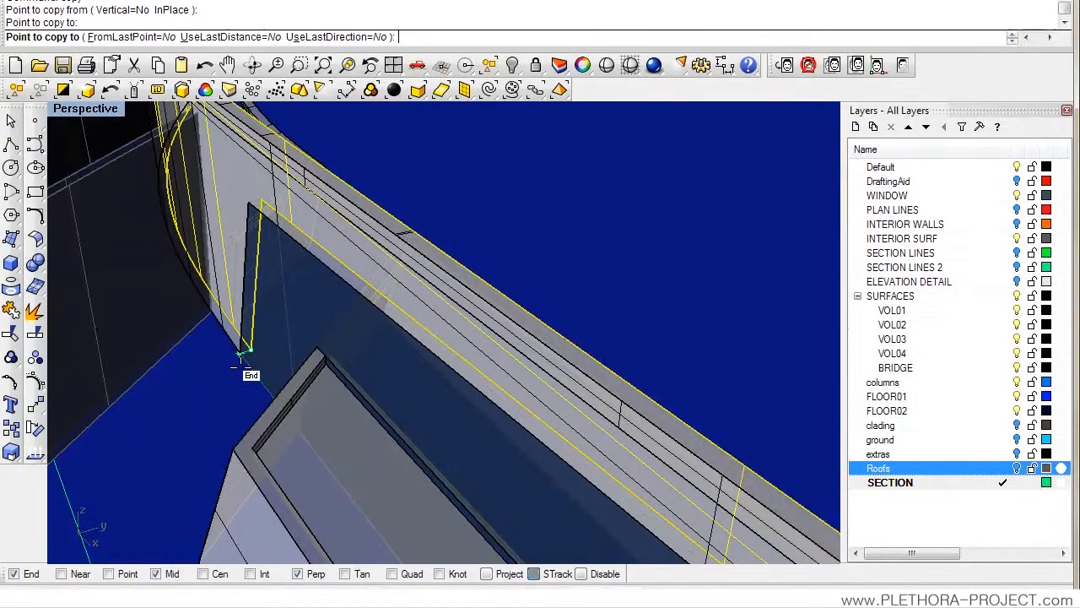
key("Return")
key("Delete")
Step: Switch the perspective view to Shaded display and isolate the copied side wall surface together with the flat wall surface meeting it
left_click(630, 65)
mouse_move(405, 321)
right_mouse_down()
mouse_move(385, 343)
mouse_move(320, 337)
mouse_move(335, 287)
mouse_move(322, 184)
right_mouse_up()
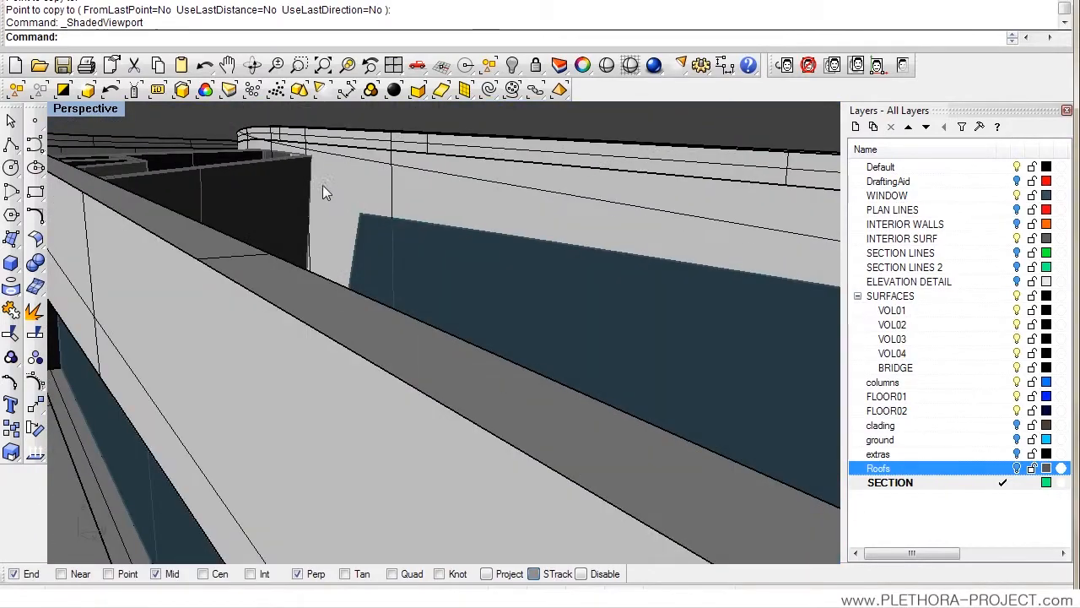
scroll(325, 183, "up", 5)
left_click(329, 184)
right_click_drag(351, 221, 523, 375)
scroll(256, 279, "down", 2)
type("i")
key("Return")
type("h")
key("Return")
Step: Extract the flat wall's wireframe and delete the extracted curves except the edge where it meets the side wall
right_click_drag(366, 352, 473, 348)
left_click(486, 344)
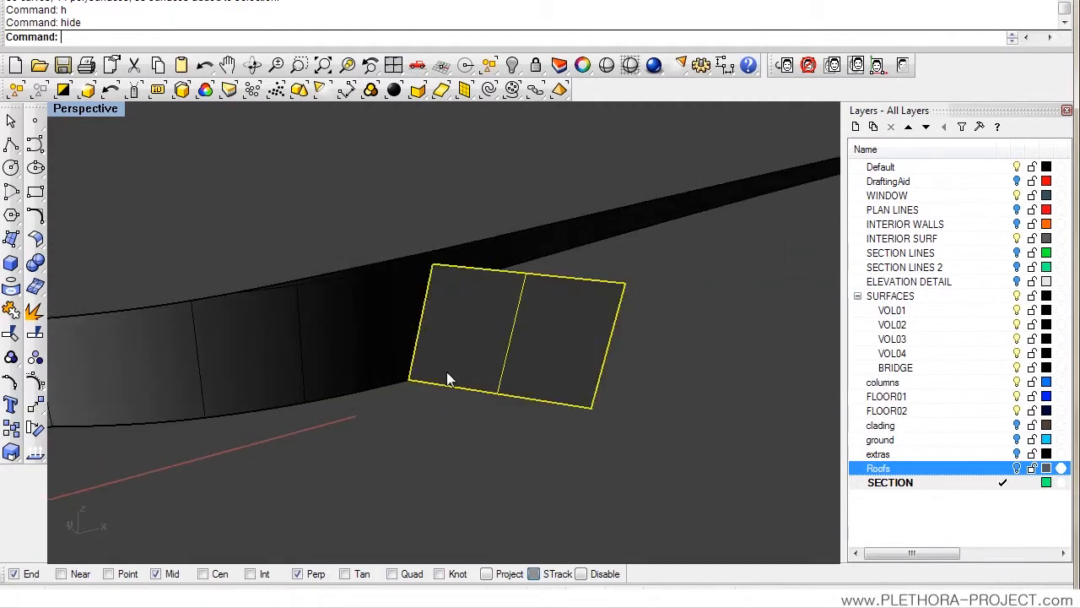
type("Extrac")
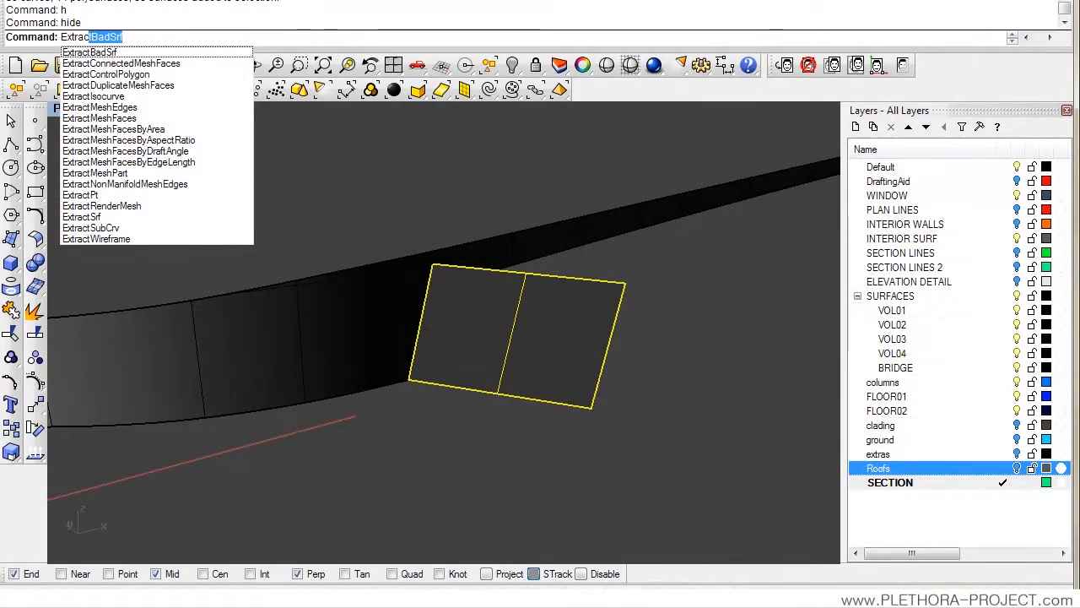
type("tw")
key("Return")
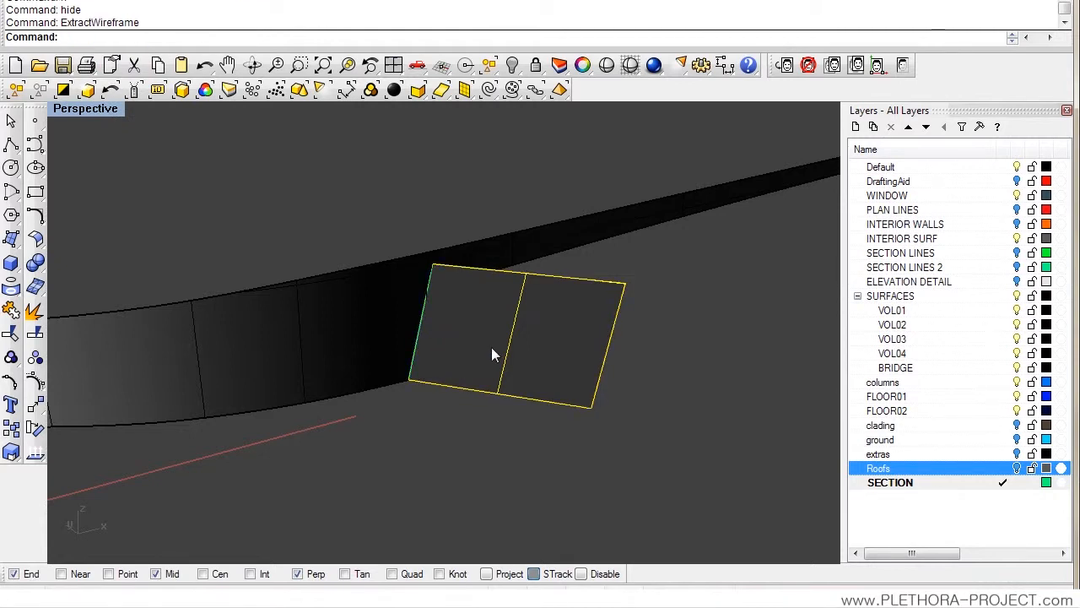
key("Delete")
Step: Hide the flat wall surface and maximize the Front view around the extracted edge line on the side wall
left_click(524, 327)
type("h")
key("Return")
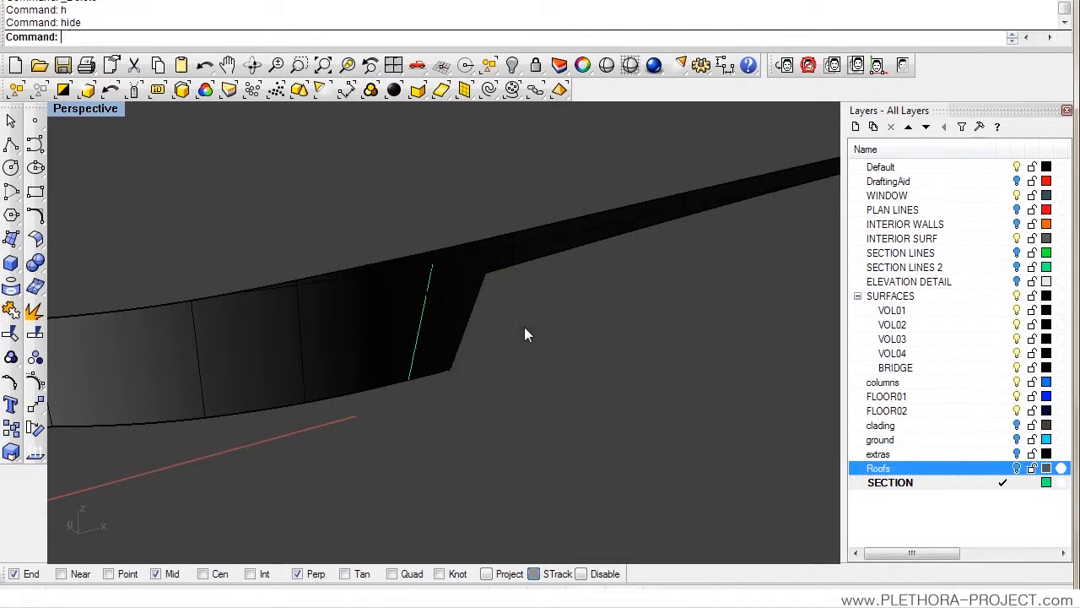
double_click(102, 110)
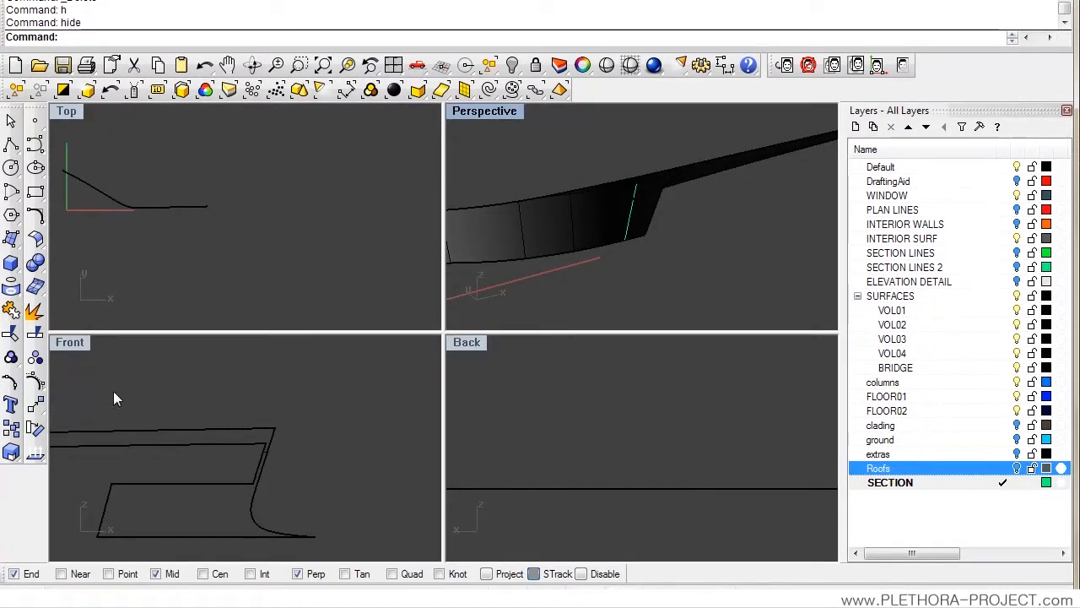
double_click(78, 344)
scroll(438, 347, "down", 3)
scroll(326, 315, "up", 3)
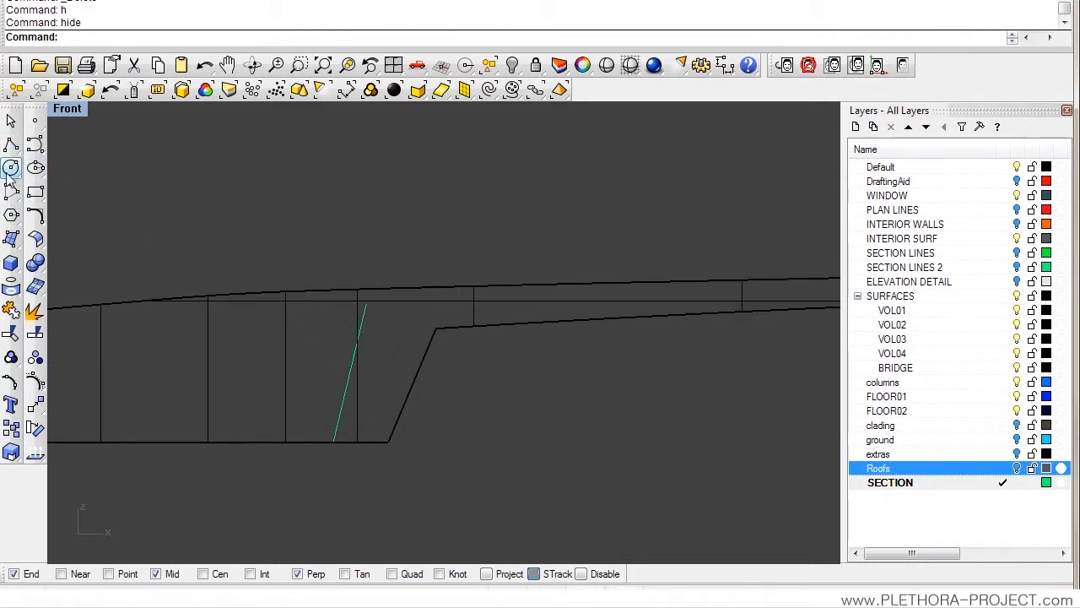
Step: Draw a horizontal helper line above the side wall and extend the slanted edge line upward past it
left_click(294, 198)
left_click(654, 198)
key("Return")
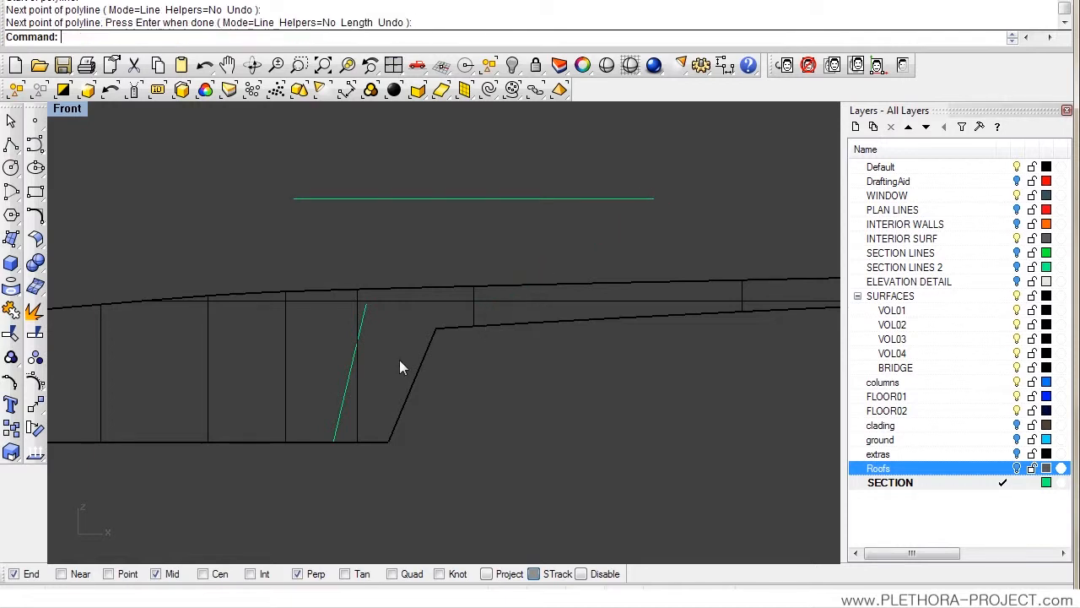
type("ext")
key("Return")
left_click_drag(394, 234, 394, 235)
key("Return")
left_click(363, 314)
left_click(417, 147)
key("Return")
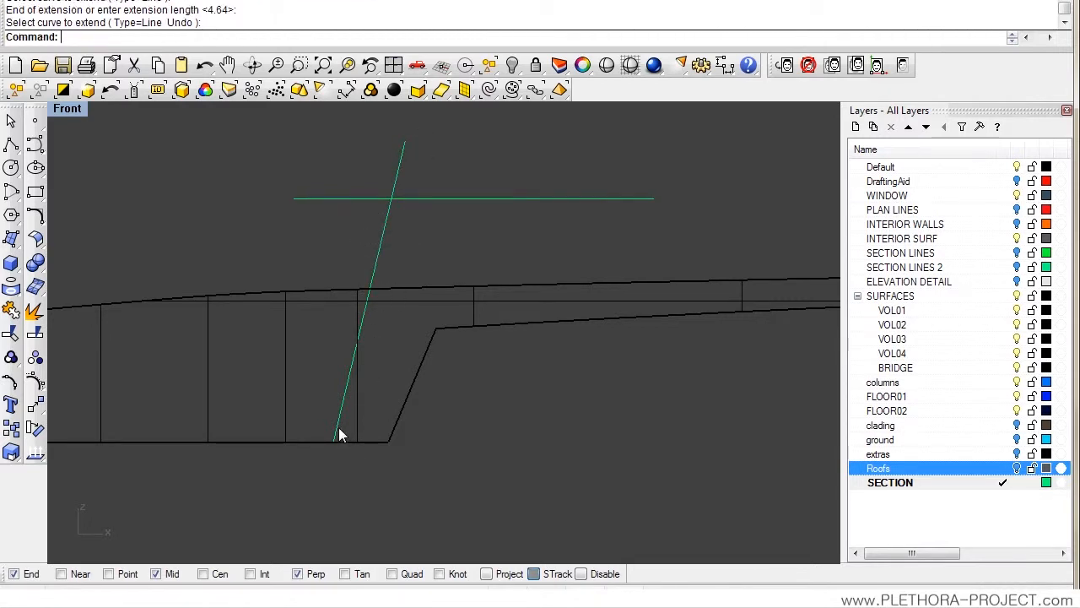
Step: Move the horizontal helper line below the side wall and delete it
left_click(449, 198)
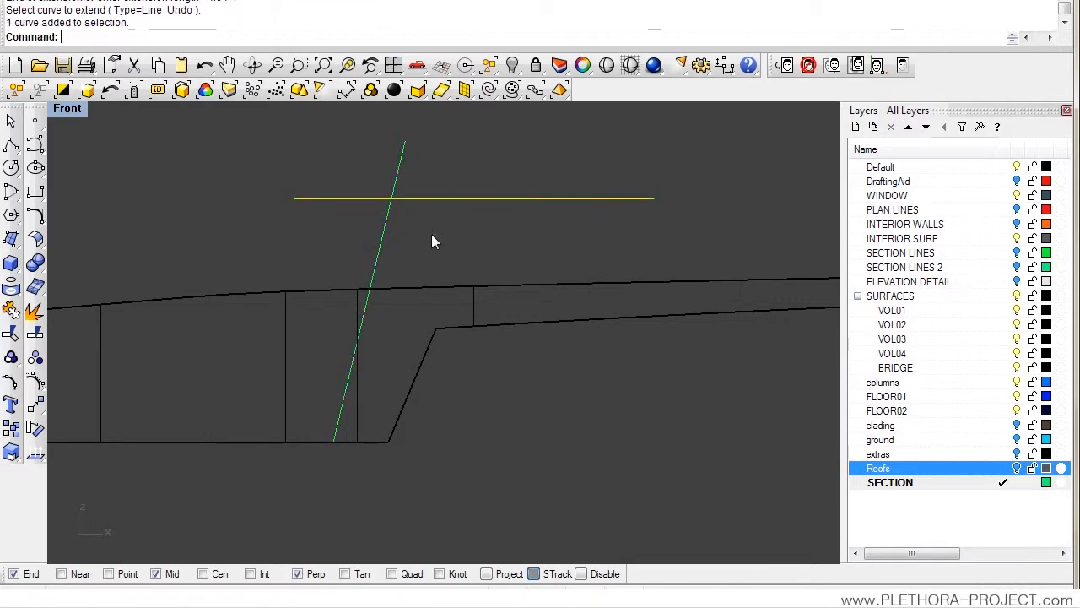
type("move")
key("Return")
left_click(445, 213)
left_click(379, 496)
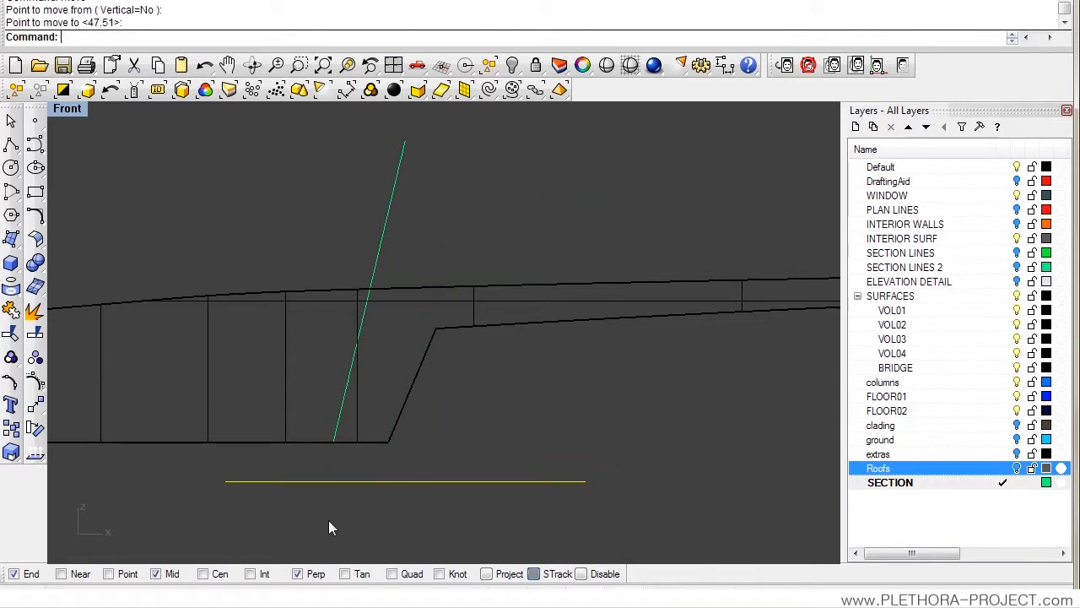
key("Escape")
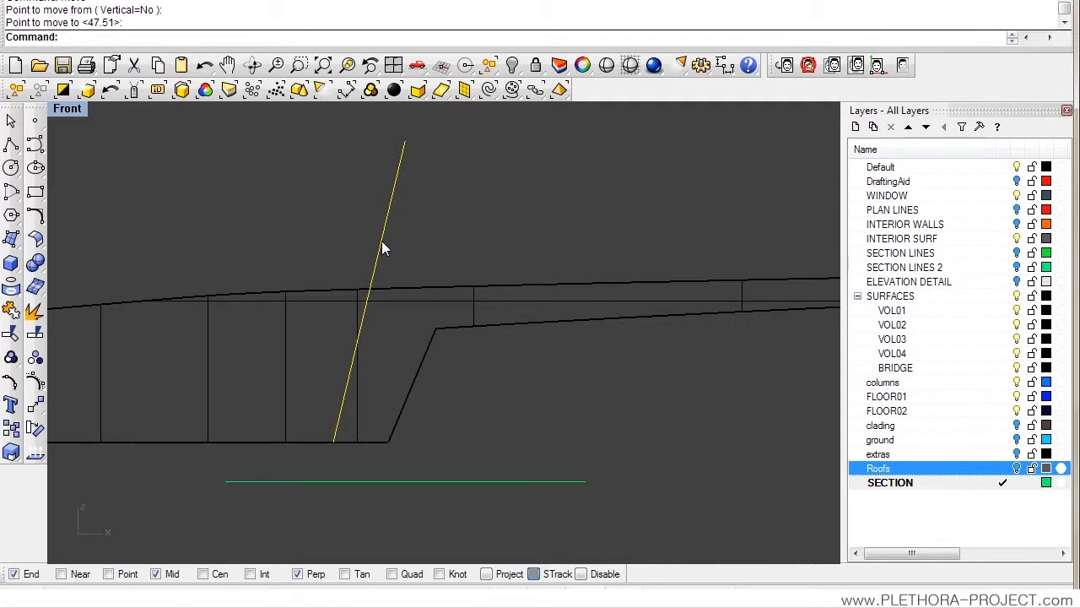
left_click(476, 483)
key("Delete")
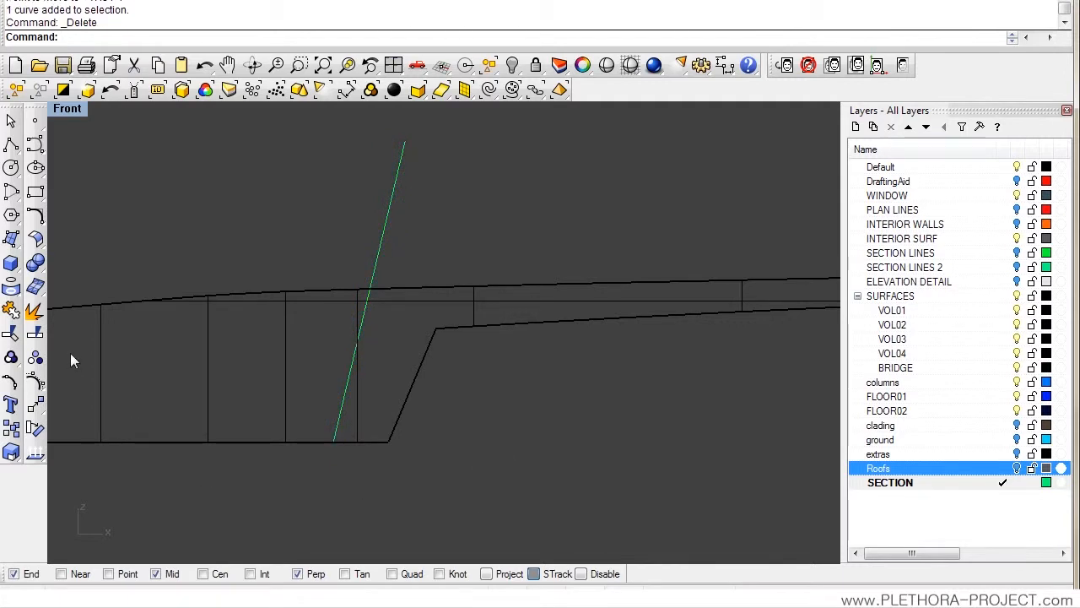
Step: Scale the slanted line from its upper end so its lower end passes the side wall's bottom edge
key("Return")
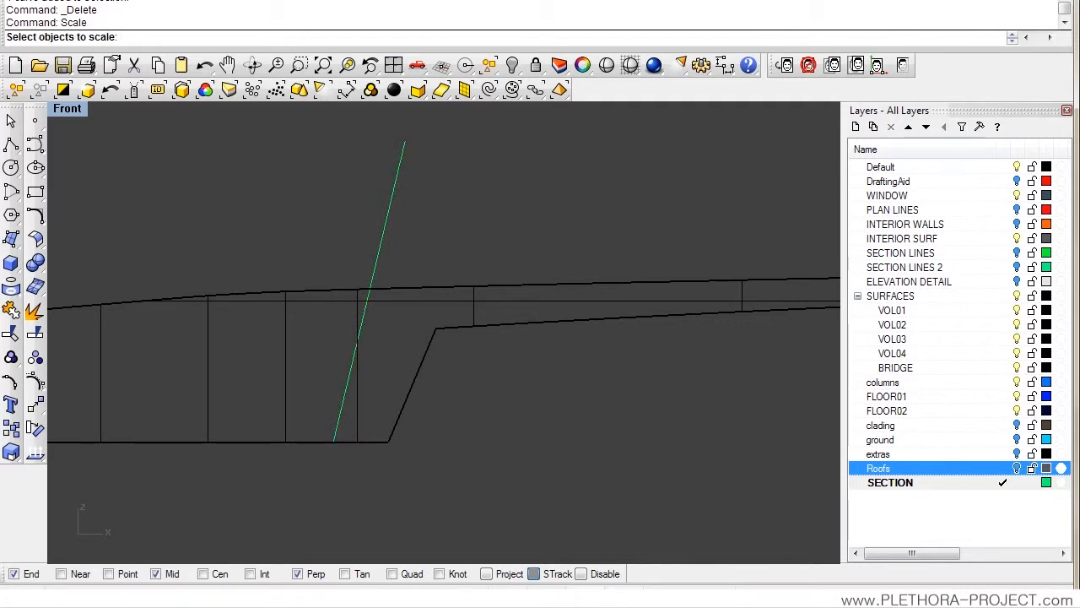
left_click(393, 196)
key("Return")
left_click(405, 141)
left_click(334, 440)
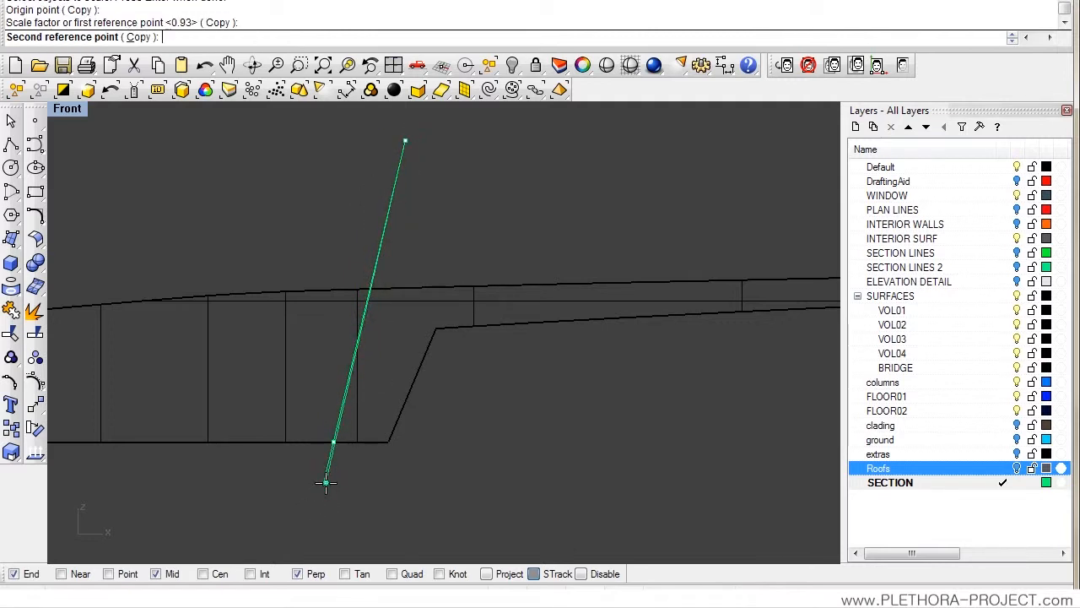
left_click(275, 488)
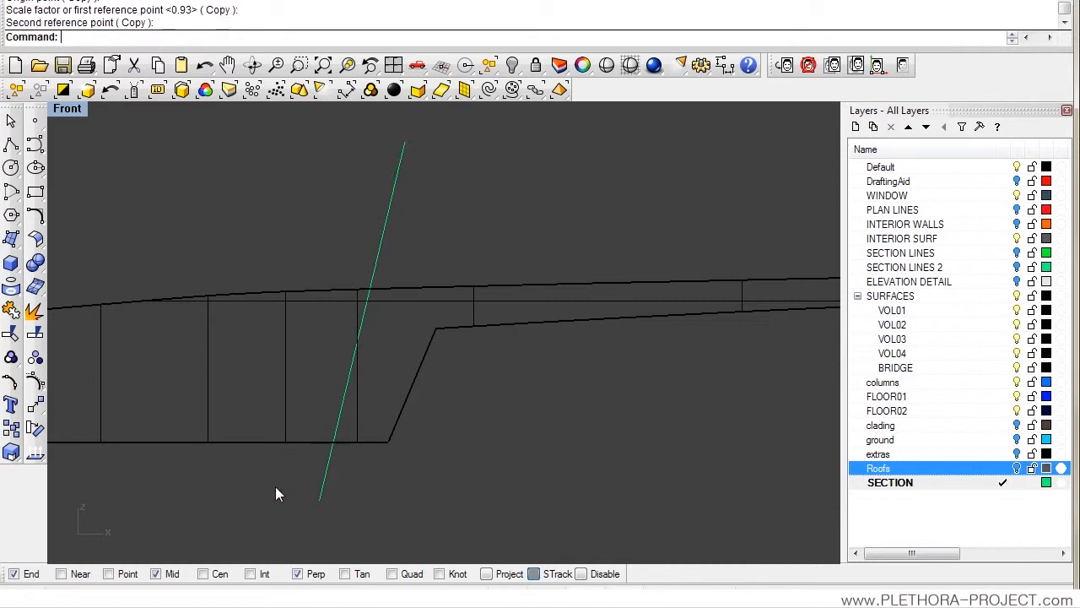
Step: Trim the side wall surface along the slanted line on the side away from the window opening, delete the line and show all hidden objects
left_click(10, 358)
left_click(384, 221)
key("Return")
left_click(178, 449)
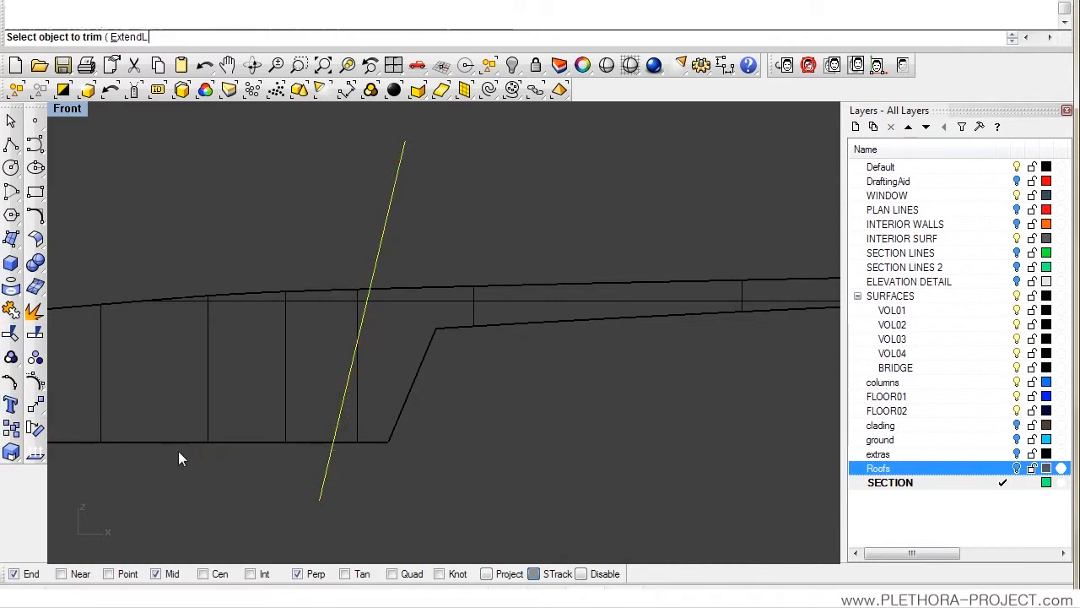
key("ctrl+z")
left_click(208, 350)
key("Return")
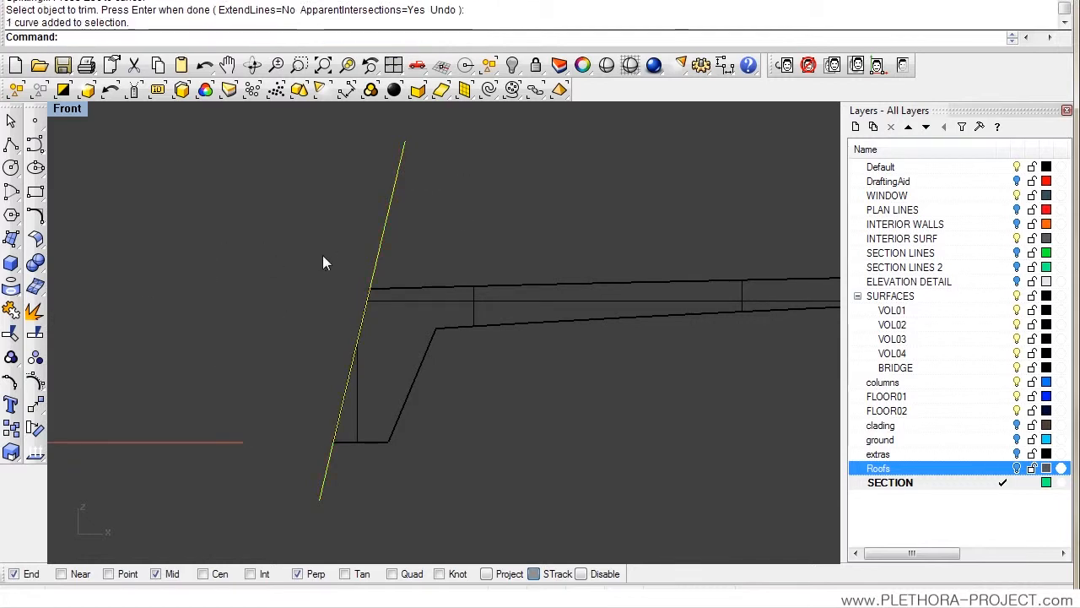
key("Delete")
key("ctrl+alt+h")
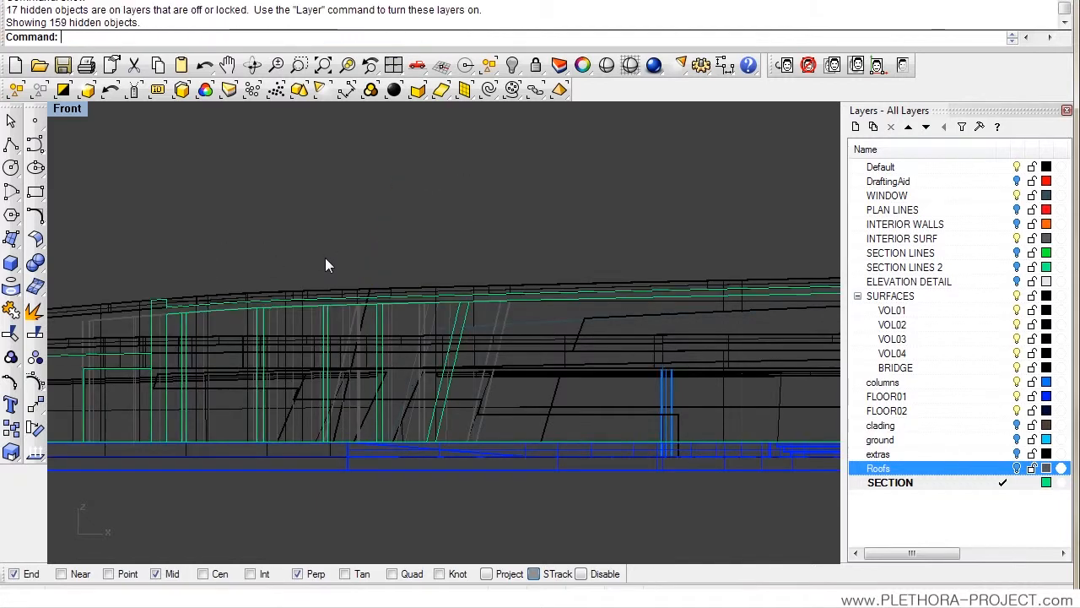
Step: Maximize the Perspective view and isolate the sloped end wall's flat inner surface together with the adjoining side wall surface
double_click(78, 109)
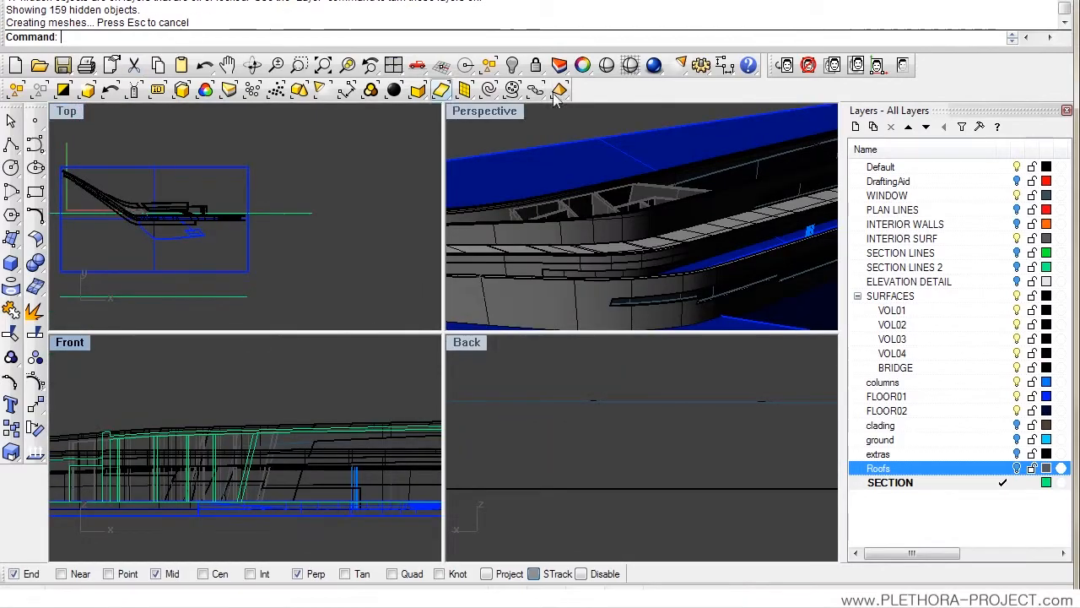
double_click(514, 110)
scroll(502, 225, "up", 5)
left_click(290, 255)
right_click_drag(290, 256, 215, 229)
right_click_drag(275, 195, 408, 237)
left_click(545, 178)
right_click_drag(545, 178, 373, 250)
right_click_drag(356, 225, 493, 211)
scroll(339, 222, "up", 5)
scroll(344, 230, "down", 5)
scroll(351, 254, "down", 2)
scroll(351, 253, "down", 3)
scroll(306, 245, "up", 4)
scroll(492, 211, "up", 5)
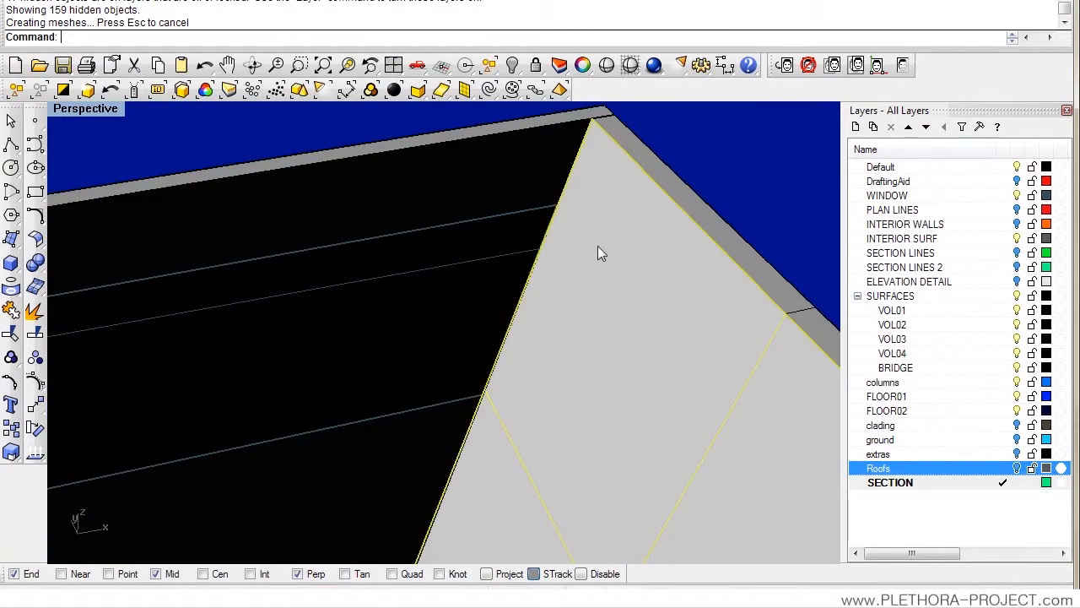
left_click(552, 179)
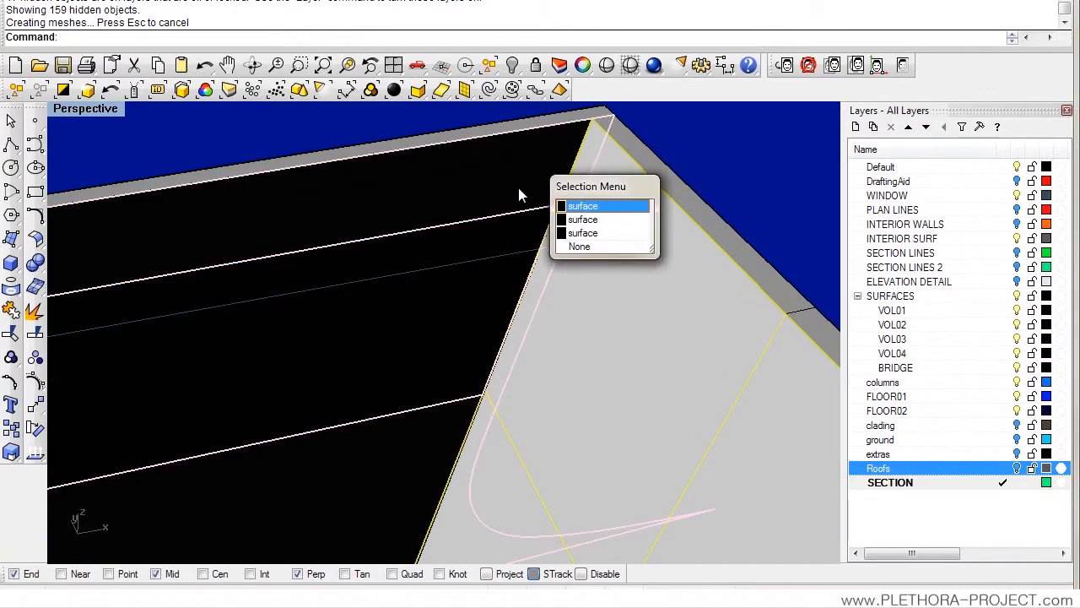
left_click(582, 206)
scroll(565, 299, "down", 5)
type("i")
key("Return")
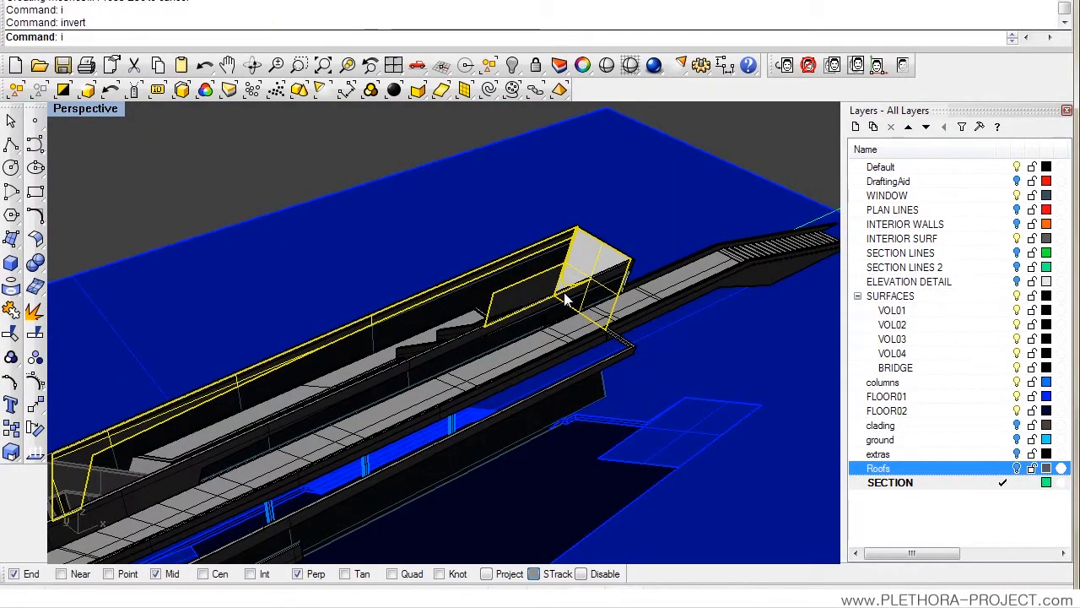
type("h")
key("Return")
right_click_drag(564, 293, 340, 294)
scroll(406, 231, "up", 5)
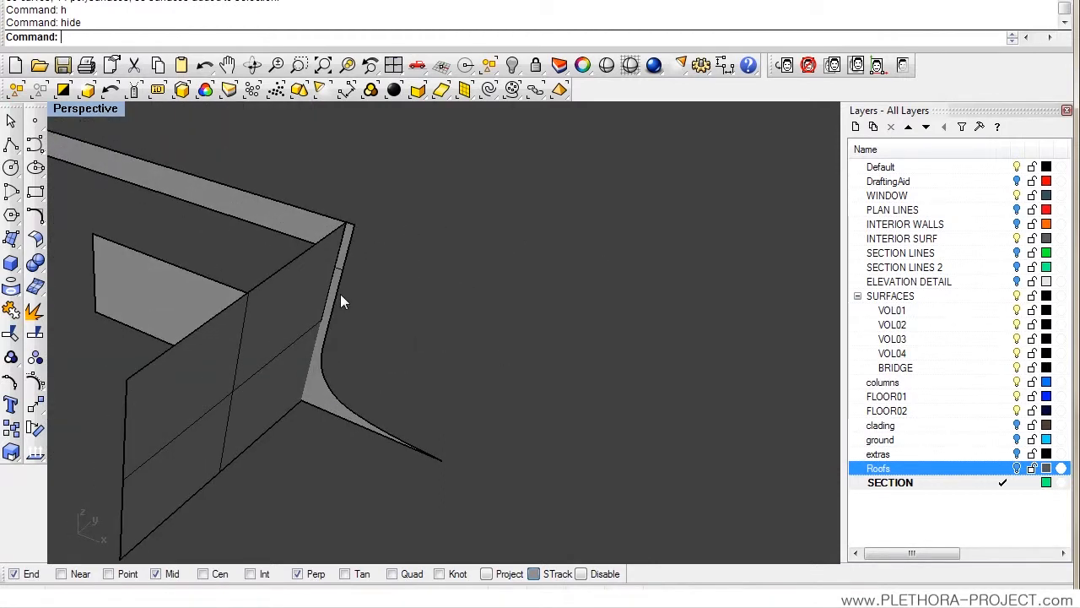
Step: Trim off the curved excess of the side wall surface beyond the flat end wall surface and show all hidden objects
left_click(11, 335)
left_click(225, 431)
key("Return")
left_click(329, 403)
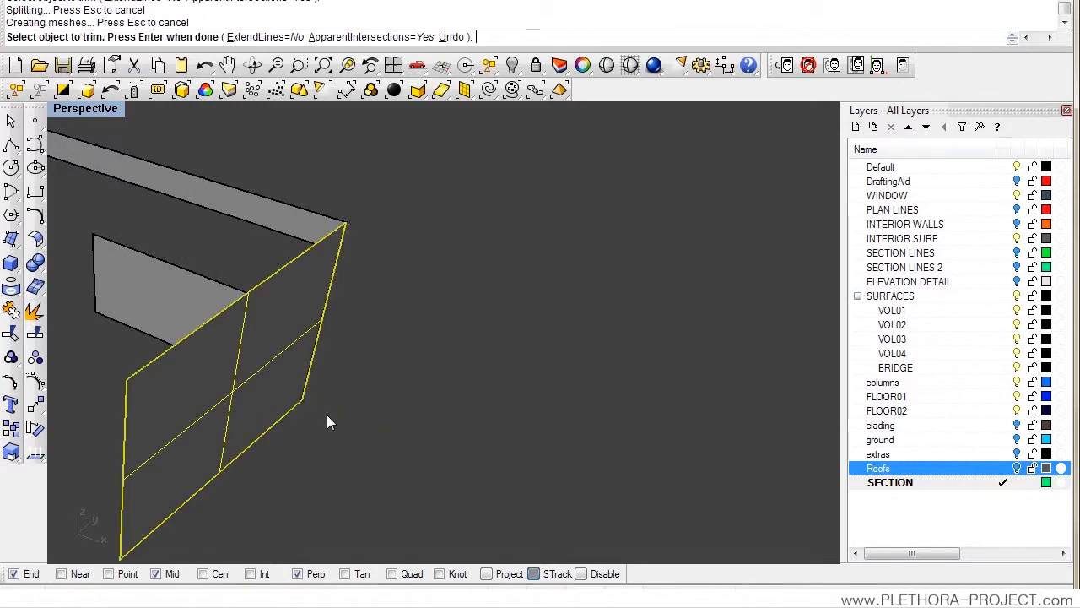
key("Return")
type("s")
key("Return")
Step: Examine the building's end wall, side walls and stairs from several angles, along with the existing section curves in front of the ground
right_click_drag(323, 419, 556, 334)
left_click(494, 337)
left_click(545, 333)
left_click(623, 384)
scroll(596, 346, "down", 5)
right_click_drag(527, 290, 407, 319, "shift")
scroll(405, 317, "down", 3)
left_click(153, 146)
right_click_drag(334, 388, 376, 239)
scroll(376, 240, "up", 5)
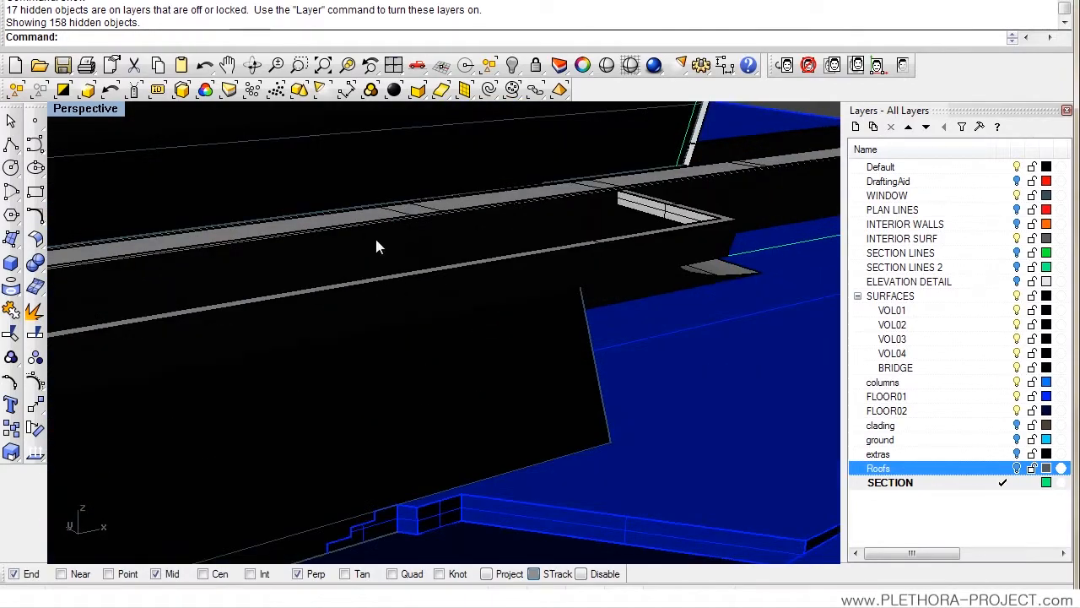
scroll(377, 241, "down", 5)
scroll(478, 307, "down", 4)
right_click_drag(400, 341, 462, 407, "shift")
right_click_drag(462, 407, 243, 341)
scroll(407, 387, "up", 5)
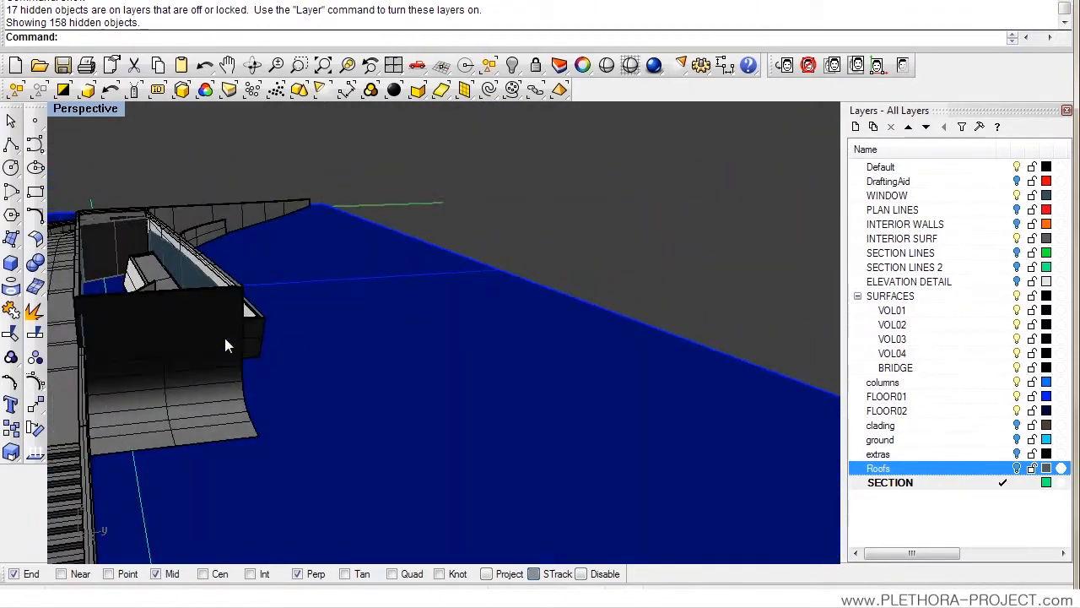
scroll(338, 333, "down", 5)
right_click_drag(332, 350, 369, 331)
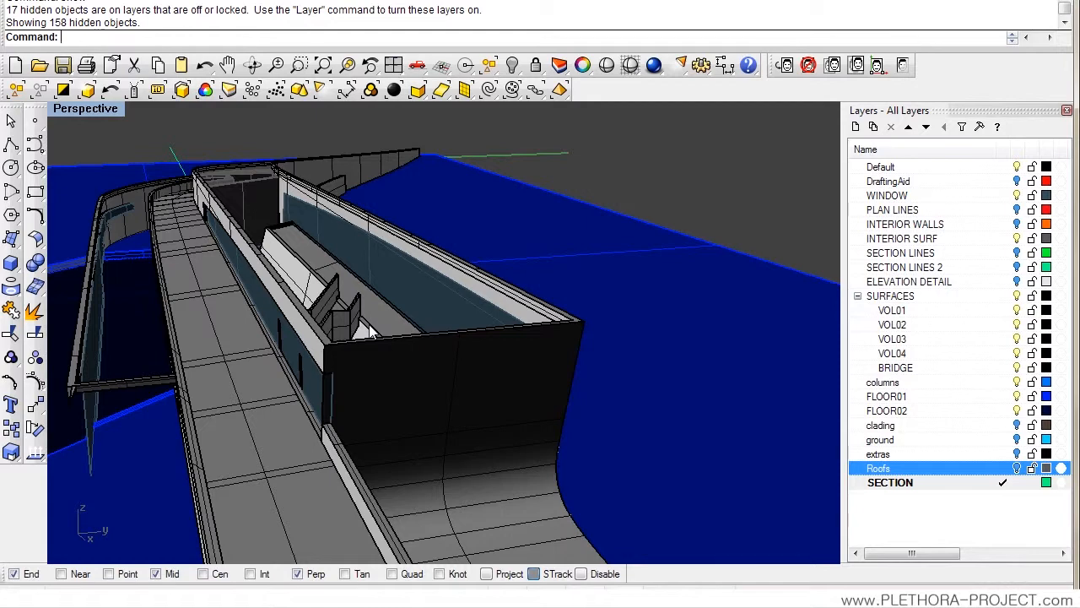
right_click_drag(365, 331, 413, 252)
scroll(436, 243, "up", 5)
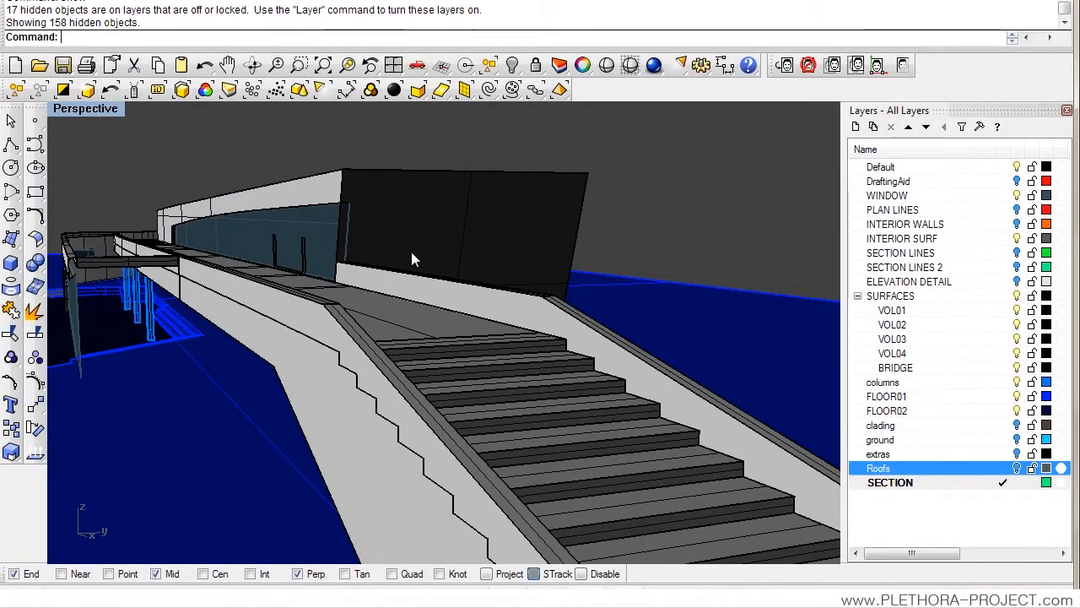
scroll(467, 252, "down", 7)
right_click_drag(467, 253, 469, 331)
scroll(469, 331, "down", 5)
right_click_drag(468, 331, 358, 395, "shift")
right_click_drag(358, 395, 459, 418)
scroll(335, 409, "up", 6)
scroll(378, 411, "down", 6)
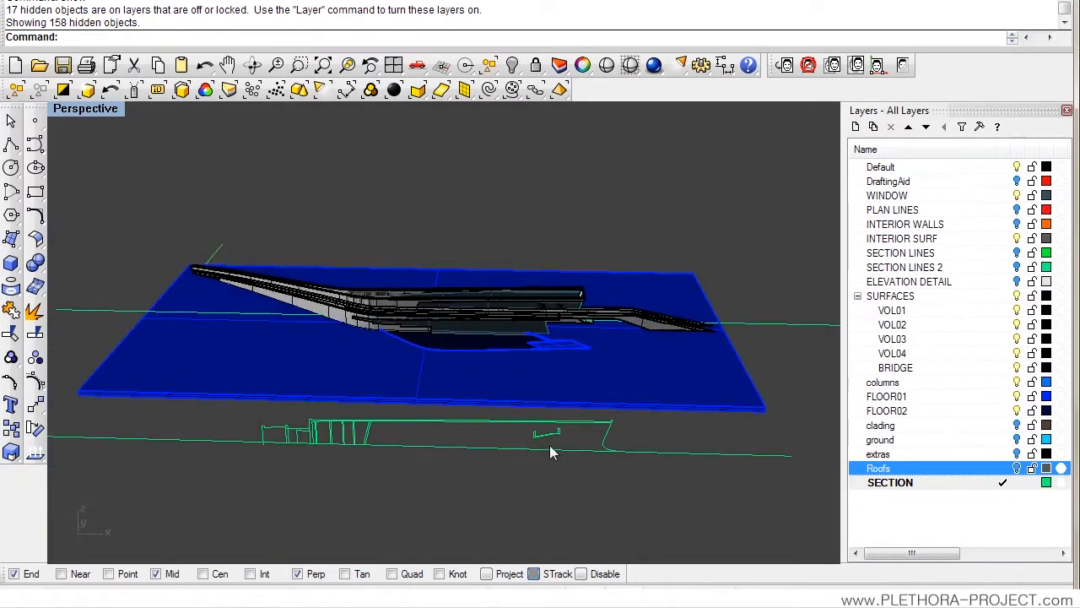
right_click_drag(550, 445, 544, 398, "shift")
scroll(544, 398, "up", 3)
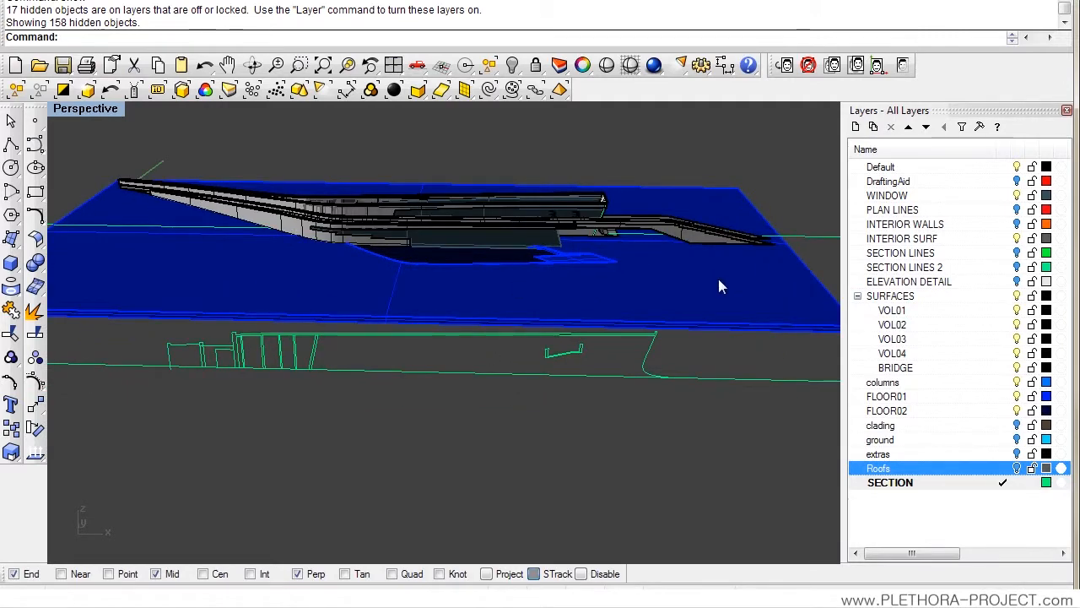
Step: Select all the old section curves lying in front of the ground and delete them
right_click_drag(310, 296, 439, 434)
scroll(326, 423, "down", 5)
left_click_drag(134, 414, 702, 501)
scroll(413, 369, "up", 5)
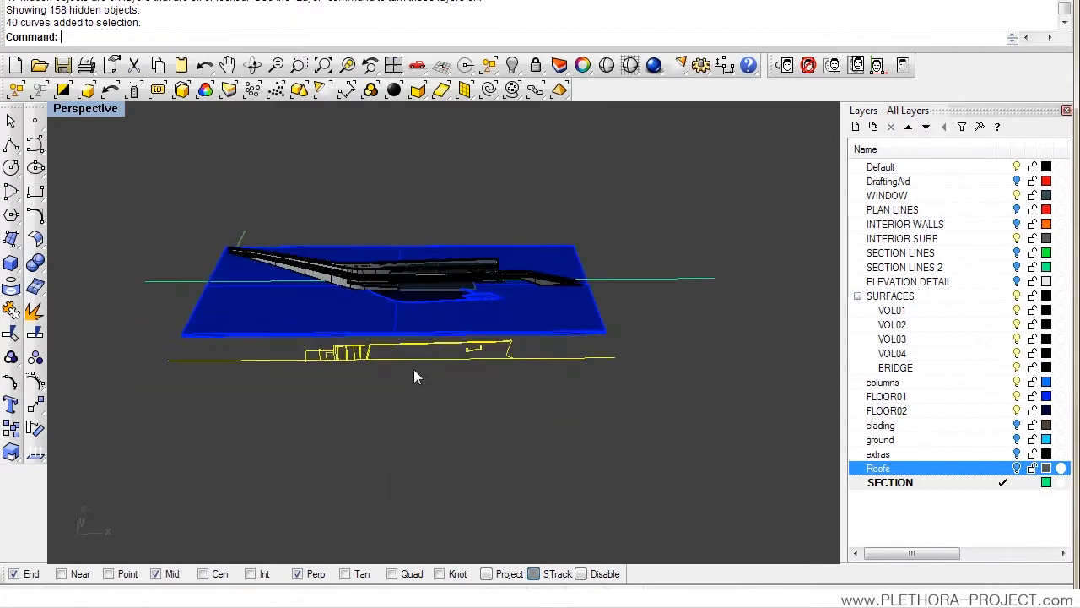
scroll(402, 351, "down", 4)
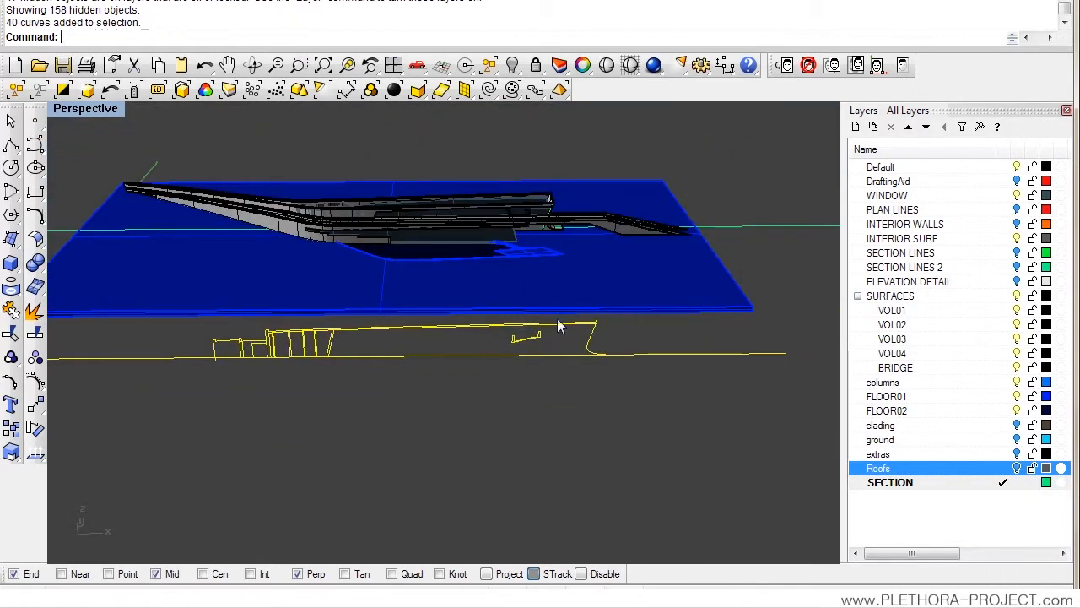
scroll(559, 319, "up", 8)
scroll(666, 362, "down", 5)
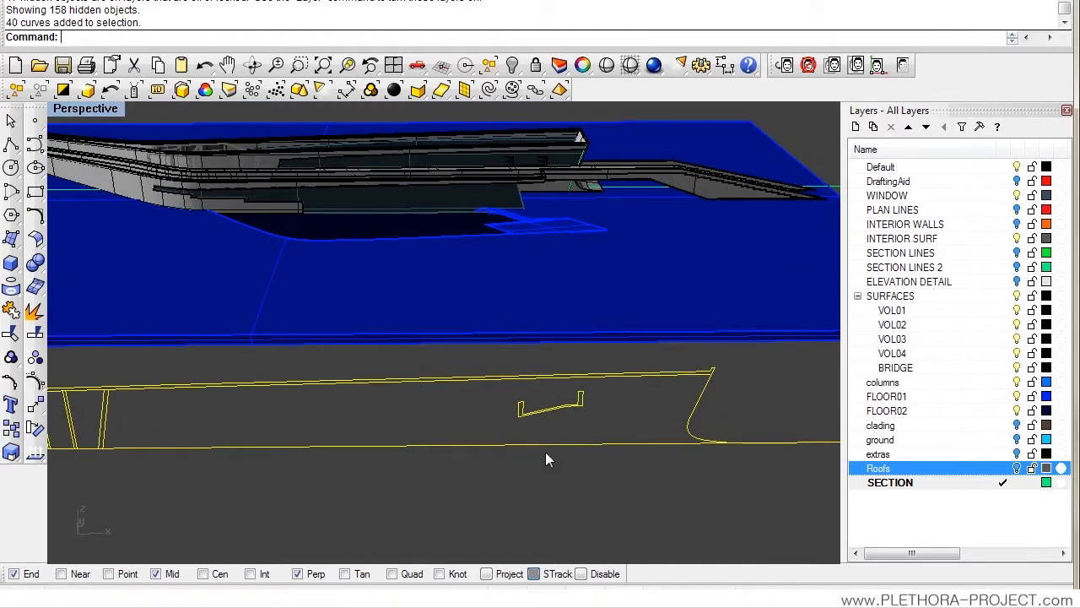
scroll(448, 414, "down", 4)
right_click_drag(441, 387, 340, 366)
key("Delete")
right_click_drag(514, 349, 512, 401)
scroll(523, 389, "down", 4)
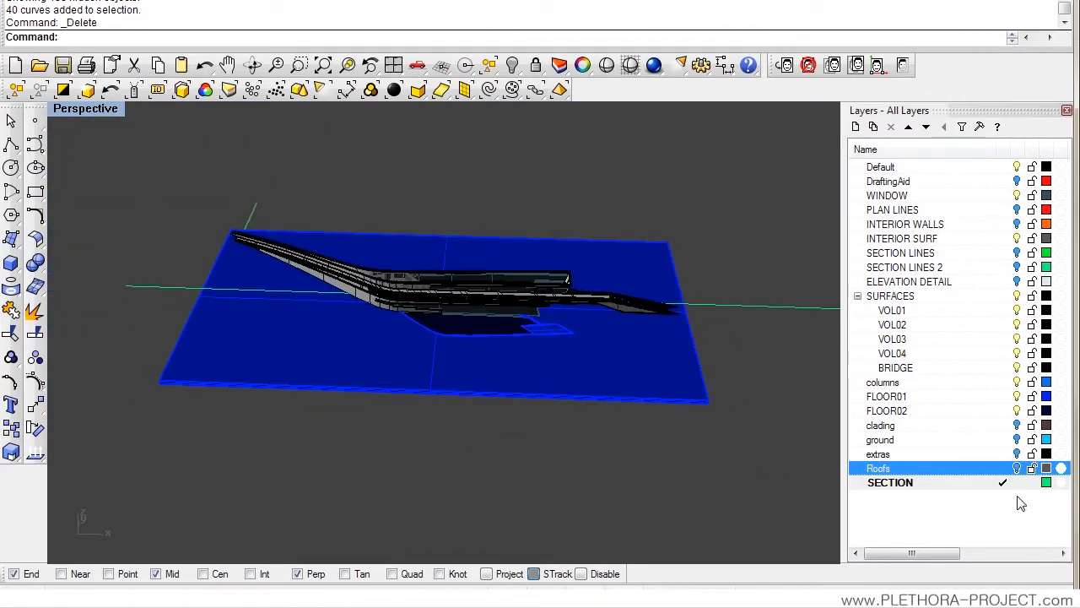
Step: Turn on the Roofs layer and show all hidden objects
right_click_drag(413, 376, 437, 331)
type("show")
key("Return")
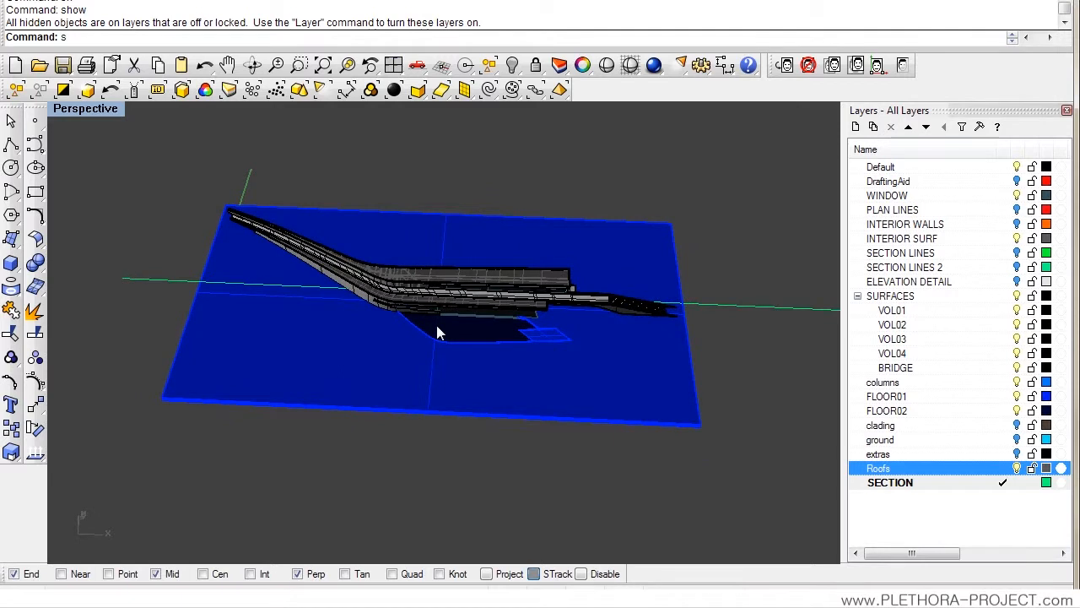
Step: Create a section through the whole building and ground along the lengthwise section line, from one endpoint to the other
type("Sect")
key("Return")
right_click_drag(394, 323, 366, 323, "shift")
scroll(366, 323, "down", 4)
left_click_drag(201, 186, 548, 434)
key("Return")
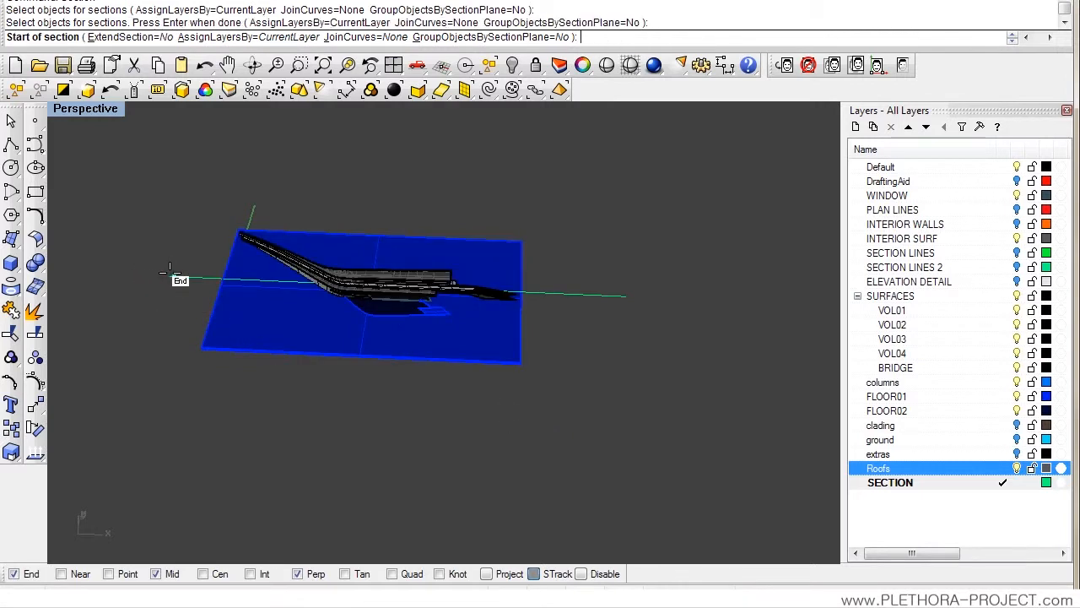
left_click(169, 271)
left_click(626, 296)
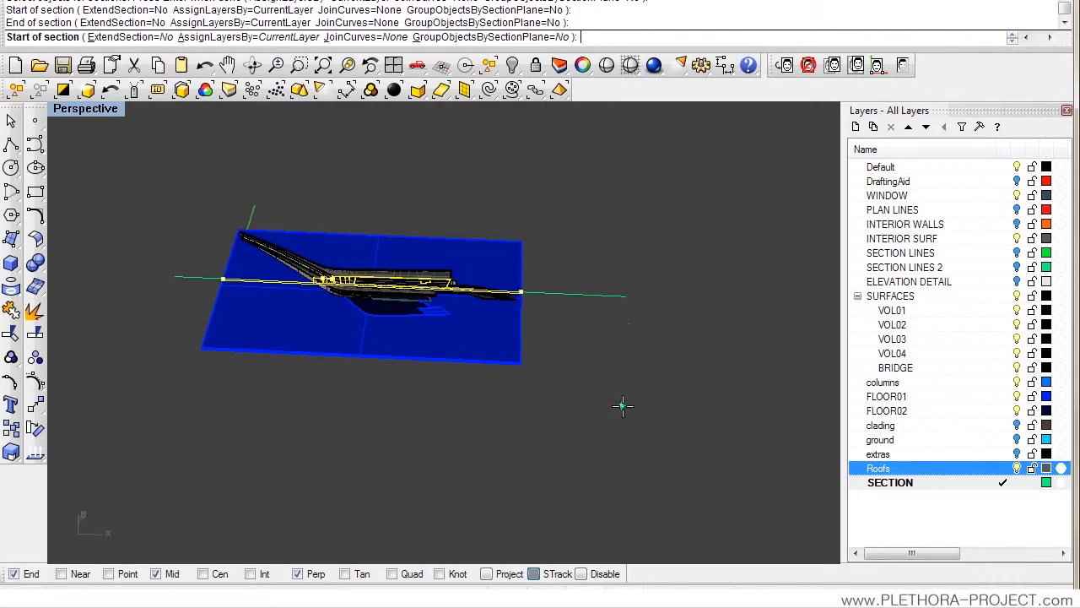
right_click_drag(623, 406, 566, 368)
key("Return")
Step: Move the new section curves out of the building to the open area in front of the ground
type("m")
key("Return")
left_click(441, 278)
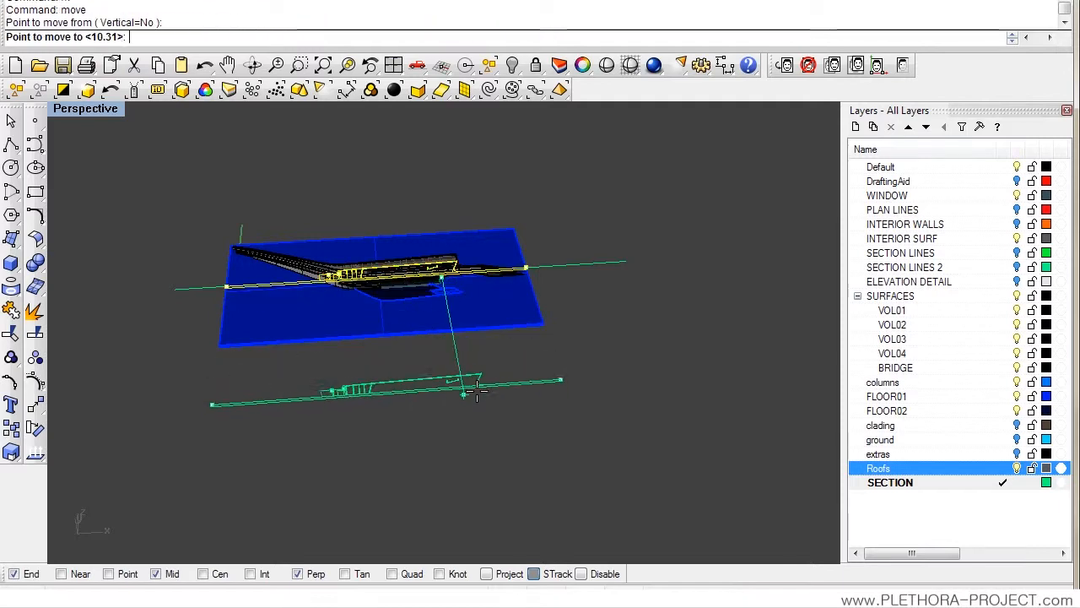
left_click(477, 391)
right_click_drag(476, 395, 405, 389)
scroll(404, 390, "up", 8)
right_click_drag(404, 337, 429, 473, "shift")
right_click_drag(430, 460, 445, 361)
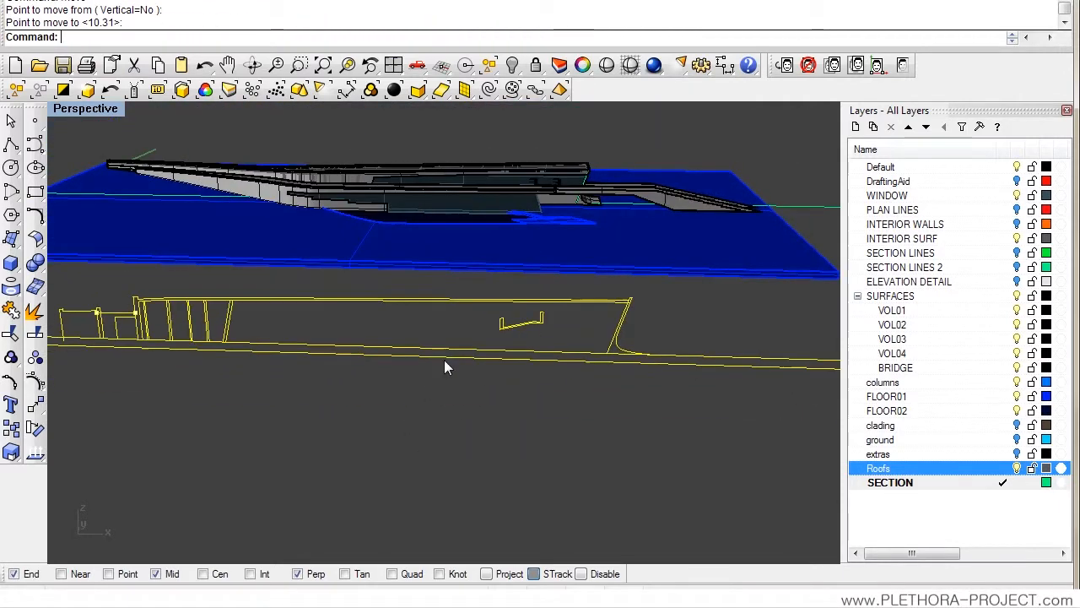
Step: Examine the new section curves along the roof line, column walls and ground, and compare them with the building from several angles
left_click(470, 313)
scroll(653, 289, "up", 5)
scroll(653, 289, "down", 3)
right_click_drag(652, 289, 557, 299, "shift")
scroll(648, 279, "up", 4)
scroll(522, 285, "up", 3)
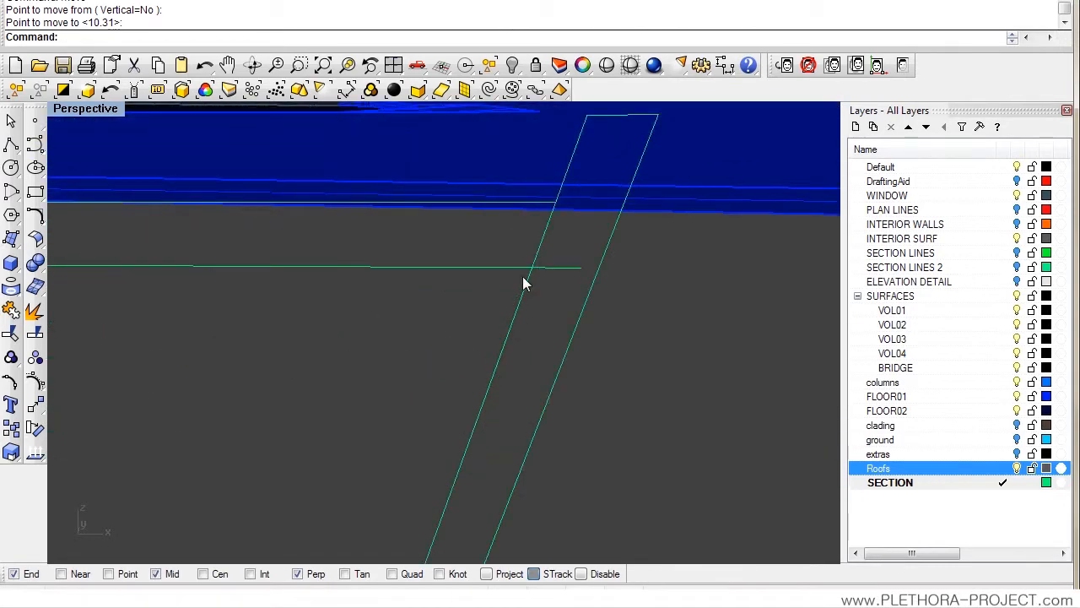
left_click(526, 286)
scroll(553, 282, "down", 6)
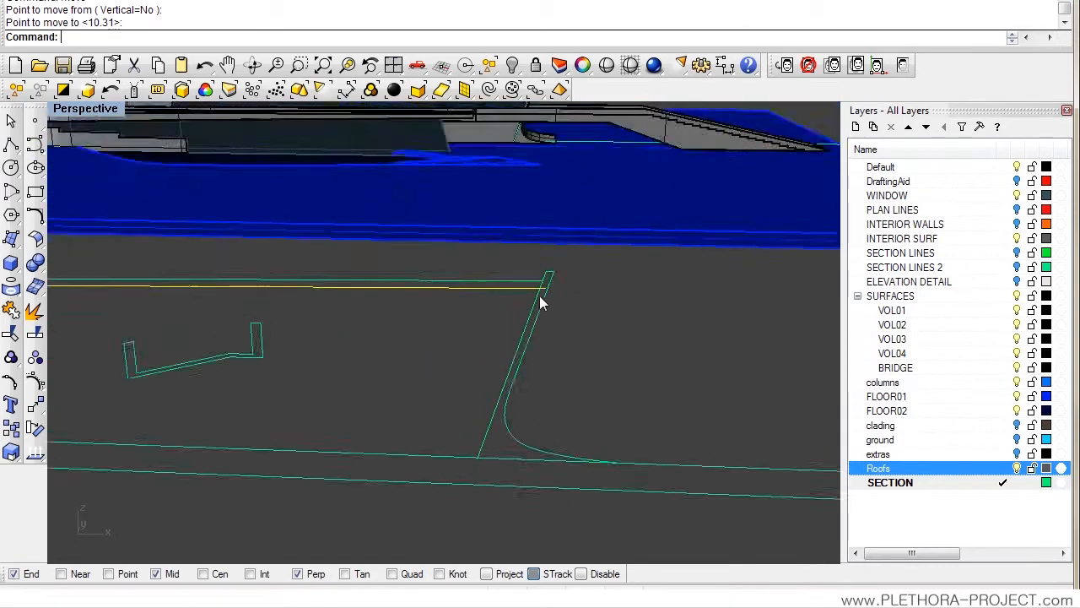
scroll(363, 339, "up", 3)
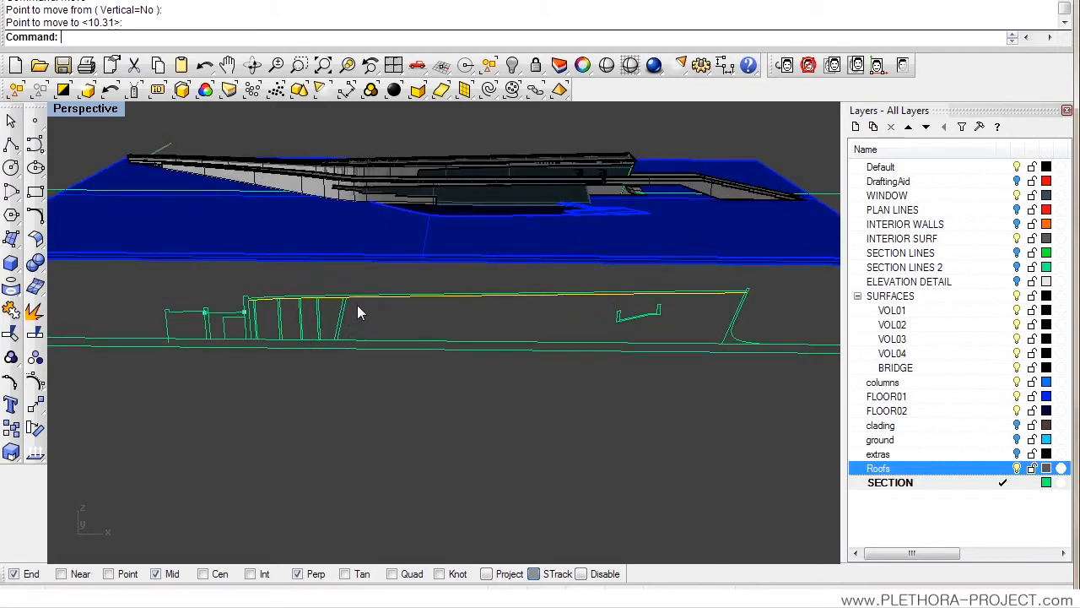
scroll(357, 305, "up", 8)
scroll(253, 281, "down", 6)
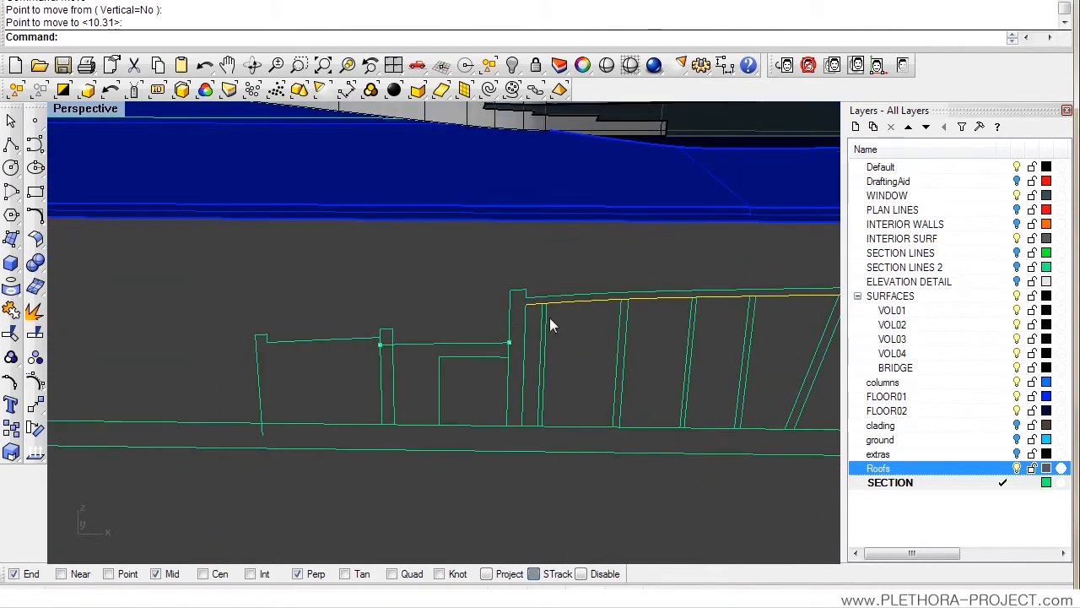
scroll(451, 313, "up", 6)
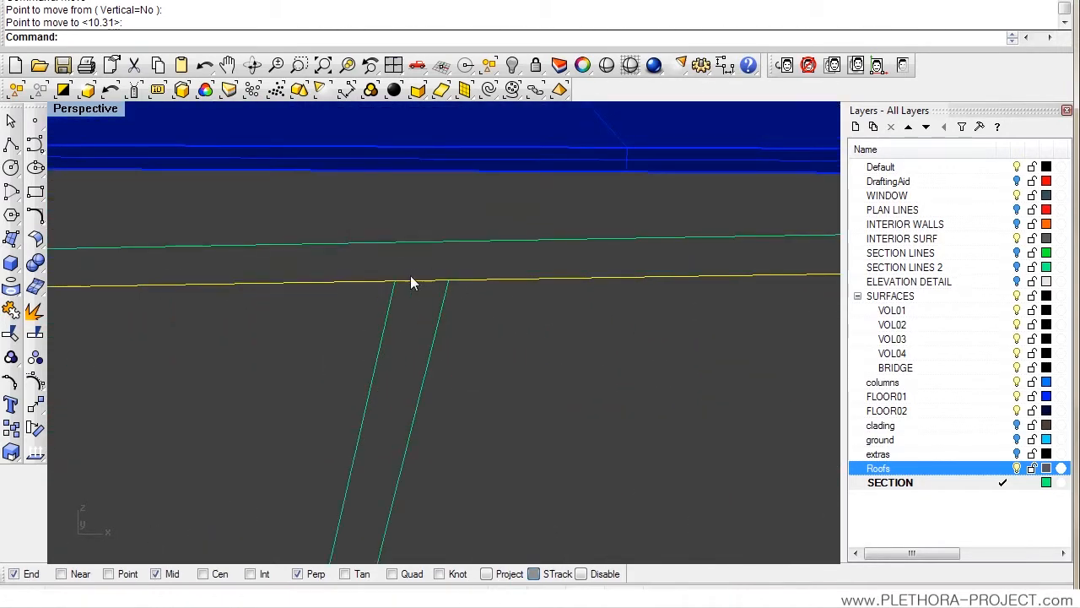
scroll(440, 296, "down", 5)
scroll(304, 295, "up", 5)
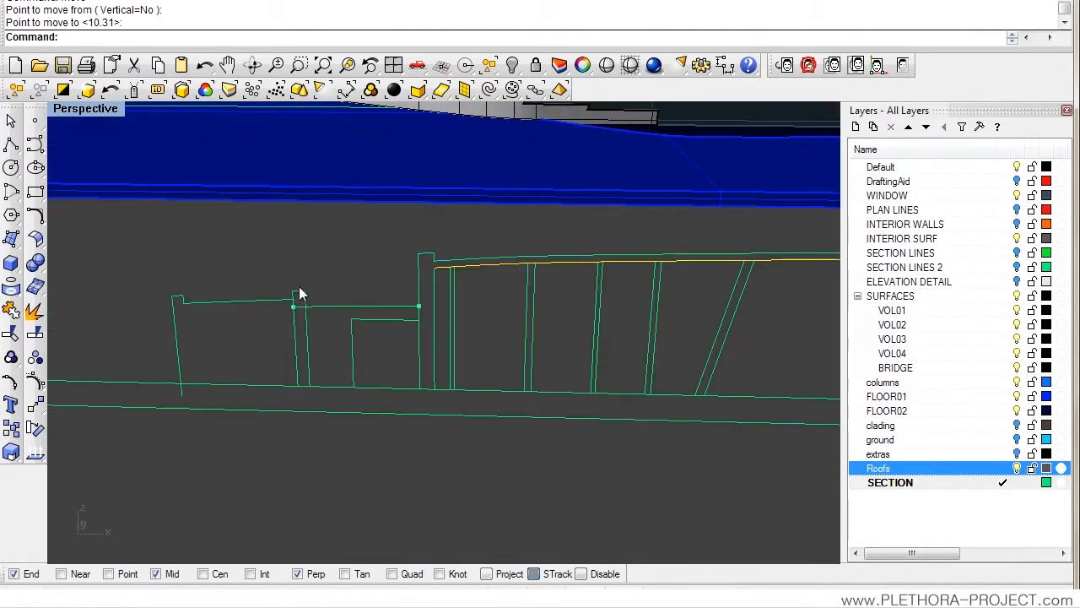
scroll(304, 309, "down", 5)
scroll(319, 316, "up", 4)
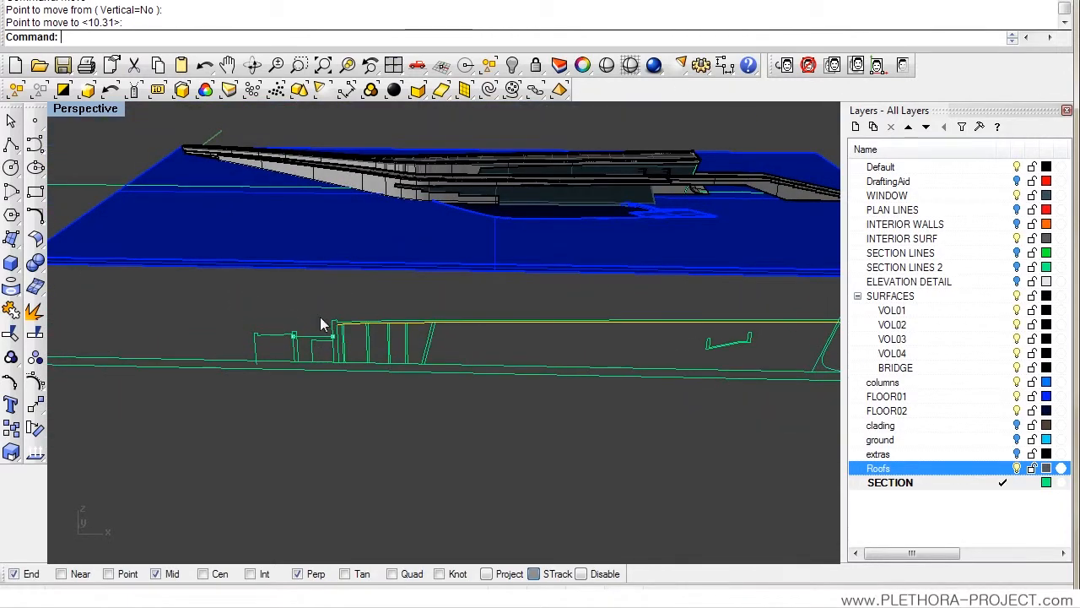
right_click_drag(342, 195, 343, 165)
right_click_drag(530, 265, 431, 346, "shift")
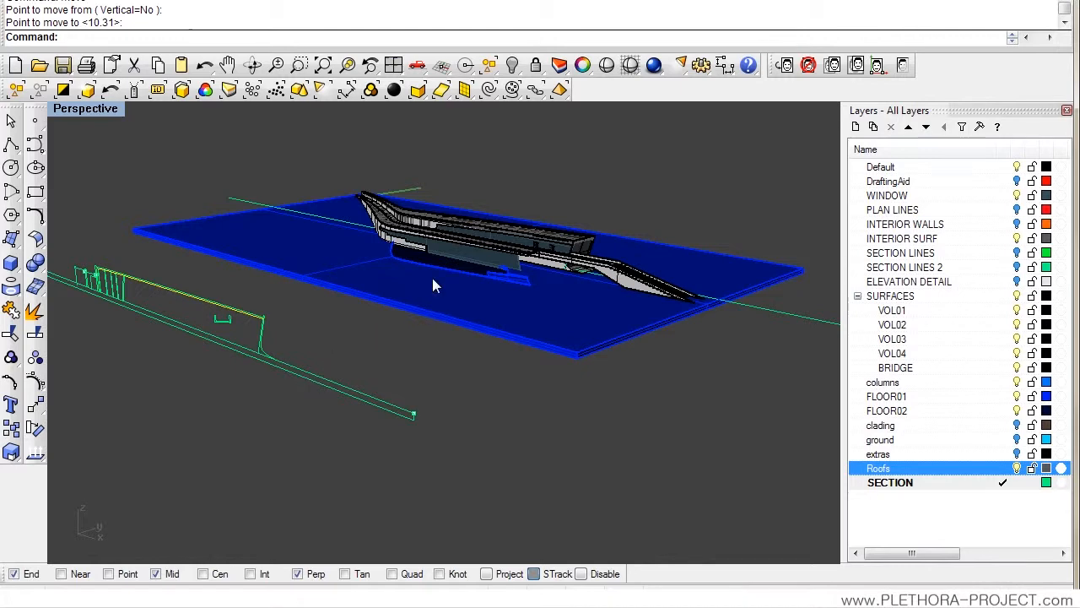
right_click_drag(417, 320, 194, 298)
right_click_drag(250, 375, 313, 371)
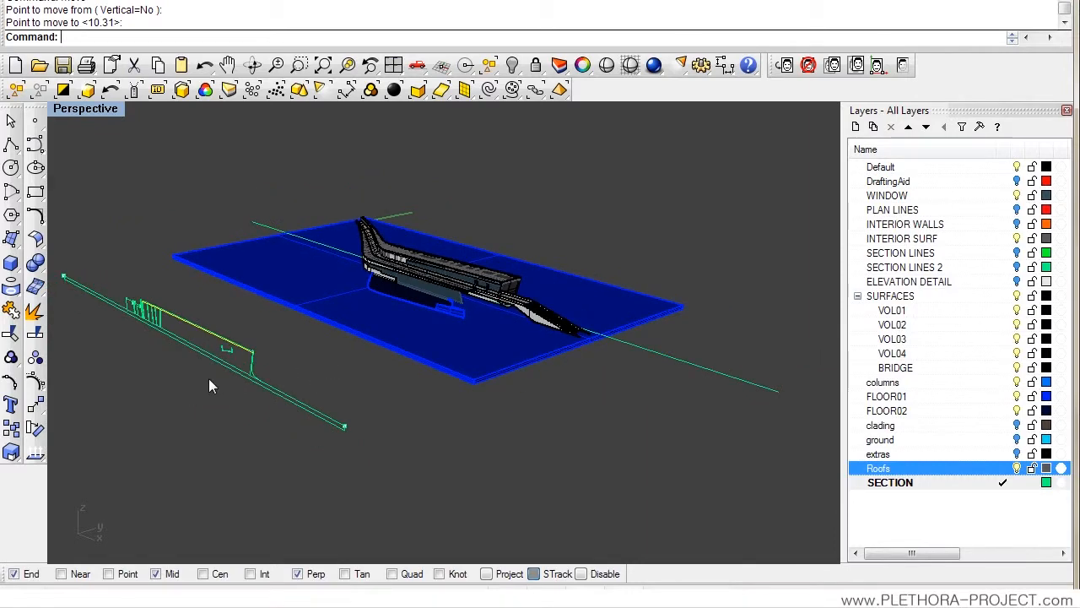
Step: Undo the move of the section curves and clear the selection
key("ctrl+z")
right_click_drag(249, 365, 419, 384)
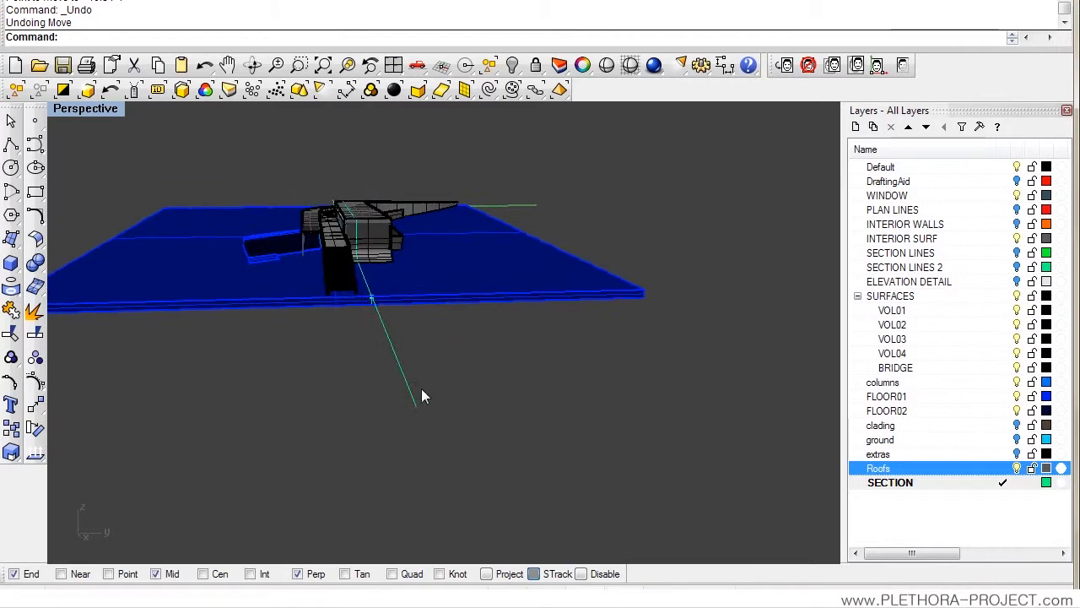
left_click(408, 387)
key("Escape")
Step: Save the model, and save a copy on the Desktop as LF0NE 012aPERSPSEC.3dm
right_click_drag(322, 410, 230, 336)
key("ctrl+s")
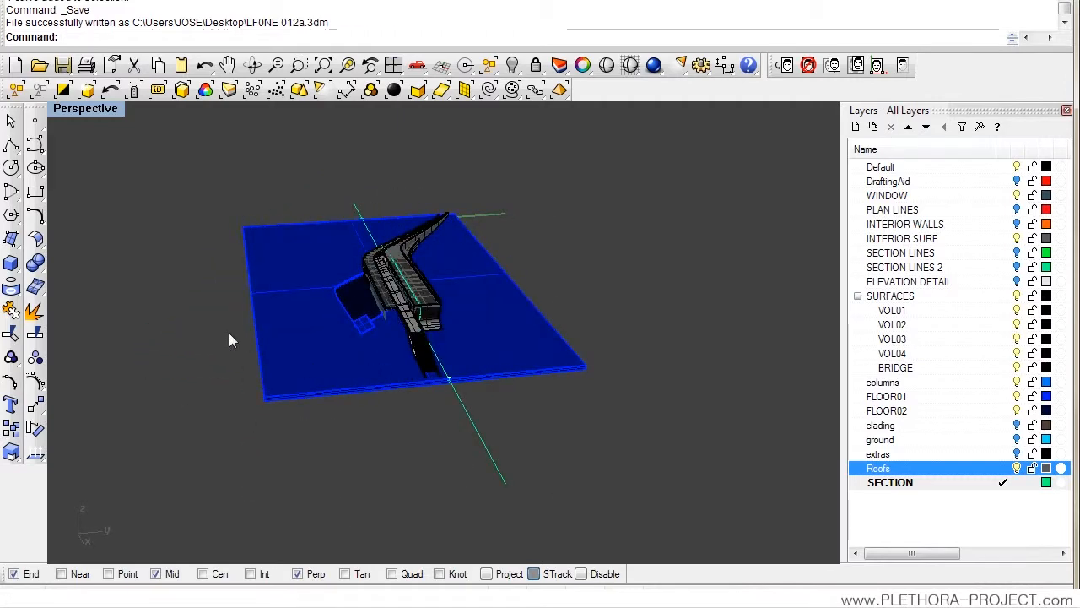
key("alt+f")
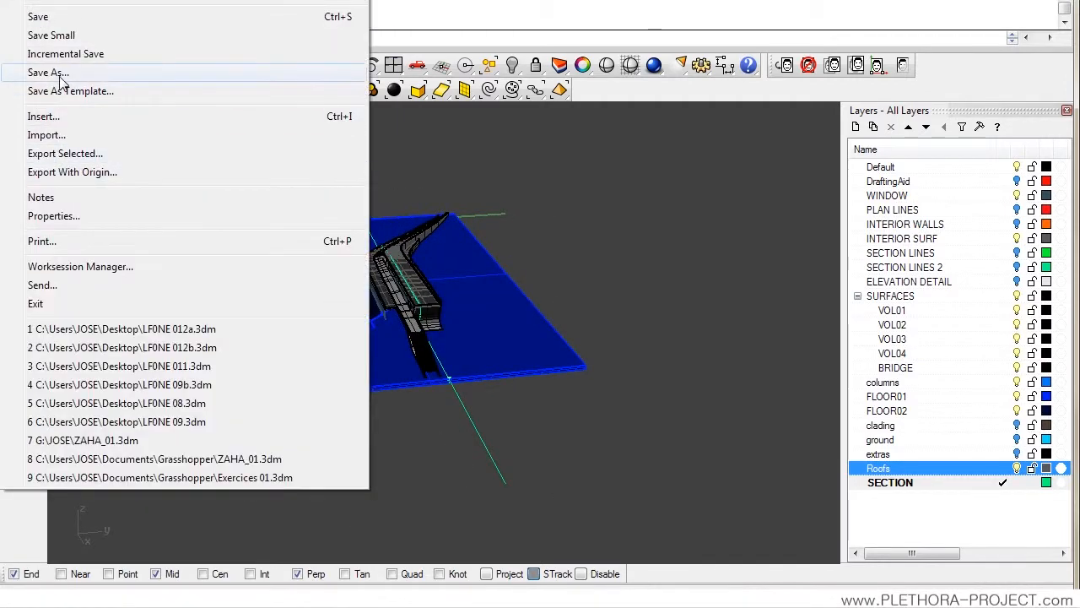
left_click(69, 74)
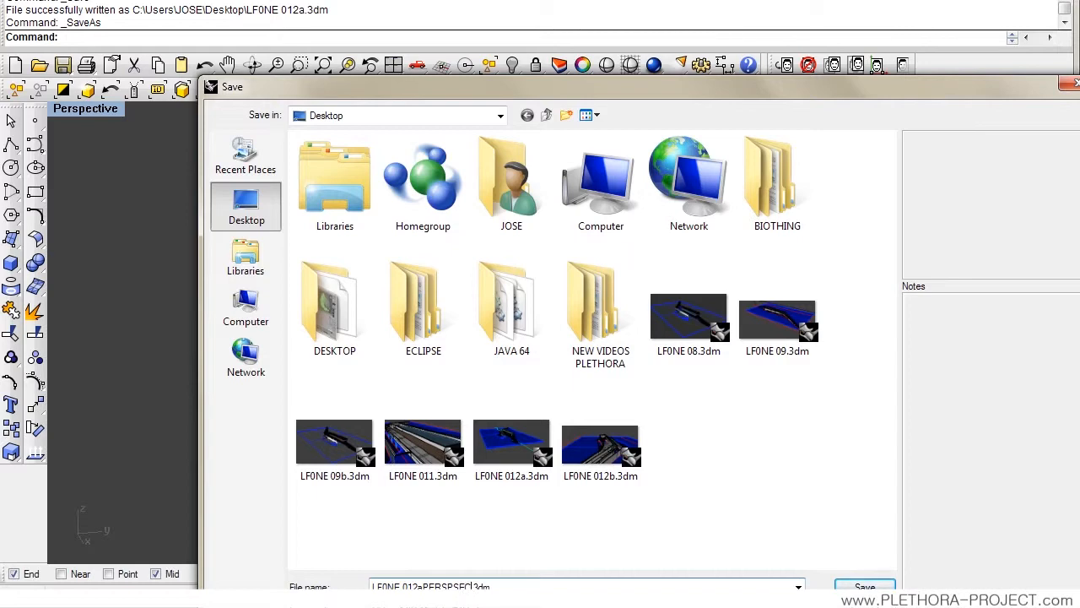
key("Return")
Step: Trim away the building and ground portions in front of the lengthwise section line, using that line as the cutting object
right_click_drag(387, 426, 529, 438)
scroll(525, 441, "down", 5)
type("trim")
key("Return")
left_click_drag(655, 339, 653, 348)
right_click_drag(653, 363, 648, 441)
key("Return")
left_click_drag(670, 489, 250, 416)
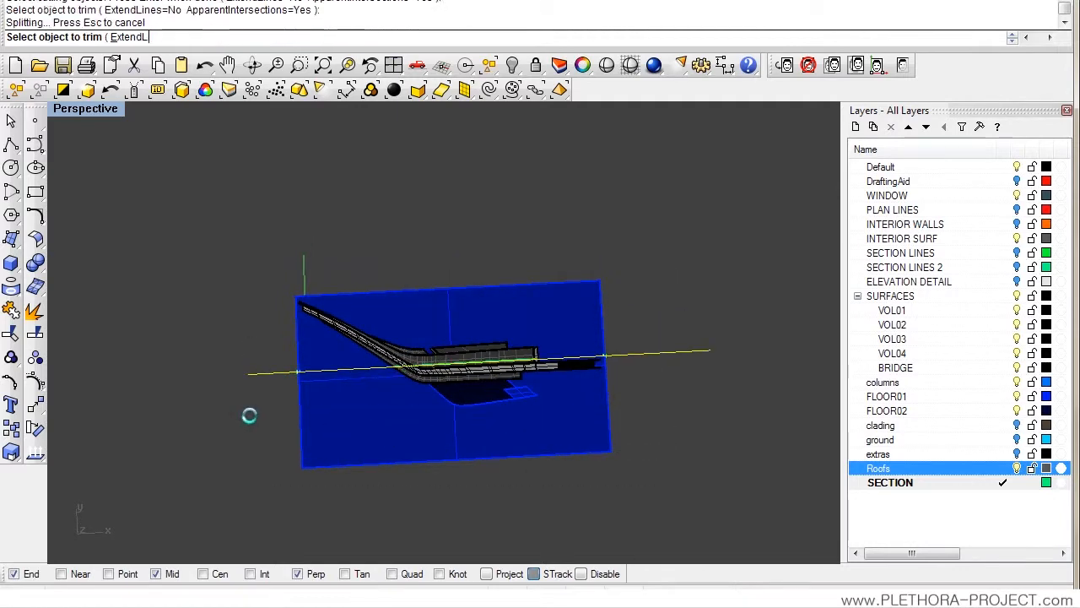
scroll(452, 397, "up", 7)
right_click_drag(481, 432, 506, 458)
left_click_drag(595, 496, 344, 427)
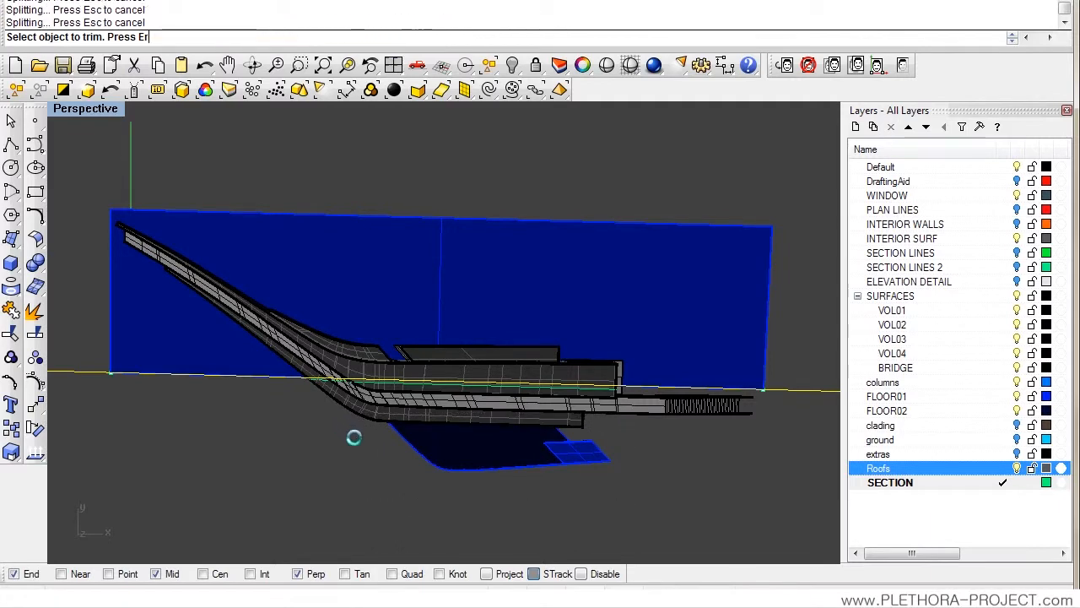
Step: Continue trimming the surfaces around the bridge on the front side of the section line
right_click_drag(450, 445, 511, 320)
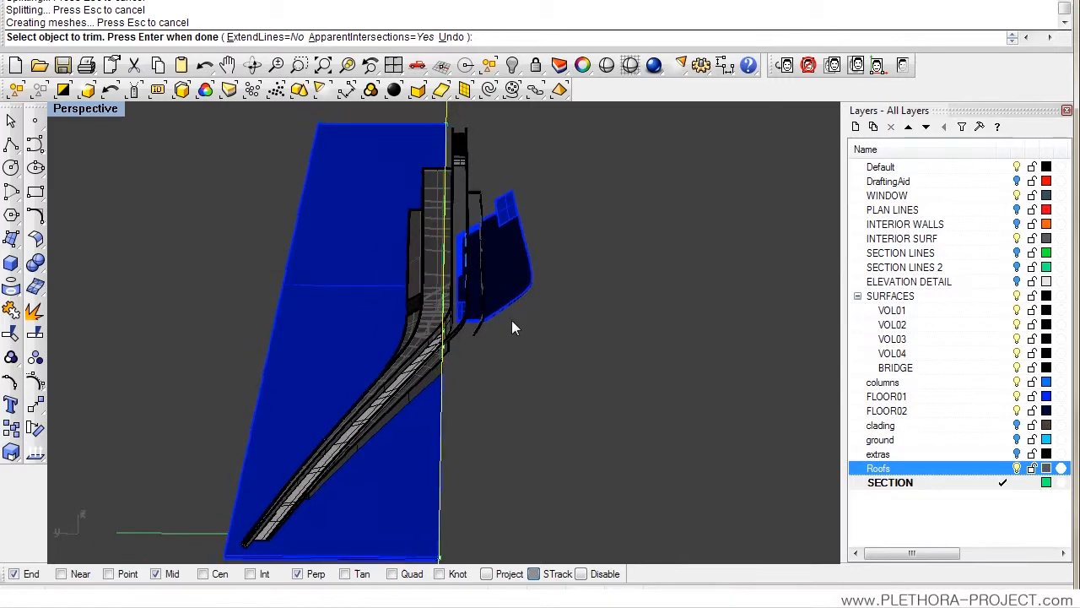
scroll(477, 181, "up", 3)
right_click_drag(477, 183, 448, 271)
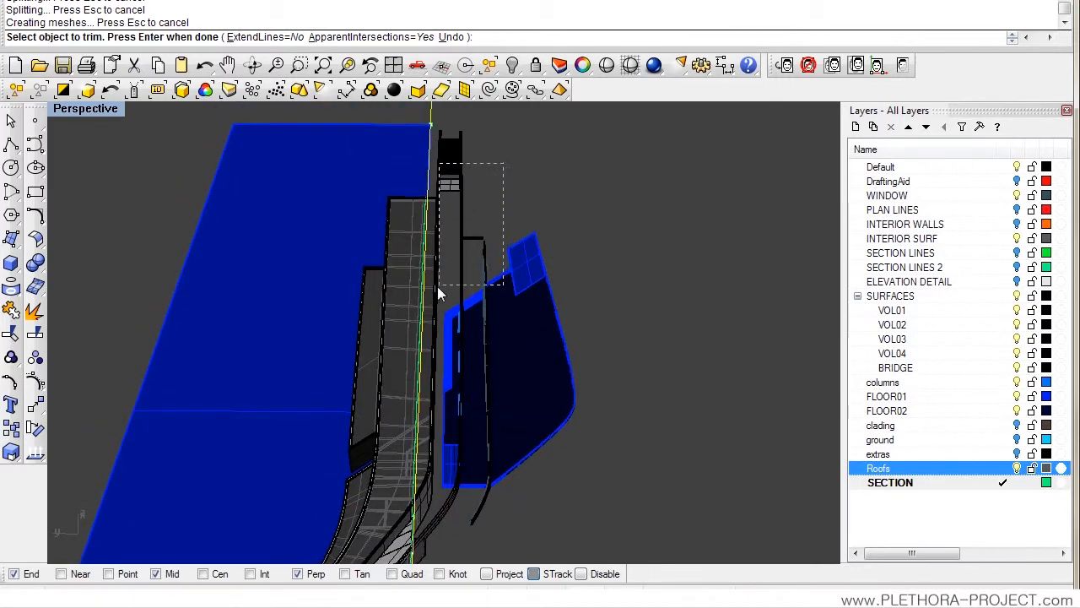
left_click_drag(437, 294, 435, 287)
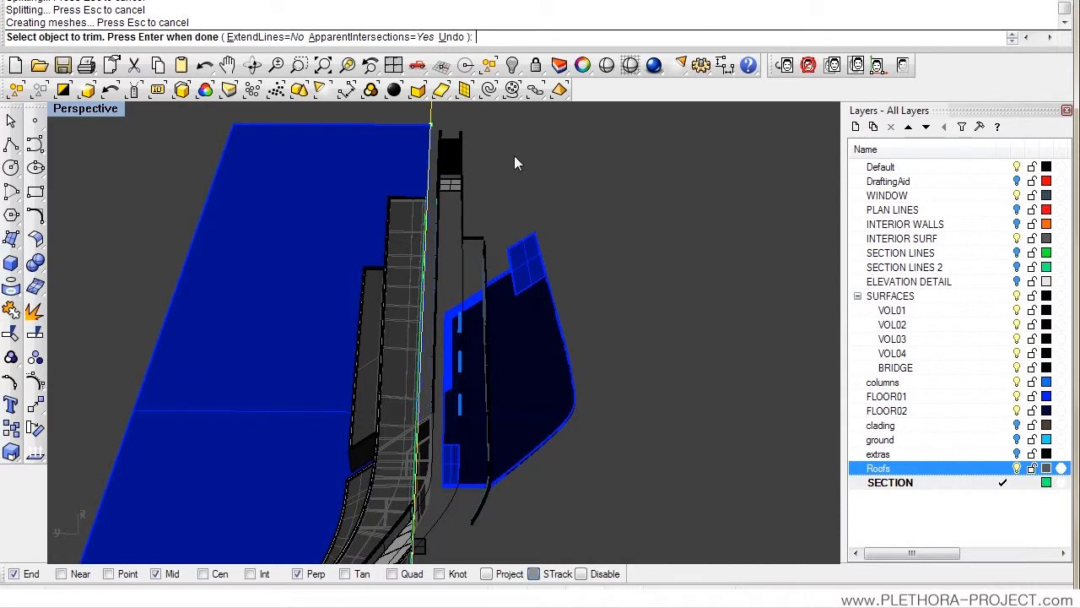
left_click_drag(440, 253, 507, 238)
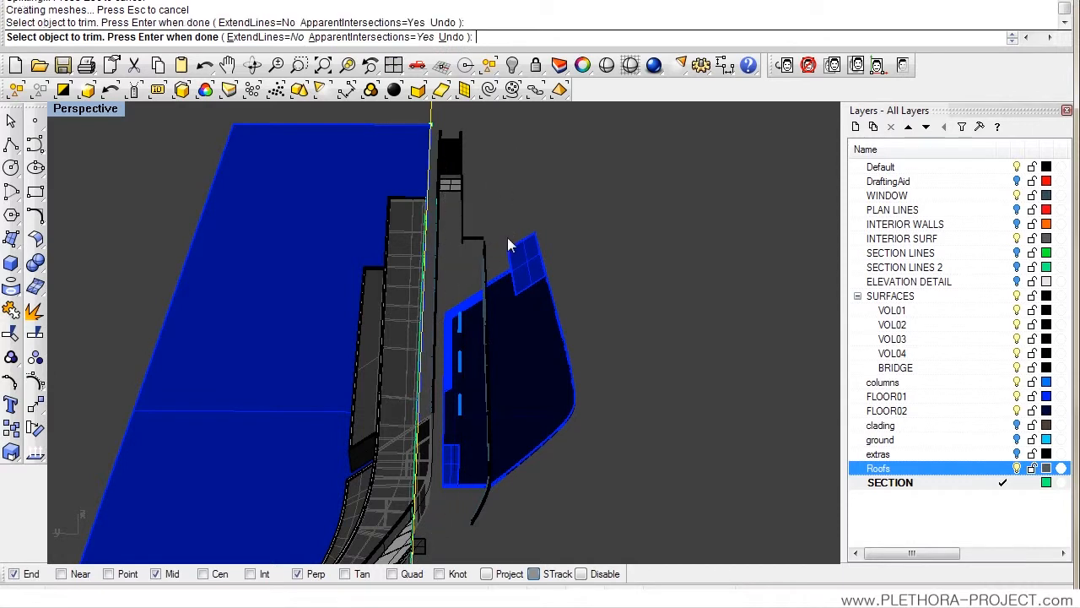
Step: In a maximized Top view, trim the remaining building pieces that cross in front of the section line
double_click(80, 109)
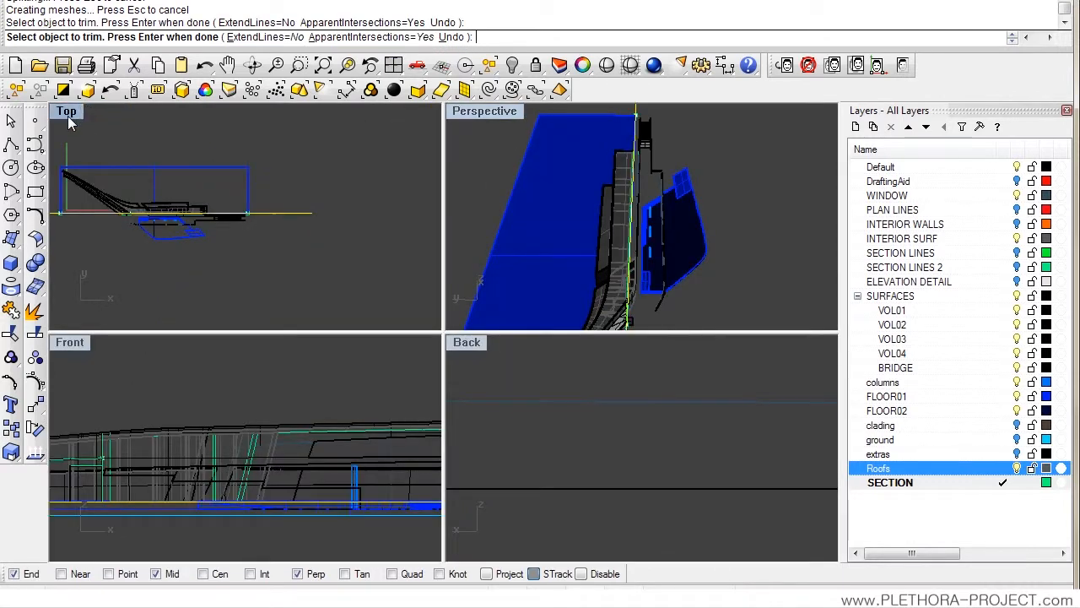
double_click(67, 111)
scroll(379, 308, "up", 10)
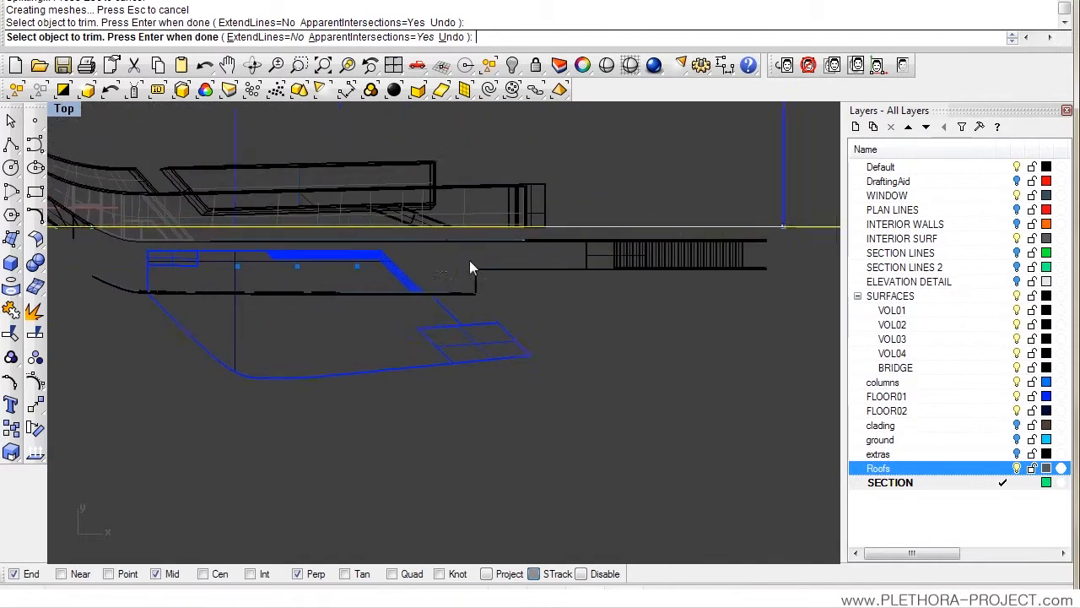
scroll(388, 215, "down", 6)
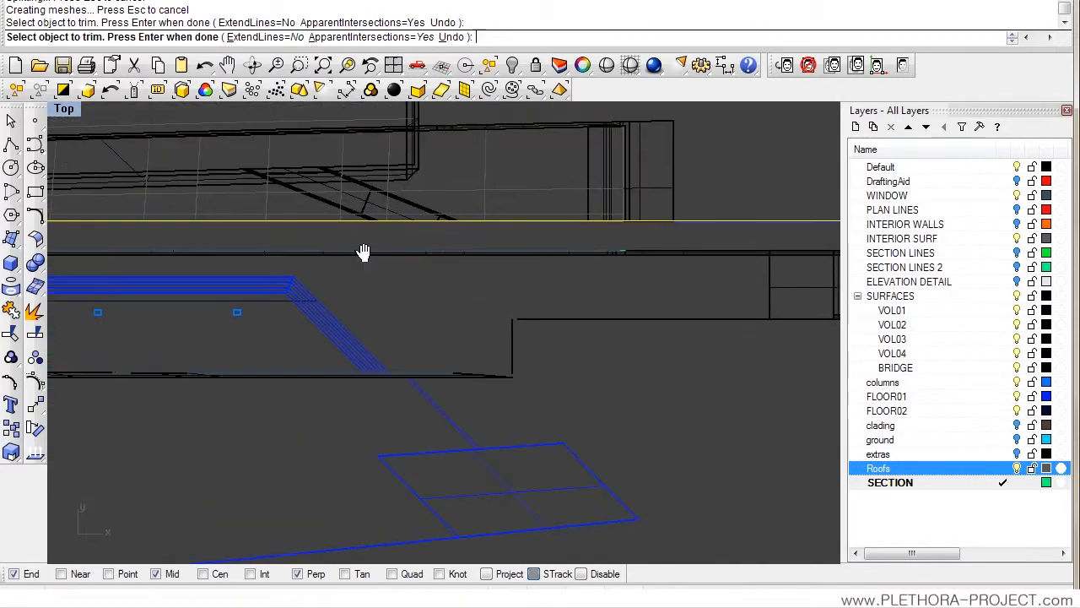
scroll(189, 285, "up", 10)
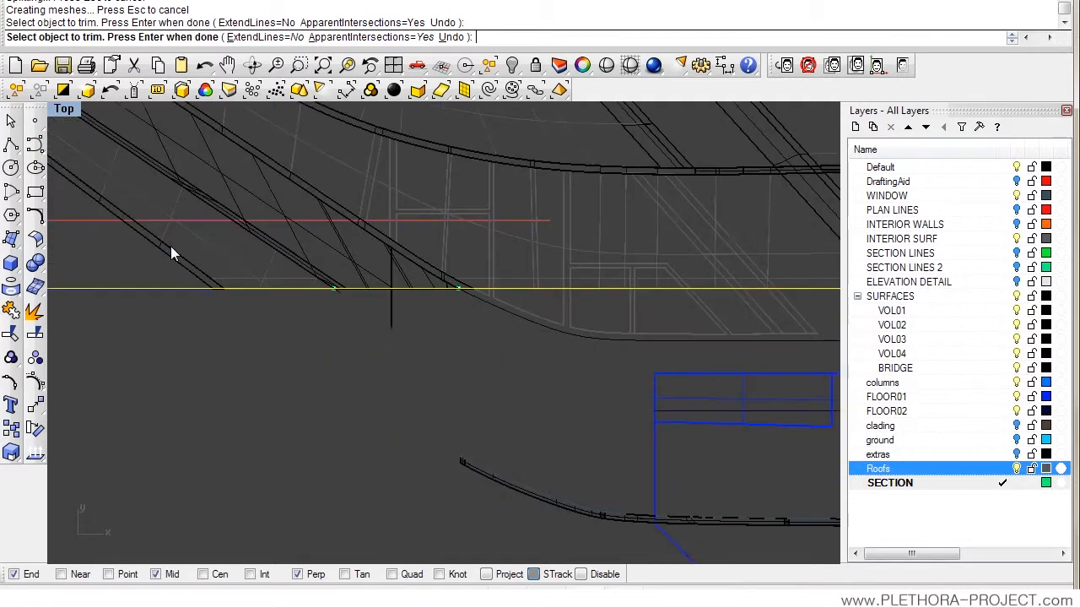
scroll(313, 346, "down", 8)
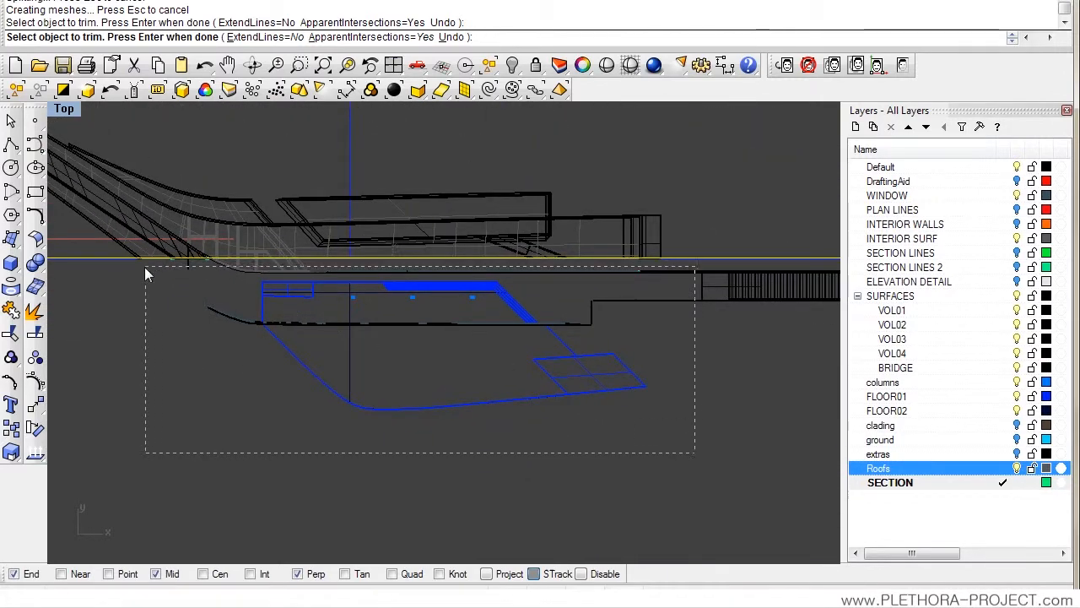
left_click_drag(139, 260, 138, 265)
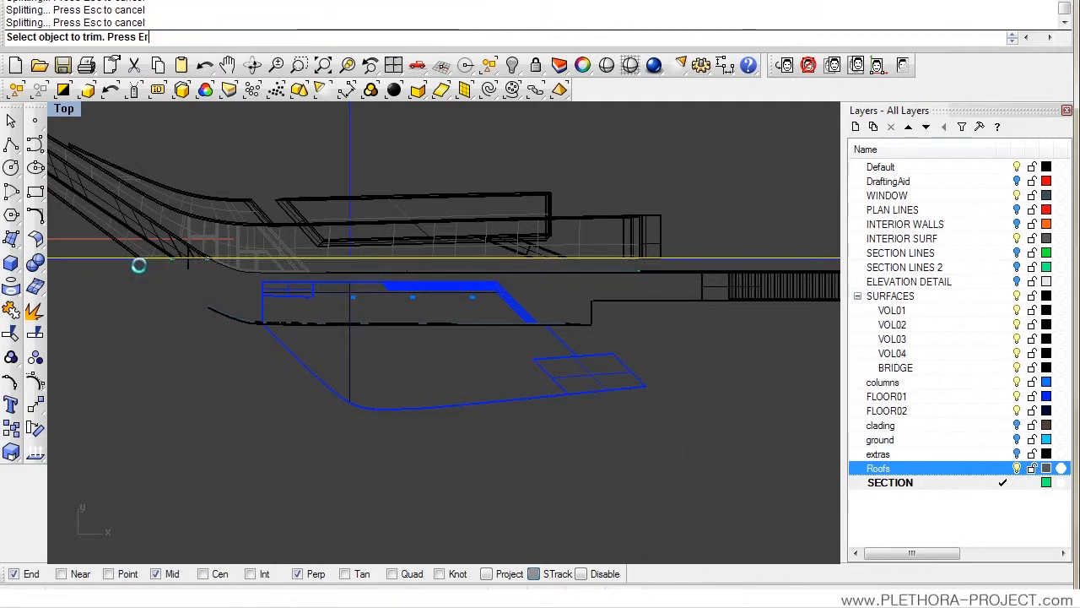
Step: Finish the trim and delete the leftover objects lying in front of the section line
scroll(309, 292, "down", 3)
key("Return")
left_click_drag(270, 286, 259, 292)
key("Delete")
right_click_drag(249, 328, 411, 321)
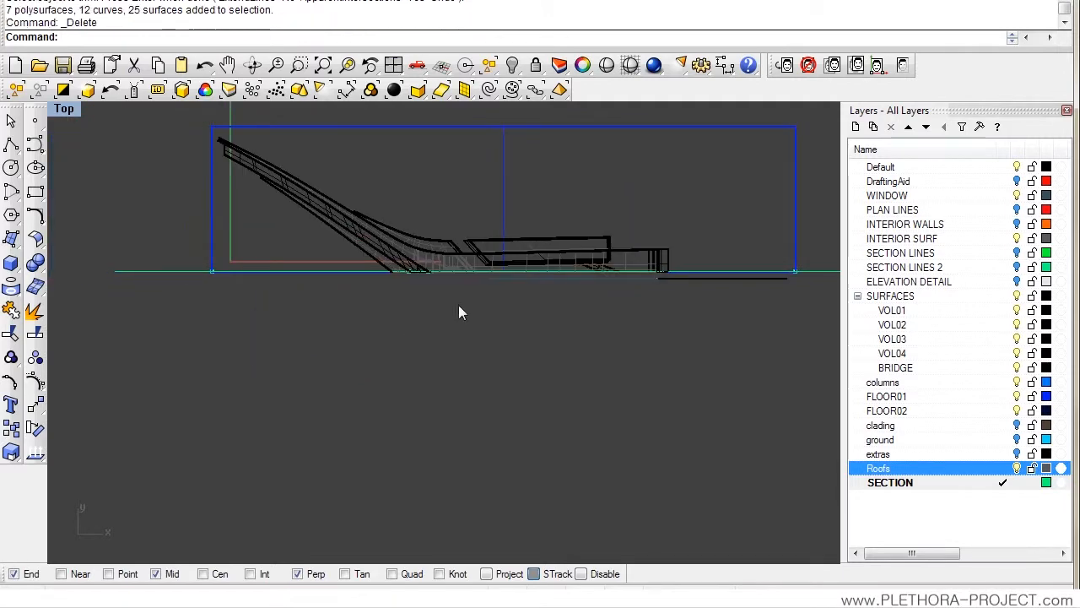
Step: In the Perspective view, delete the stray vertical line and the leftover surfaces in front of the cut face
double_click(74, 110)
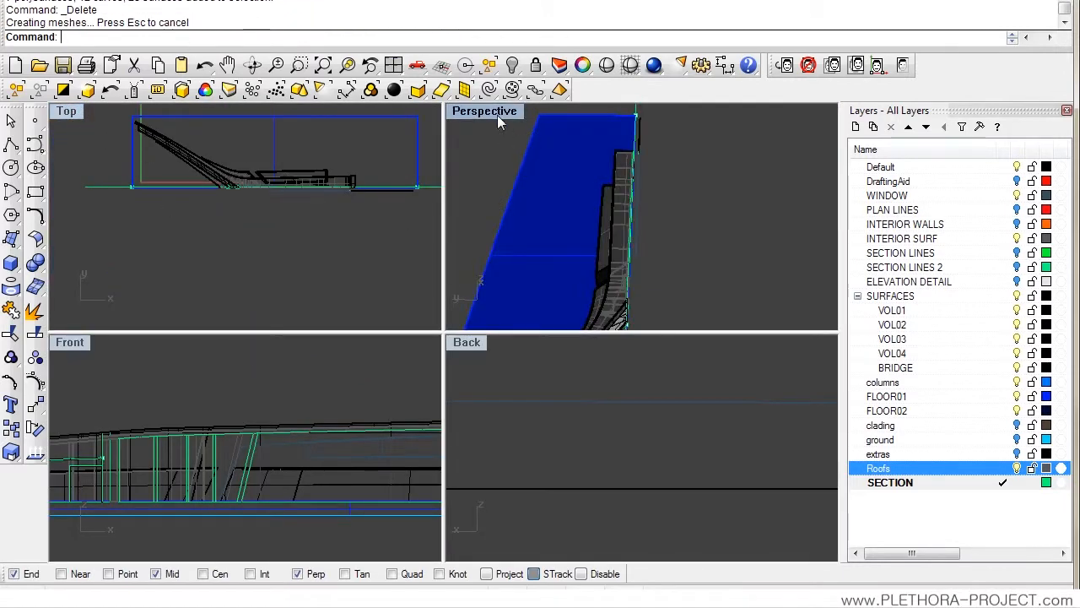
double_click(497, 115)
right_click_drag(568, 341, 369, 394)
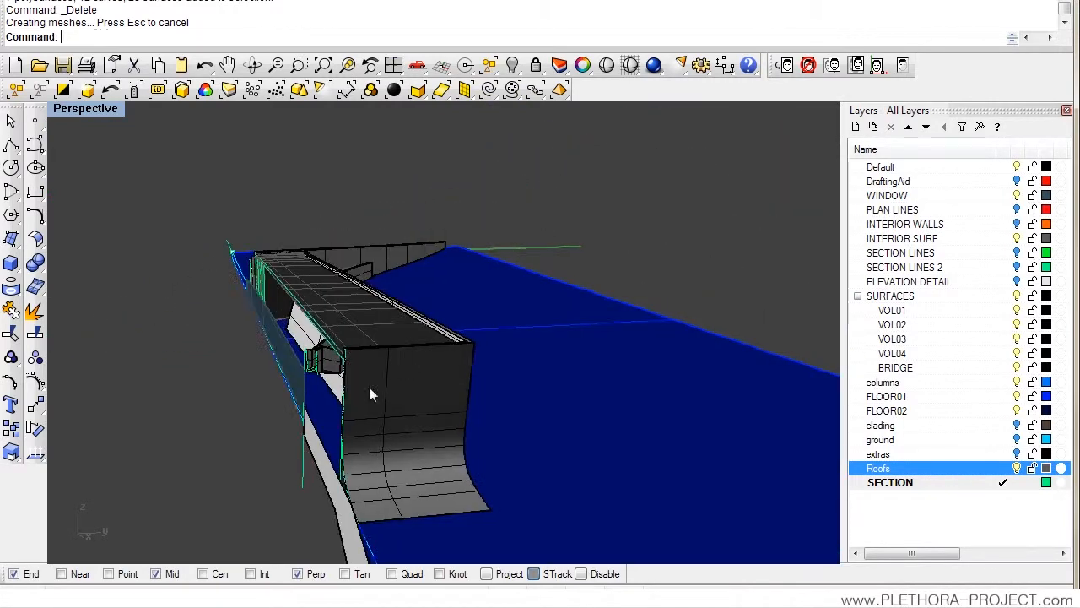
right_click_drag(301, 481, 290, 484)
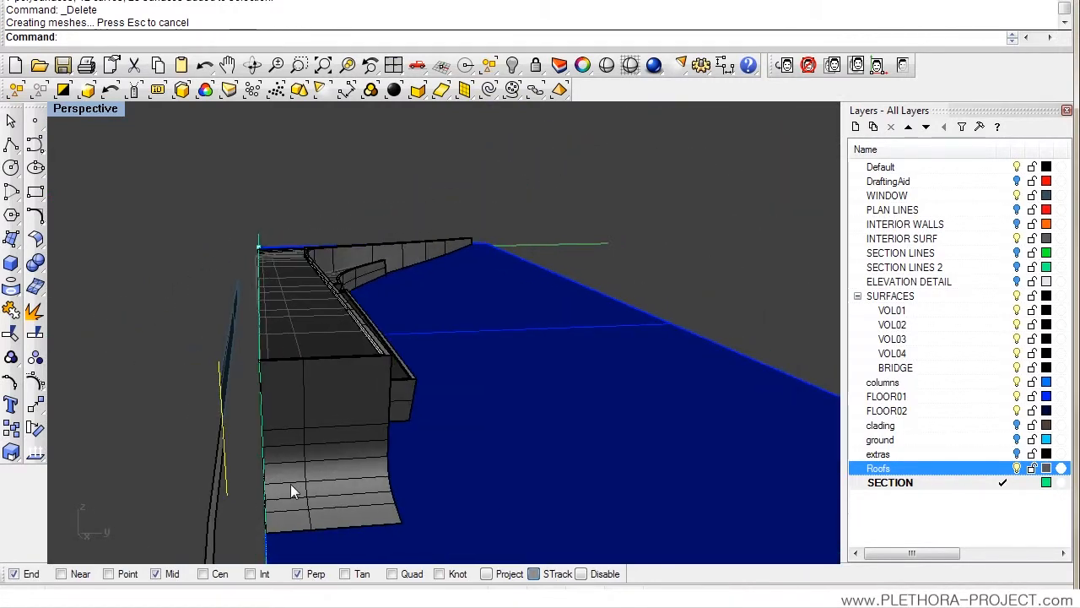
key("Delete")
left_click(234, 389)
Step: Examine the cut-open building's interior and section face from several angles
right_click_drag(199, 501, 491, 360)
right_click_drag(664, 352, 499, 358)
scroll(496, 342, "up", 4)
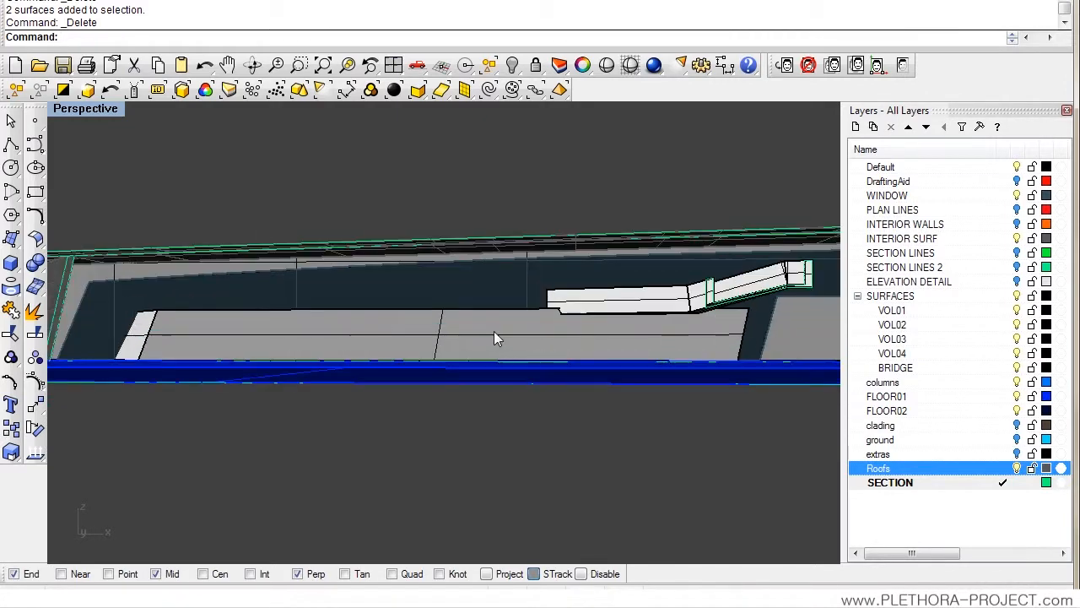
right_click_drag(540, 325, 378, 357)
scroll(456, 344, "down", 4)
right_click_drag(286, 369, 201, 317)
right_click_drag(289, 319, 380, 350)
scroll(370, 344, "up", 3)
Step: Select all objects on the SECTION layer and check them against the cut edges of the building
left_click(914, 483)
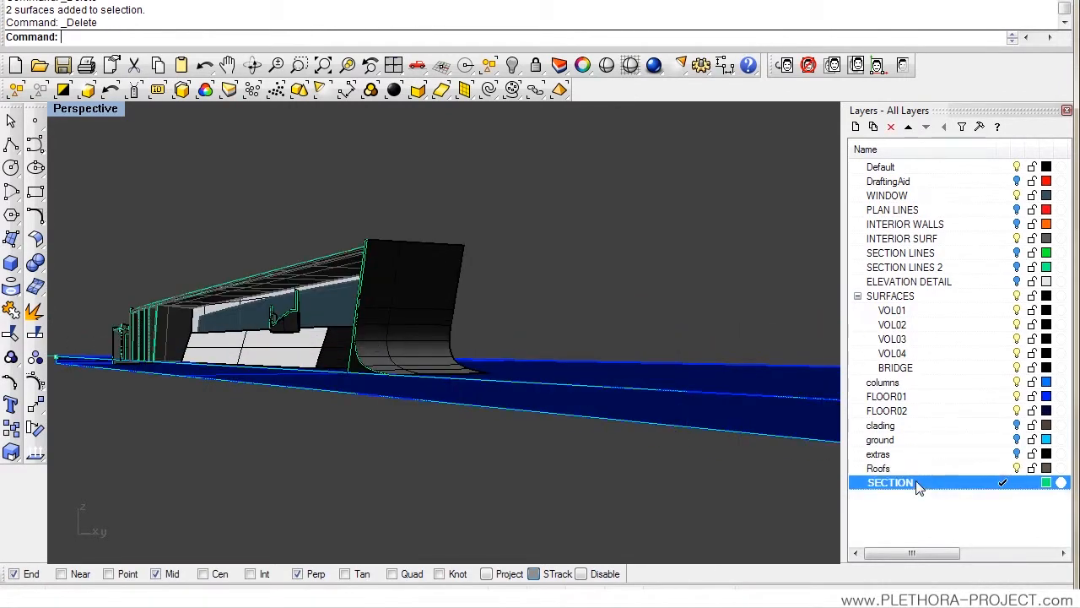
right_click(914, 487)
left_click(935, 430)
right_click_drag(328, 393, 242, 391)
scroll(242, 390, "up", 10)
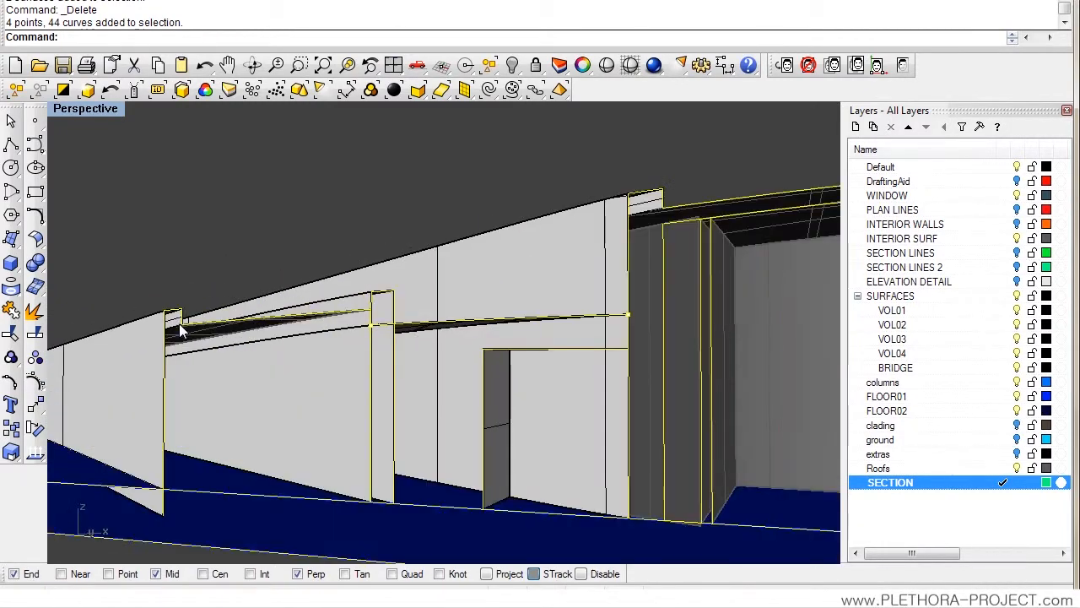
right_click_drag(182, 330, 350, 440)
scroll(504, 475, "down", 8)
right_click_drag(504, 475, 346, 336, "shift")
scroll(437, 340, "down", 5)
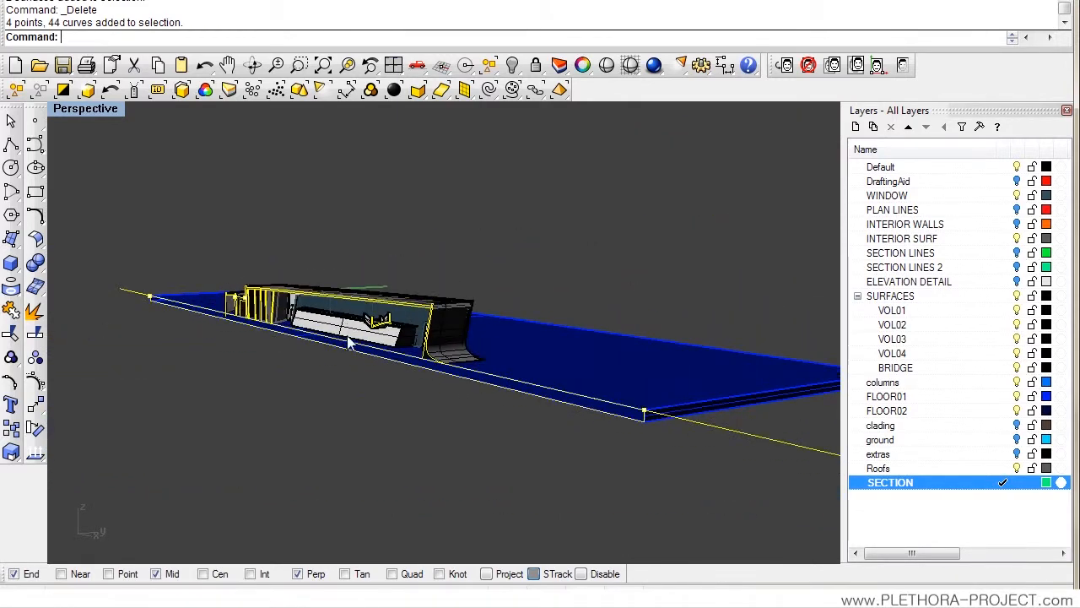
Step: Invert the selection and hide everything except the SECTION layer objects
key("ctrl+i")
type("h")
key("Return")
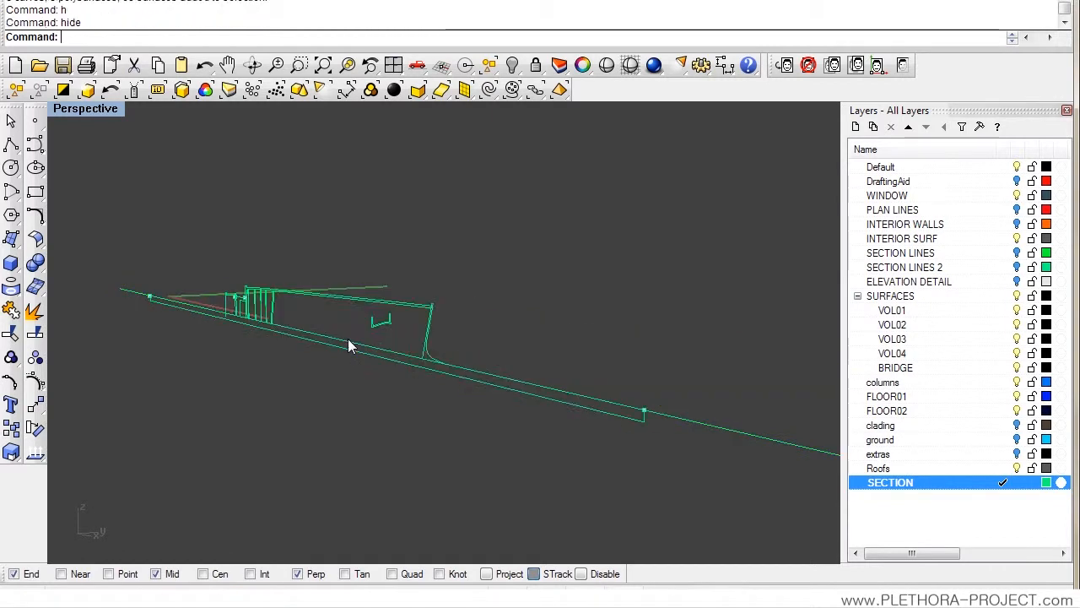
right_click_drag(280, 395, 261, 321)
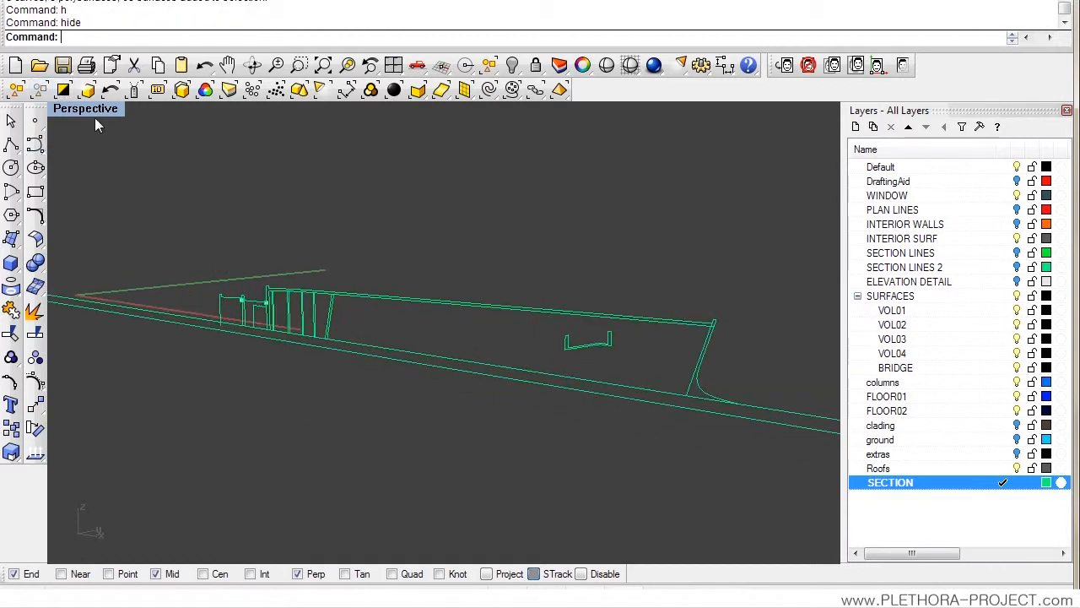
Step: In the maximized Front view, select all stray point objects in the section drawing and delete them
double_click(93, 111)
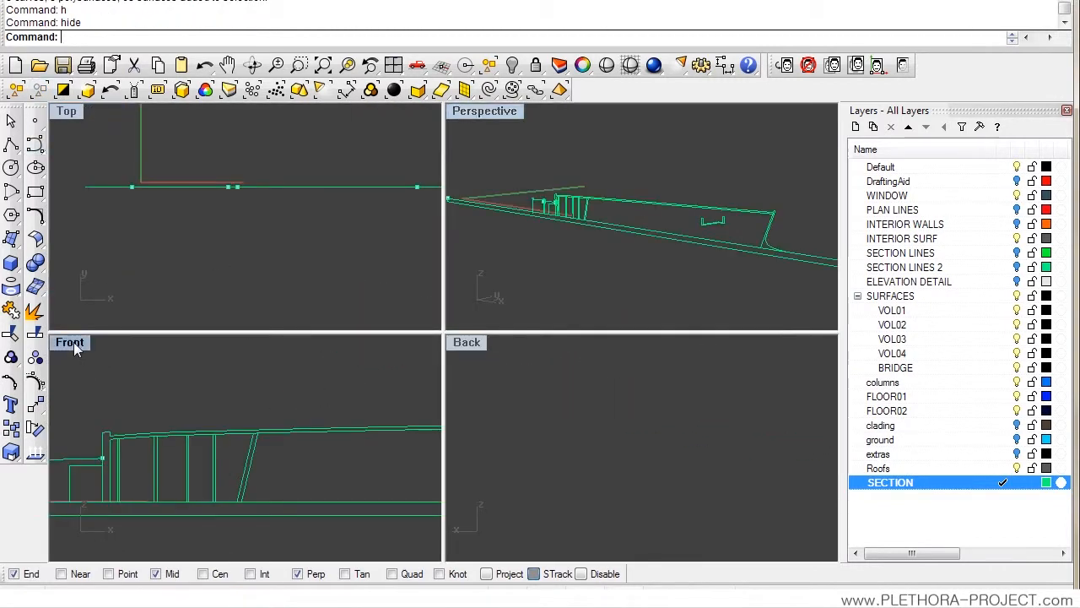
double_click(72, 341)
scroll(155, 428, "down", 10)
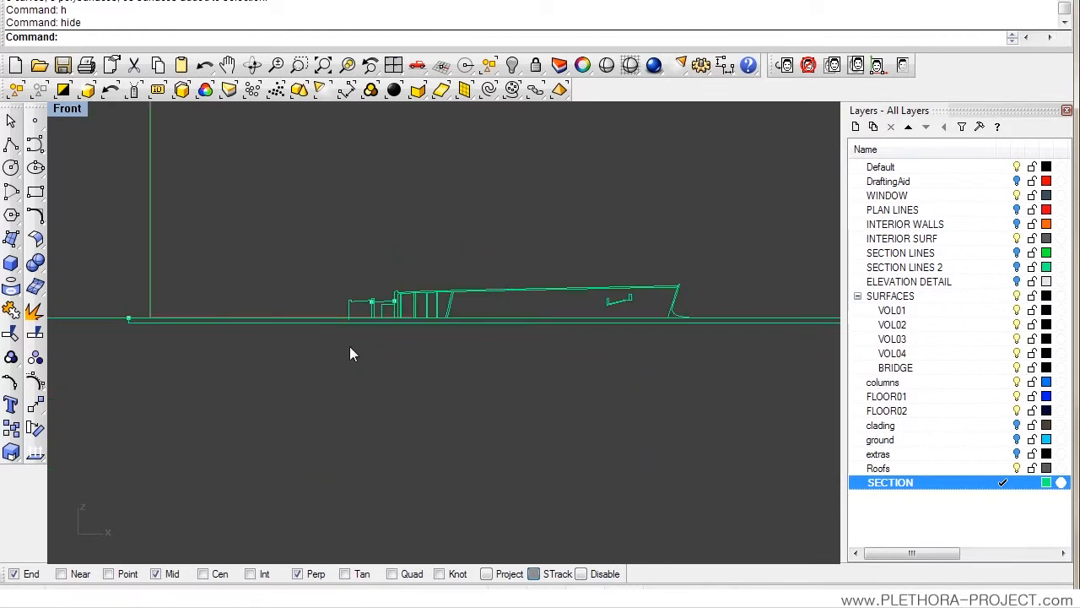
left_click(258, 95)
right_click_drag(290, 254, 295, 293)
key("Delete")
scroll(339, 363, "up", 5)
scroll(339, 361, "down", 2)
right_click_drag(310, 365, 296, 368)
scroll(238, 331, "down", 6)
right_click_drag(291, 330, 450, 296)
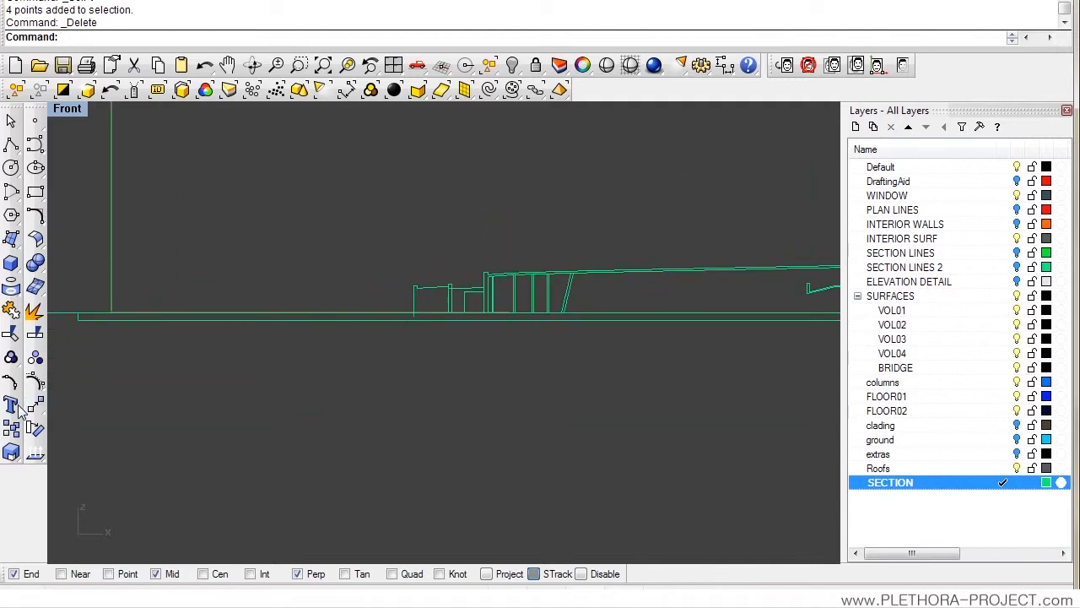
Step: Using the building's section curves as cutting objects, trim the outermost wall's stub that extends below the ground line
left_click(11, 334)
scroll(121, 318, "up", 3)
right_click_drag(400, 319, 259, 320)
scroll(480, 320, "up", 4)
scroll(591, 406, "down", 6)
right_click_drag(576, 407, 396, 393)
left_click_drag(557, 436, 403, 251)
right_click_drag(421, 348, 410, 389)
scroll(405, 393, "up", 10)
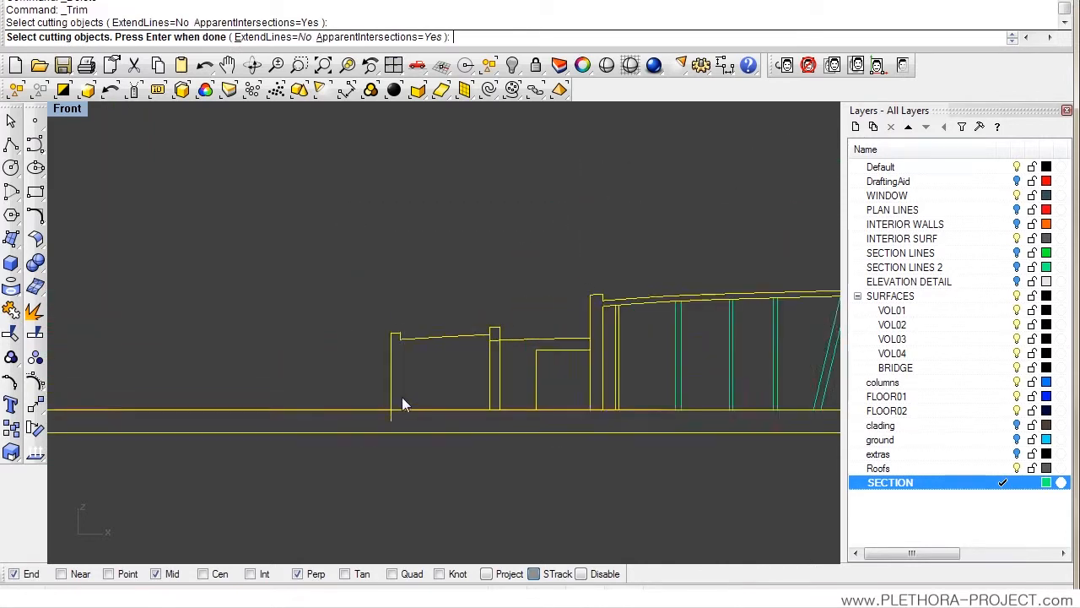
right_click(396, 437)
left_click_drag(396, 438, 370, 431)
Step: Trim the ground and roof line segments that run through the thickness of the low volume's interior wall and the neighbouring tall wall
right_click_drag(542, 394, 417, 387)
scroll(417, 388, "up", 6)
left_click(411, 417)
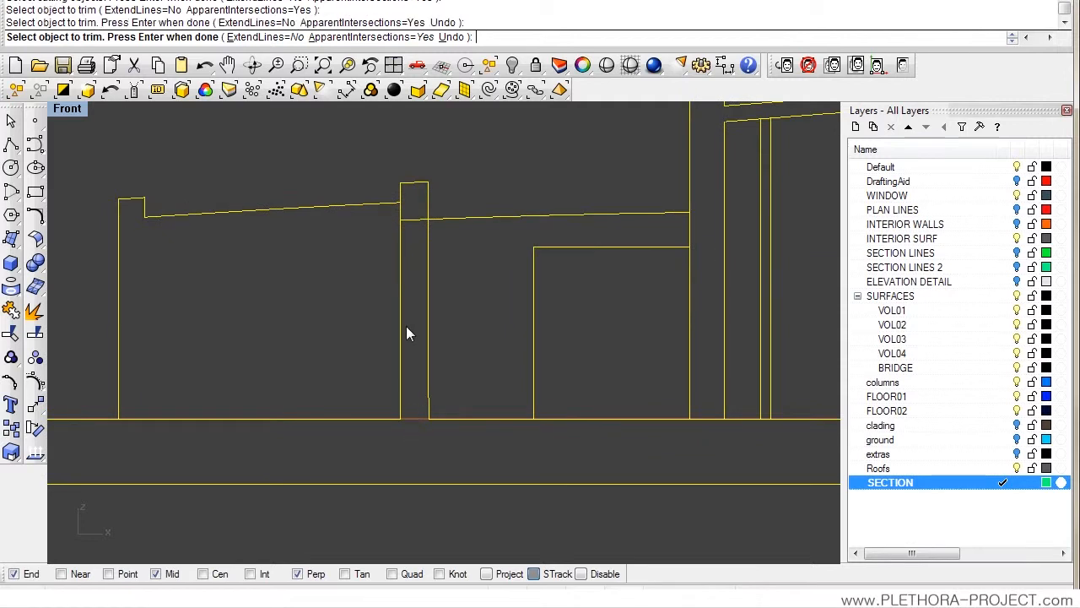
left_click(413, 219)
scroll(557, 266, "down", 4)
right_click_drag(640, 352, 467, 383)
left_click(517, 386)
scroll(611, 233, "down", 6)
right_click_drag(642, 245, 219, 254)
right_click_drag(670, 263, 335, 268)
scroll(335, 268, "down", 8)
scroll(601, 251, "up", 10)
right_click_drag(698, 226, 553, 245)
scroll(553, 245, "up", 10)
right_click(579, 273)
Step: Trim the overlapping line segments where the roof slab meets the slanted end wall
right_click_drag(614, 224, 610, 227)
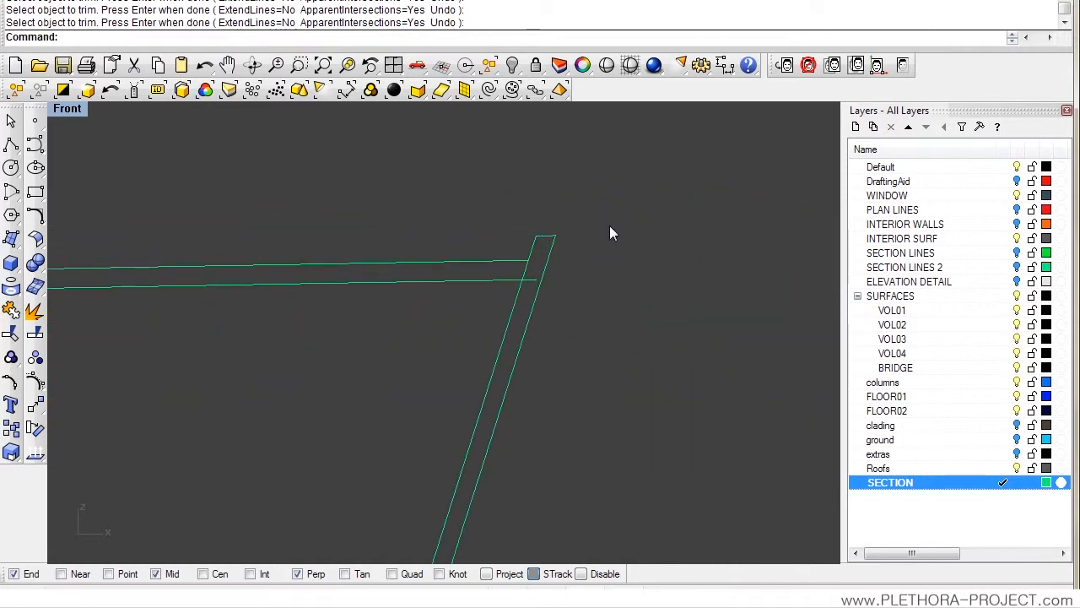
right_click(610, 226)
left_click_drag(578, 234, 429, 394)
right_click(429, 394)
scroll(524, 269, "up", 5)
left_click(539, 291)
left_click(529, 275)
scroll(533, 279, "down", 14)
right_click_drag(513, 520, 484, 414)
scroll(485, 414, "up", 6)
right_click(474, 427)
Step: Trim the ground line segment between the slanted end wall's inner face and its curved outer base
right_click(474, 425)
left_click_drag(668, 290, 268, 472)
right_click(485, 402)
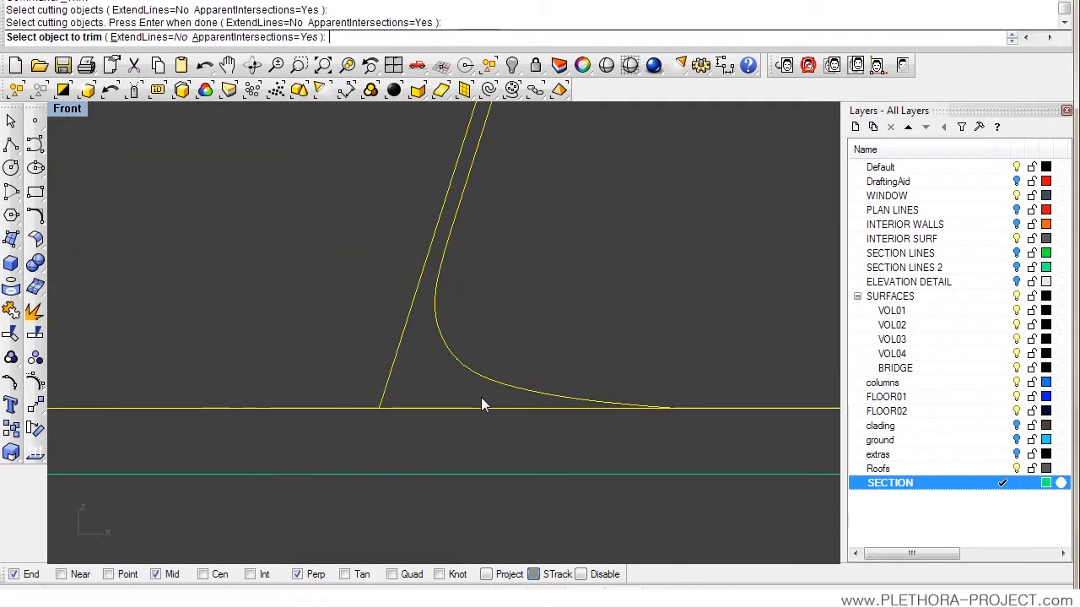
left_click(481, 407)
right_click(429, 436)
Step: Select all the section curves and join them
scroll(430, 435, "down", 10)
scroll(440, 388, "down", 3)
left_click_drag(229, 438, 185, 460)
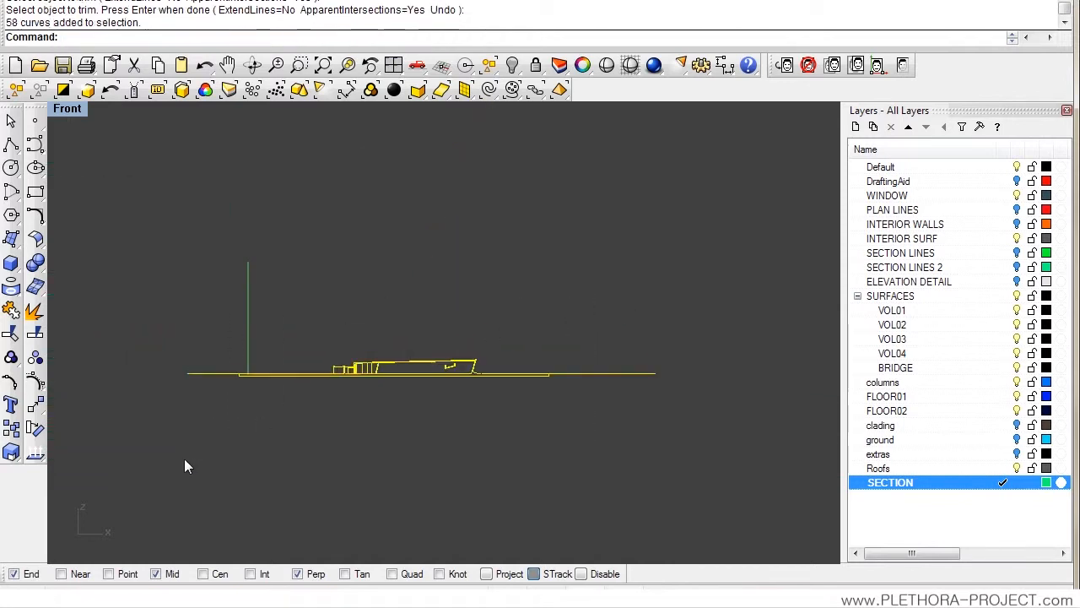
key("ctrl+j")
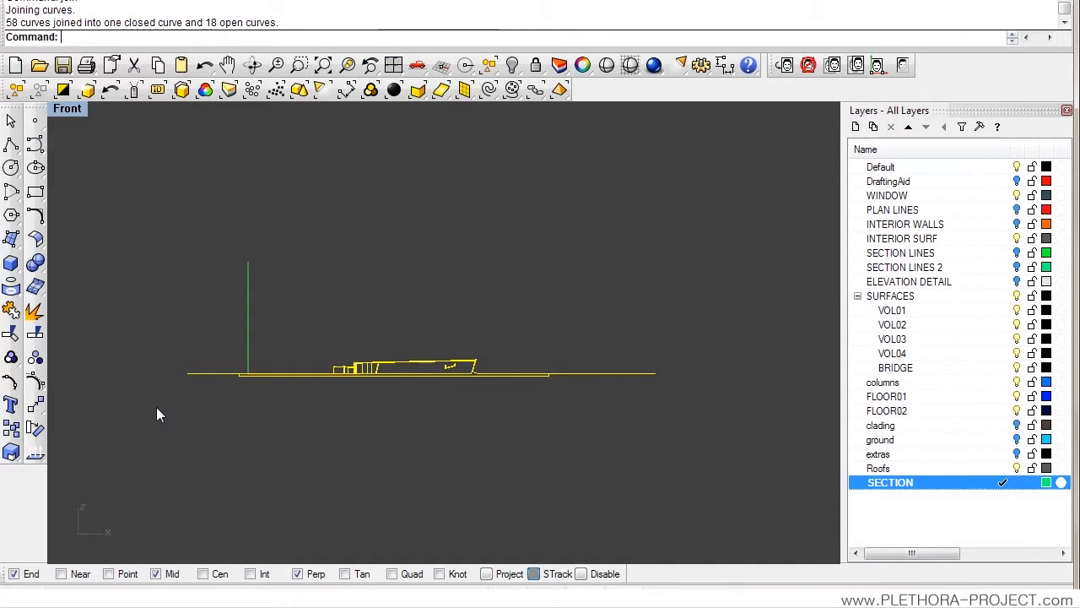
Step: Select the joined outer section outline and check its continuity along the walls, roof, slanted end and ground
scroll(263, 382, "up", 3)
scroll(263, 382, "up", 10)
left_click(309, 355)
scroll(434, 375, "down", 2)
right_click_drag(487, 374, 320, 362)
right_click_drag(586, 373, 296, 356)
scroll(556, 334, "up", 8)
scroll(566, 320, "down", 2)
right_click_drag(412, 330, 459, 324)
scroll(458, 324, "down", 4)
right_click_drag(317, 326, 439, 314)
right_click_drag(179, 311, 319, 304)
scroll(281, 300, "up", 2)
mouse_move(223, 307)
right_mouse_down()
mouse_move(500, 286)
mouse_move(479, 311)
right_mouse_up()
right_click_drag(566, 281, 321, 272)
right_click_drag(534, 279, 274, 275)
scroll(410, 263, "up", 8)
scroll(424, 274, "down", 8)
right_click_drag(500, 288, 523, 289)
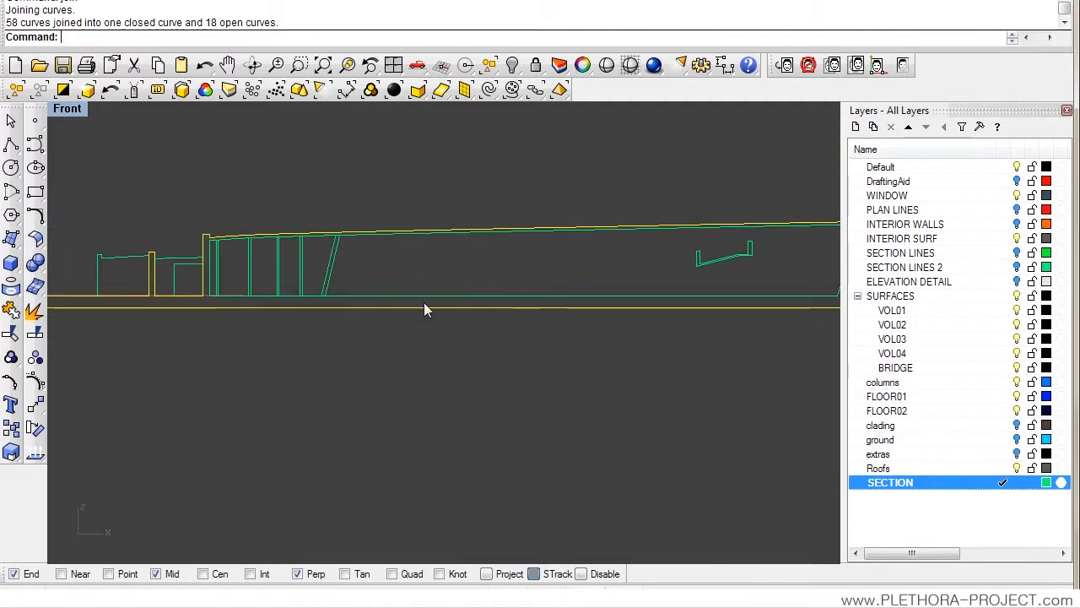
right_click_drag(602, 354, 457, 350)
scroll(614, 283, "up", 6)
right_click_drag(695, 361, 459, 361)
left_click(614, 390)
scroll(459, 361, "down", 8)
right_click_drag(335, 350, 365, 347)
scroll(312, 343, "down", 3)
left_click(364, 342)
right_click_drag(223, 342, 284, 330)
scroll(284, 330, "up", 6)
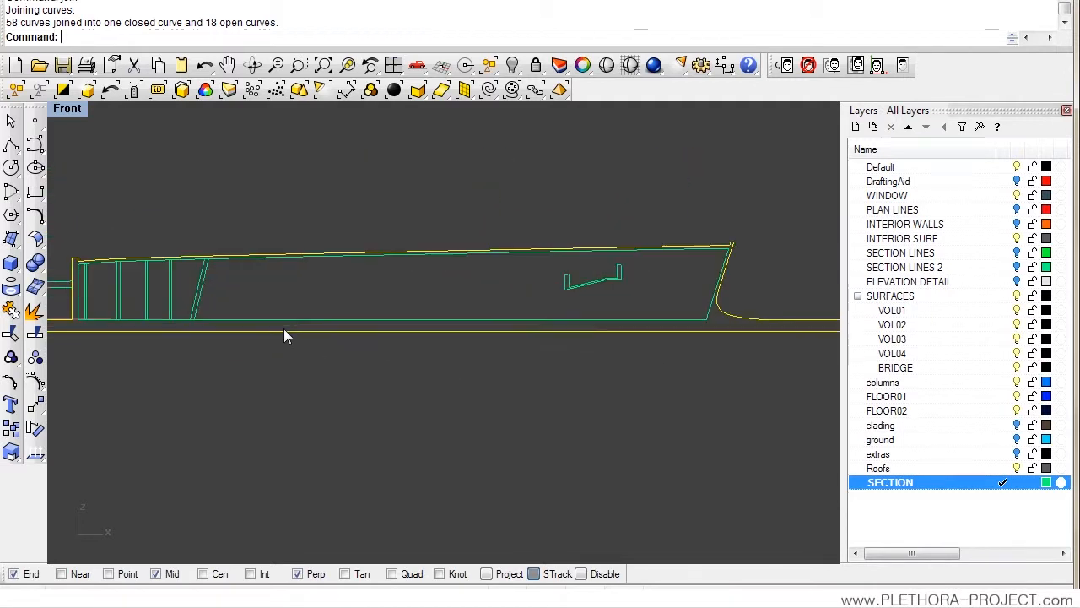
Step: Select the inner outline of the main volume and check that it forms a closed loop
left_click(276, 319)
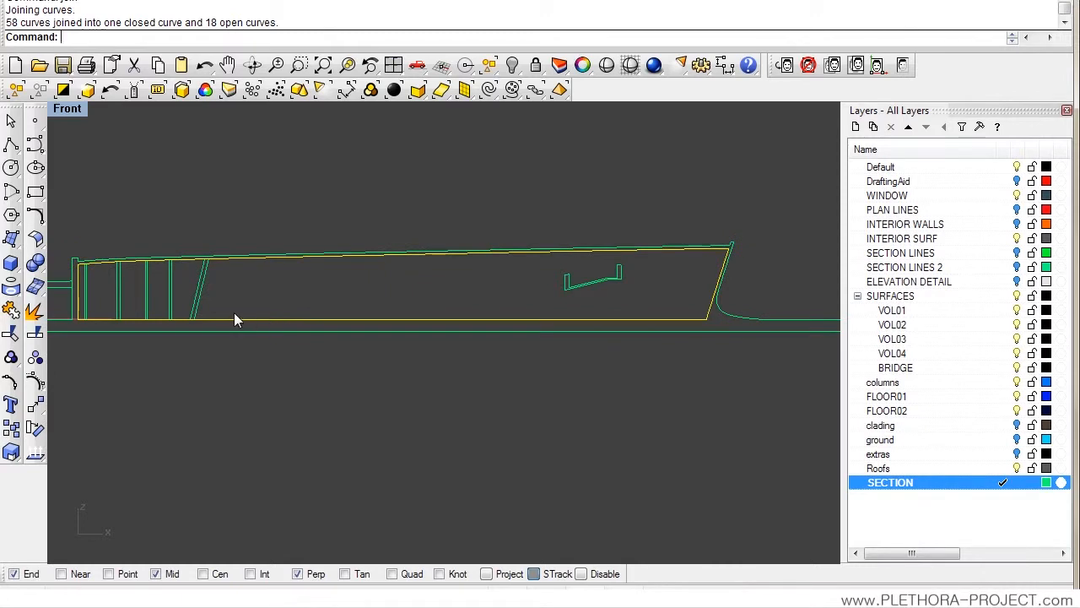
right_click_drag(224, 321, 414, 343)
scroll(287, 316, "down", 5)
scroll(440, 333, "up", 4)
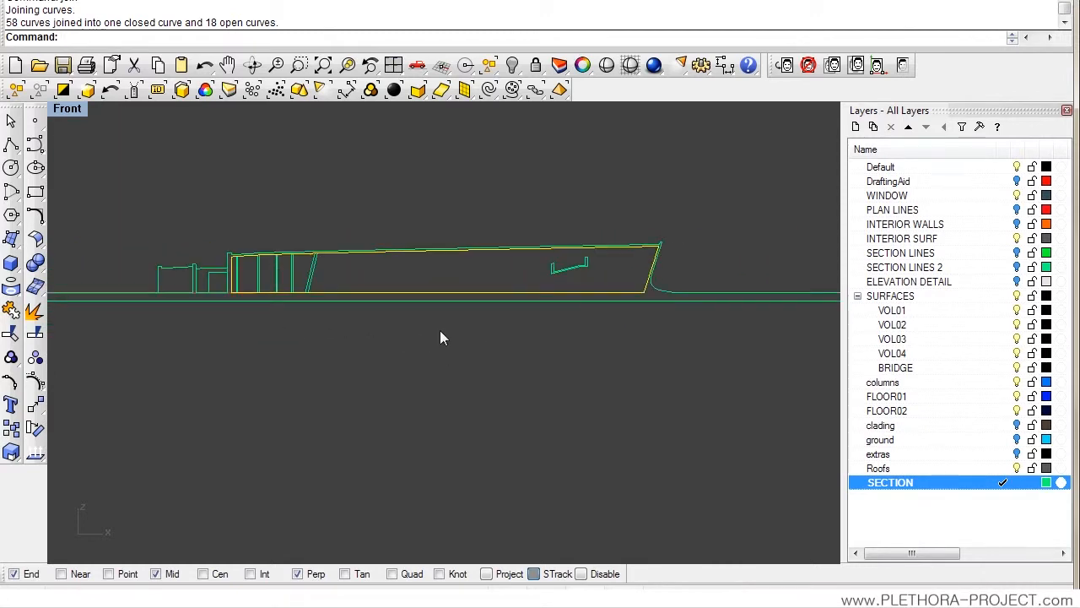
scroll(398, 312, "up", 4)
scroll(253, 261, "up", 3)
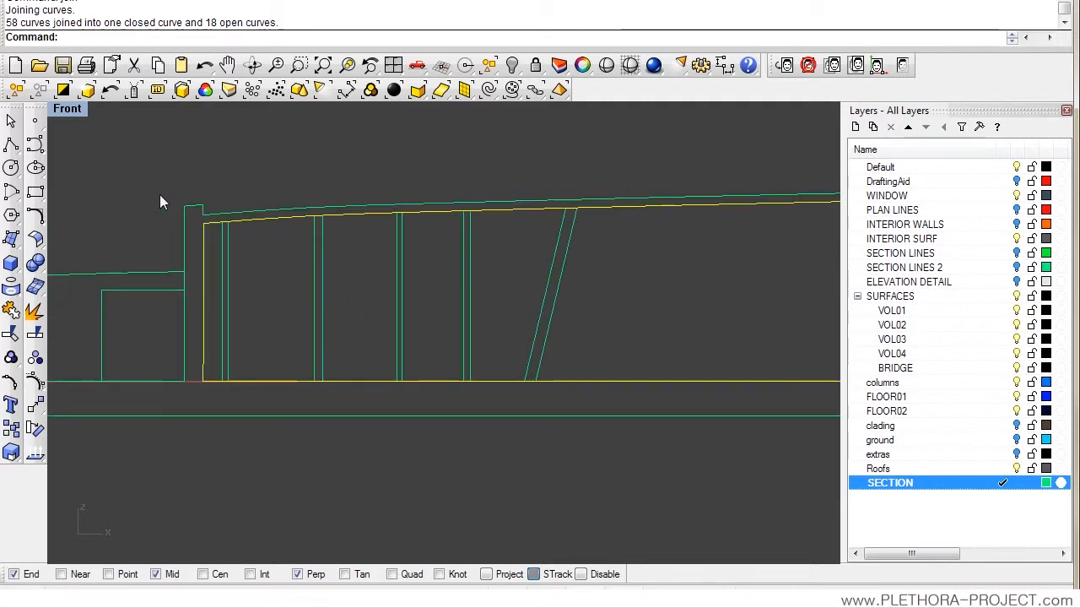
scroll(219, 230, "up", 3)
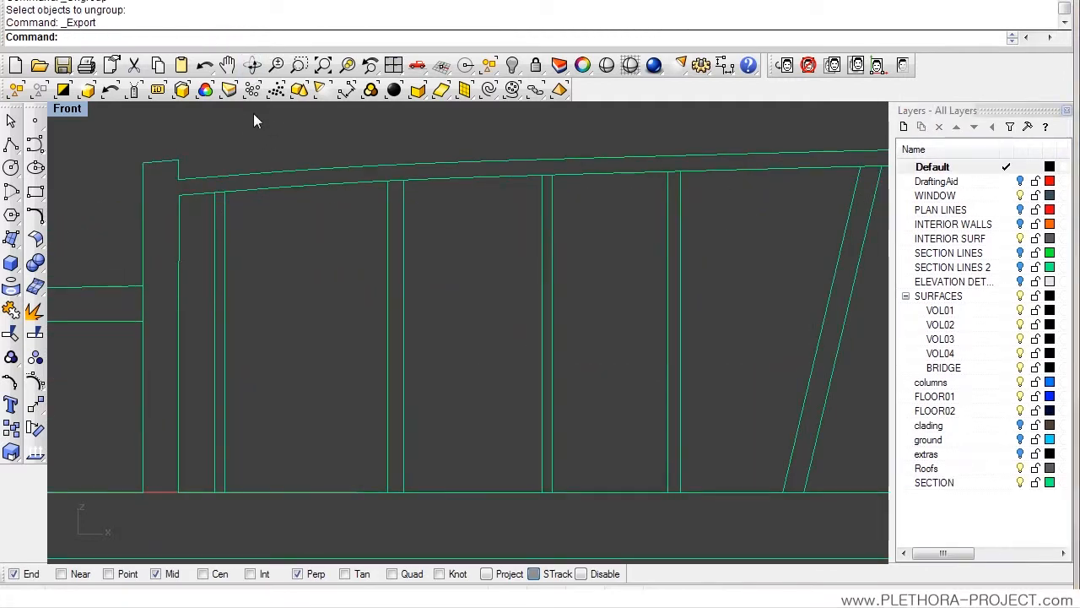
Step: Export the section's outer and inner outlines to the Desktop as the Illustrator file SECTION TEST01
left_click(152, 166)
scroll(290, 307, "down", 2)
right_click_drag(291, 301, 343, 283)
scroll(358, 277, "down", 4)
scroll(460, 321, "down", 4)
scroll(488, 327, "up", 2)
right_click_drag(468, 322, 274, 308)
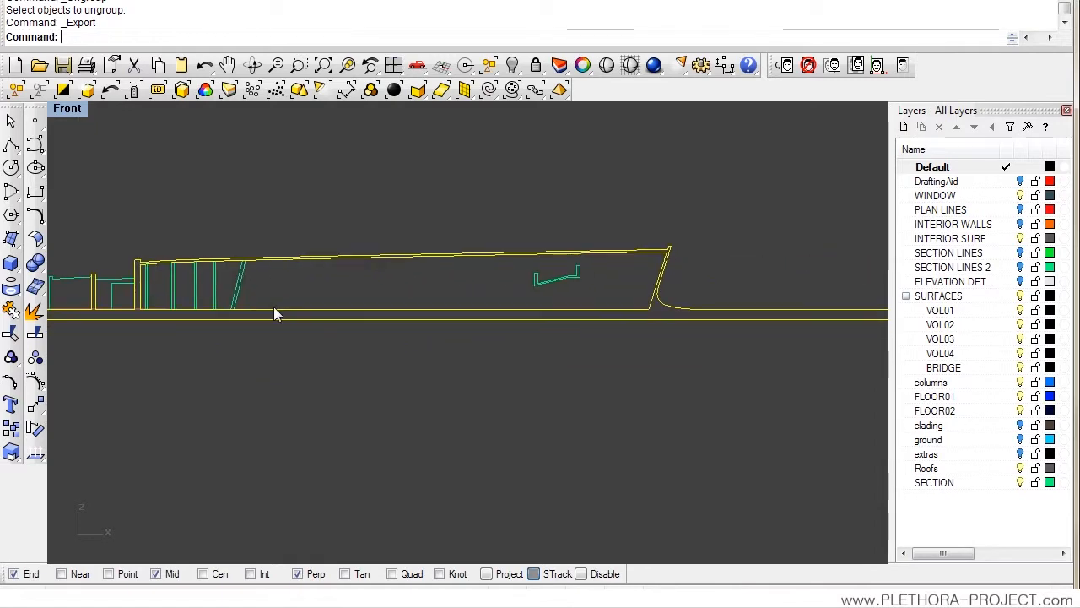
key("alt+f")
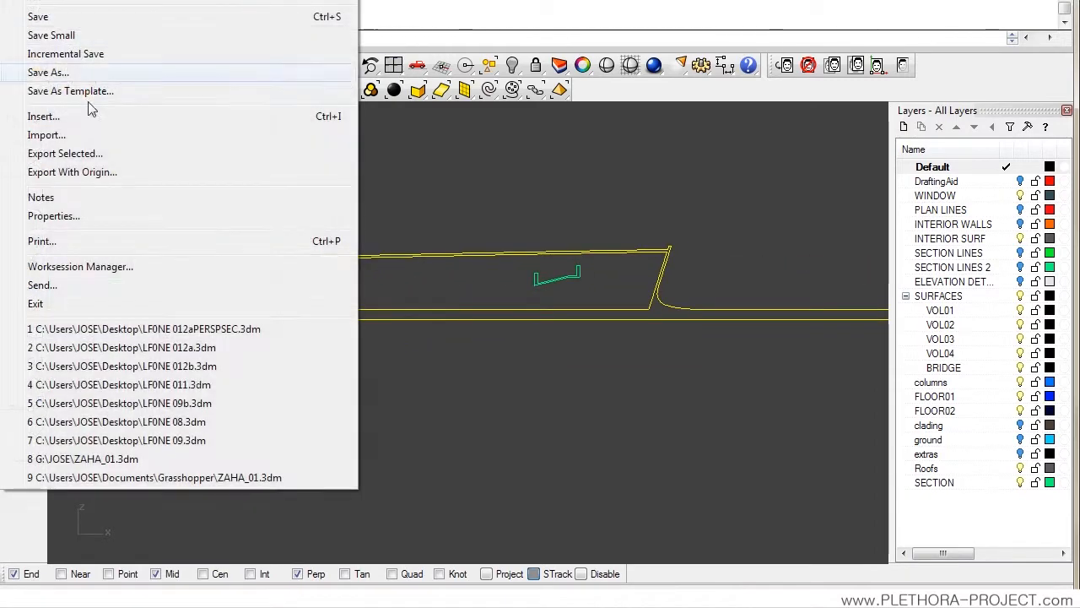
left_click(81, 153)
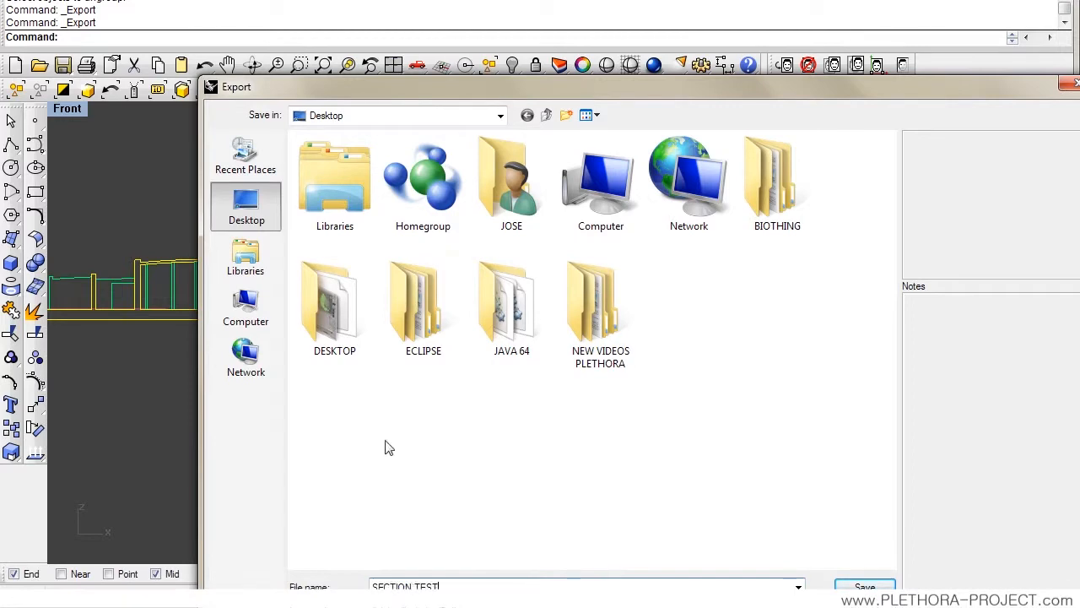
key("Return")
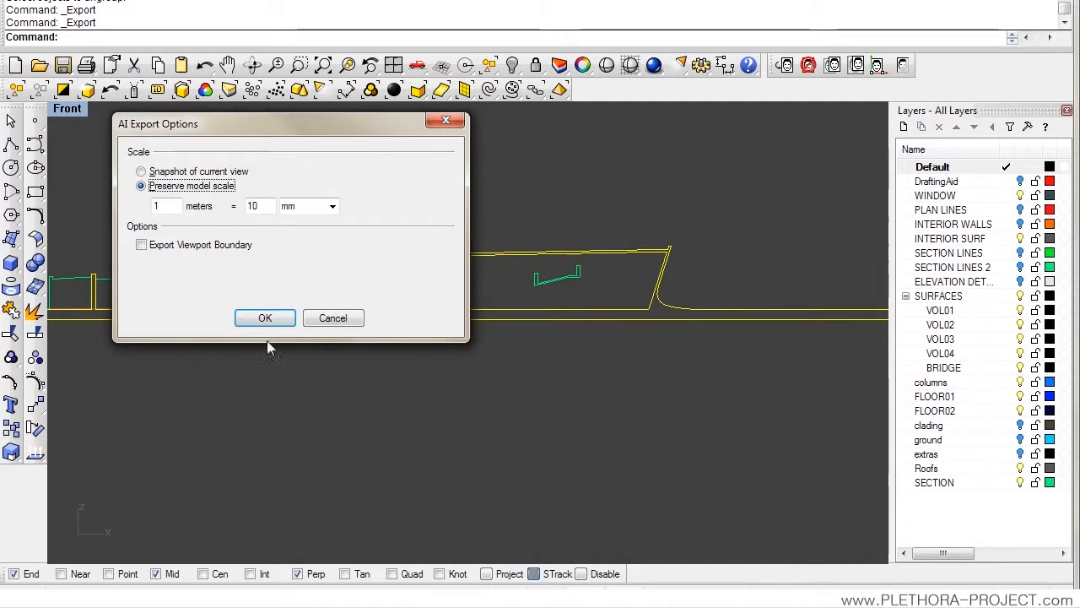
Step: Complete the Illustrator export with the model scale preserved at 1 meter = 10 mm, and clear the curve selection
left_click(143, 173)
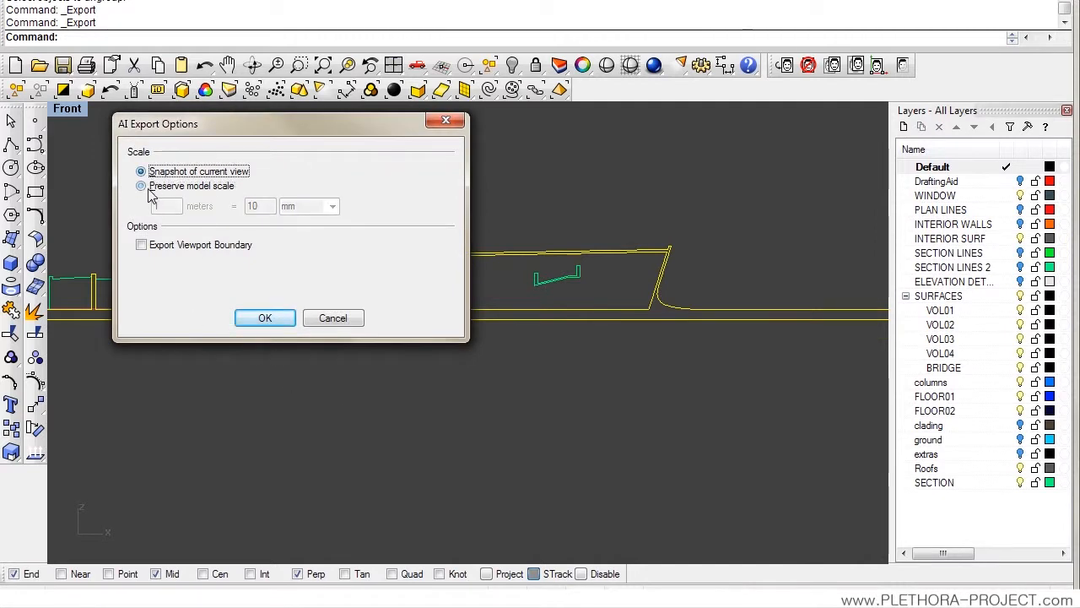
left_click(142, 186)
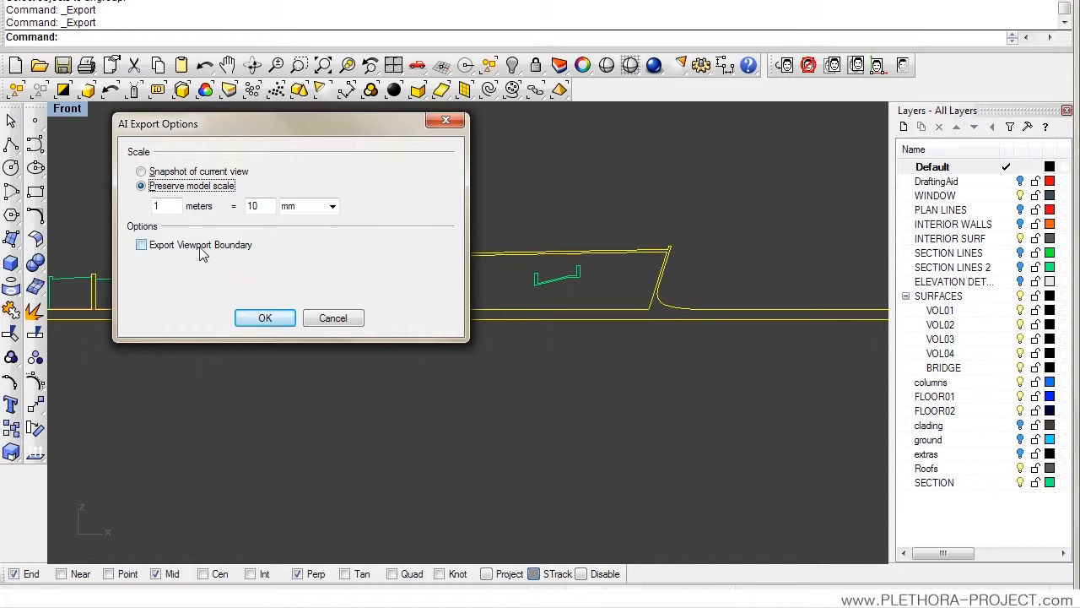
left_click(265, 317)
right_click_drag(240, 283, 281, 289)
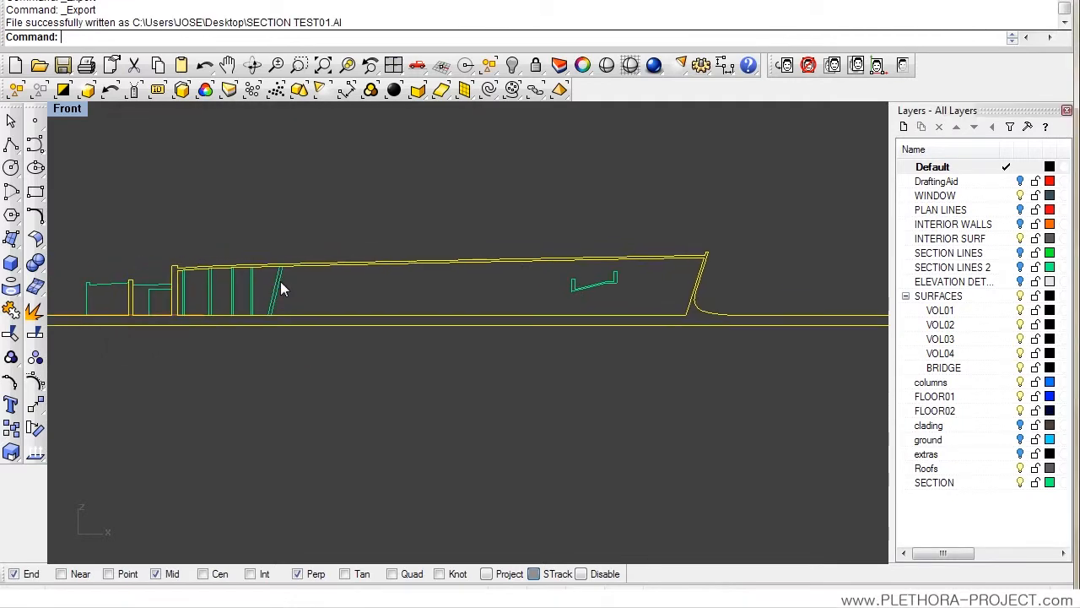
key("Escape")
Step: Switch to Adobe Illustrator and open SECTION TEST01.AI from the Desktop
left_click(173, 599)
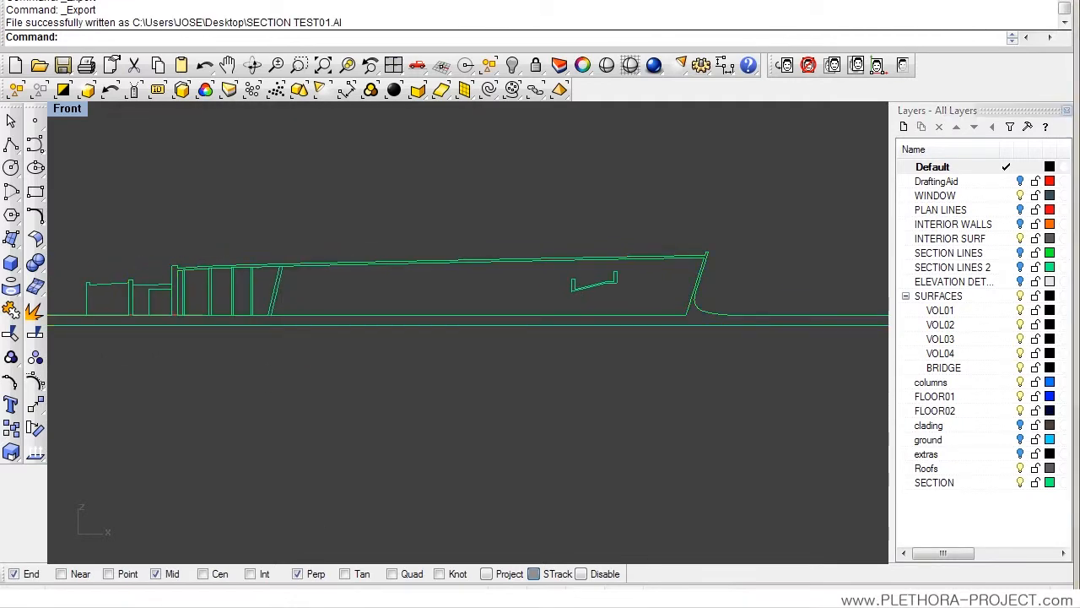
left_click(38, 19)
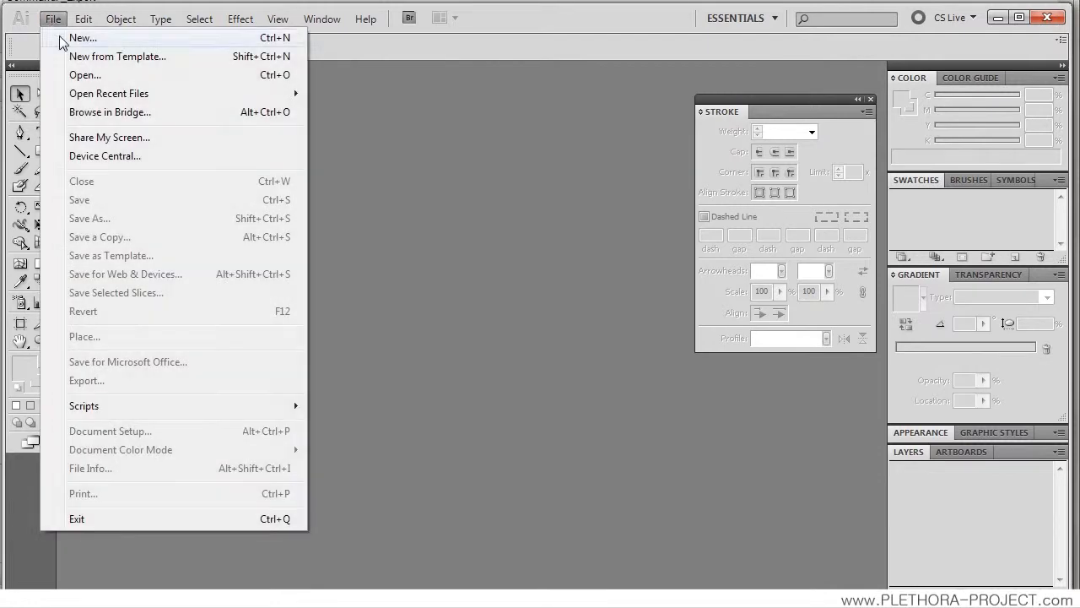
left_click(81, 73)
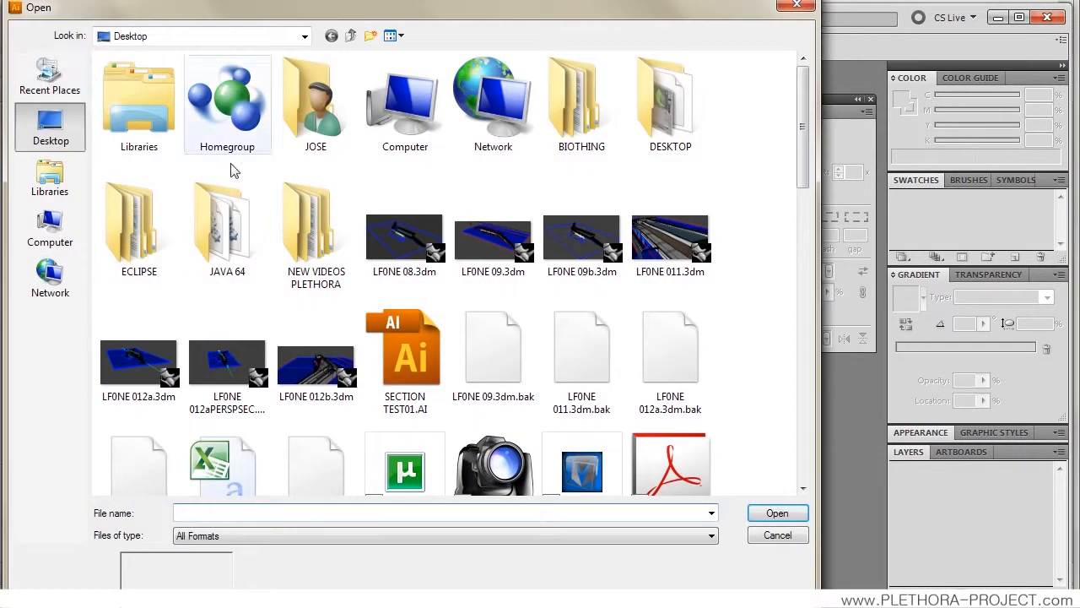
double_click(421, 367)
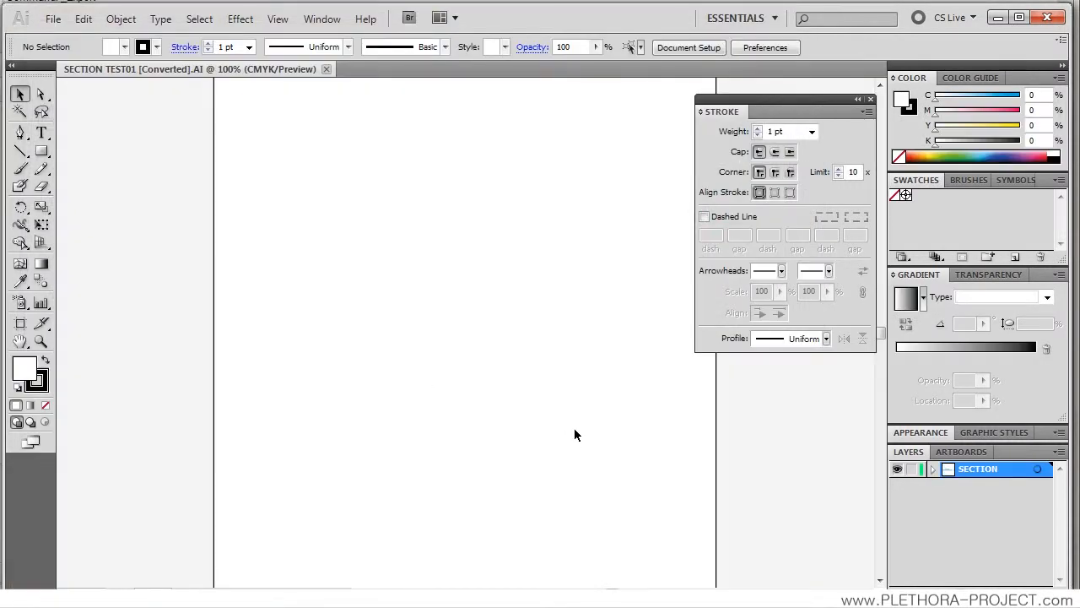
Step: Swap the outer section outline's fill and stroke so the shape is solid teal without a stroke
left_click_drag(576, 436, 388, 374)
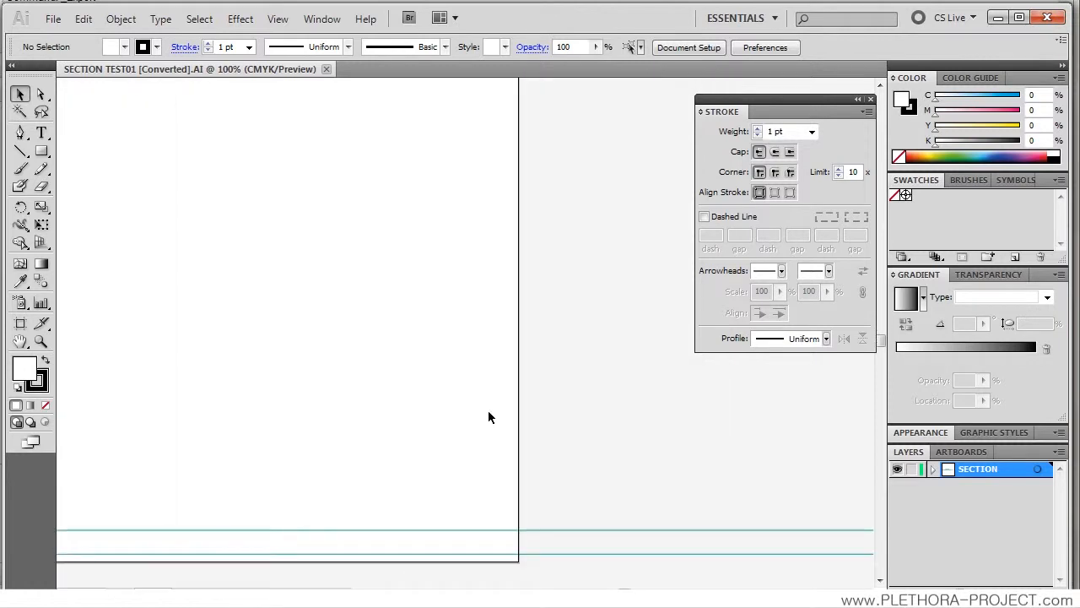
scroll(489, 412, "down", 4, "alt")
mouse_move(615, 443)
left_mouse_down()
mouse_move(482, 398)
mouse_move(344, 384)
left_mouse_up()
left_click_drag(550, 397, 427, 395)
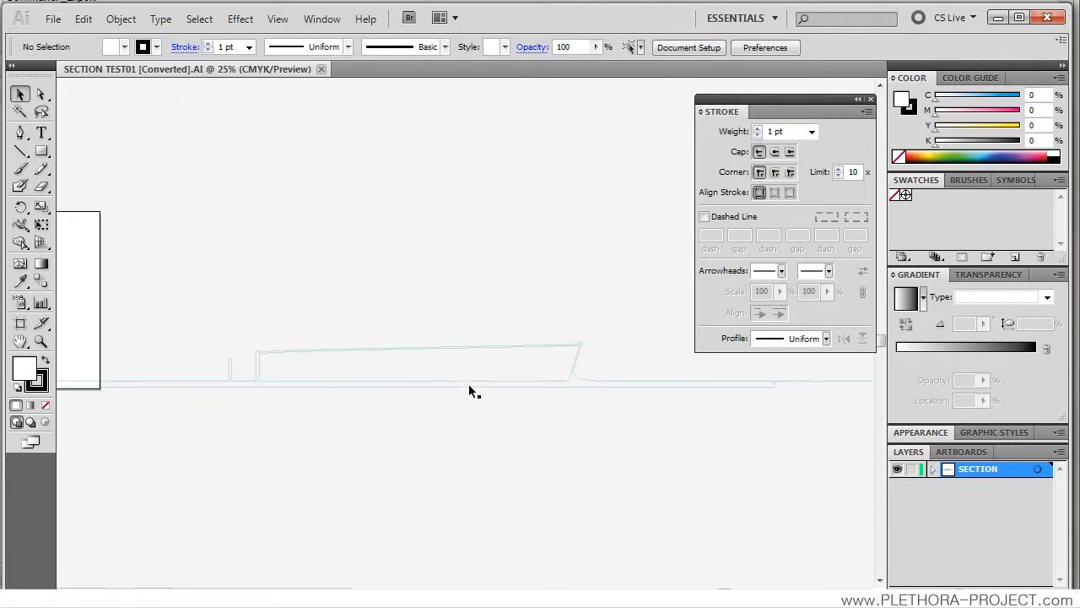
scroll(439, 388, "up", 3, "alt")
scroll(453, 439, "down", 3, "alt")
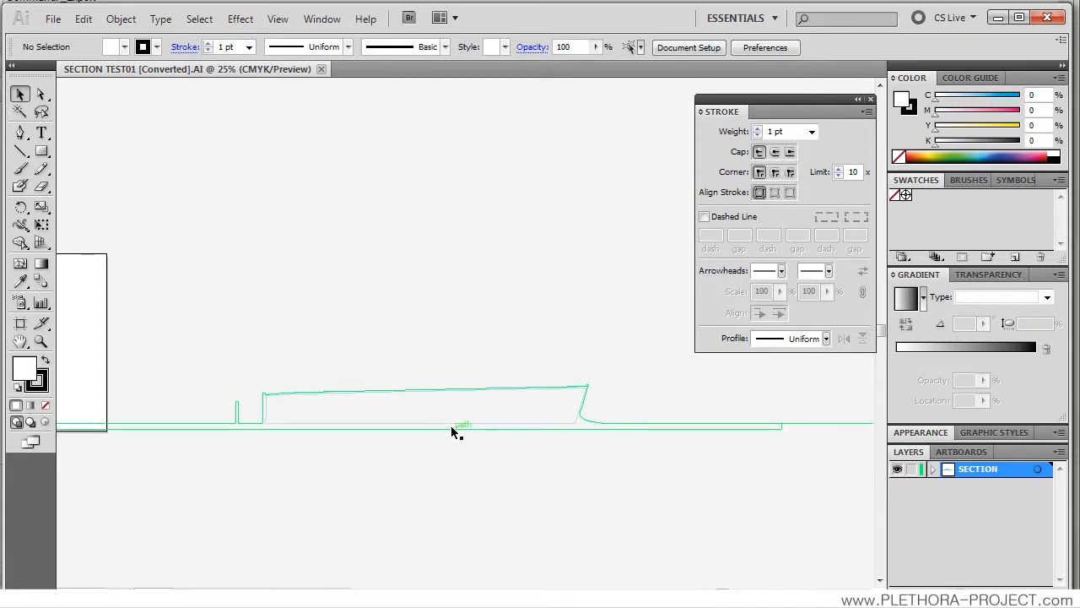
left_click_drag(463, 512, 484, 386)
scroll(394, 330, "up", 2, "alt")
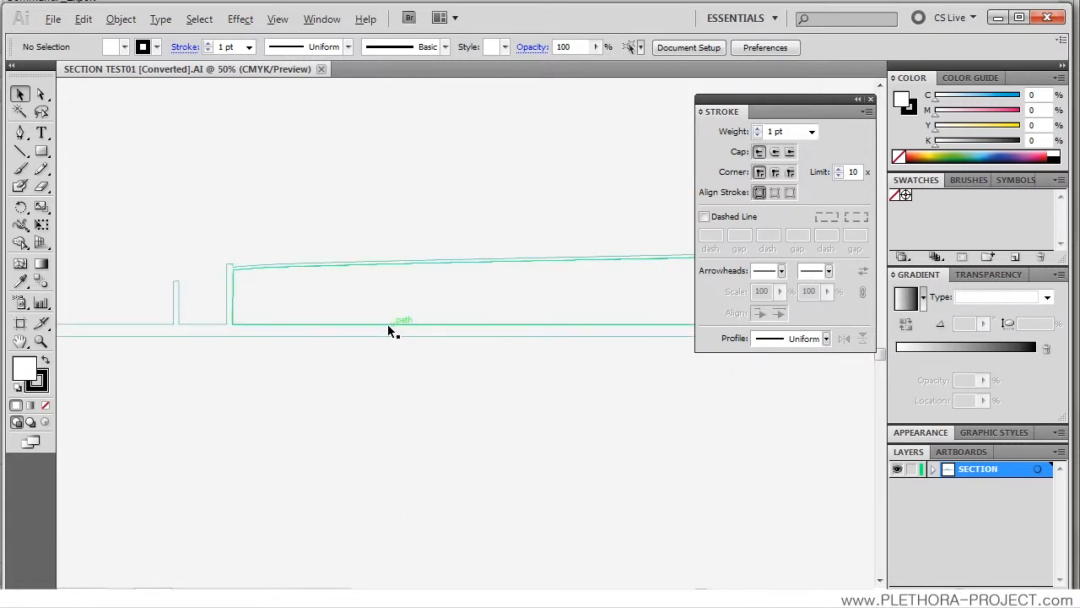
left_click(371, 336)
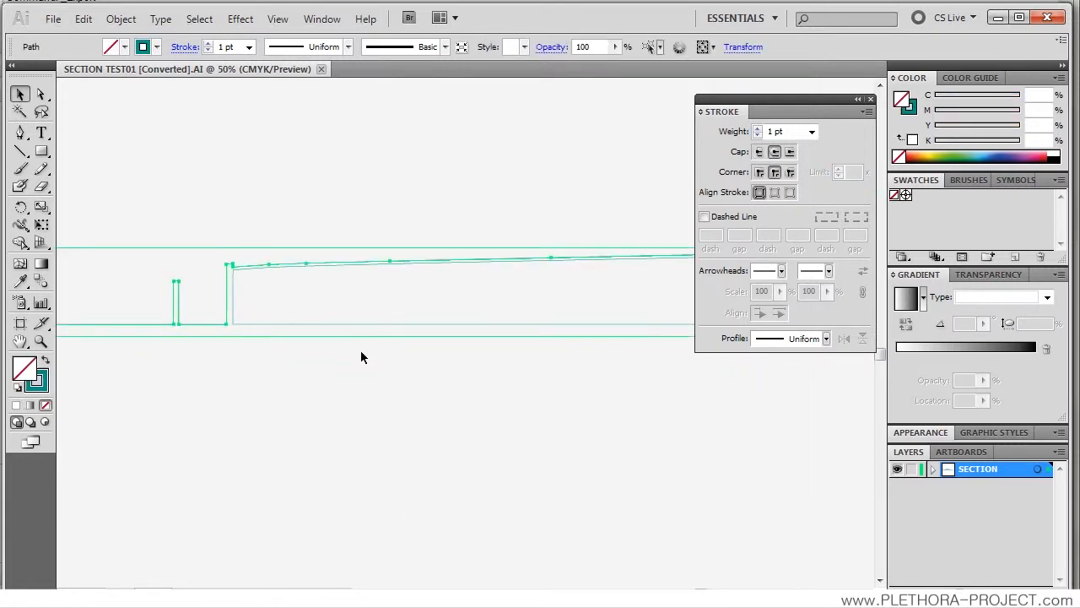
left_click(43, 361)
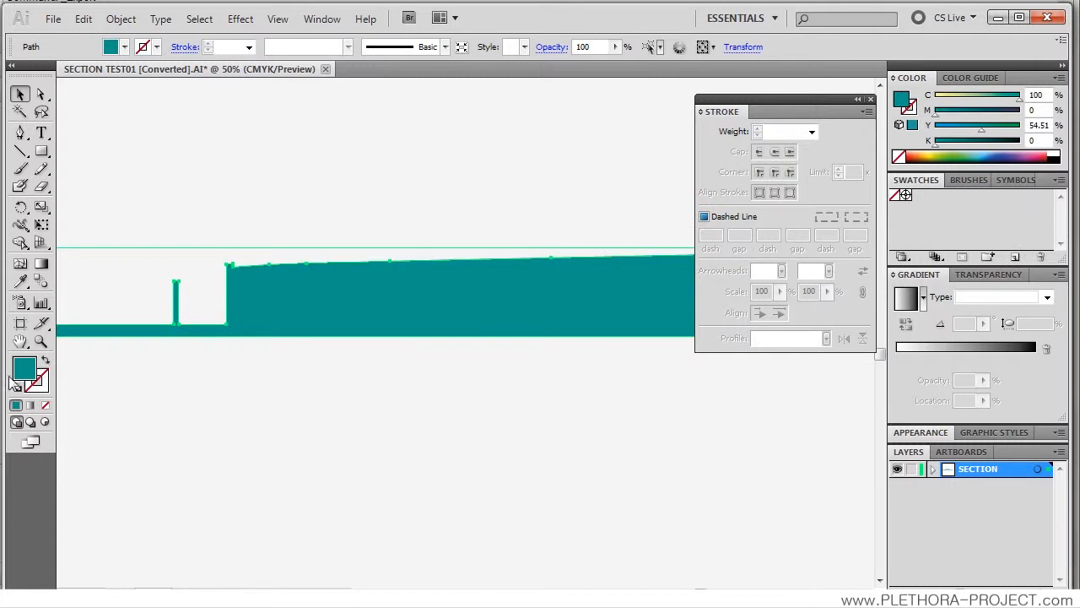
left_click(428, 412)
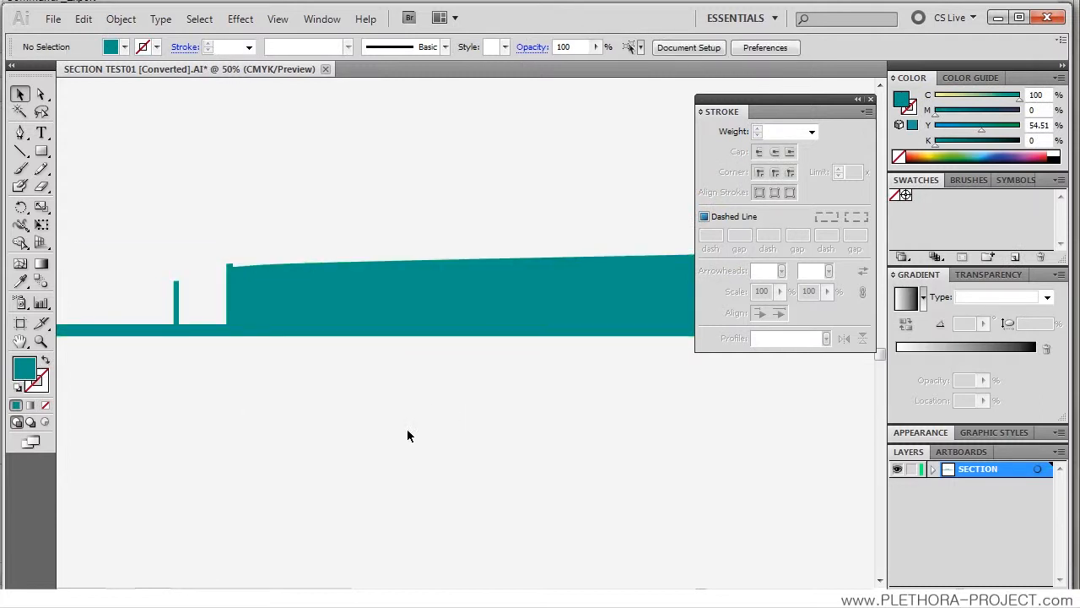
Step: Combine the section's outer and inner outlines into one compound path so the interior is cut out of the fill, and clear the selection
left_click(340, 326)
left_click(353, 377)
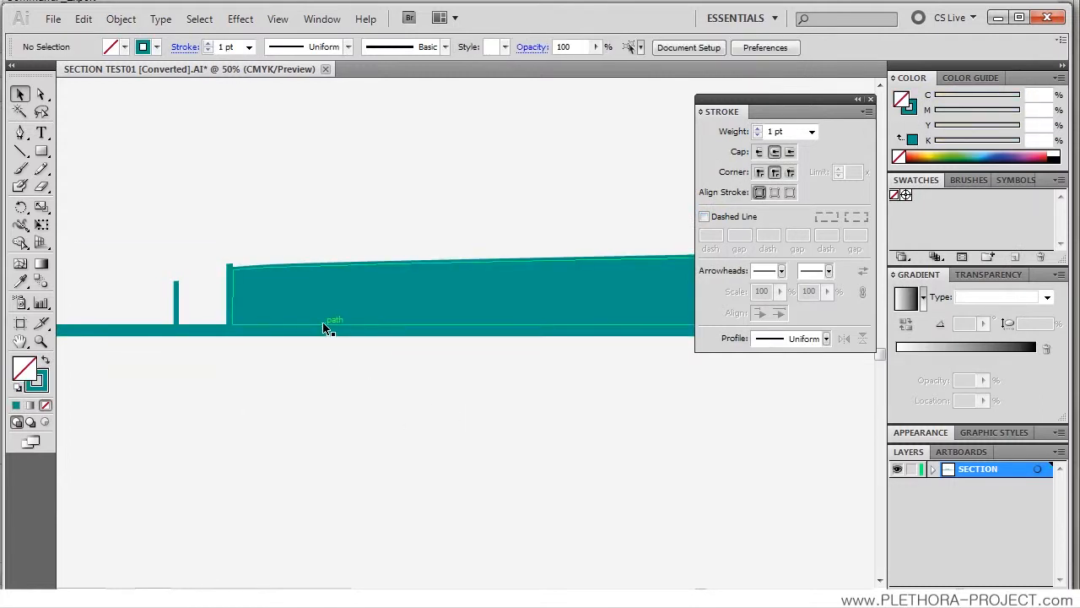
left_click(292, 335)
scroll(310, 331, "up", 1, "alt")
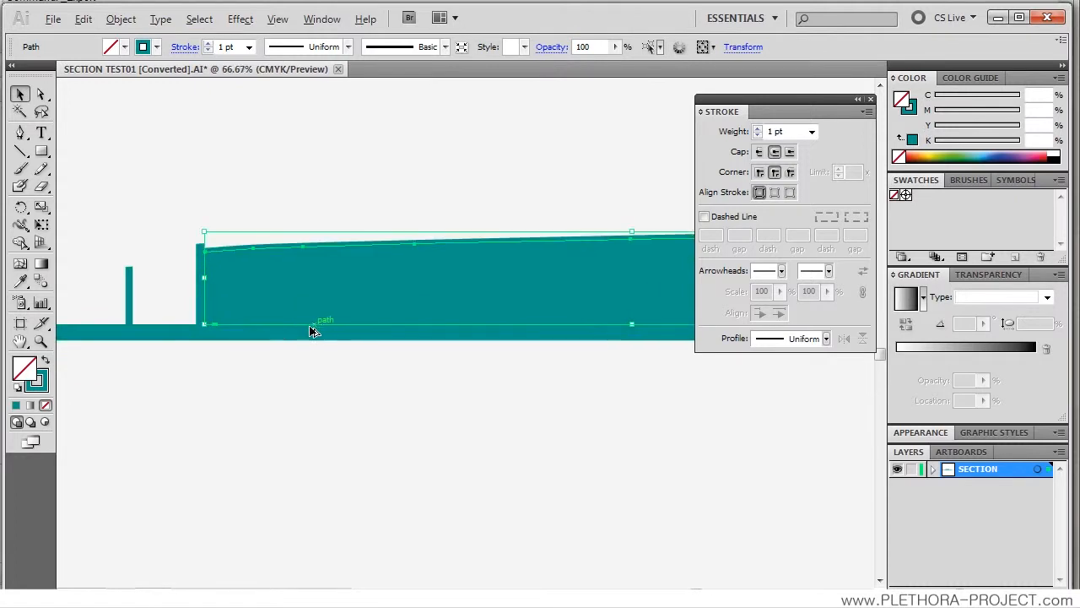
left_click(277, 379)
left_click(278, 333)
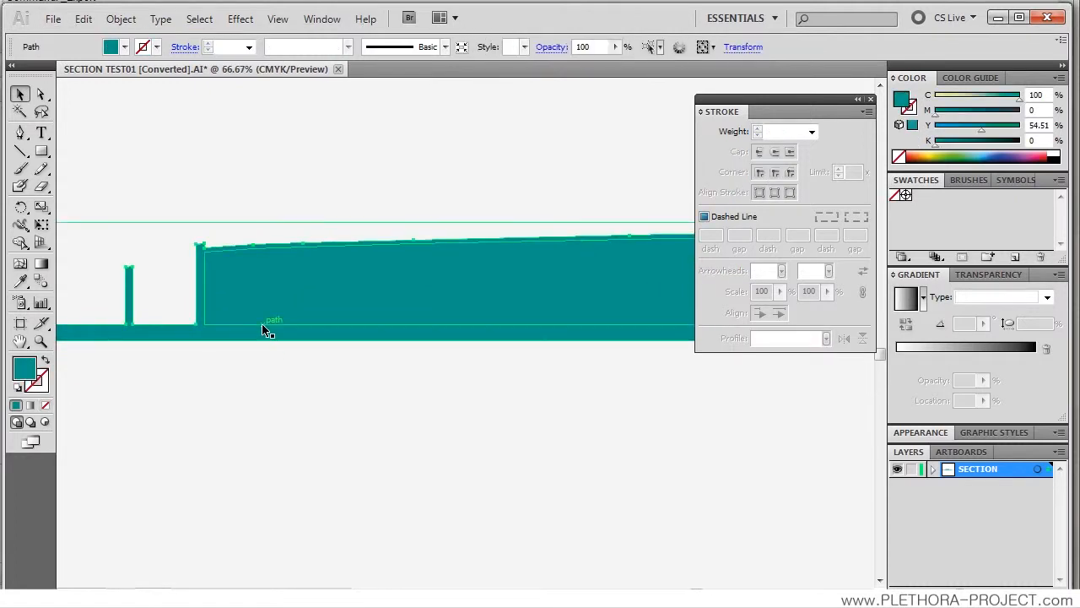
left_click(264, 331, "shift")
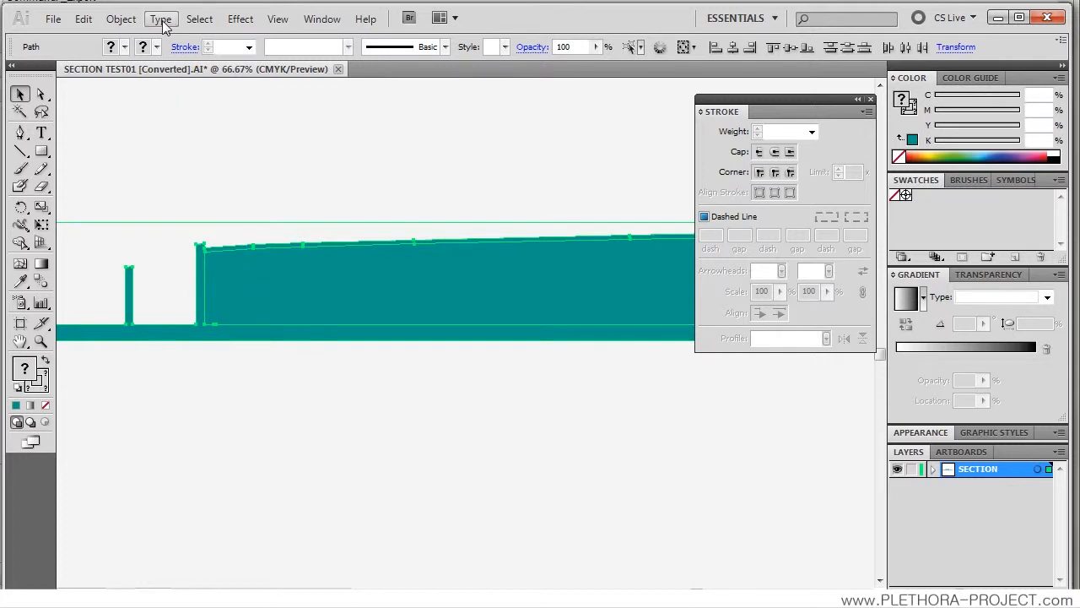
left_click(121, 19)
mouse_move(158, 523)
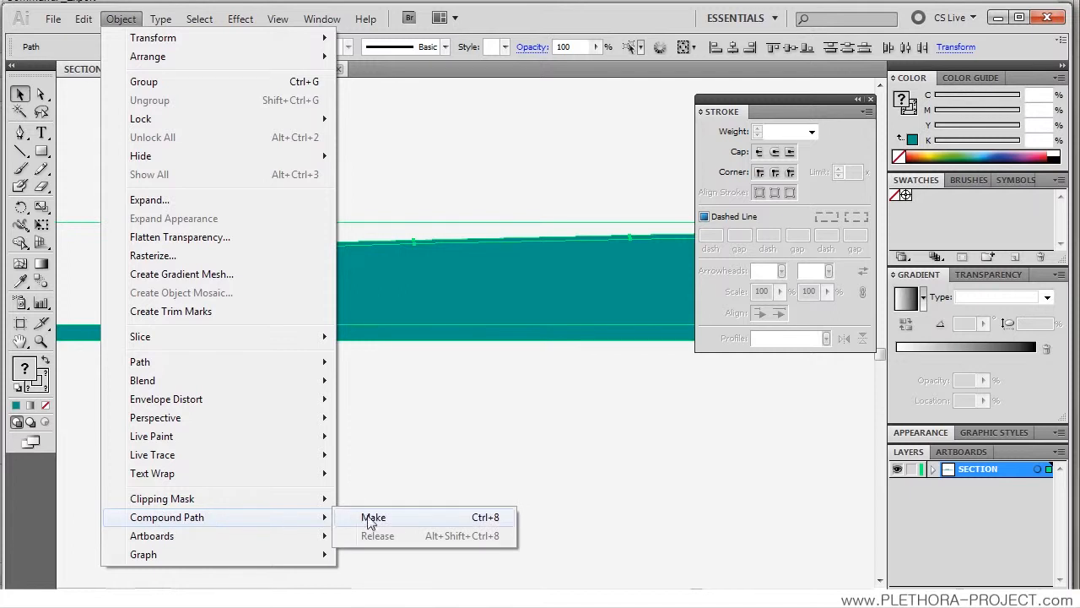
left_click(374, 518)
left_click(384, 451)
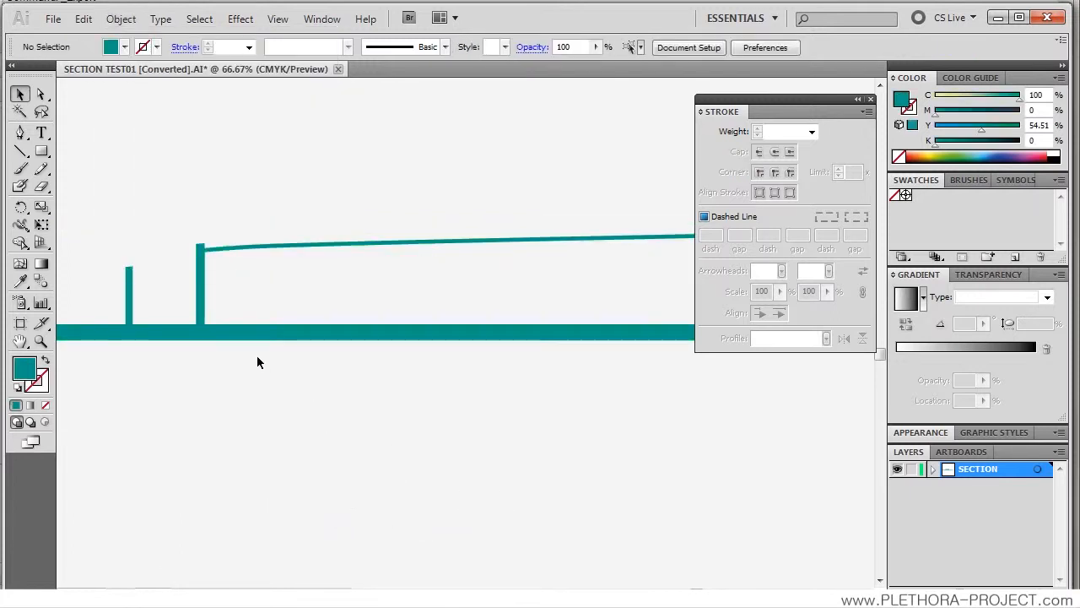
Step: Examine the compound section's ground line, walls and roof, both close up and as a whole
left_click(258, 339)
left_click(473, 404)
scroll(475, 405, "down", 3, "alt")
left_click_drag(555, 410, 421, 368)
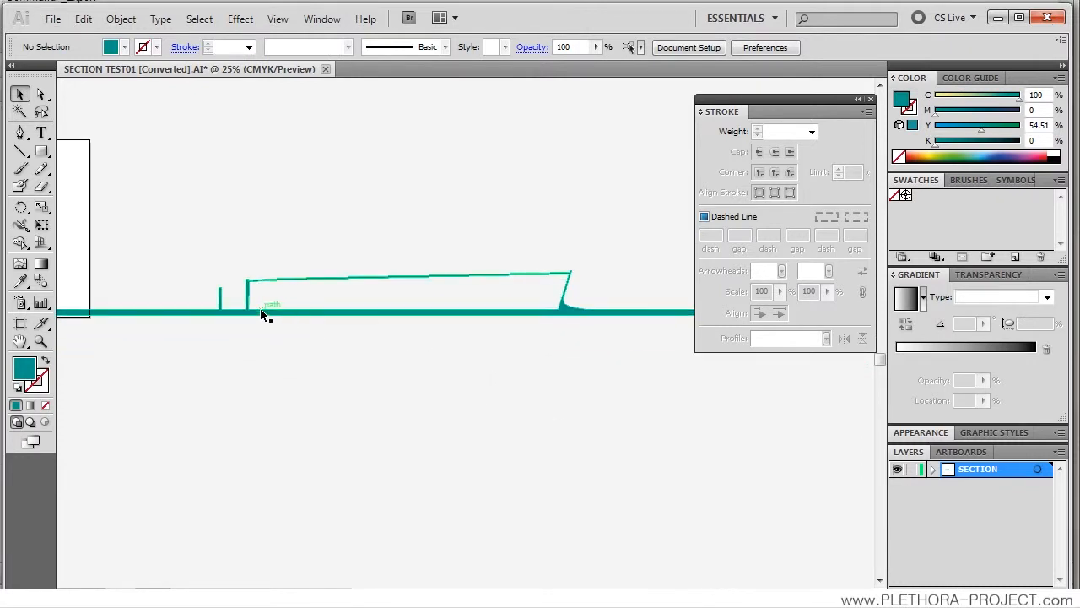
scroll(260, 308, "up", 5, "alt")
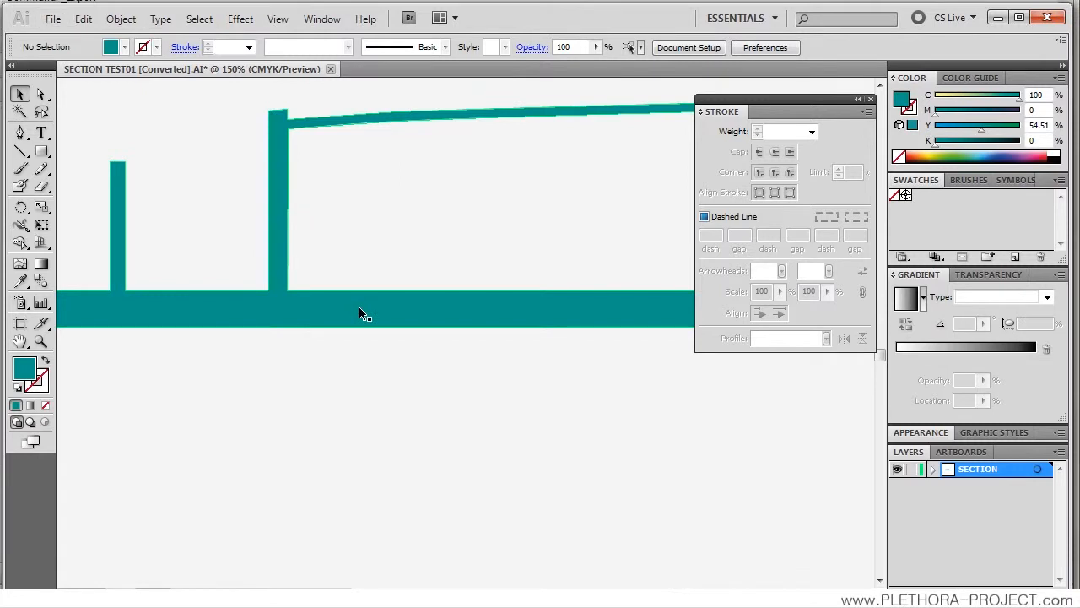
scroll(362, 314, "down", 2, "alt")
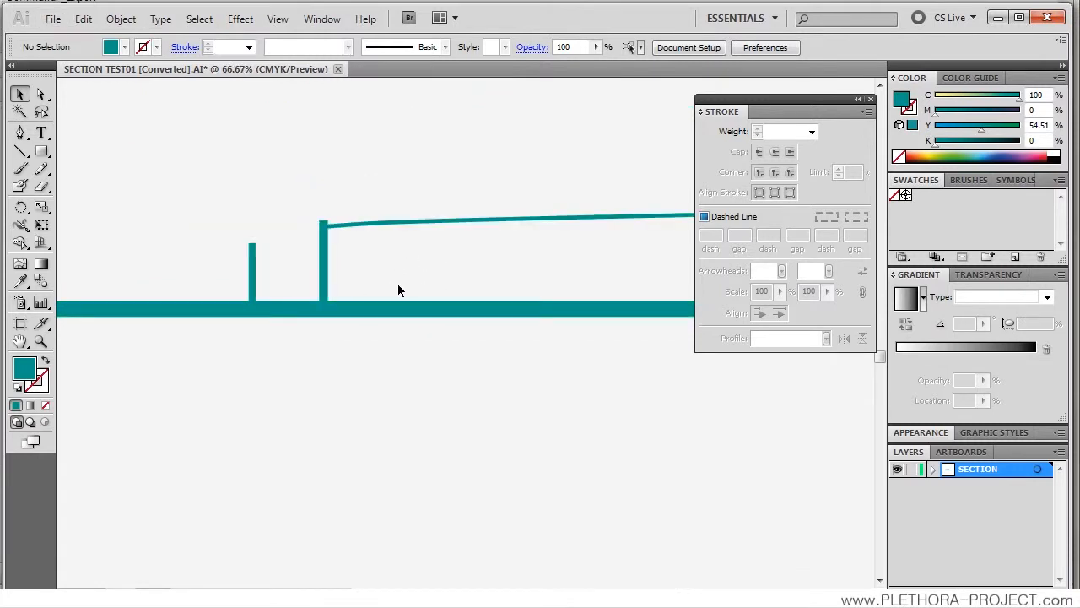
left_click_drag(480, 260, 395, 283)
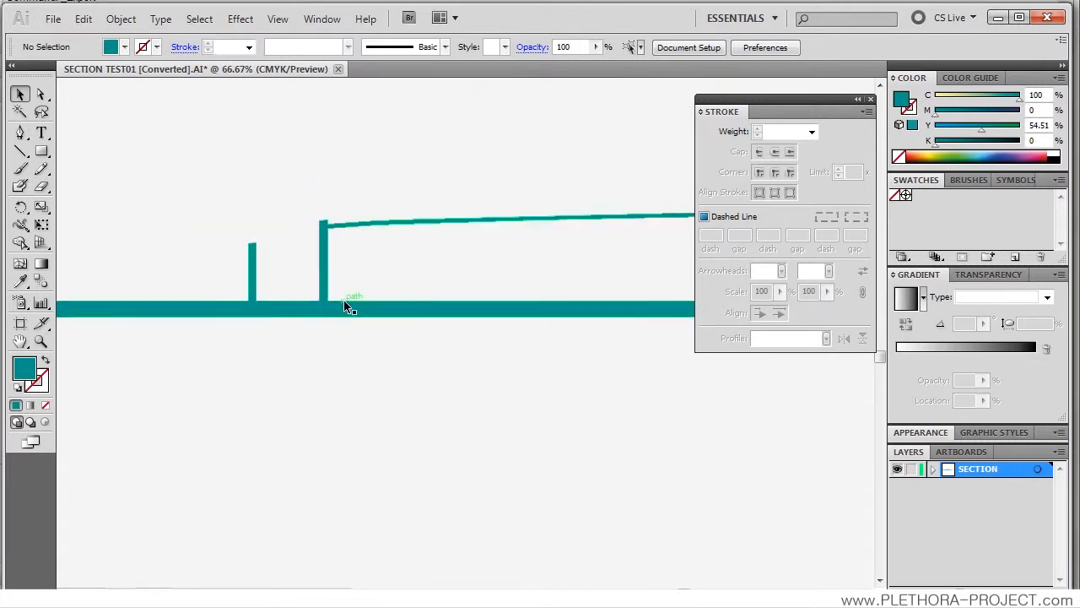
scroll(349, 300, "up", 3, "alt")
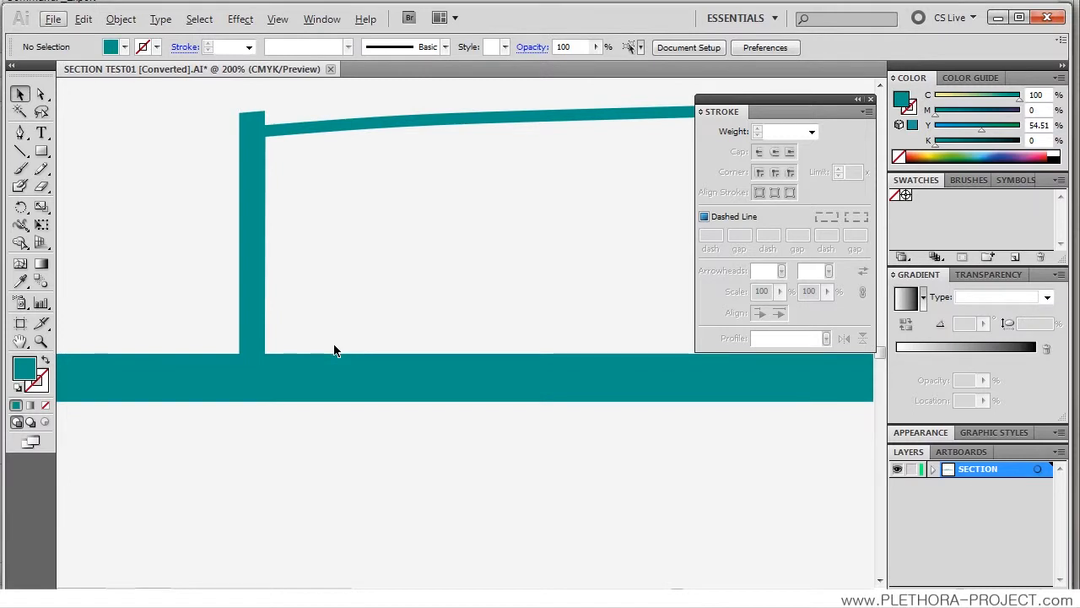
scroll(334, 353, "up", 1, "alt")
scroll(312, 393, "down", 4, "alt")
left_click_drag(470, 353, 316, 313)
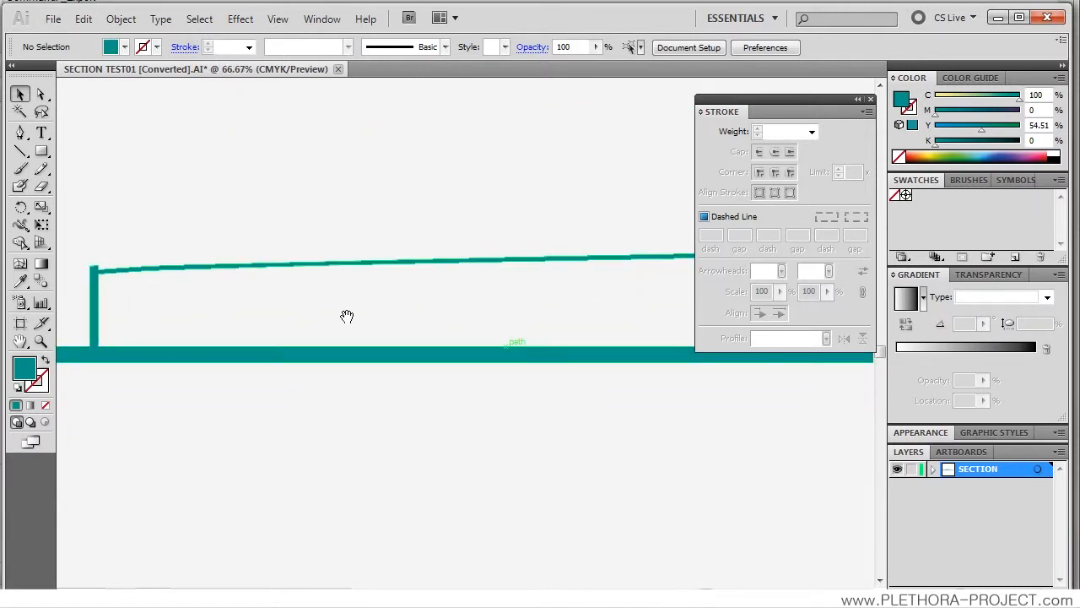
scroll(411, 346, "down", 3, "alt")
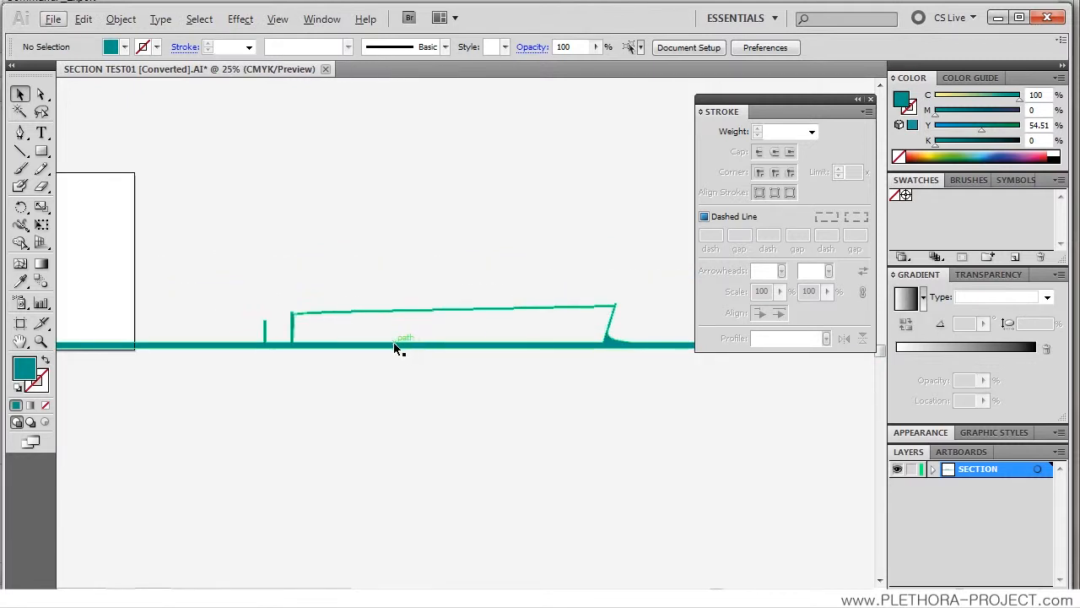
scroll(432, 355, "up", 2, "alt")
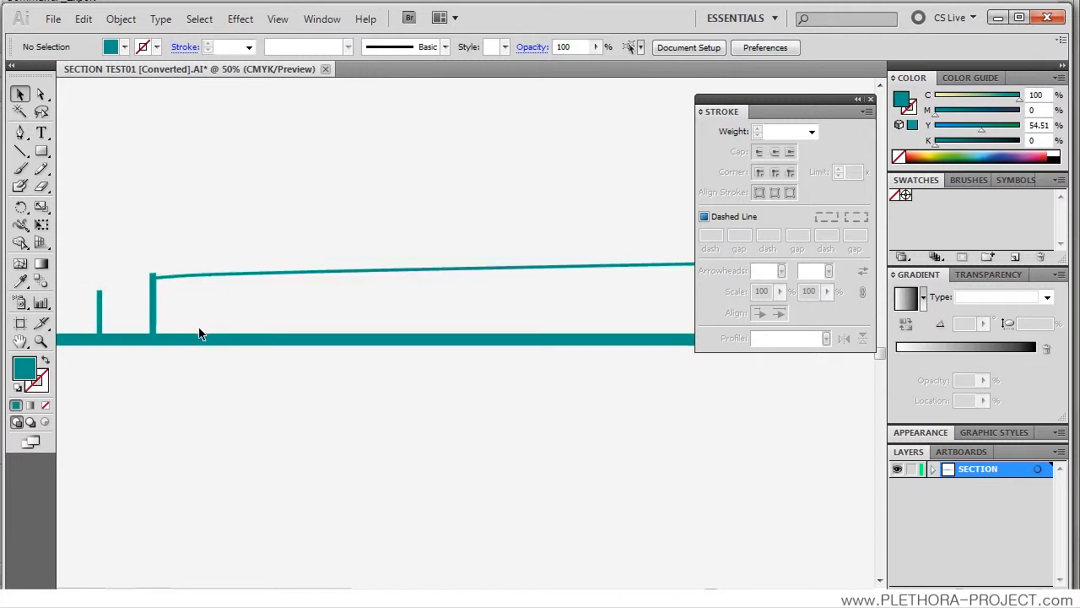
scroll(295, 337, "down", 3, "alt")
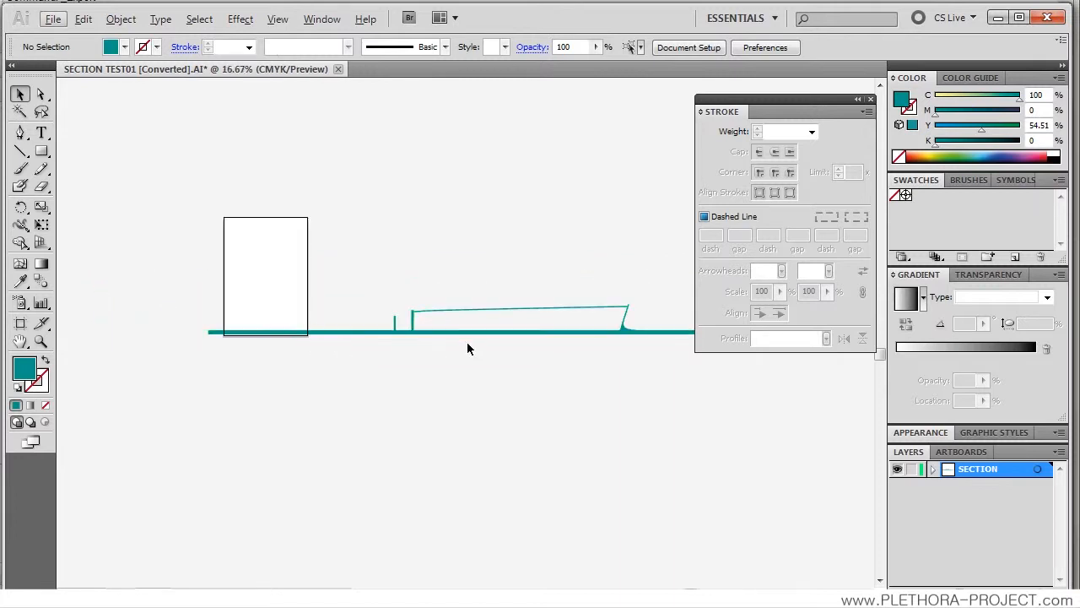
scroll(478, 341, "up", 1, "alt")
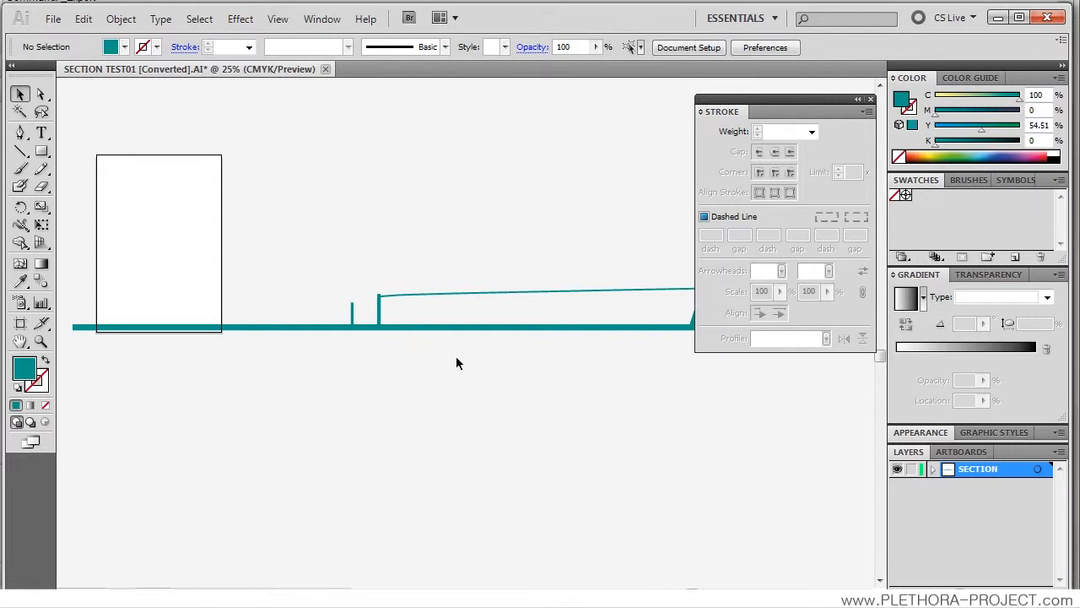
Step: Change the compound section's fill to dark grey, C 67.21, M 57.65, Y 54.72, K 61.09, and collapse the Stroke panel
left_click(380, 324)
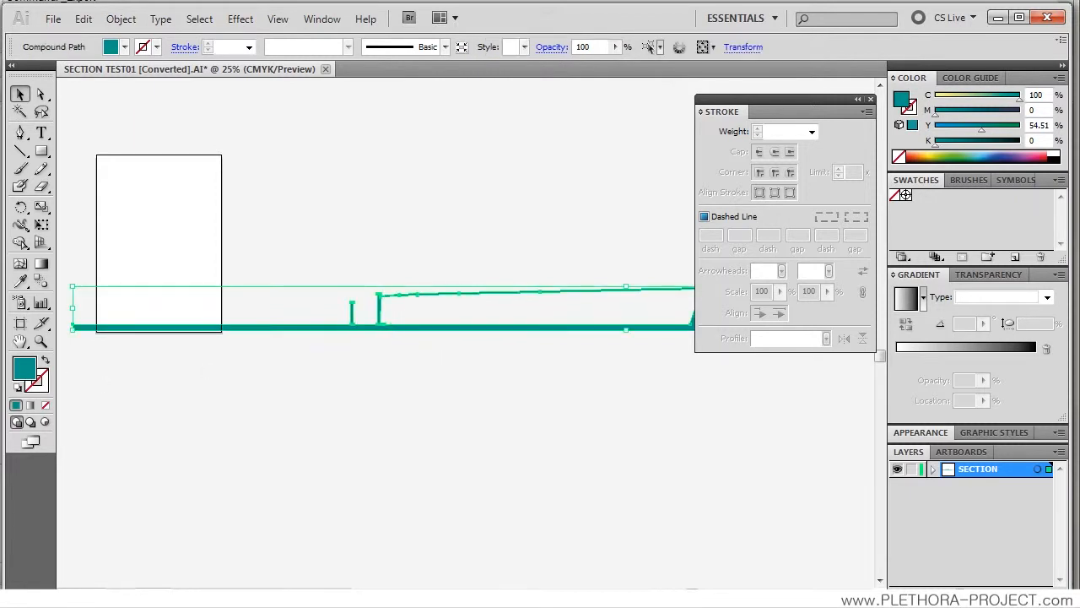
double_click(37, 377)
left_click_drag(362, 359, 319, 372)
left_click(713, 209)
left_click(419, 254)
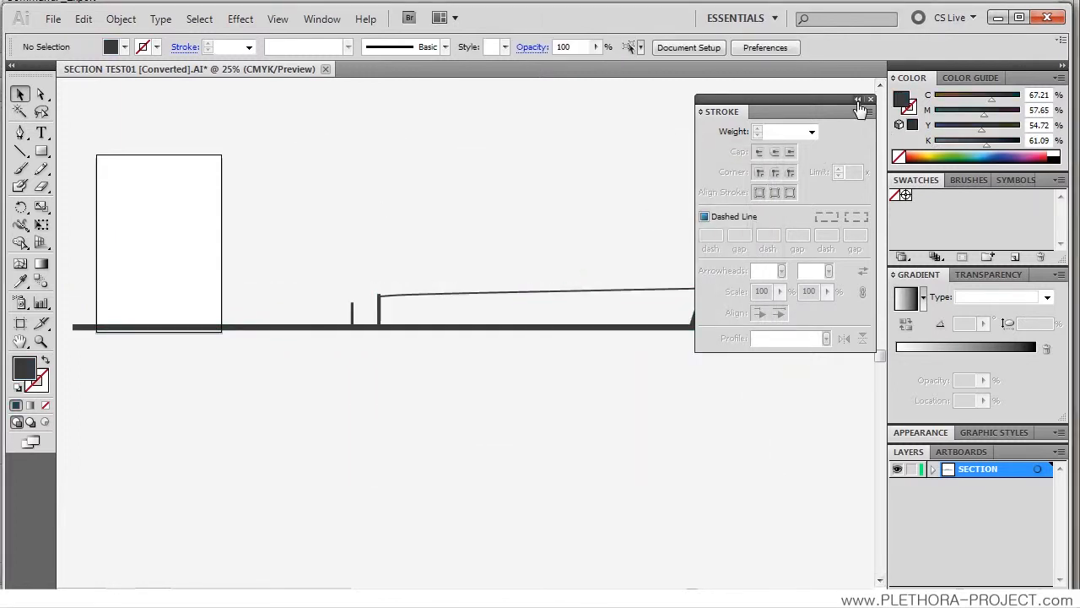
left_click(857, 99)
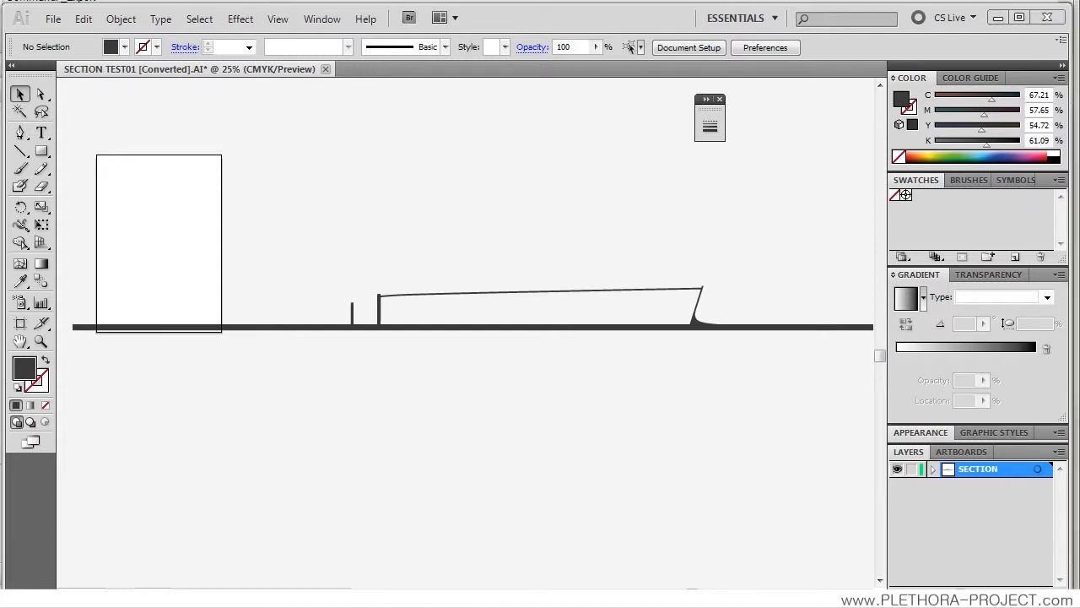
Step: Switch to Rhinoceros and show all hidden objects with the Perspective view maximized
left_click(338, 598)
mouse_move(494, 357)
right_mouse_down()
mouse_move(565, 344)
mouse_move(526, 385)
right_mouse_up()
scroll(564, 344, "down", 8)
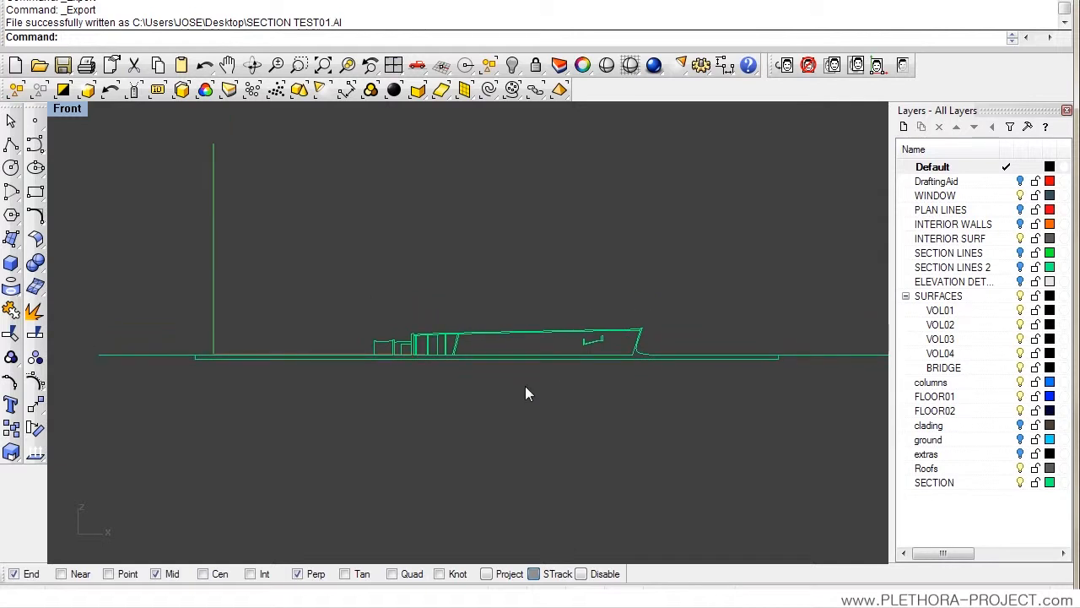
double_click(73, 110)
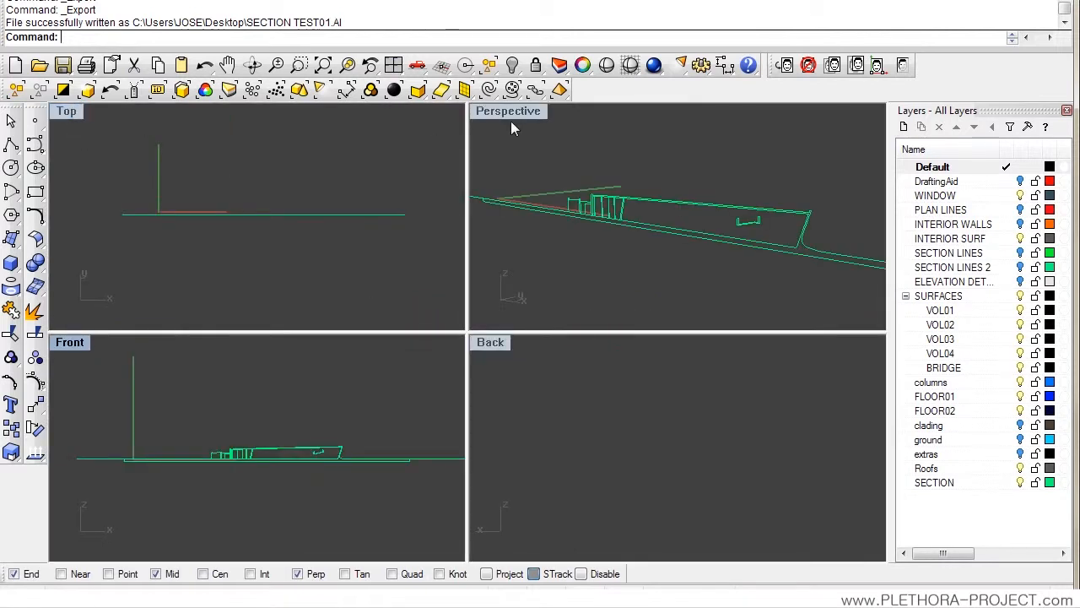
right_click_drag(510, 122, 518, 137)
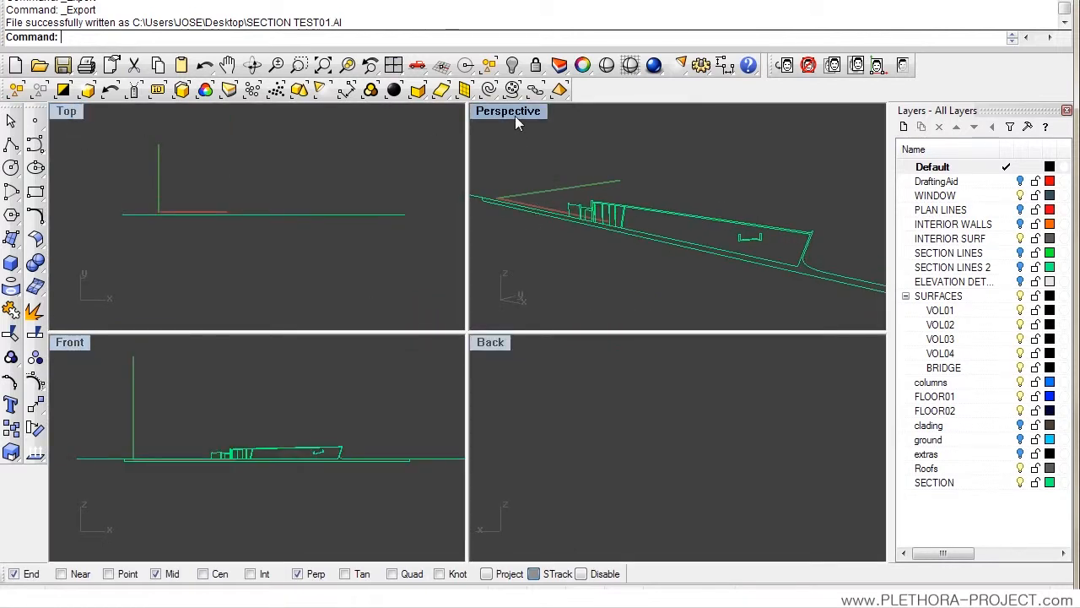
double_click(516, 118)
type("show")
key("Return")
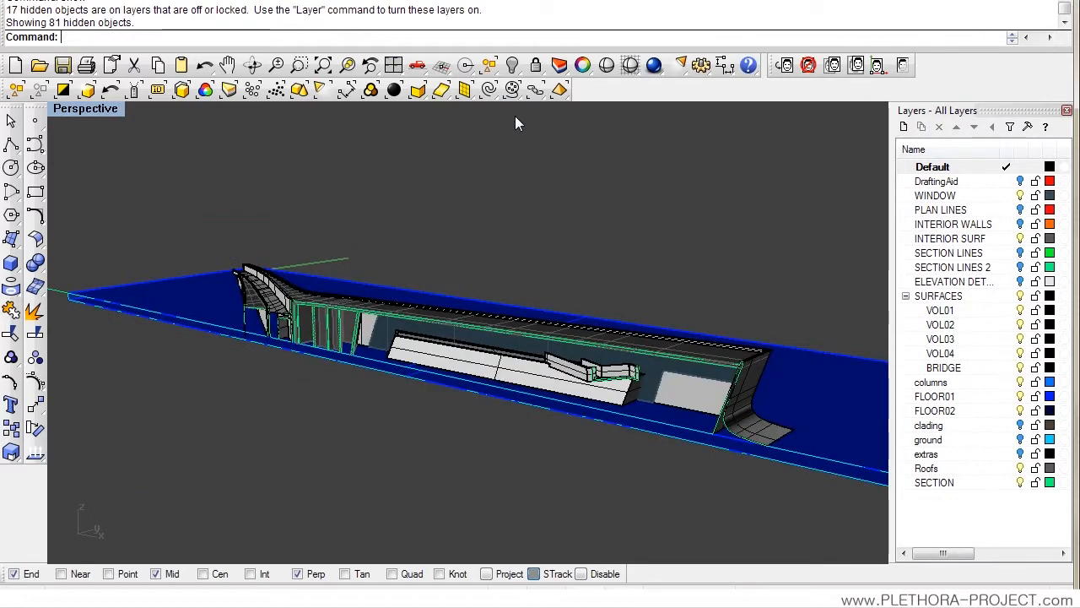
Step: Turn off the SECTION layer and restore the four-view layout
right_click_drag(438, 254, 694, 356)
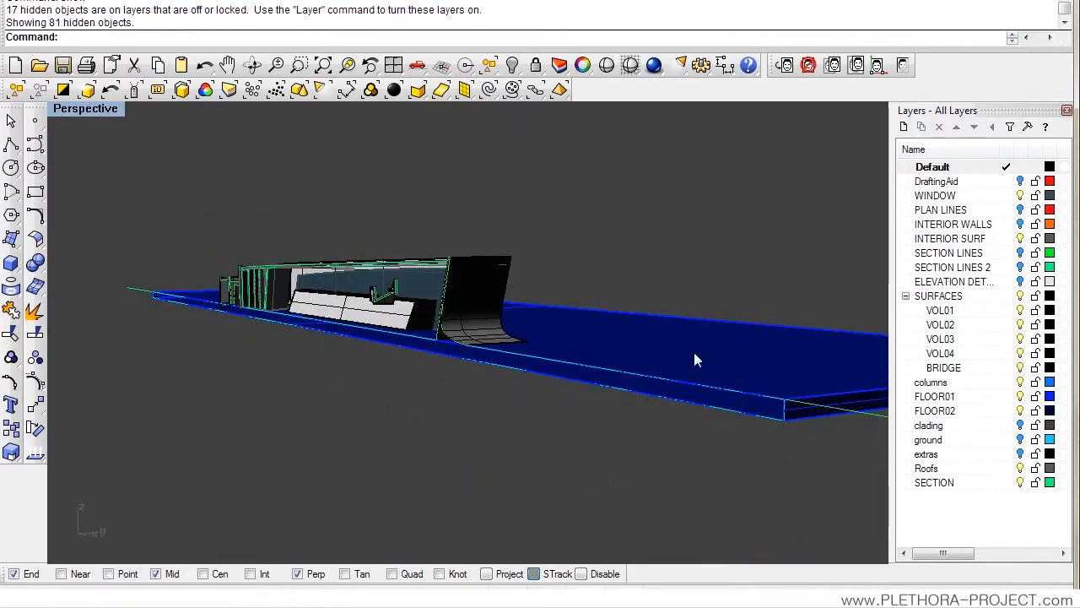
left_click(1020, 483)
right_click_drag(342, 382, 391, 330)
double_click(107, 111)
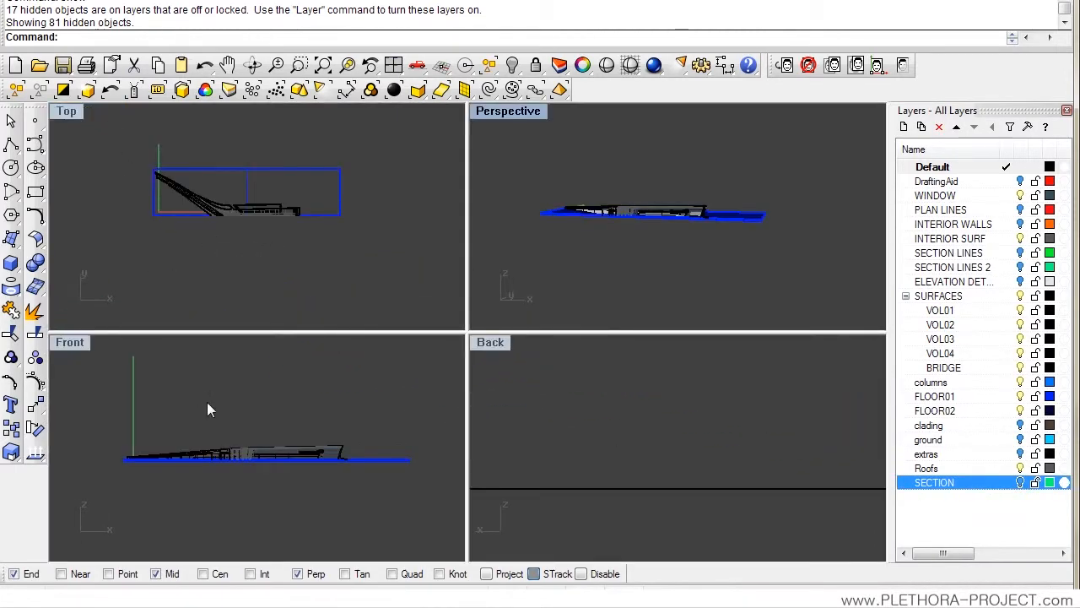
scroll(639, 183, "up", 3)
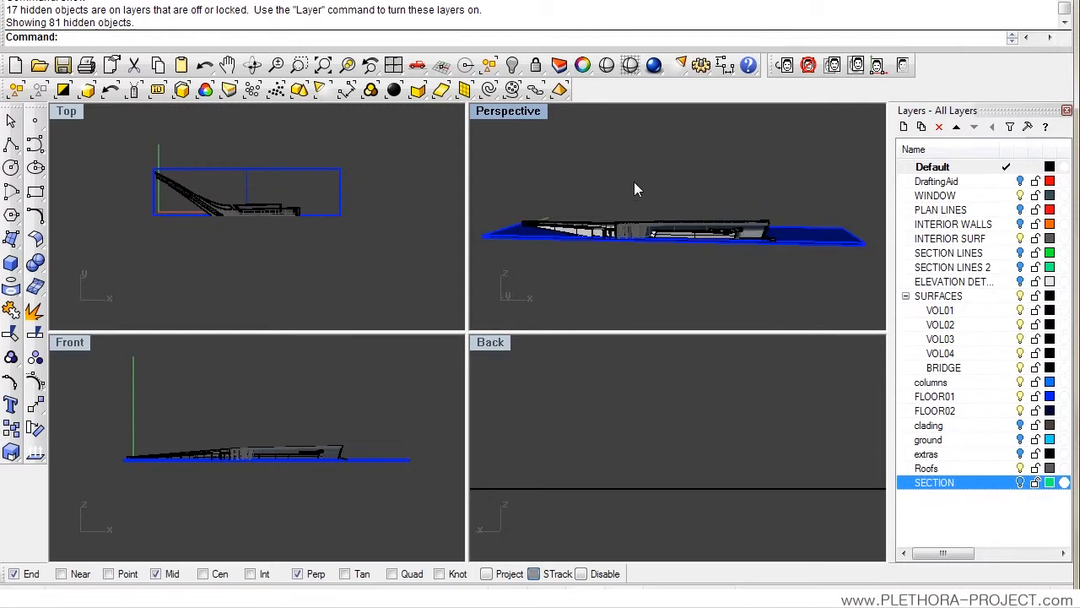
right_click_drag(251, 411, 261, 384)
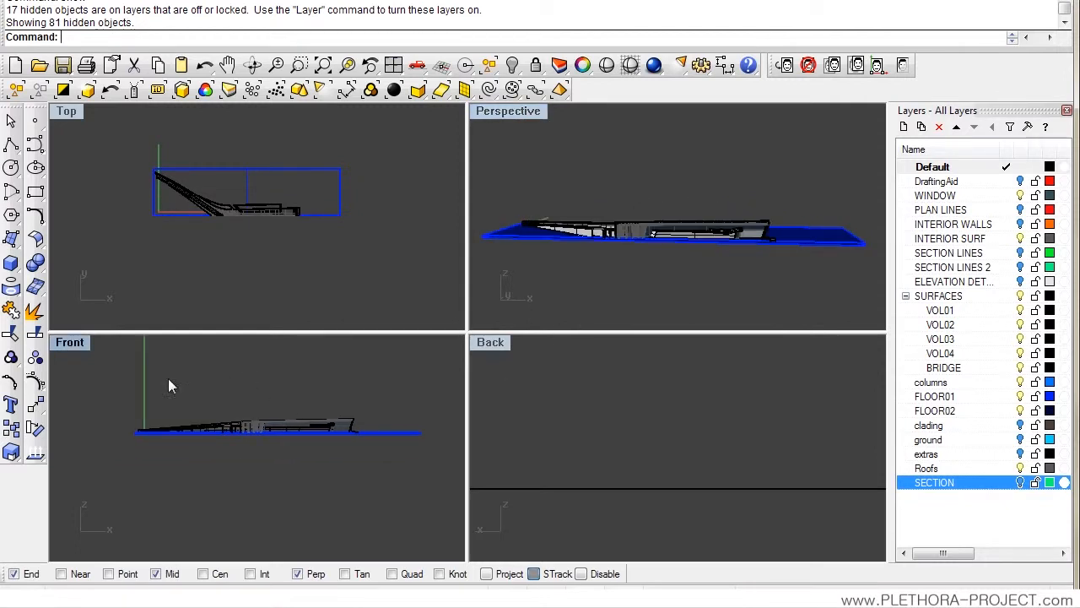
Step: Try Make2D on the whole visible model in the Front view, using the Current View layout with hidden lines shown
double_click(72, 341)
right_click_drag(470, 347, 368, 341)
scroll(369, 271, "up", 4)
scroll(369, 271, "down", 4)
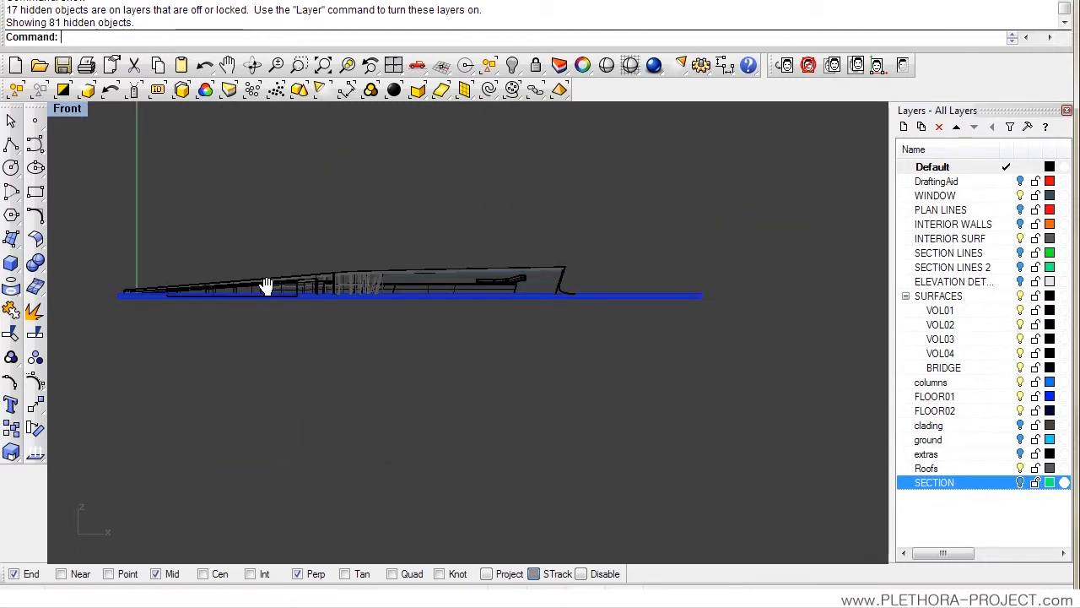
left_click_drag(88, 186, 787, 354)
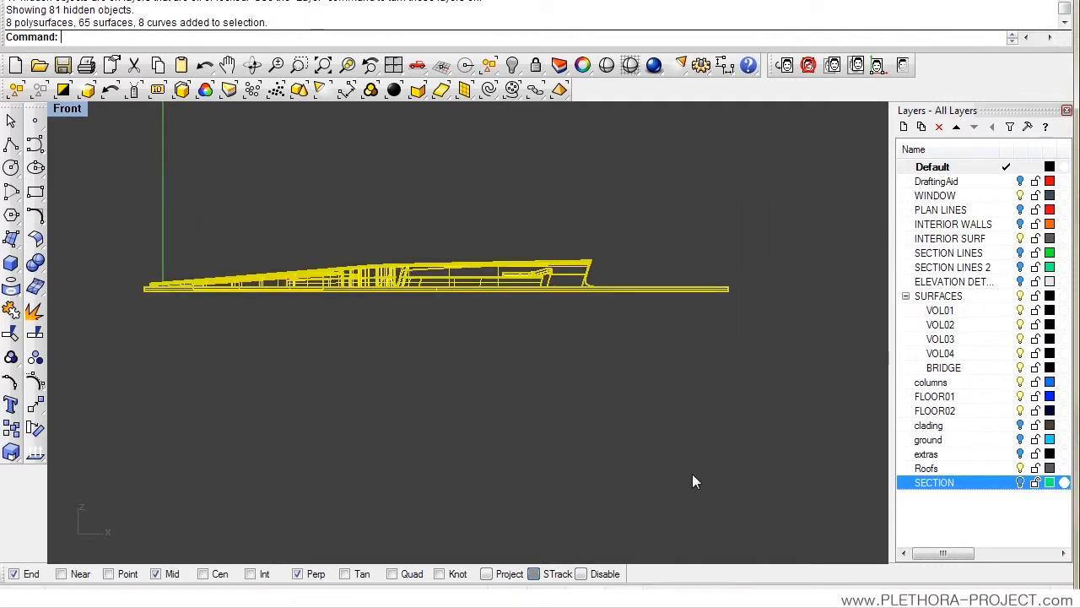
type("Make2D")
key("Return")
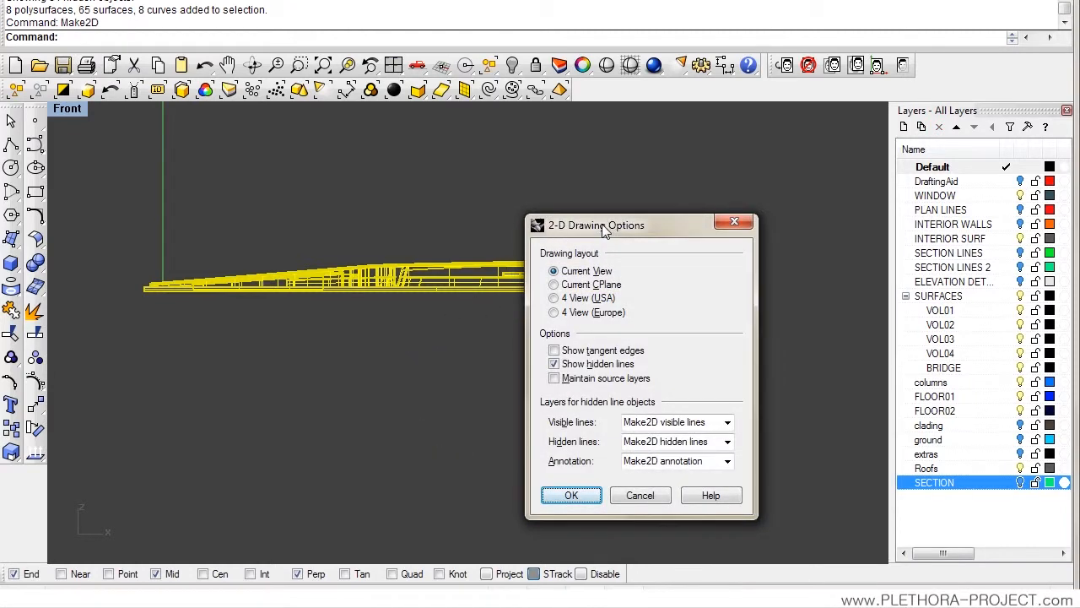
left_click_drag(608, 225, 696, 145)
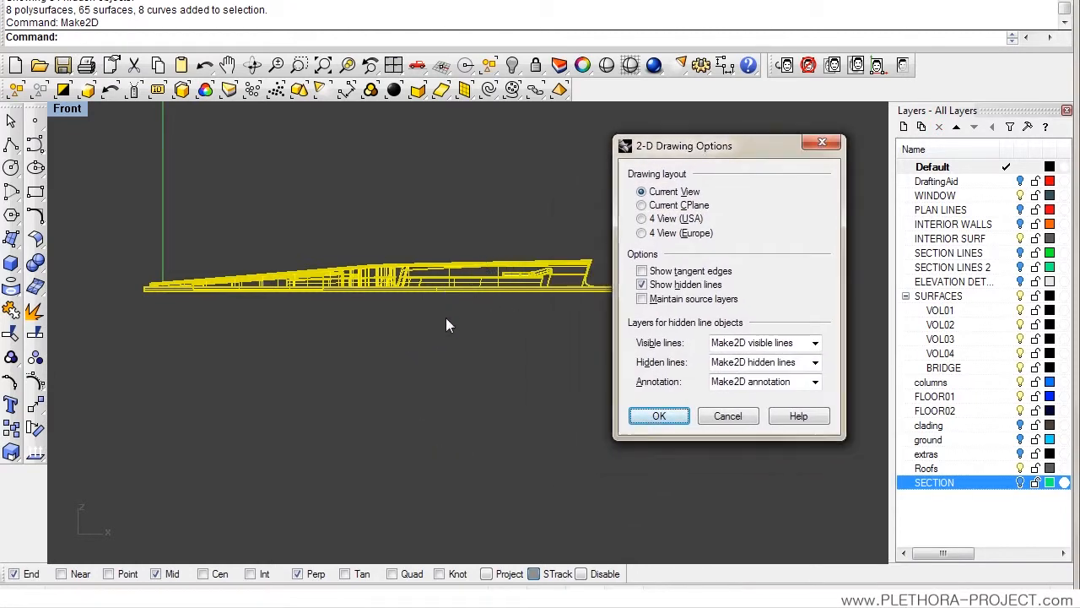
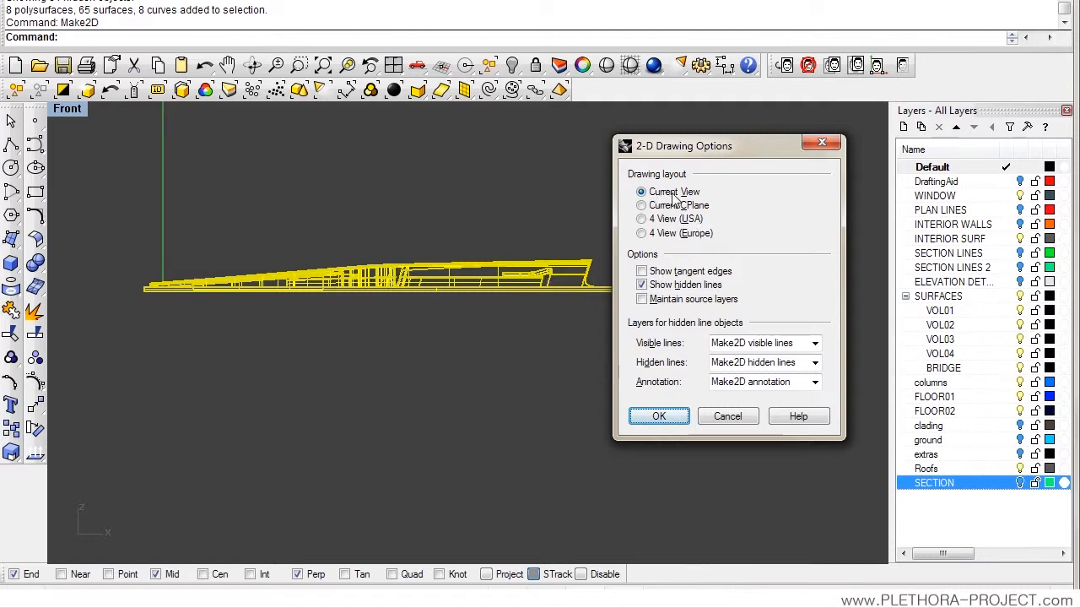
left_click(659, 418)
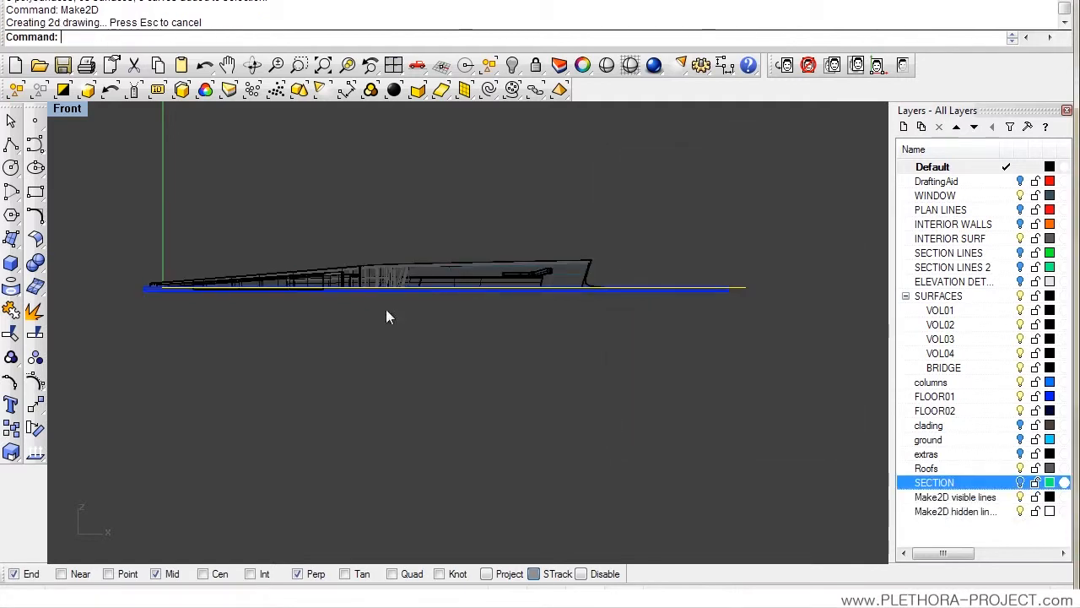
Step: Return to the four-view layout, inspect the 2D drawing in the Top view, and undo Make2D
double_click(68, 110)
mouse_move(314, 245)
right_mouse_down()
mouse_move(296, 291)
mouse_move(331, 275)
right_mouse_up()
scroll(256, 244, "up", 3)
scroll(264, 245, "down", 2)
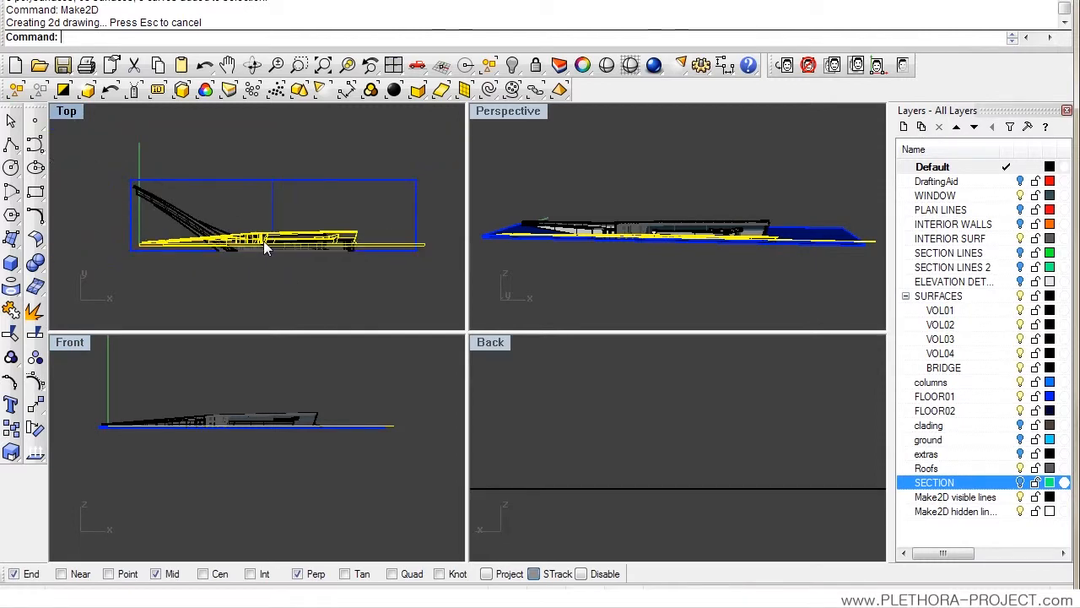
key("ctrl+z")
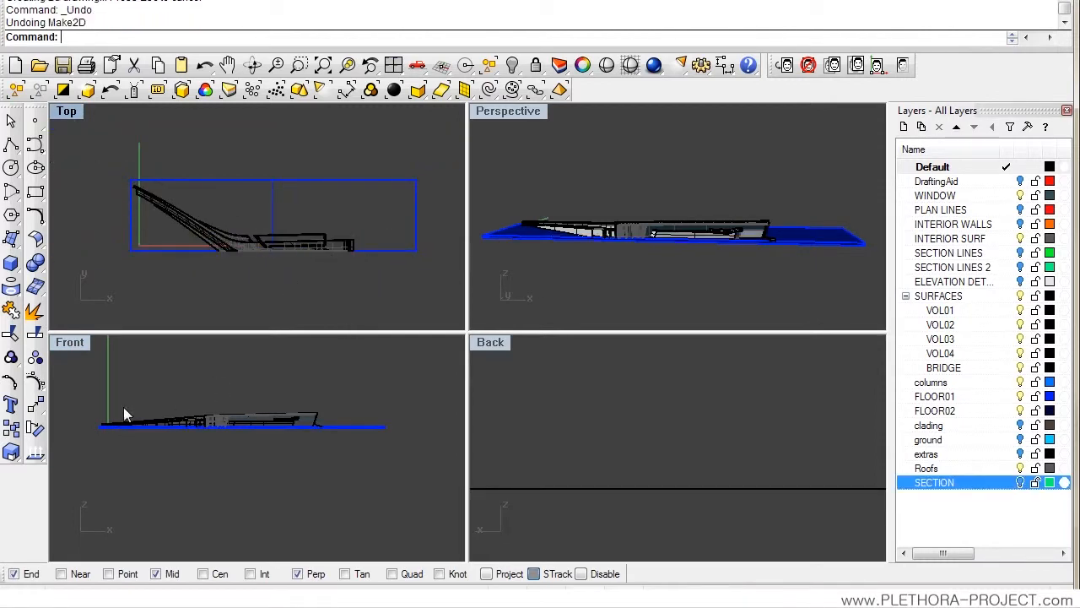
Step: Run Make2D on the whole visible model in the maximized Front view, using the Current CPlane layout with hidden lines shown
double_click(82, 340)
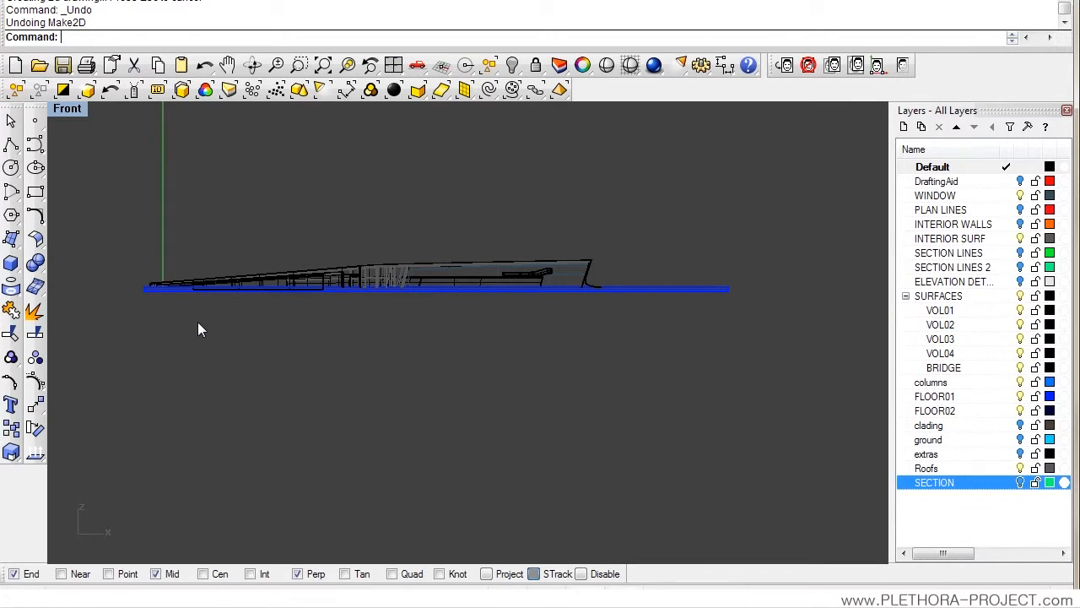
key("Return")
mouse_move(105, 174)
left_mouse_down()
mouse_move(781, 368)
mouse_move(760, 369)
left_mouse_up()
key("Return")
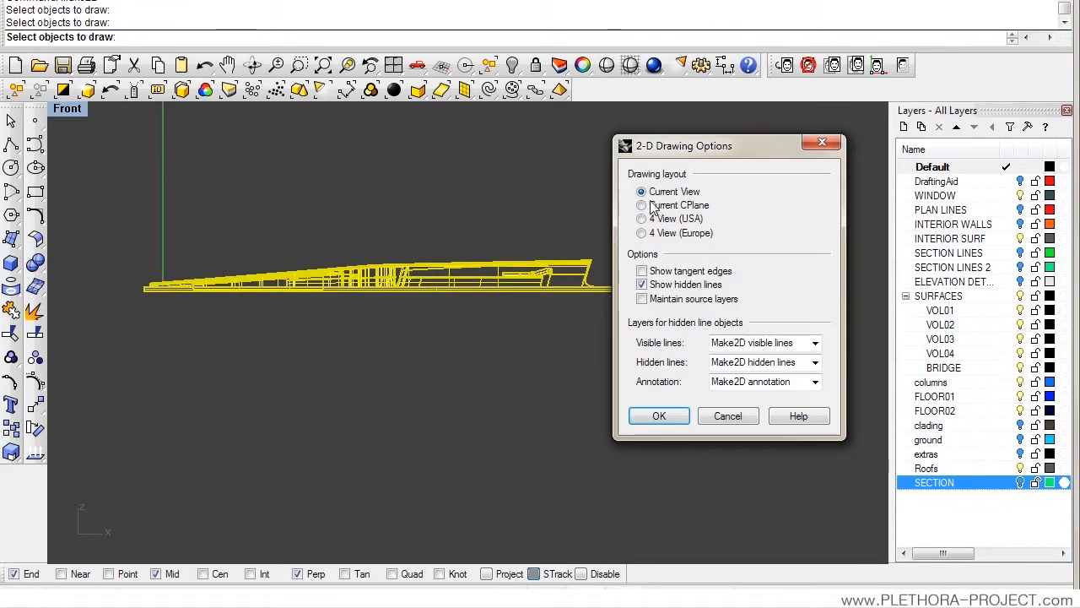
left_click(660, 418)
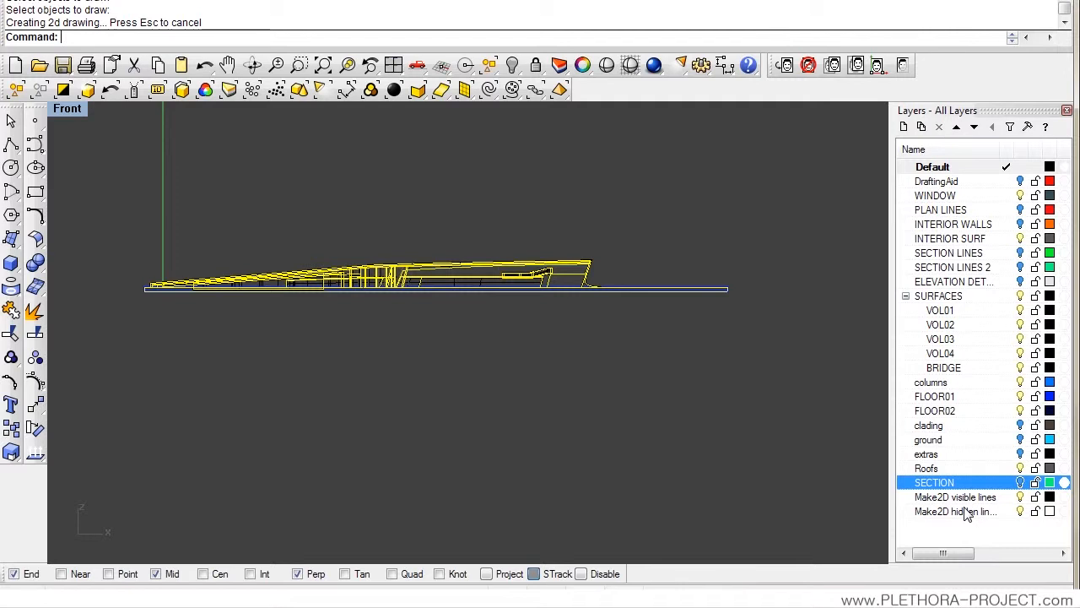
Step: Check the 2D drawing in the Front and Perspective views and turn on the SECTION layer to compare their positions
right_click_drag(514, 388, 558, 410)
scroll(355, 314, "up", 3)
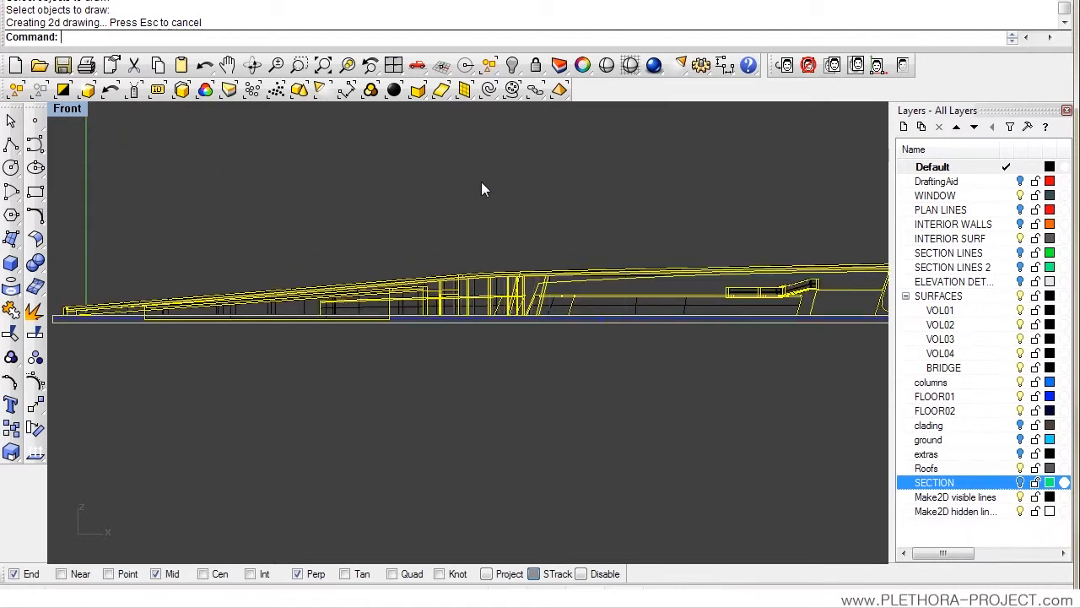
right_click_drag(495, 186, 402, 193)
double_click(82, 112)
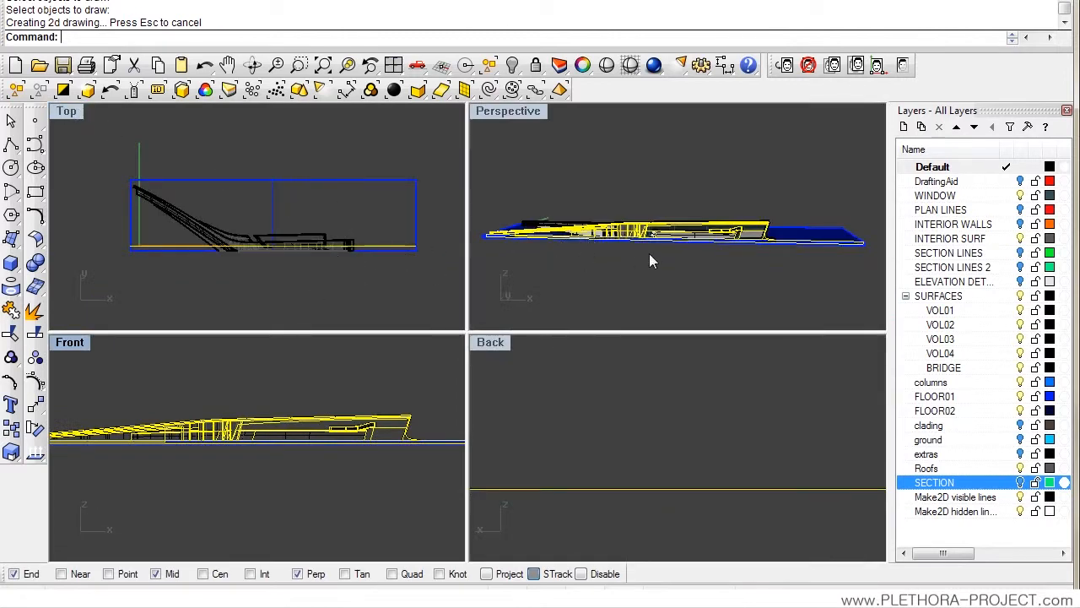
right_click_drag(658, 250, 608, 196)
double_click(519, 118)
right_click_drag(462, 155, 319, 268)
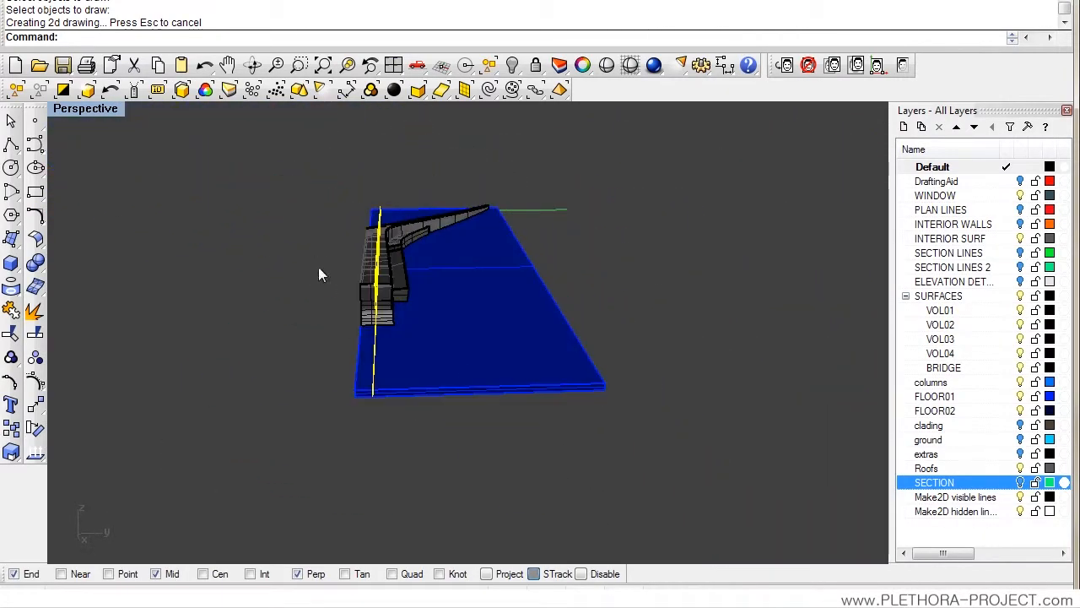
left_click(1019, 482)
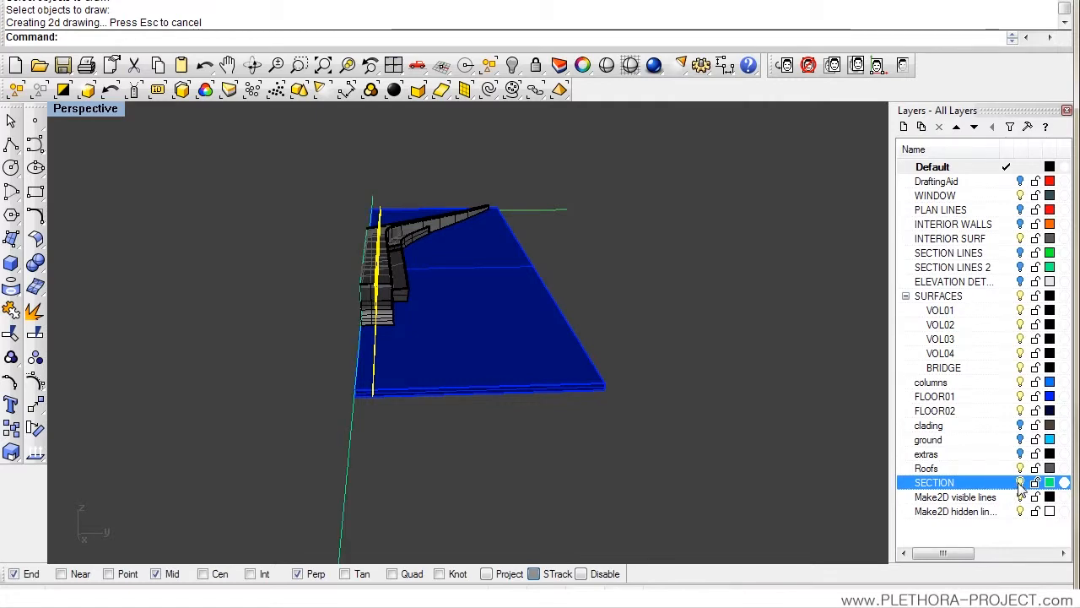
right_click_drag(458, 408, 381, 439)
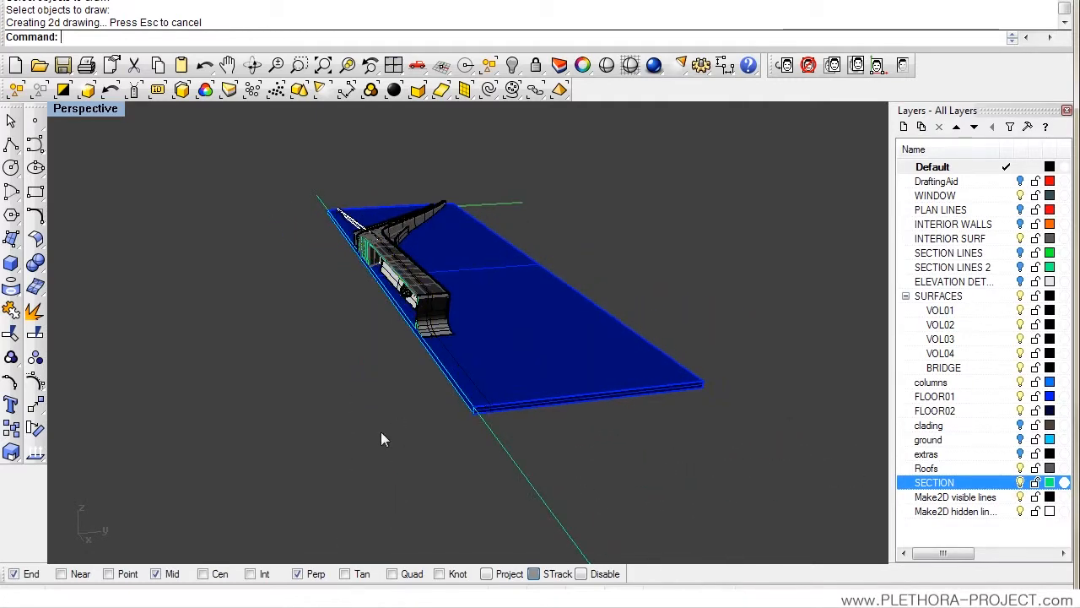
Step: Select the objects on the SECTION, Make2D visible lines and Make2D hidden lines layers, and hide everything else
left_click(955, 511)
left_click(952, 497, "shift")
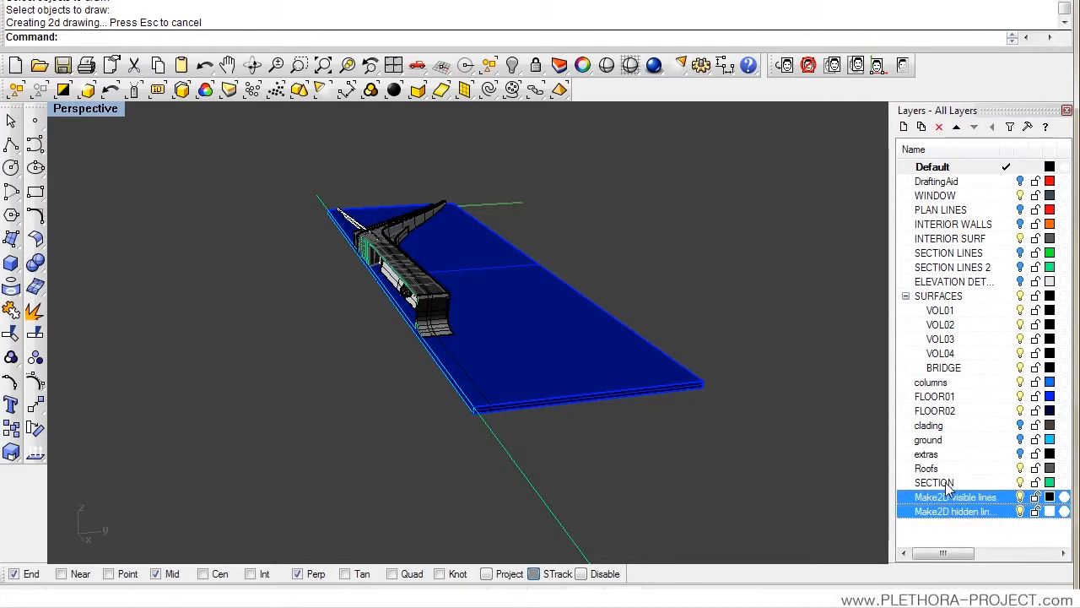
left_click(937, 483, "shift")
right_click(949, 498)
left_click(970, 431)
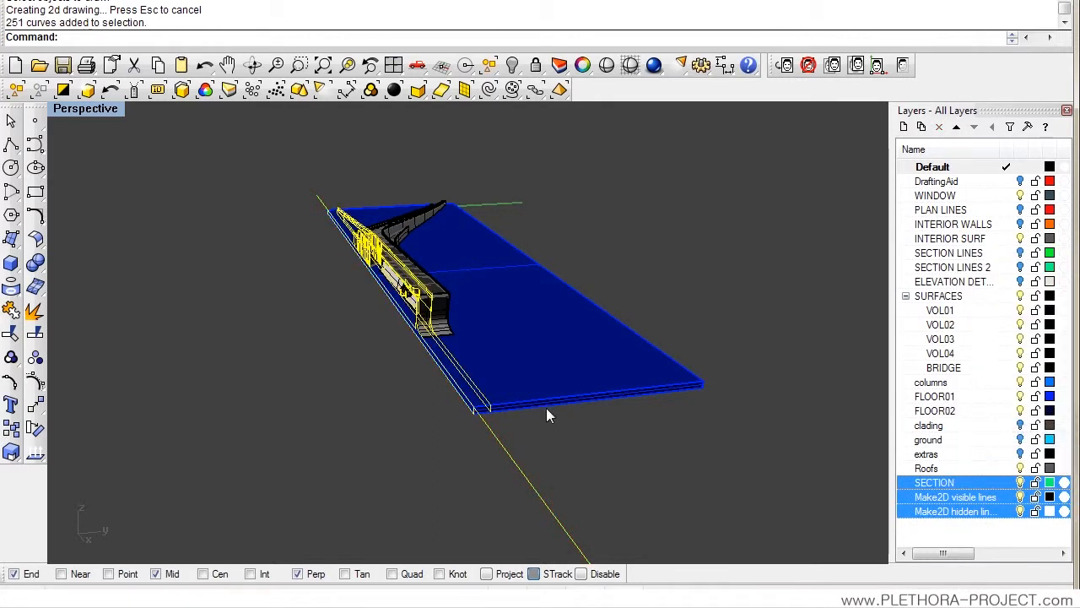
key("ctrl+i")
type("h")
key("Return")
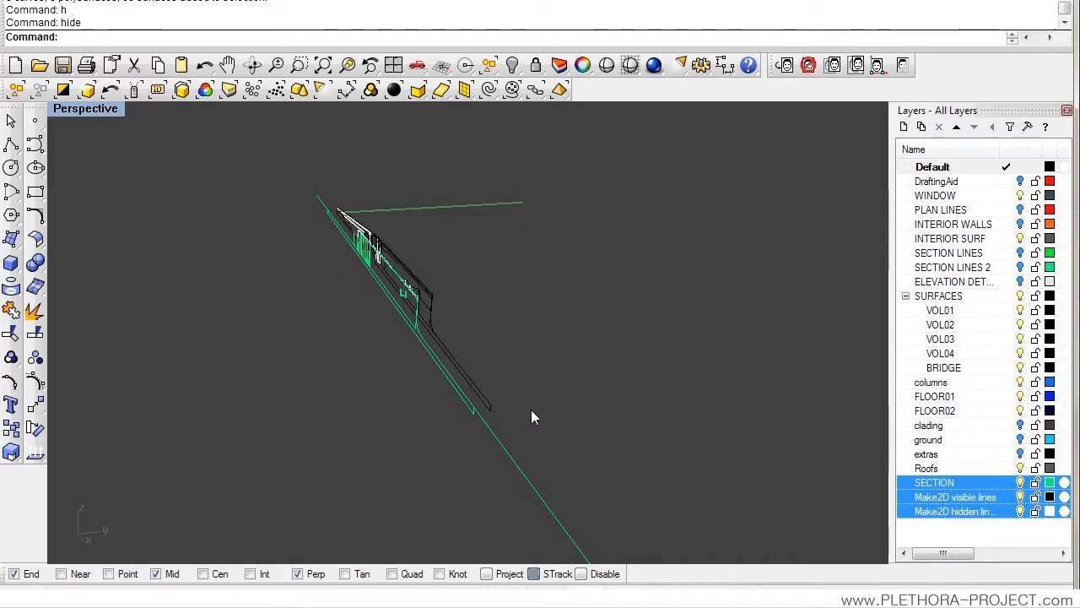
Step: Maximize the Front view and examine how the section cut aligns with the Make2D linework along the whole building
right_click_drag(456, 391, 438, 364)
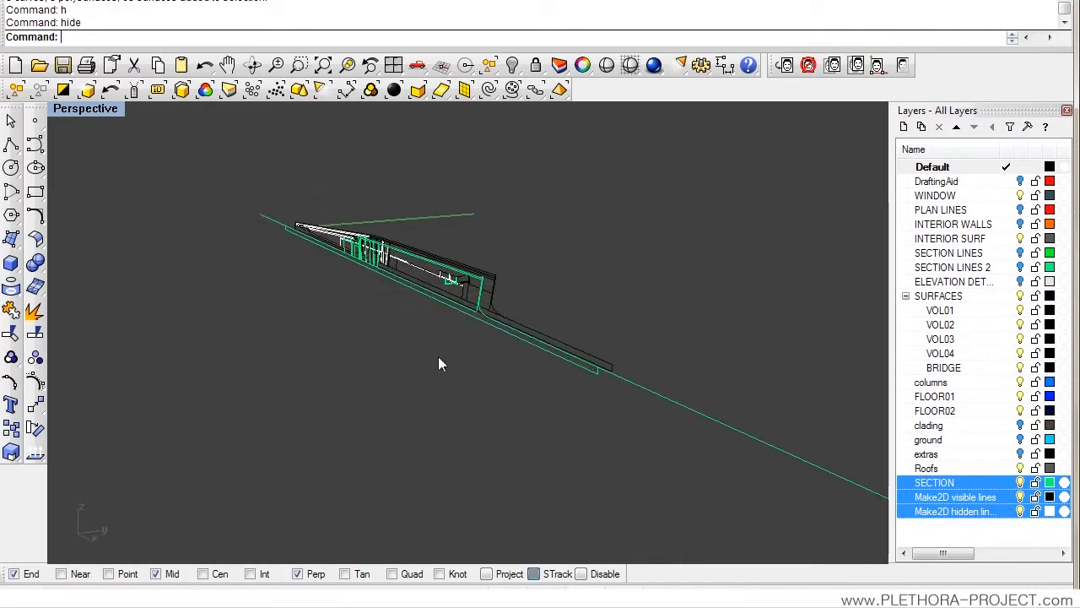
double_click(88, 109)
double_click(69, 342)
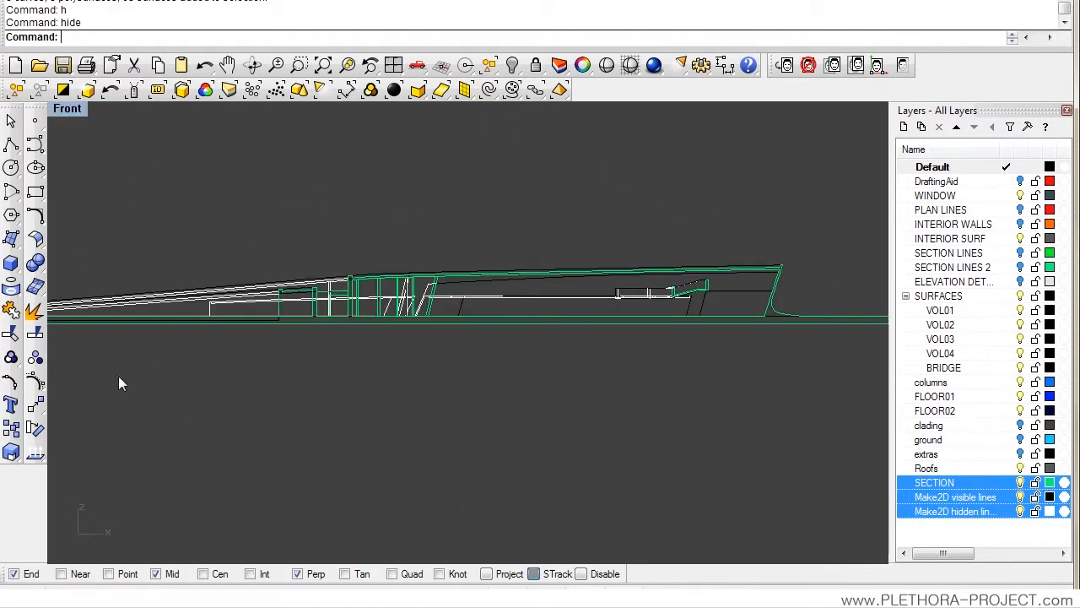
right_click_drag(98, 361, 250, 326)
scroll(161, 296, "up", 2)
right_click_drag(65, 289, 251, 288)
scroll(251, 288, "down", 2)
right_click_drag(471, 262, 374, 265)
scroll(435, 272, "down", 4)
scroll(604, 261, "up", 6)
scroll(638, 244, "up", 8)
scroll(674, 228, "up", 2)
scroll(680, 233, "down", 2)
right_click_drag(686, 241, 530, 249)
scroll(546, 249, "down", 6)
scroll(531, 247, "up", 4)
scroll(502, 257, "down", 2)
right_click_drag(473, 277, 512, 261)
scroll(603, 253, "up", 8)
scroll(603, 253, "down", 8)
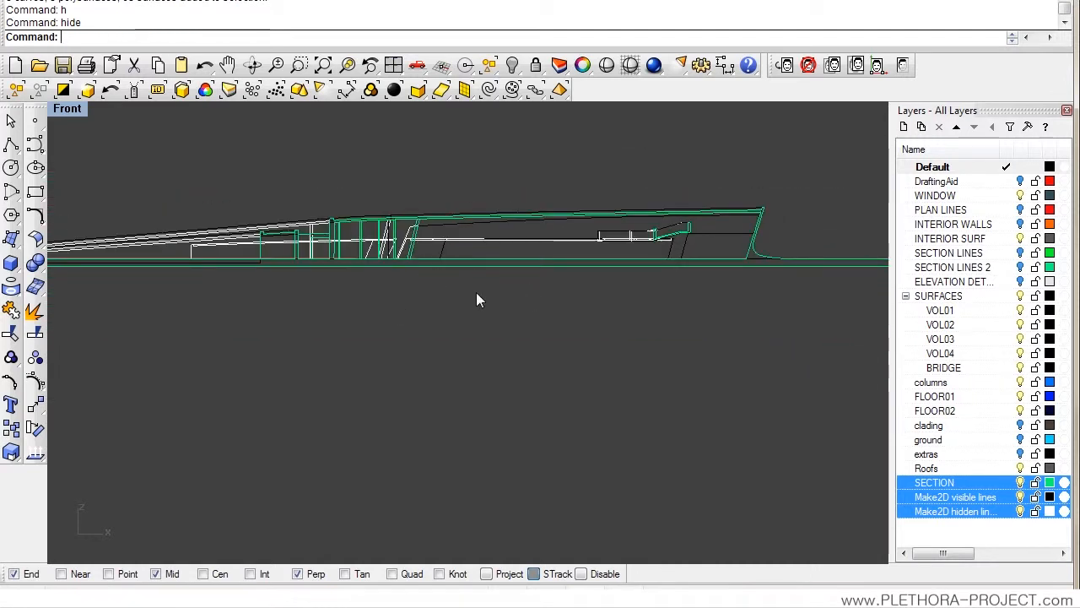
scroll(554, 363, "down", 2)
scroll(552, 344, "up", 4)
scroll(553, 345, "down", 6)
right_click_drag(426, 321, 478, 332)
right_click_drag(586, 321, 539, 316)
scroll(381, 266, "up", 5)
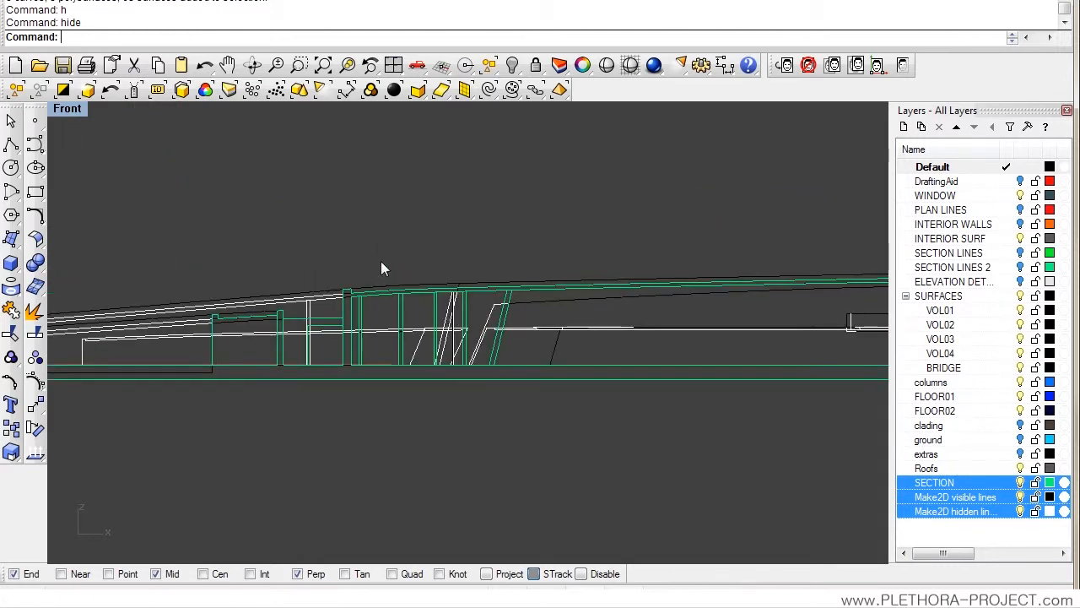
scroll(456, 342, "up", 5)
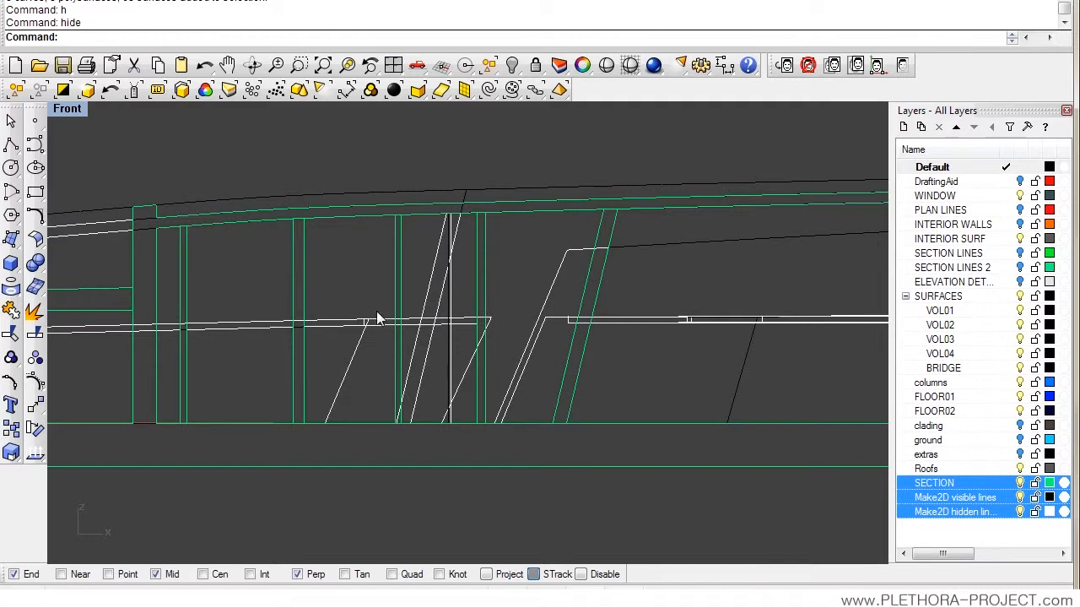
scroll(292, 368, "down", 5)
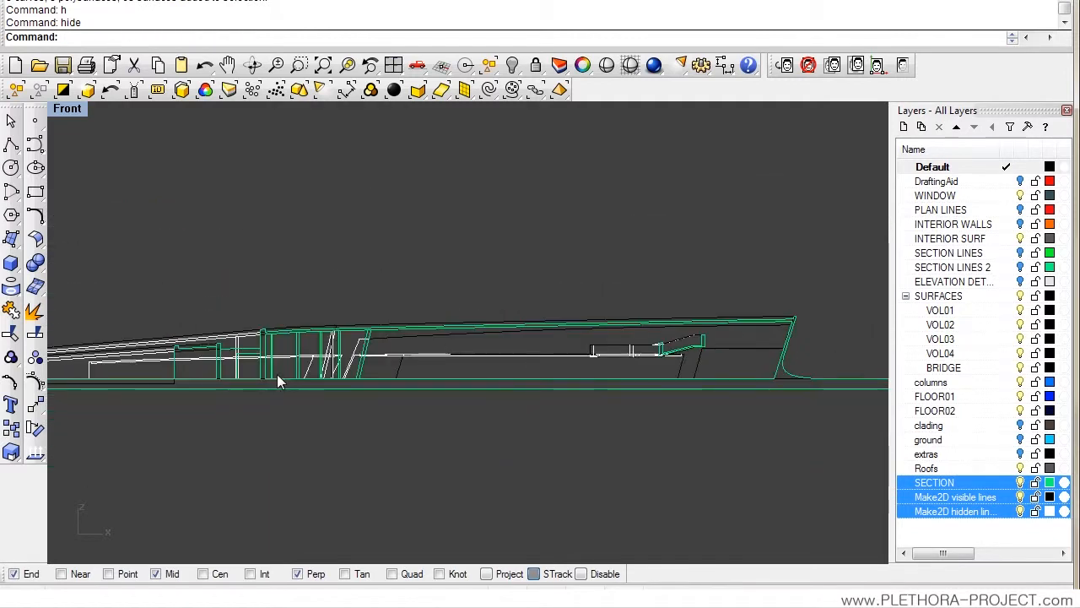
scroll(681, 297, "down", 2)
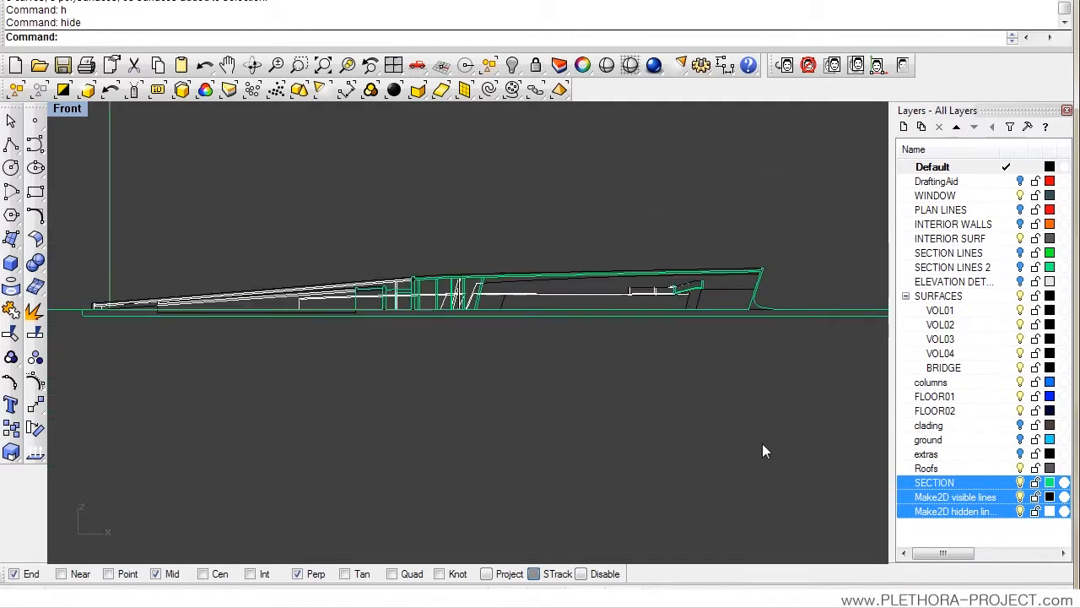
scroll(372, 307, "down", 2)
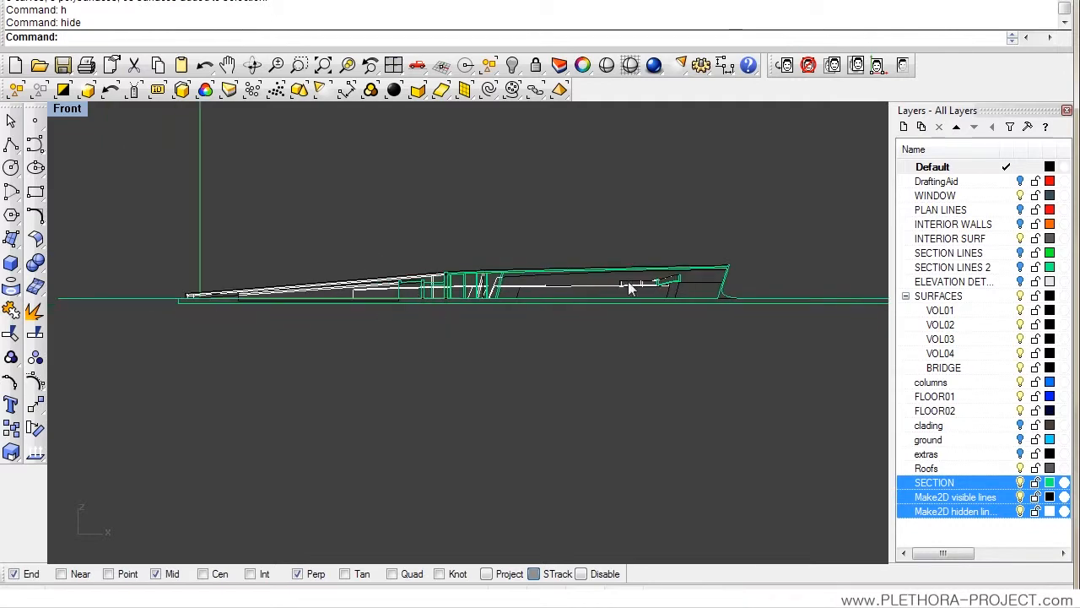
Step: Export the section and Make2D curves to the Desktop as SECTION TEST02.AI, preserving model scale at 1 meter = 10 mm
left_click_drag(781, 205, 165, 376)
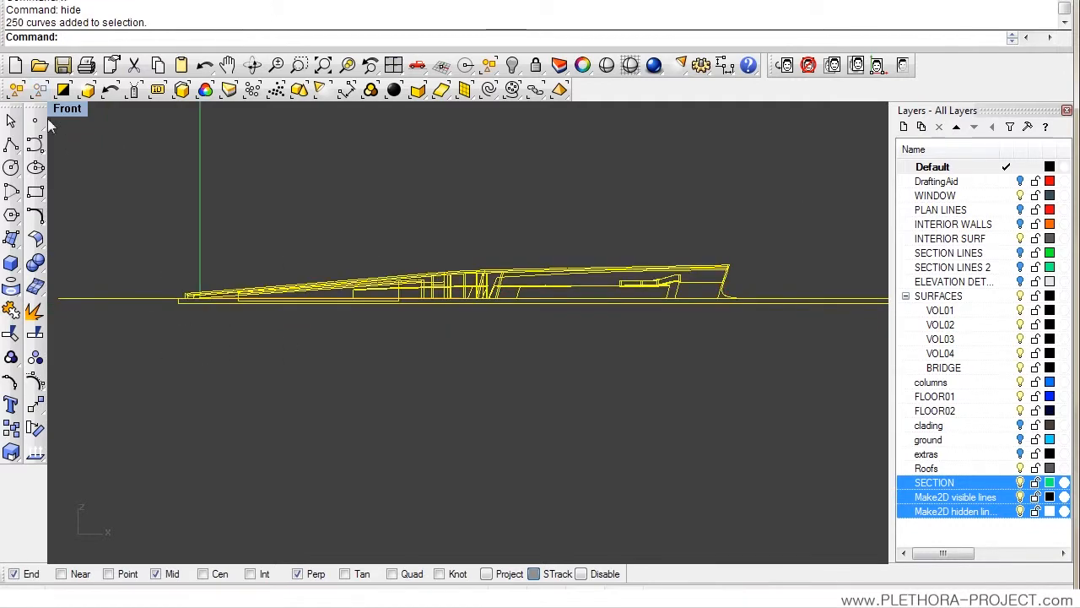
left_click(15, 0)
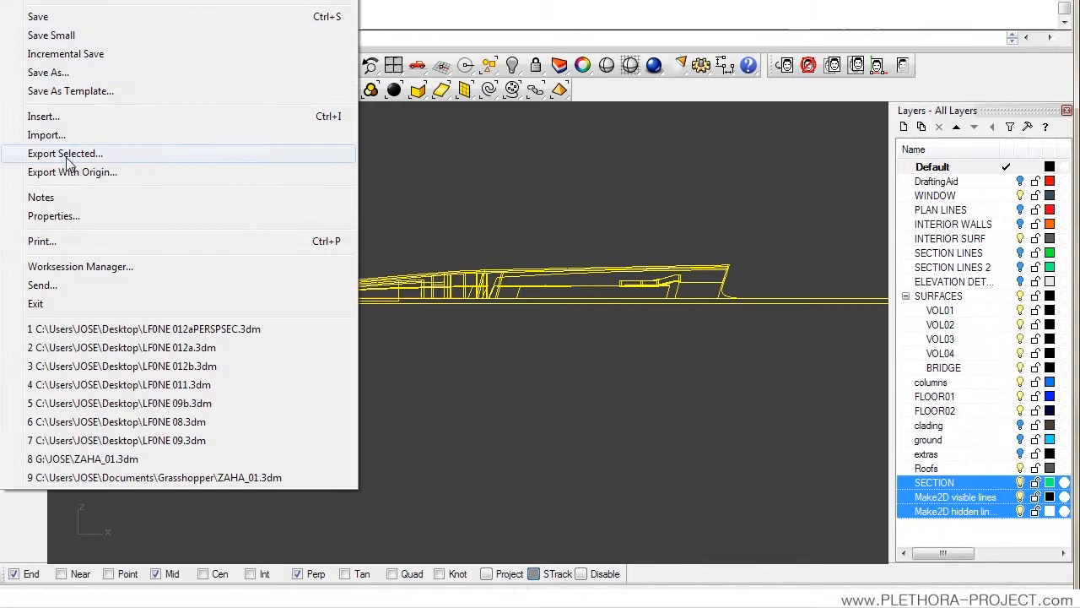
left_click(65, 152)
left_click(689, 313)
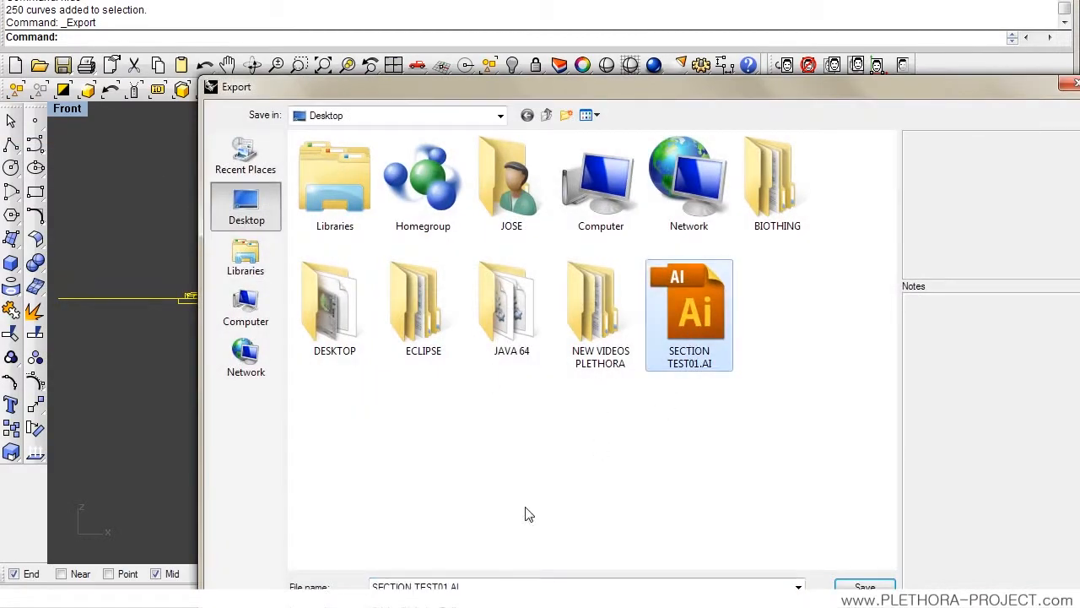
left_click(447, 584)
left_click(448, 584)
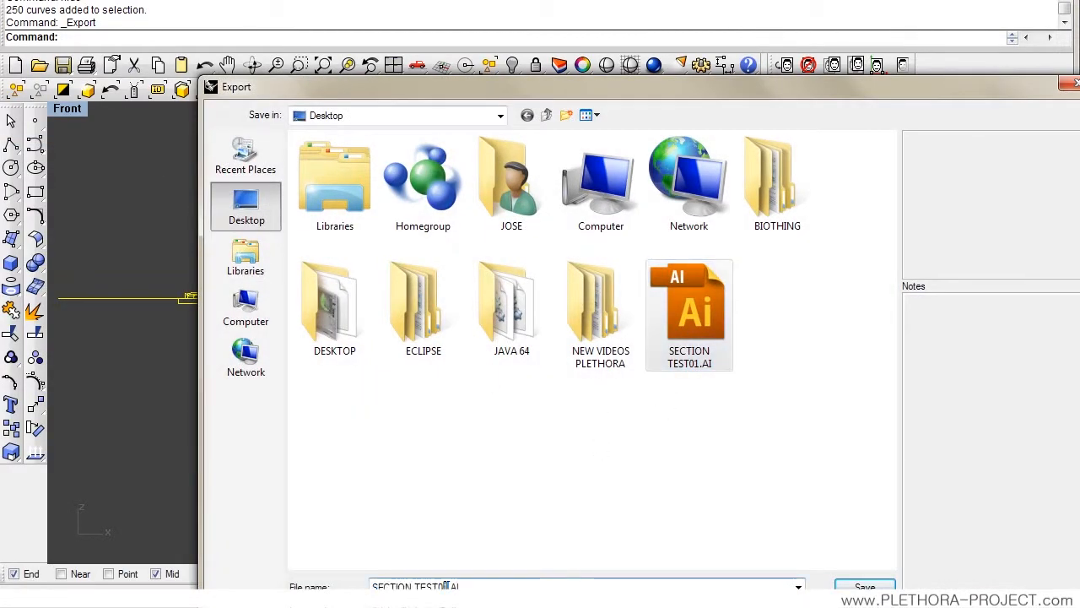
key("Return")
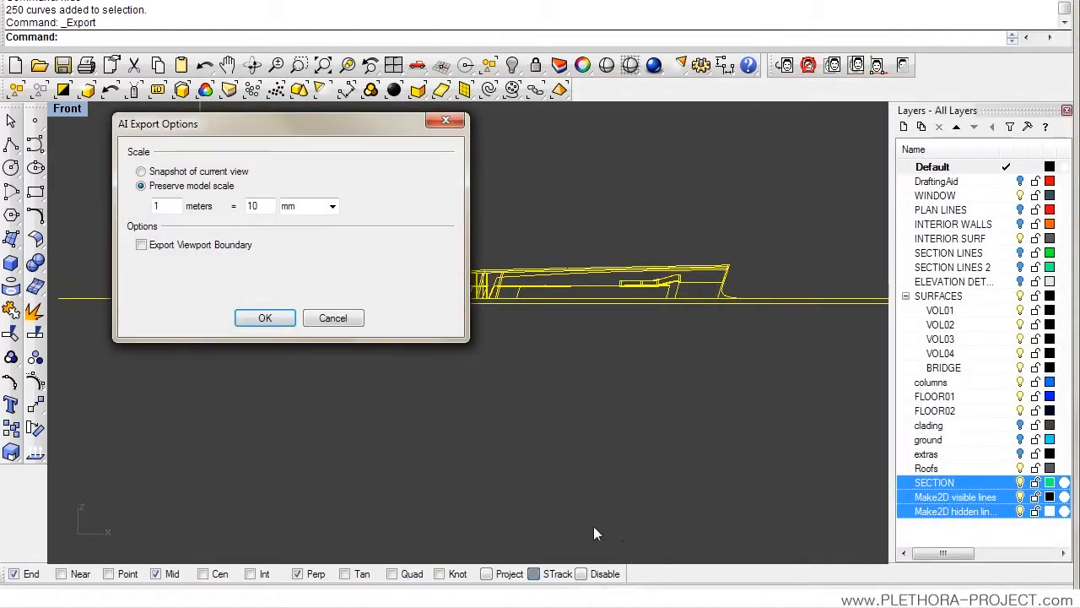
left_click(267, 318)
key("Escape")
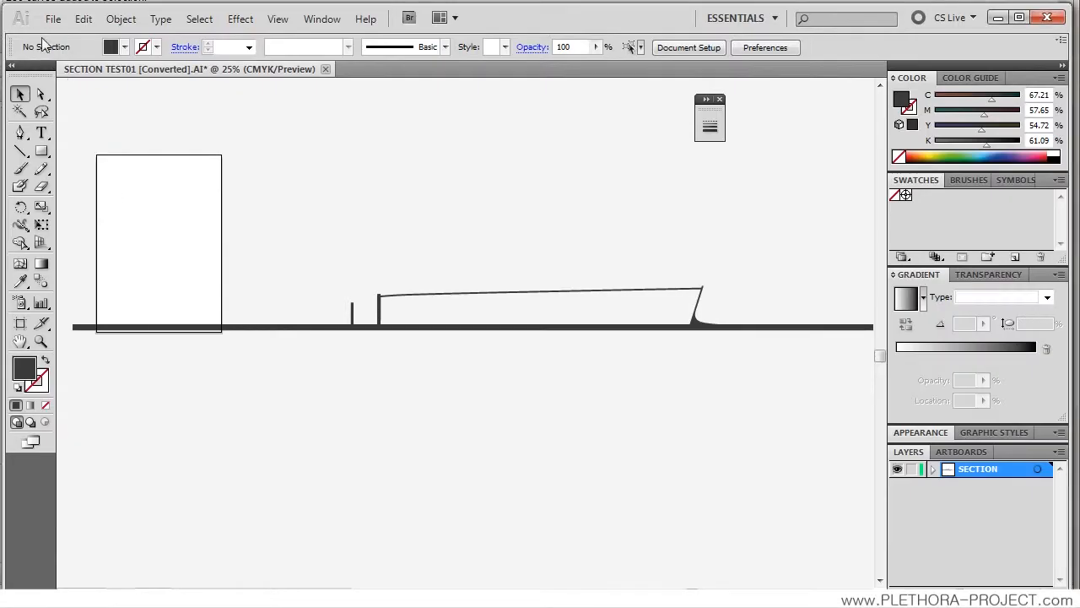
Step: Switch to Illustrator, open SECTION TEST02.AI from the Desktop and frame the building linework
left_click(53, 18)
left_click(85, 74)
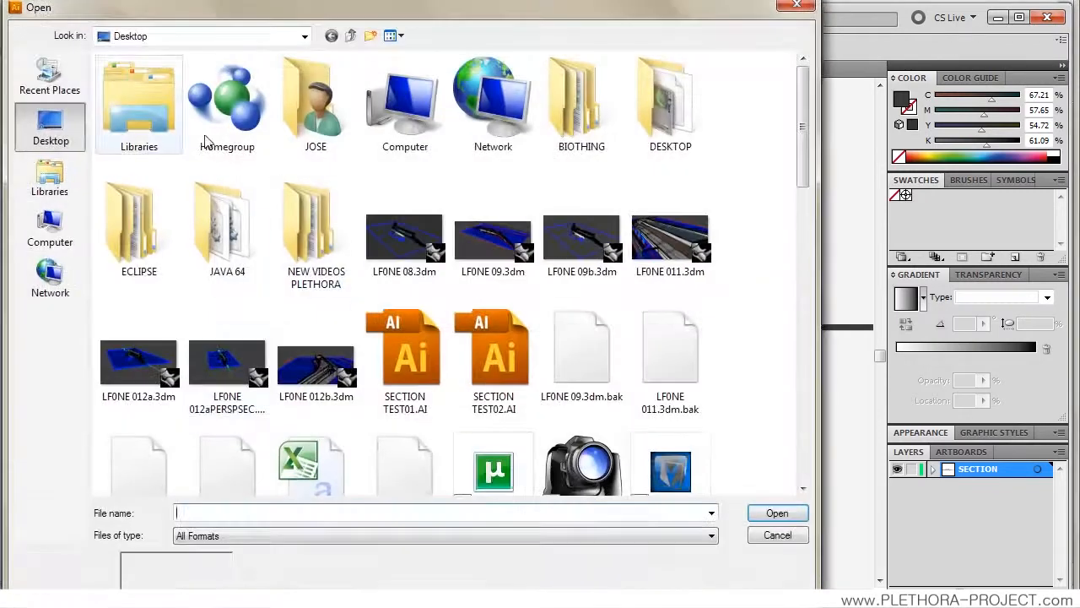
double_click(502, 359)
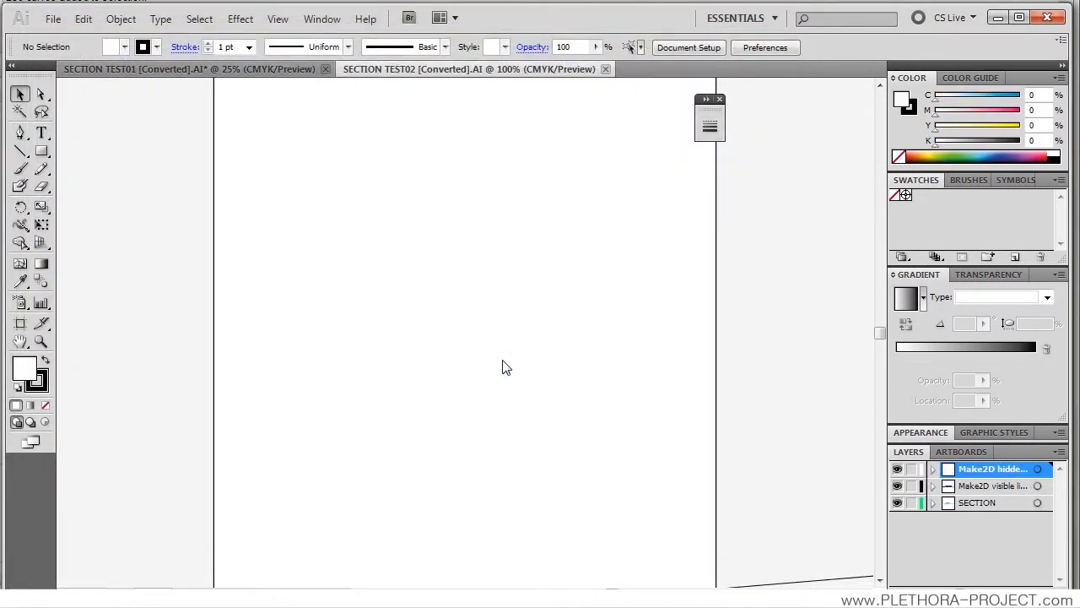
scroll(604, 422, "down", 4, "alt")
mouse_move(729, 375)
left_mouse_down()
mouse_move(532, 292)
mouse_move(441, 299)
left_mouse_up()
scroll(405, 349, "up", 3, "alt")
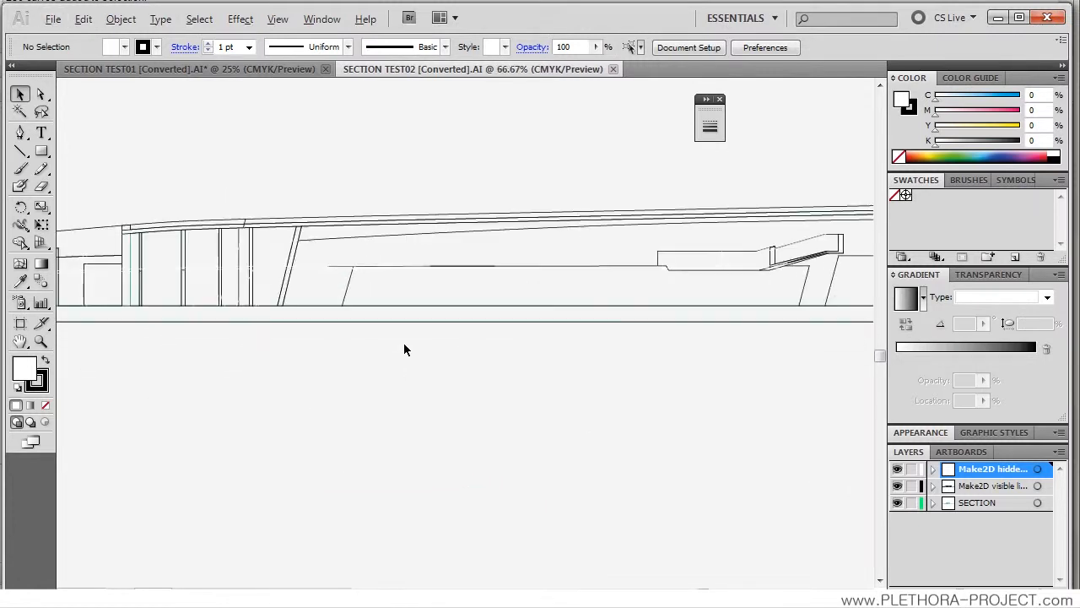
Step: Hide both Make2D layers and swap the fill and stroke of the section's outer outline
left_click_drag(897, 488, 893, 473)
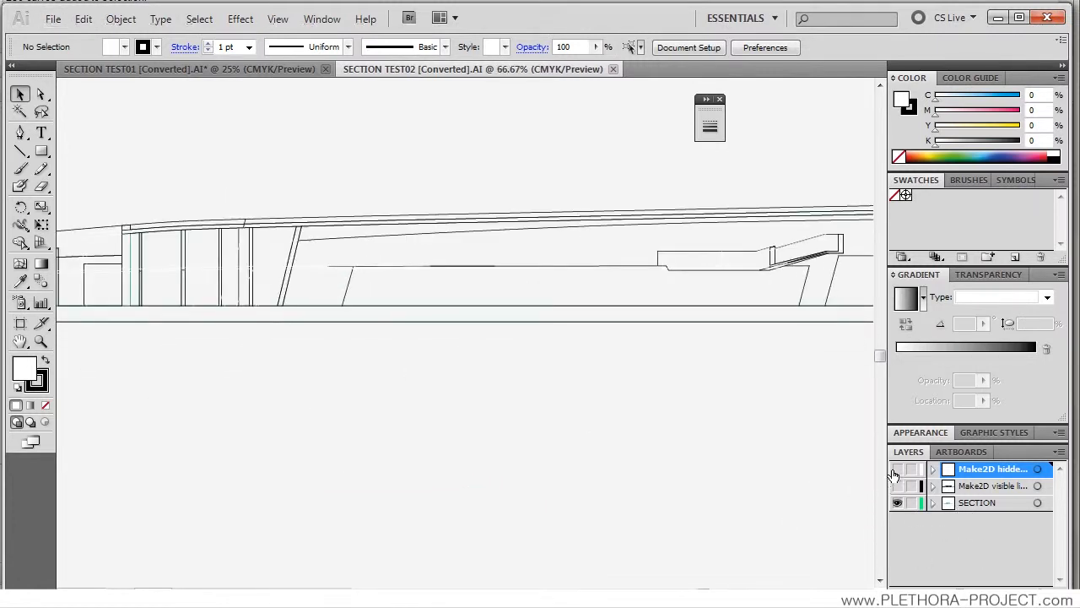
left_click(709, 322)
left_click(44, 362)
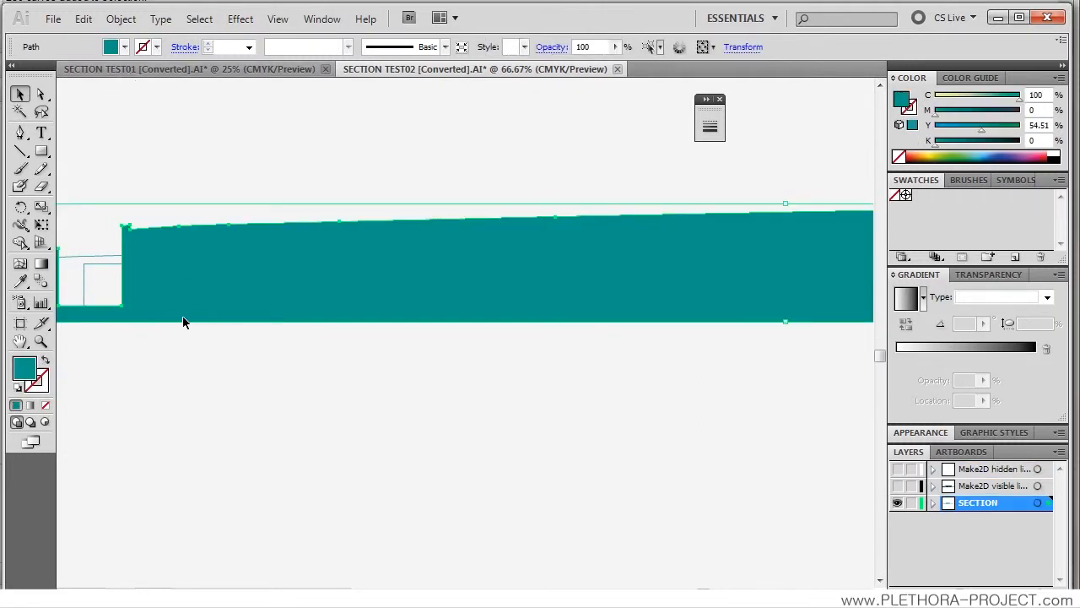
Step: Combine the filled outer outline and the inner room outline of the section into a compound path
left_click(211, 310, "shift")
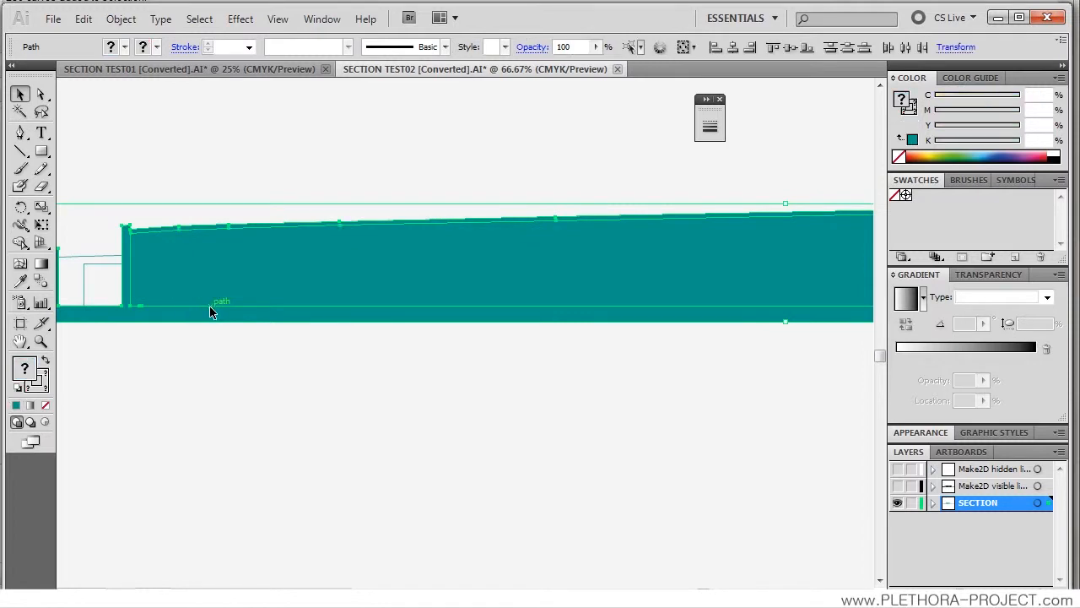
left_click(121, 19)
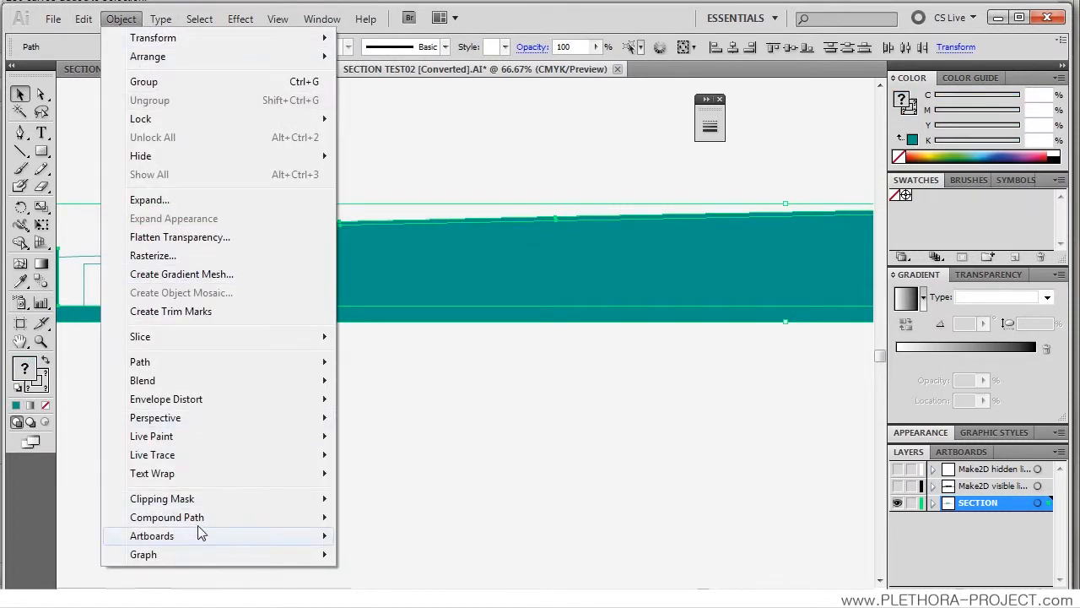
mouse_move(329, 498)
mouse_move(246, 520)
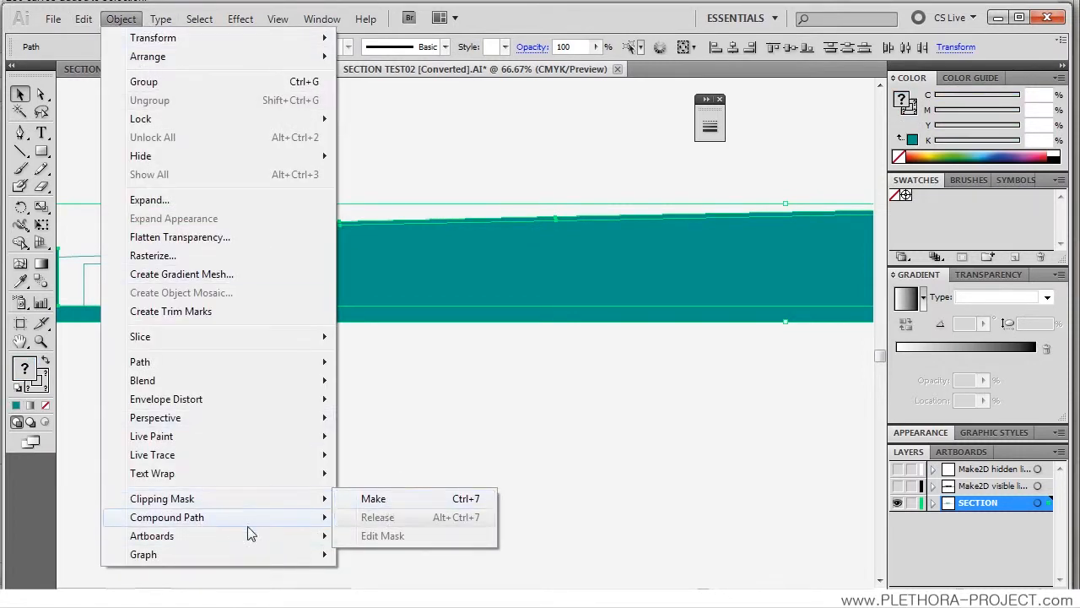
left_click(374, 516)
left_click(524, 454)
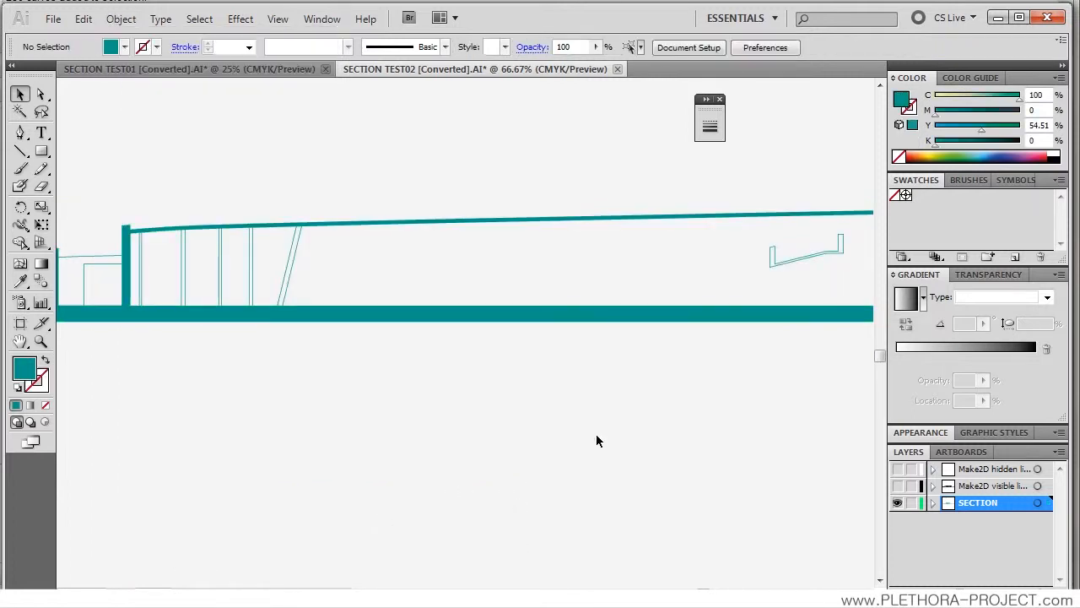
Step: Move the SECTION layer above the Make2D layers and show both Make2D layers again
left_click_drag(989, 469, 989, 464)
left_click_drag(897, 485, 897, 502)
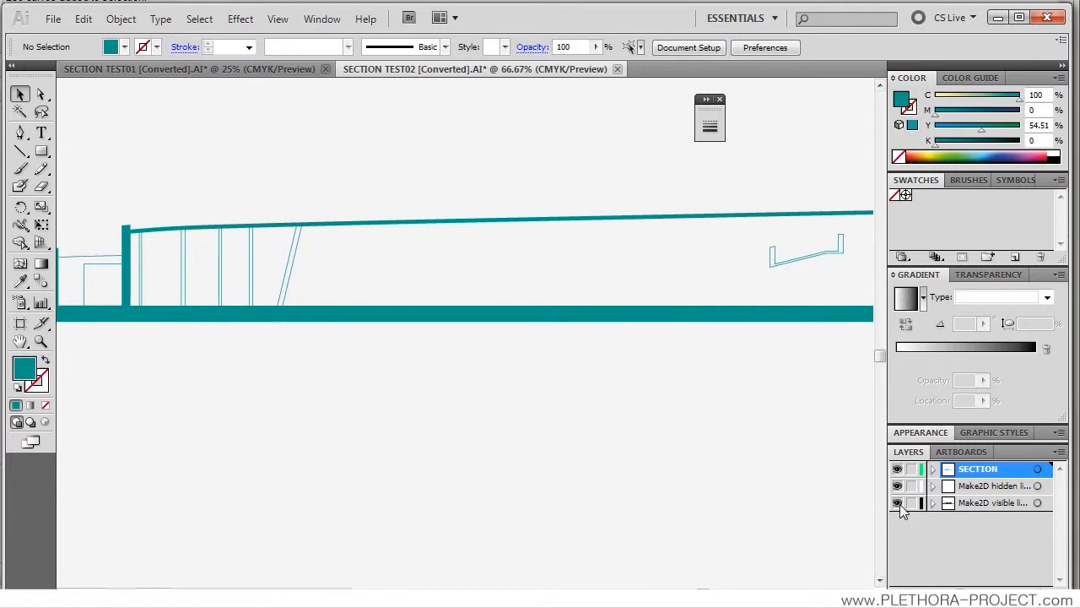
Step: Swap the fill and stroke of the sloping bridge profile inside the section so it becomes a solid teal cut
scroll(531, 414, "down", 1, "alt")
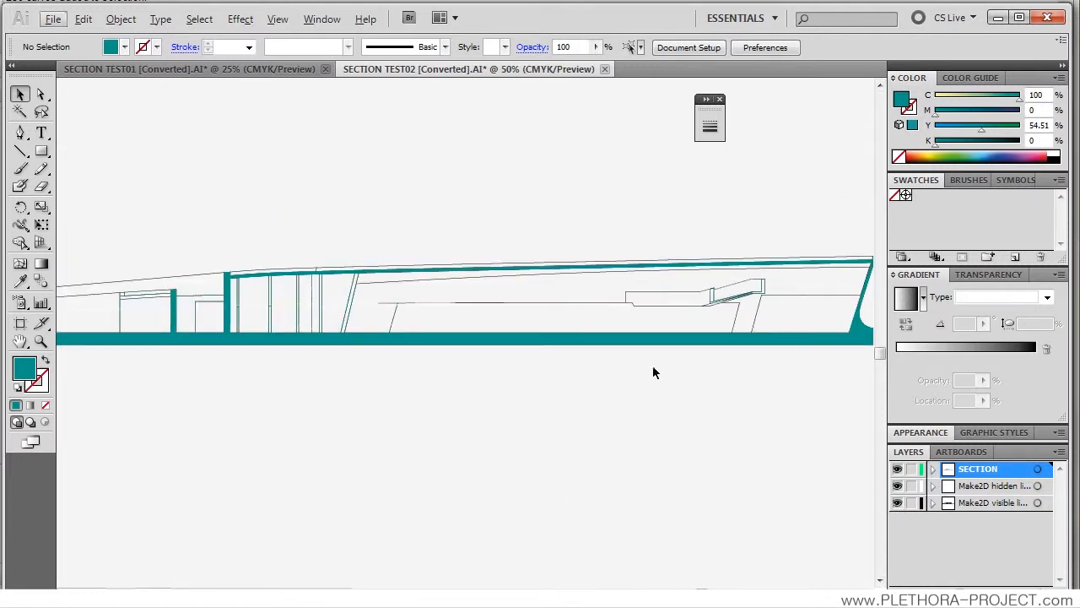
scroll(798, 333, "up", 2, "alt")
scroll(699, 243, "up", 1, "alt")
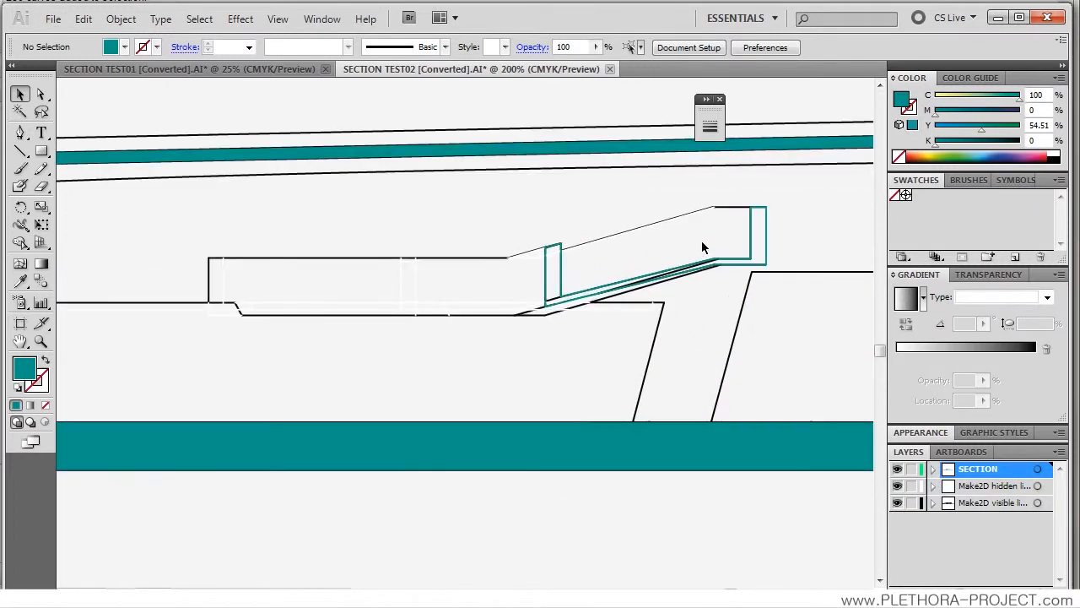
left_click(754, 270)
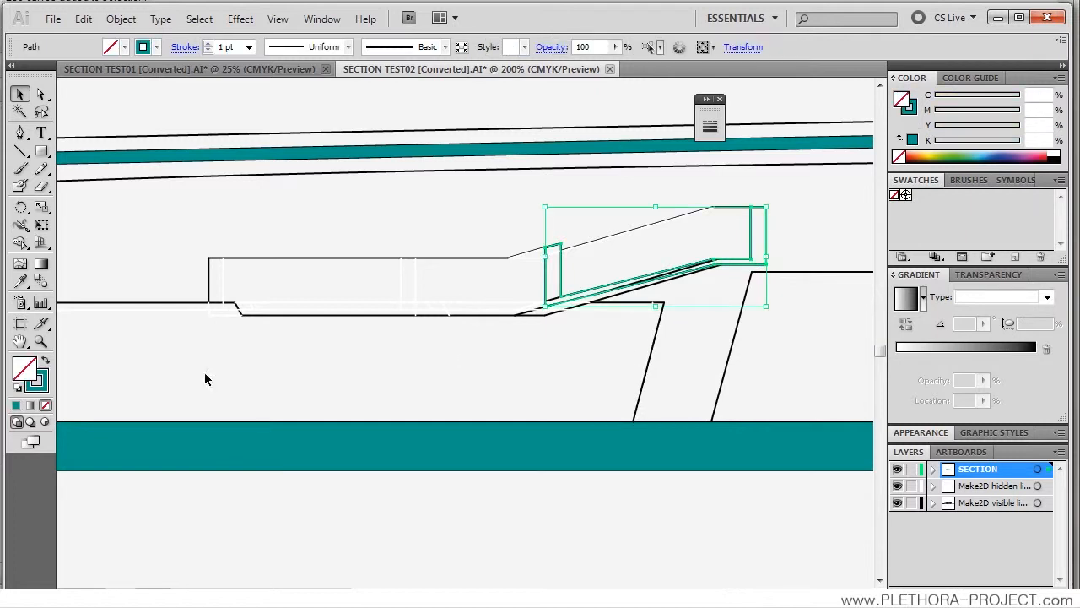
left_click(44, 361)
left_click(396, 226)
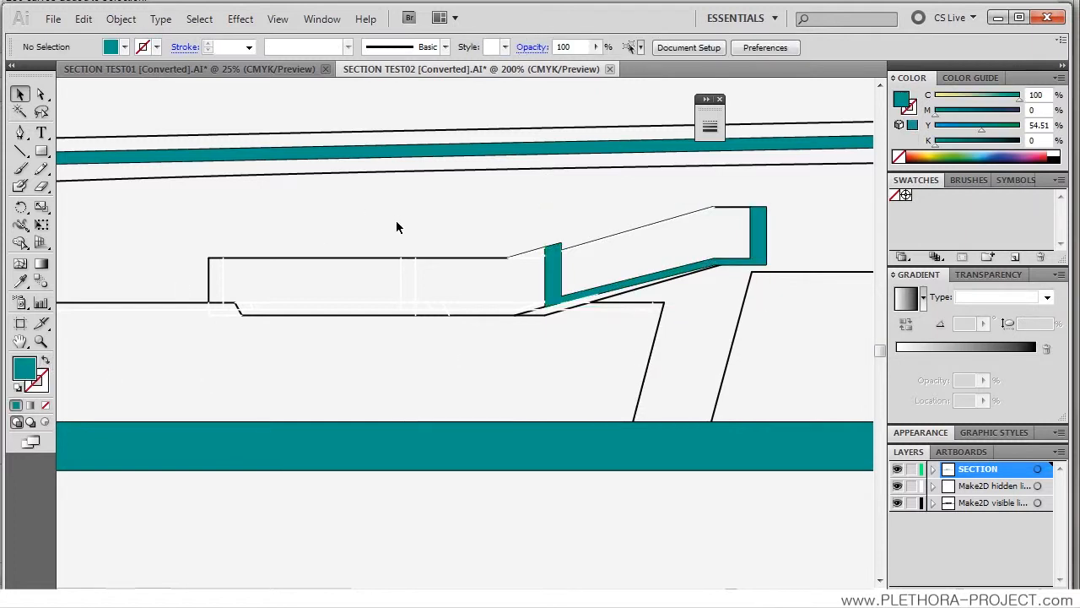
Step: Move the Make2D hidden lines layer below the Make2D visible lines layer
scroll(398, 264, "down", 2, "alt")
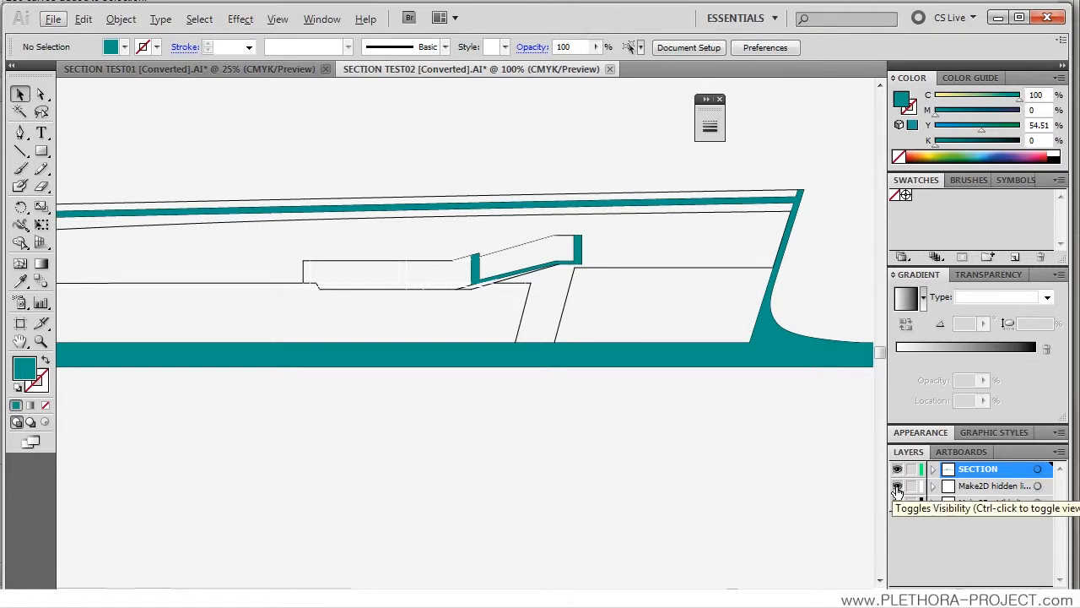
left_click(897, 490)
left_click_drag(987, 486, 981, 540)
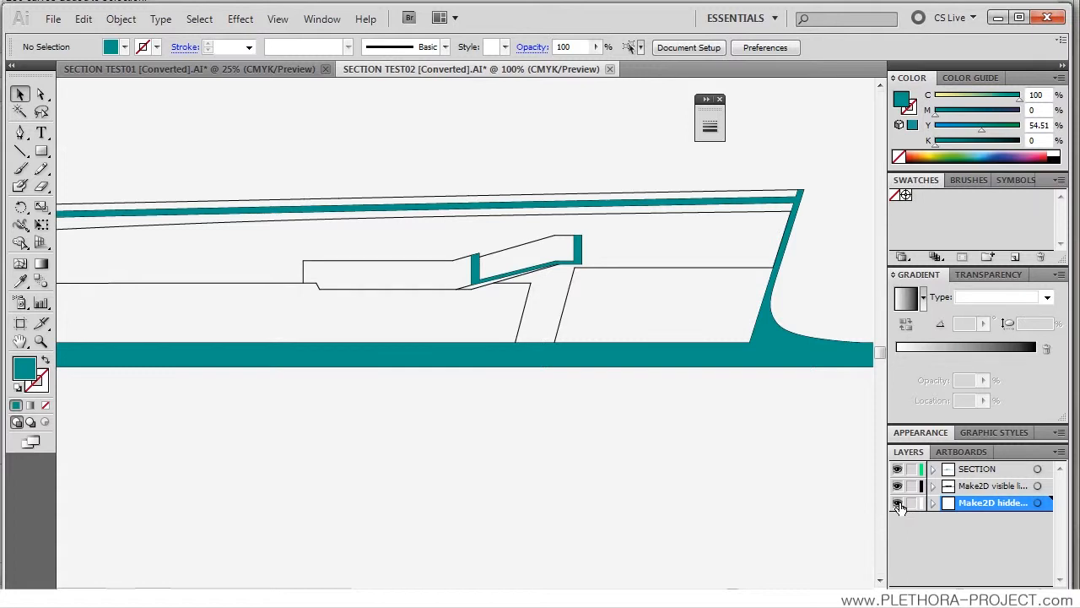
Step: Select everything on the Make2D hidden lines layer and change its stroke color from white to a light grey
left_click(950, 504, "alt")
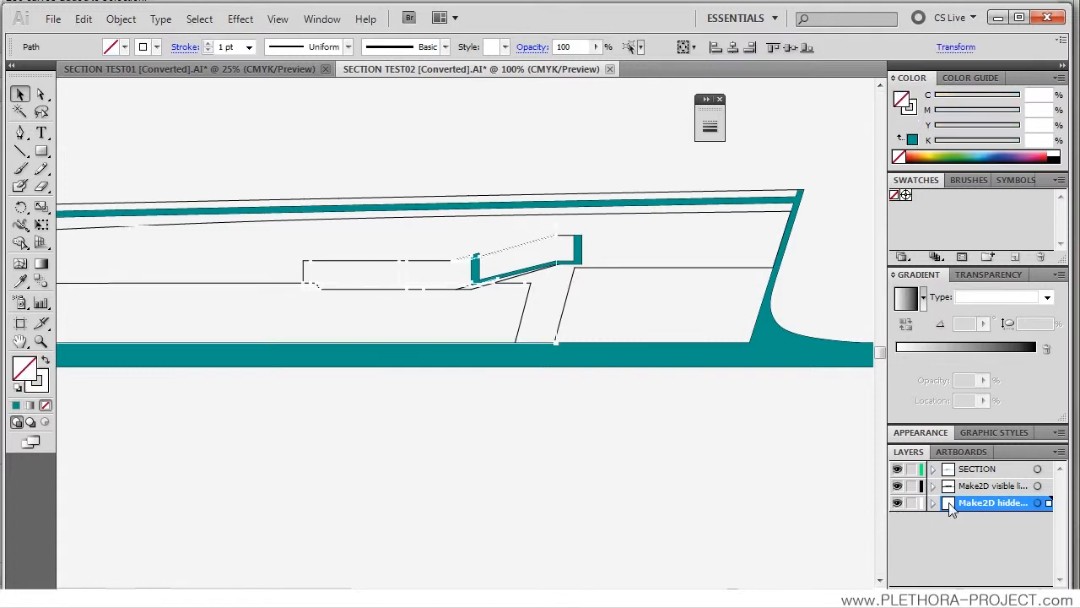
double_click(38, 380)
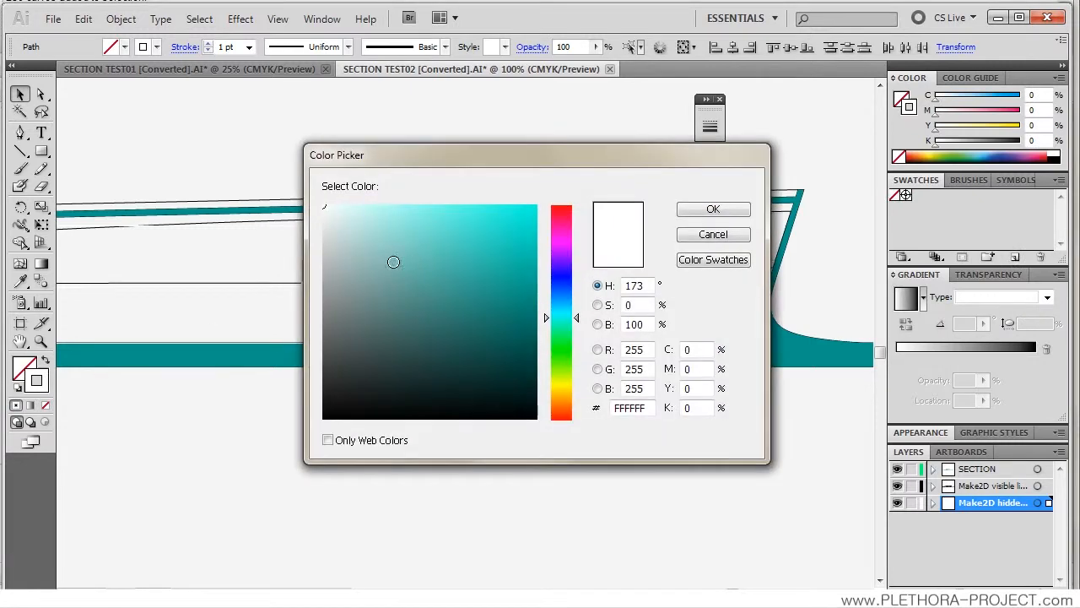
left_click(311, 221)
left_click(313, 231)
left_click(739, 211)
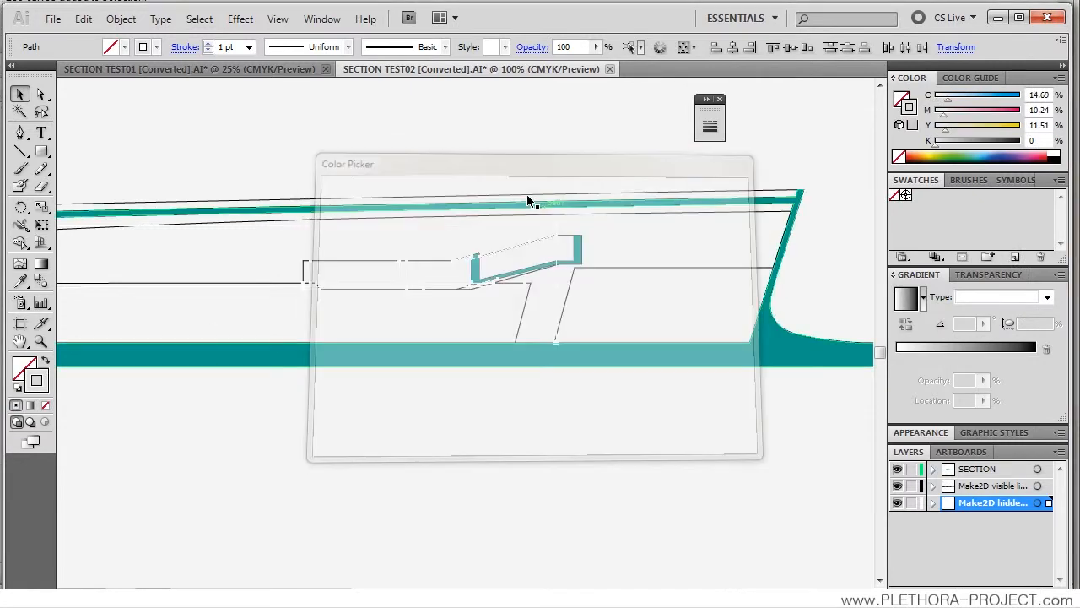
left_click(475, 165)
Step: Examine the combined section drawing along its whole length, checking the filled cut against the visible and hidden linework
scroll(391, 304, "up", 1, "alt")
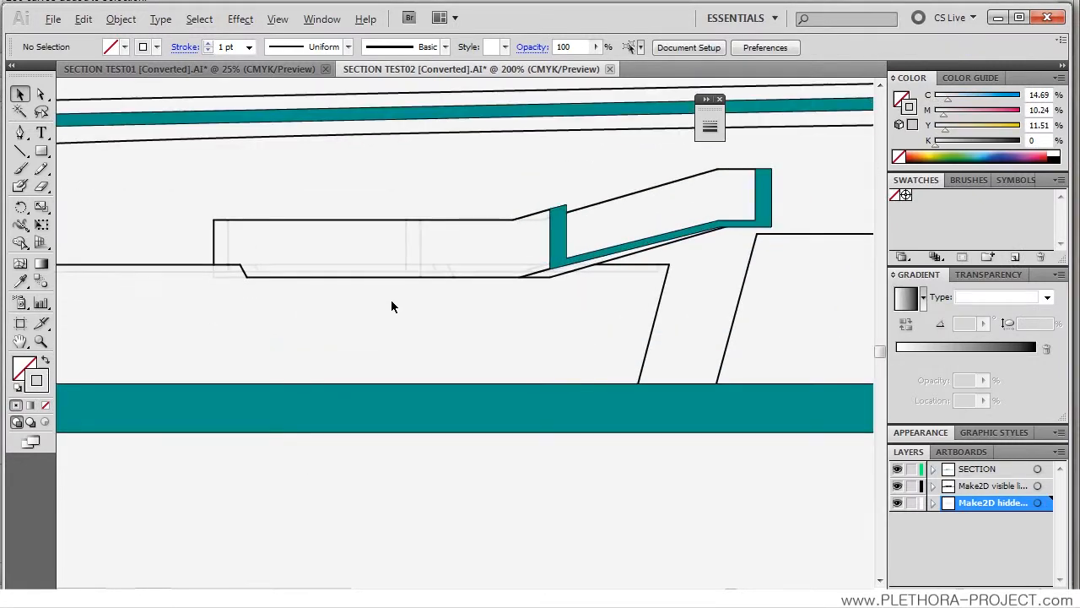
scroll(391, 304, "down", 3, "alt")
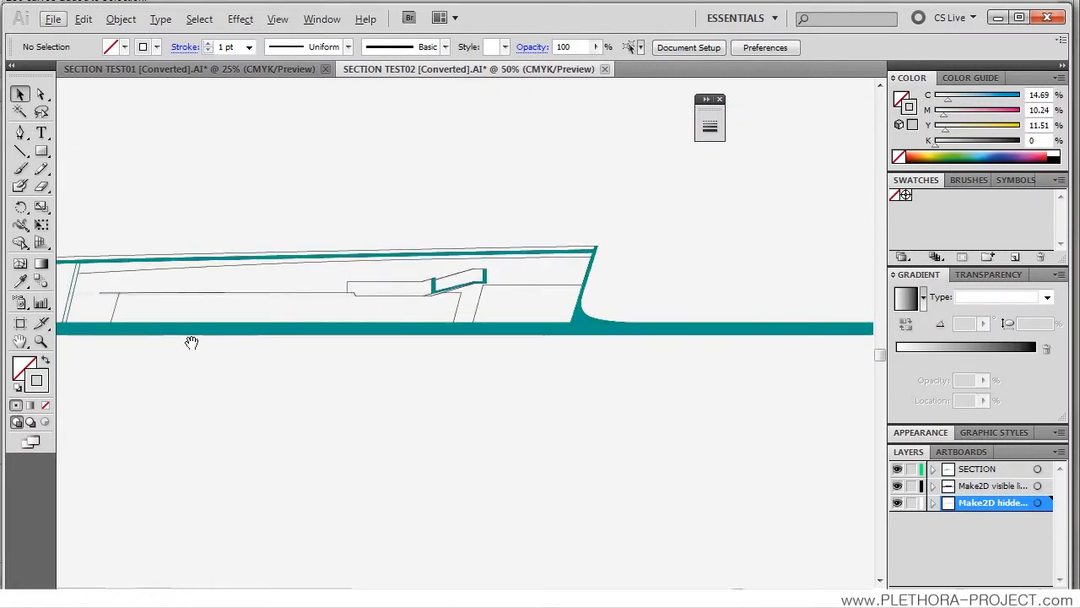
left_click_drag(209, 352, 478, 331)
left_click_drag(617, 335, 493, 338)
scroll(473, 286, "up", 1, "alt")
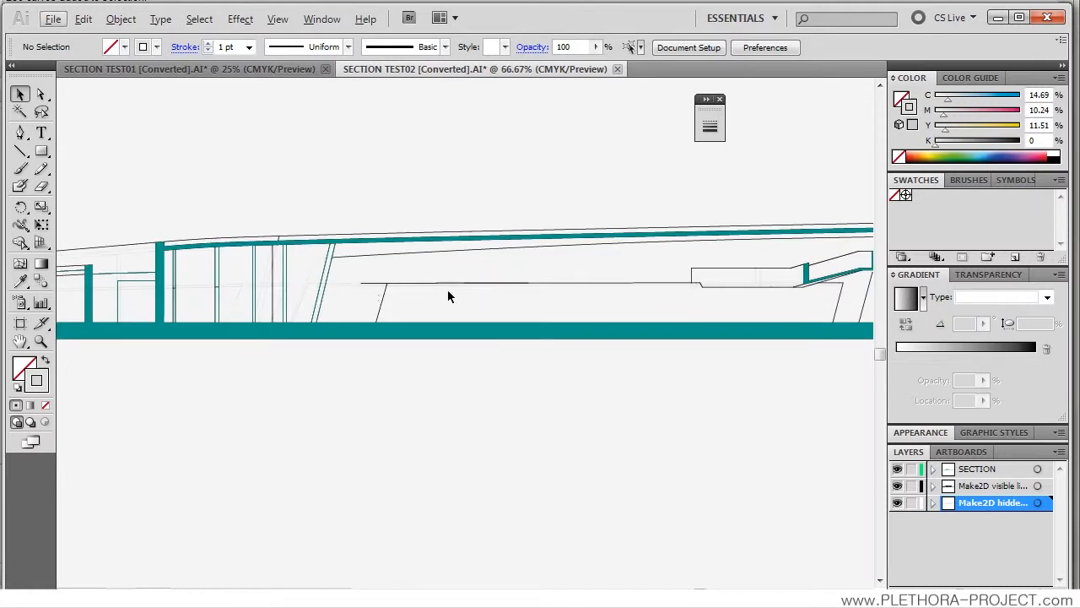
scroll(465, 300, "down", 2, "alt")
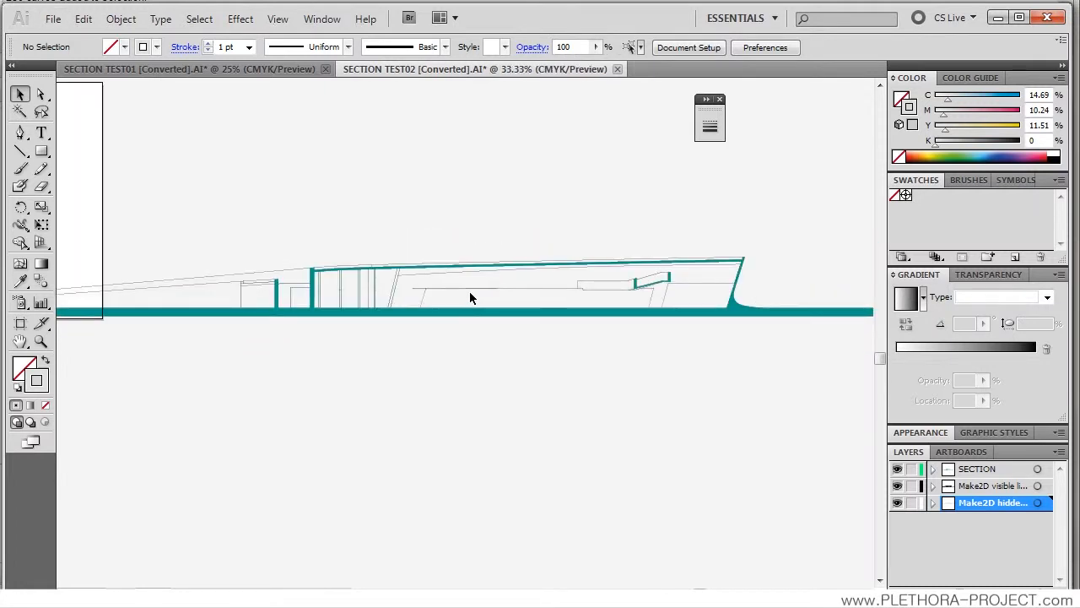
scroll(469, 291, "up", 1, "alt")
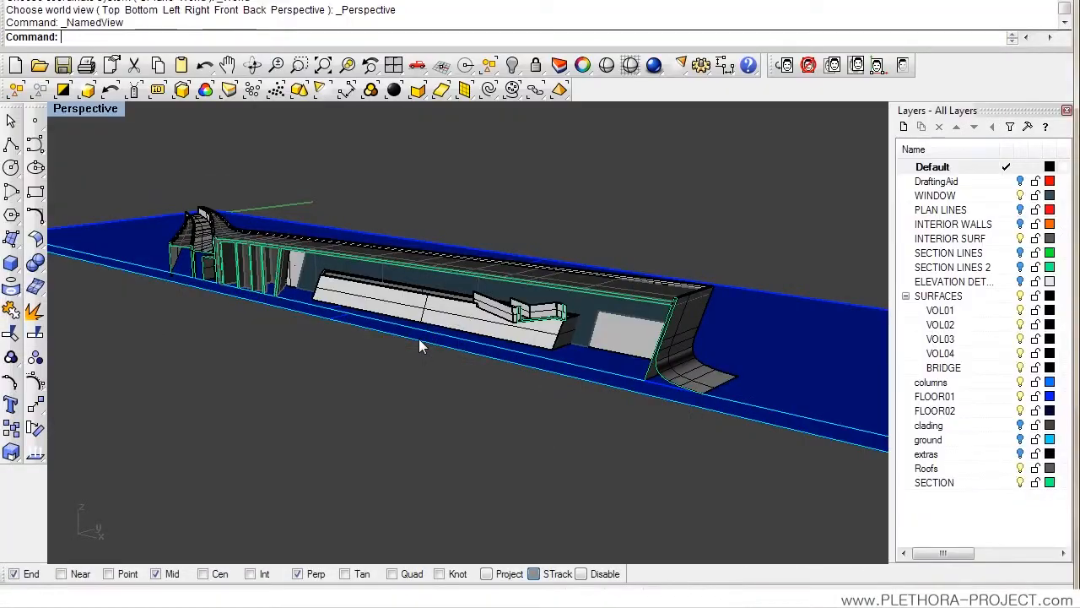
Step: Switch to Rhinoceros and orbit the perspective view to look almost straight on at the building's section cut
right_click_drag(382, 337, 417, 334)
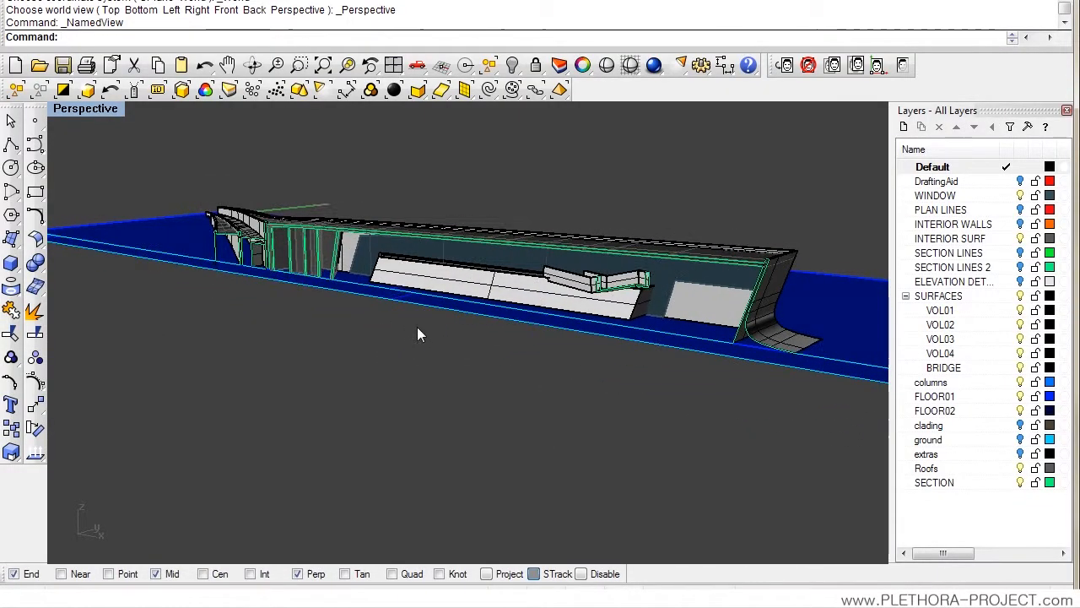
right_click_drag(447, 323, 547, 327)
scroll(531, 332, "up", 3)
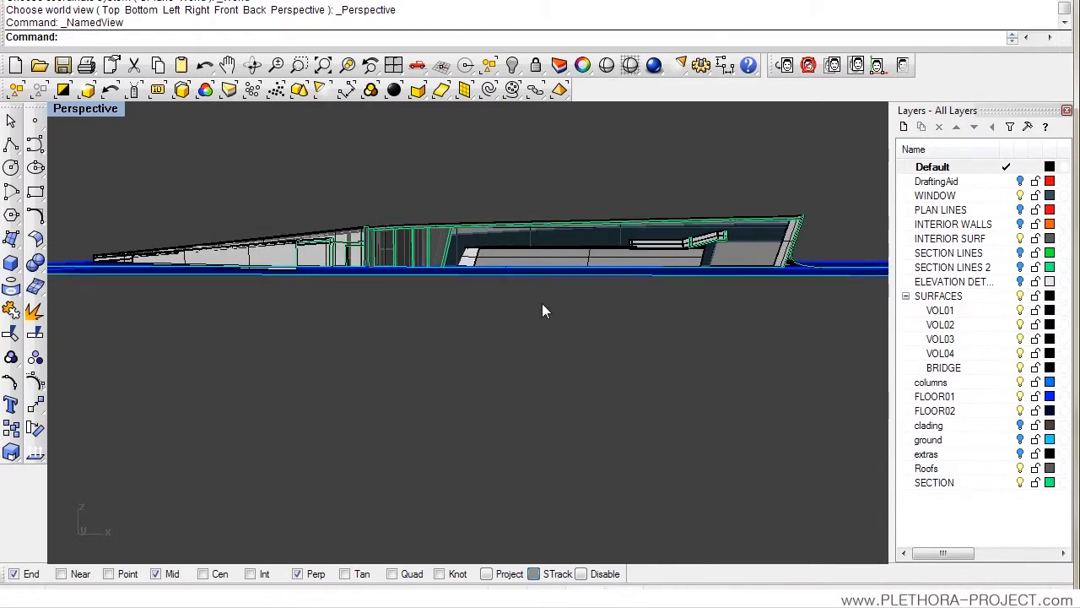
Step: Try a camera lens length of 300 mm for the Perspective viewport
left_click(93, 110)
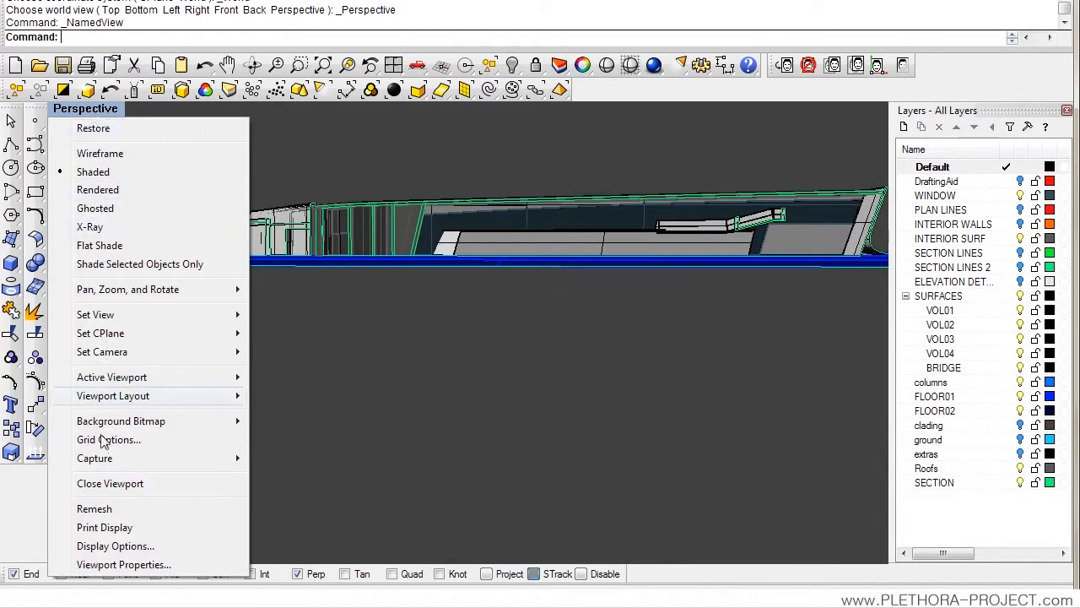
left_click(114, 567)
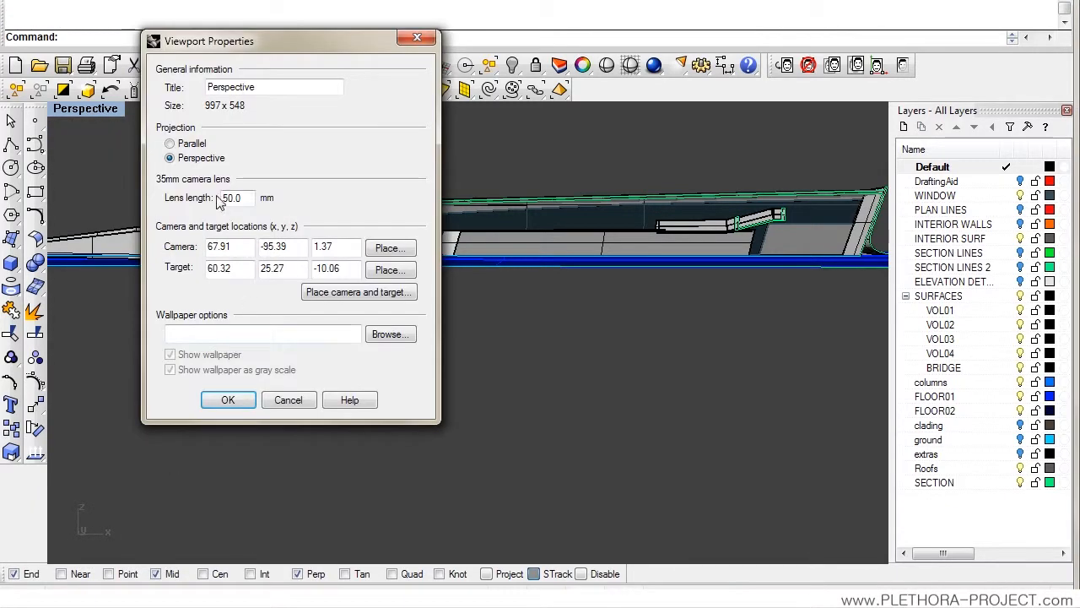
type("20300")
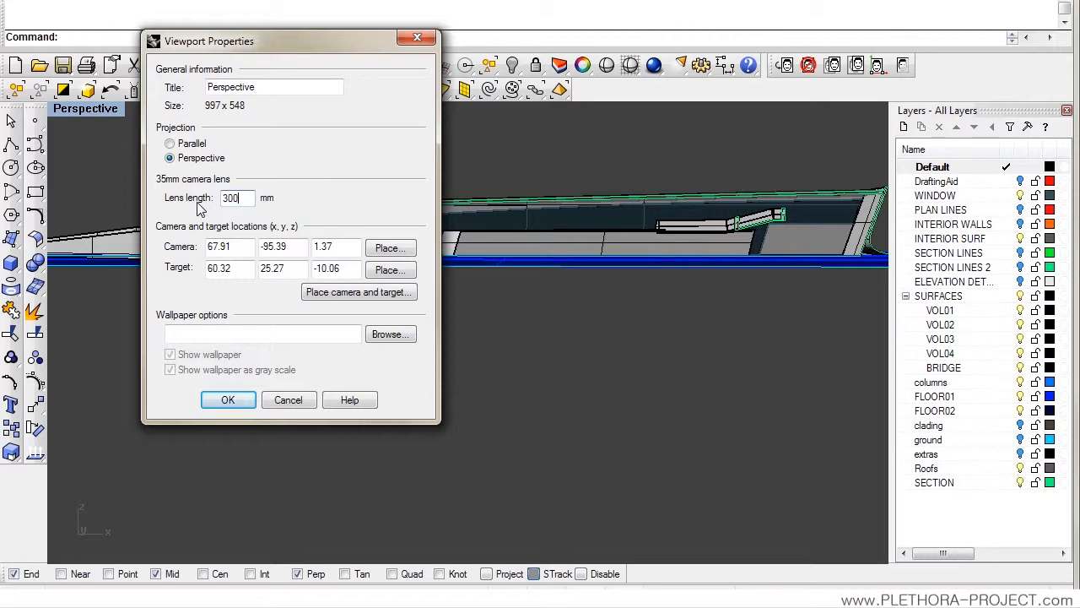
left_click(228, 399)
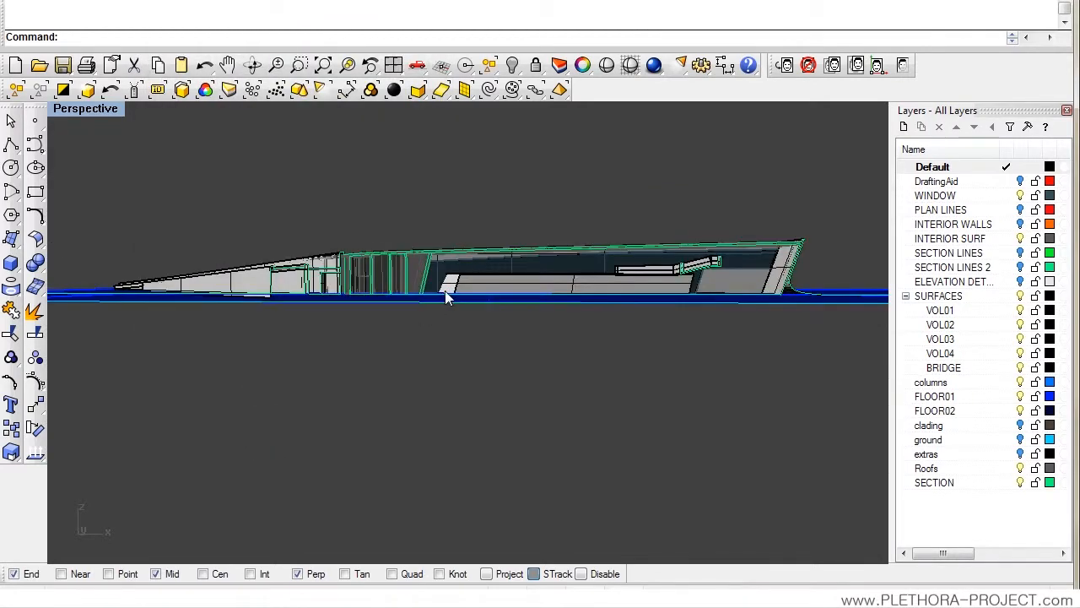
Step: Frame the whole building in the perspective viewport and save the current view as a named view called Section
scroll(511, 294, "up", 3)
scroll(509, 294, "down", 3)
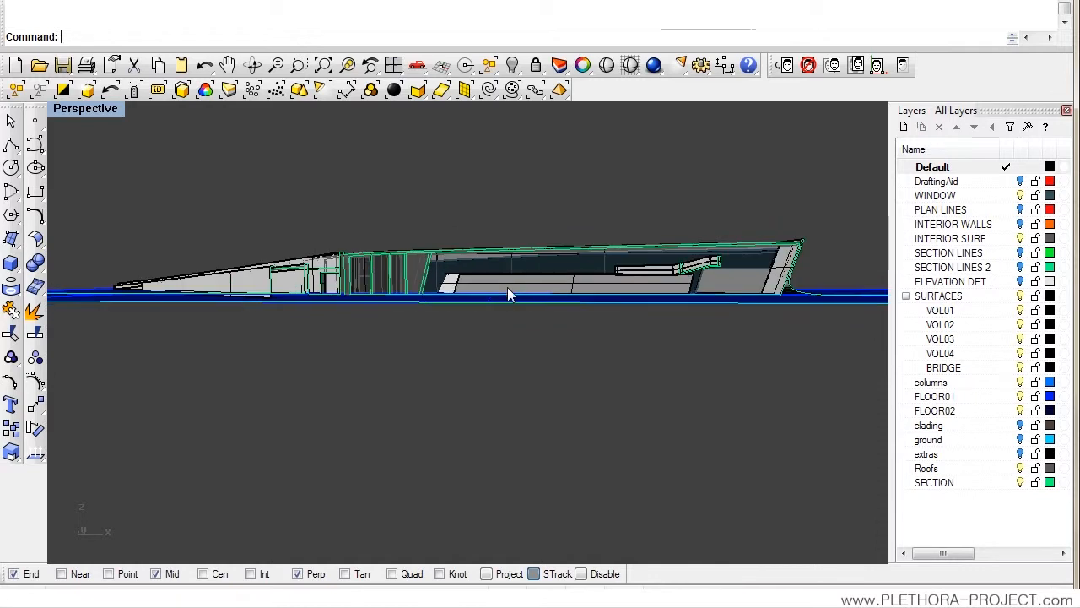
left_click(275, 65)
left_click_drag(406, 328, 397, 314)
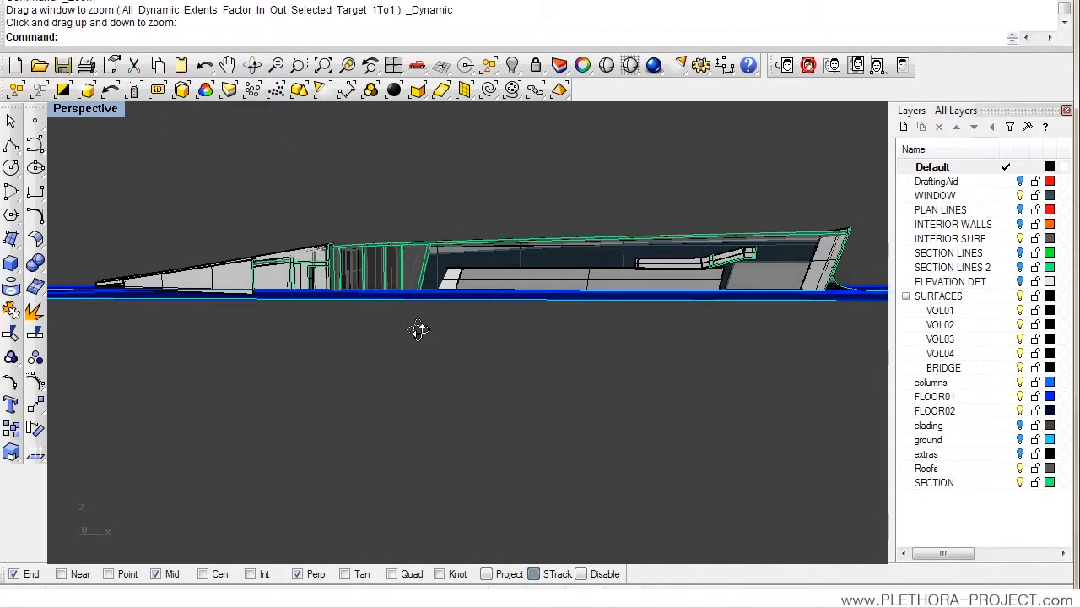
left_click(72, 111)
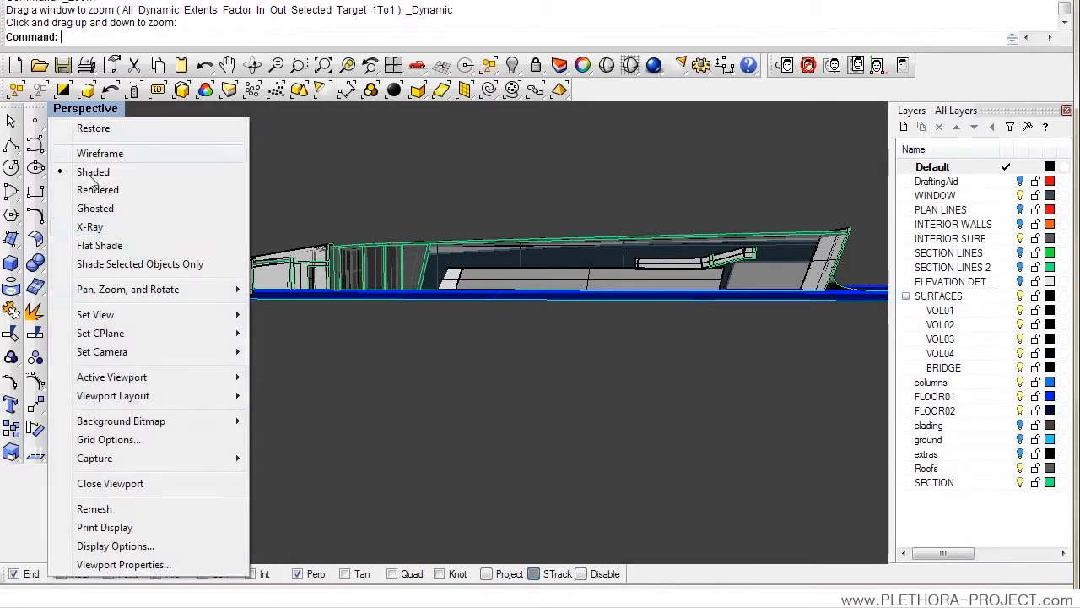
mouse_move(116, 318)
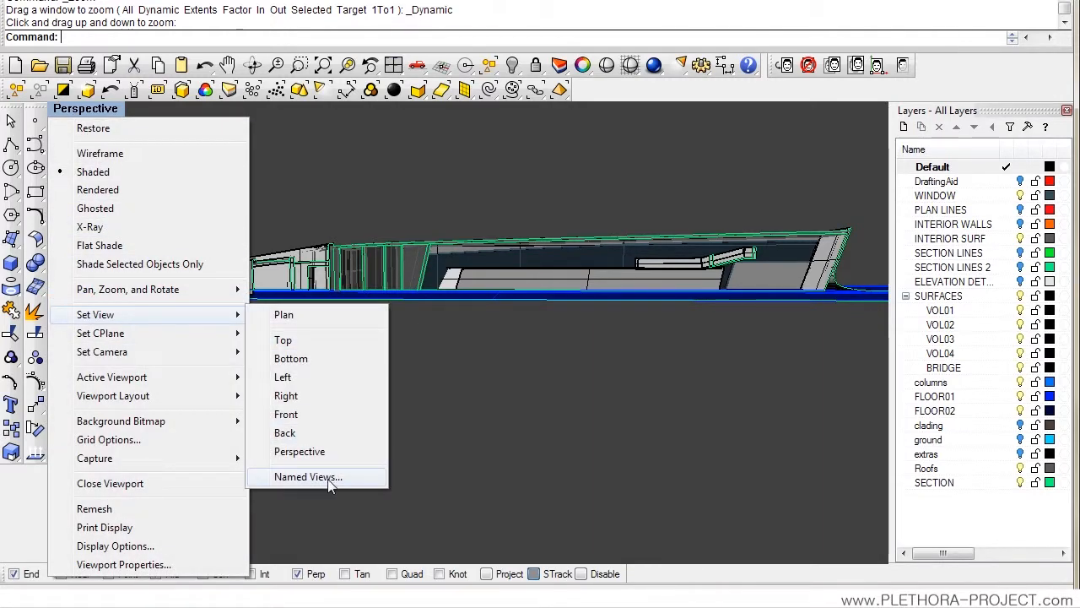
left_click(326, 477)
left_click(382, 169)
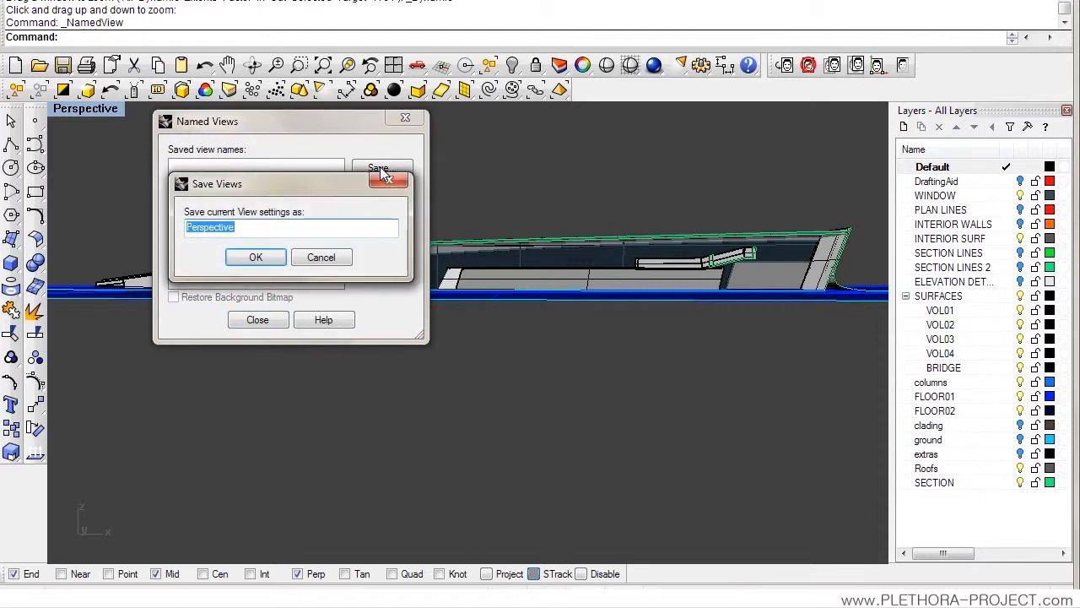
type("sE")
key("BackSpace")
key("BackSpace")
type("Section")
key("Return")
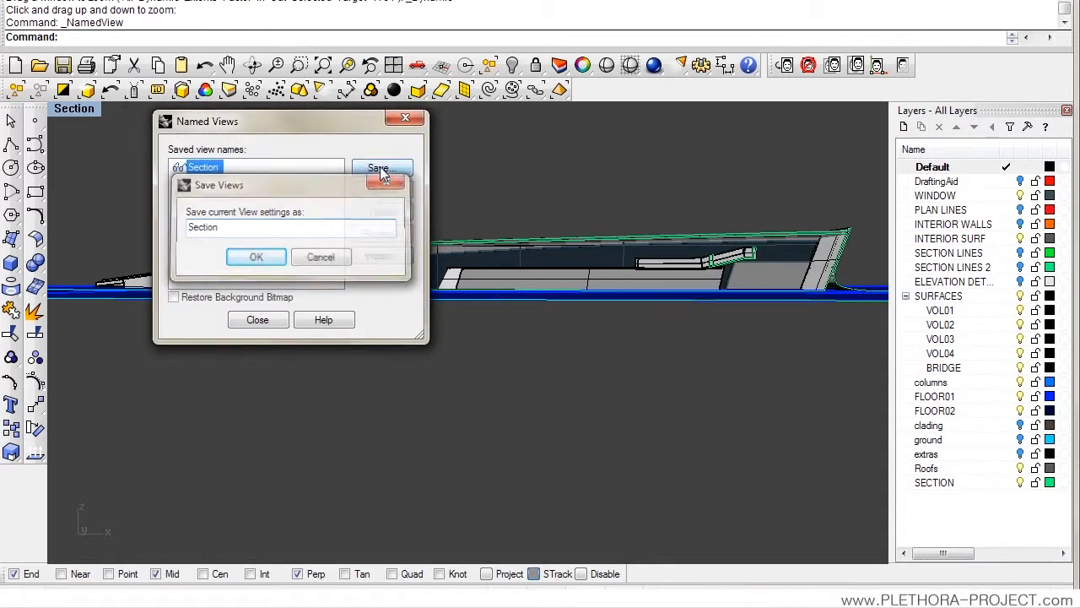
left_click(274, 321)
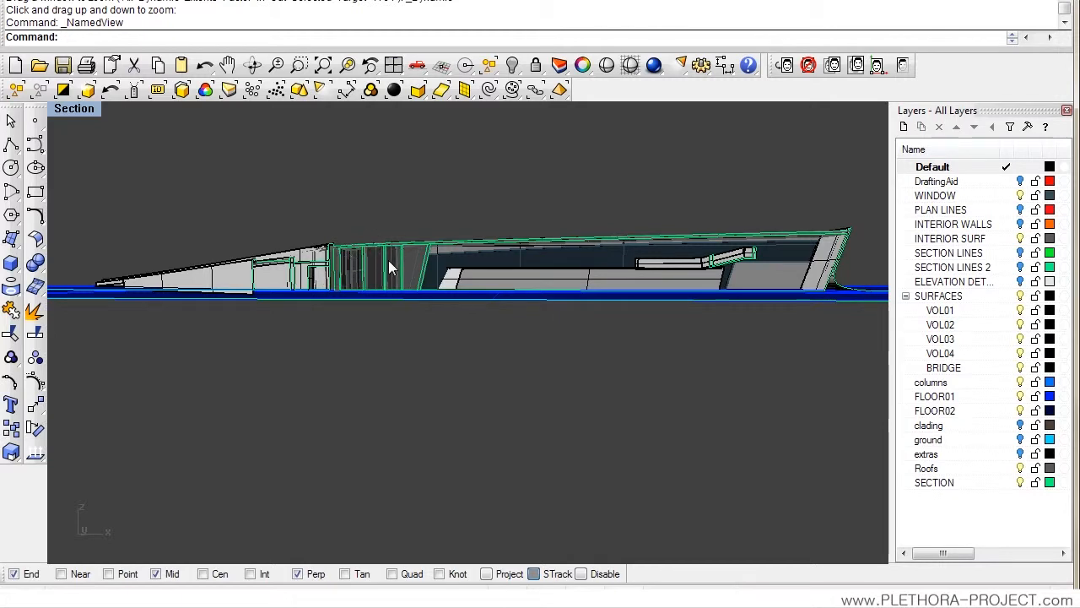
Step: Select all polysurfaces and surfaces in the model and create a new layer named ALLSURF
left_click(419, 91)
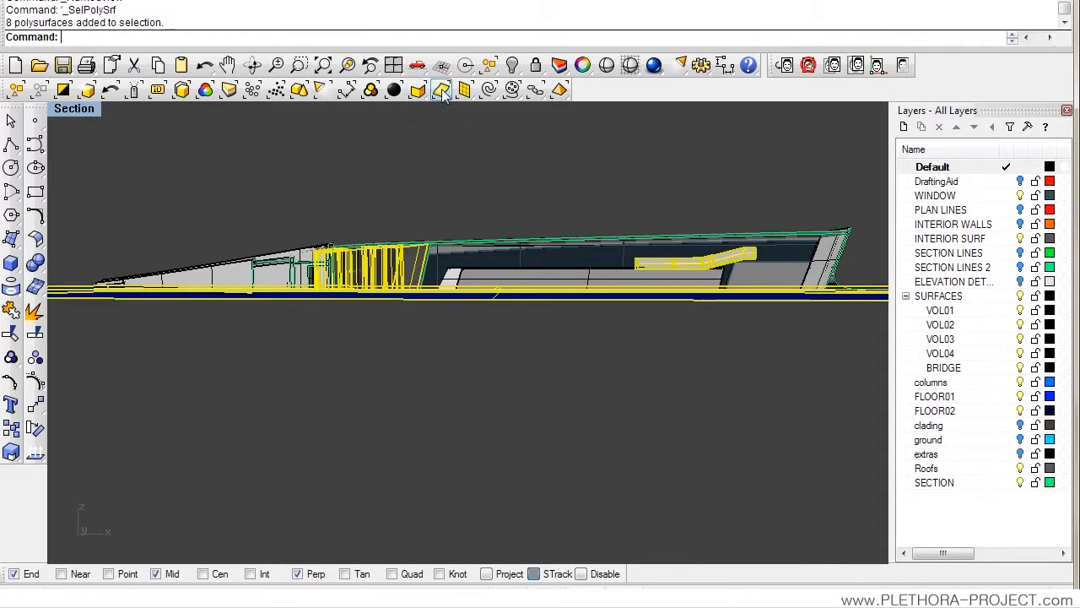
left_click(441, 89)
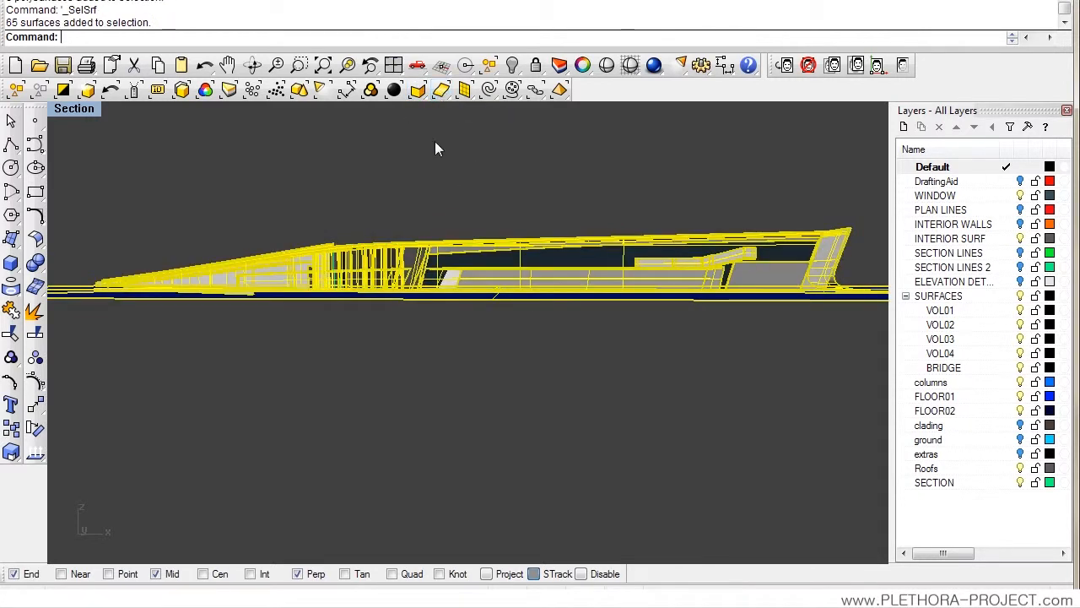
left_click(952, 484)
left_click(903, 125)
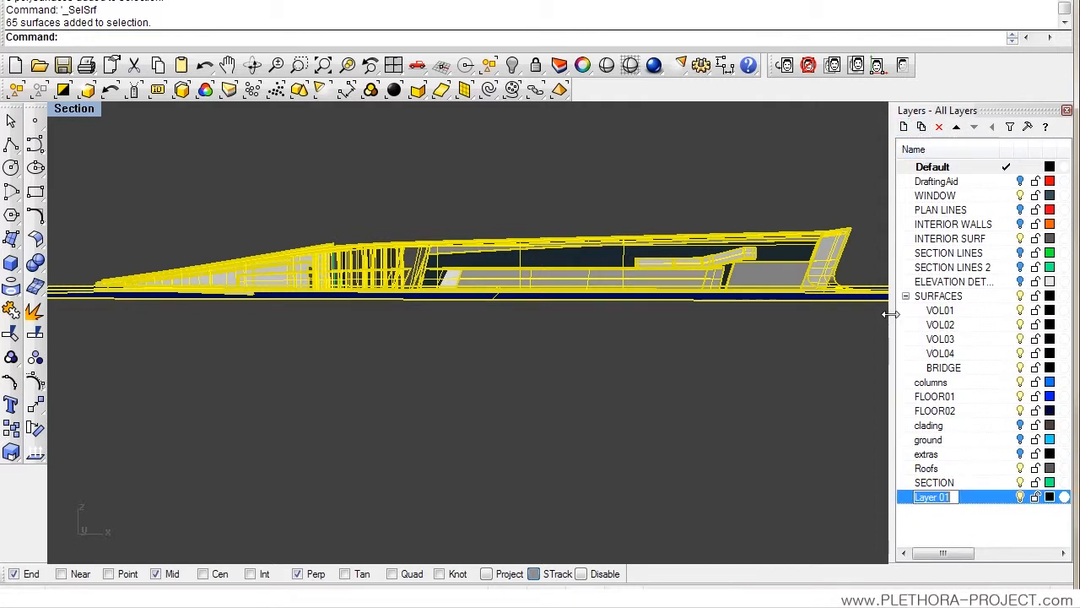
type("ALLSURF")
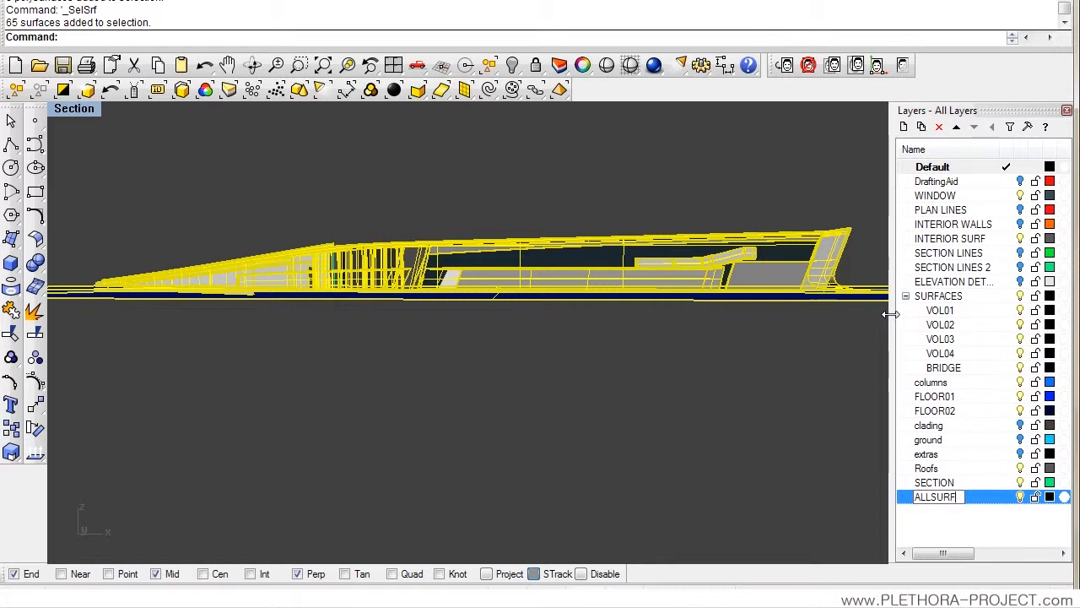
key("Return")
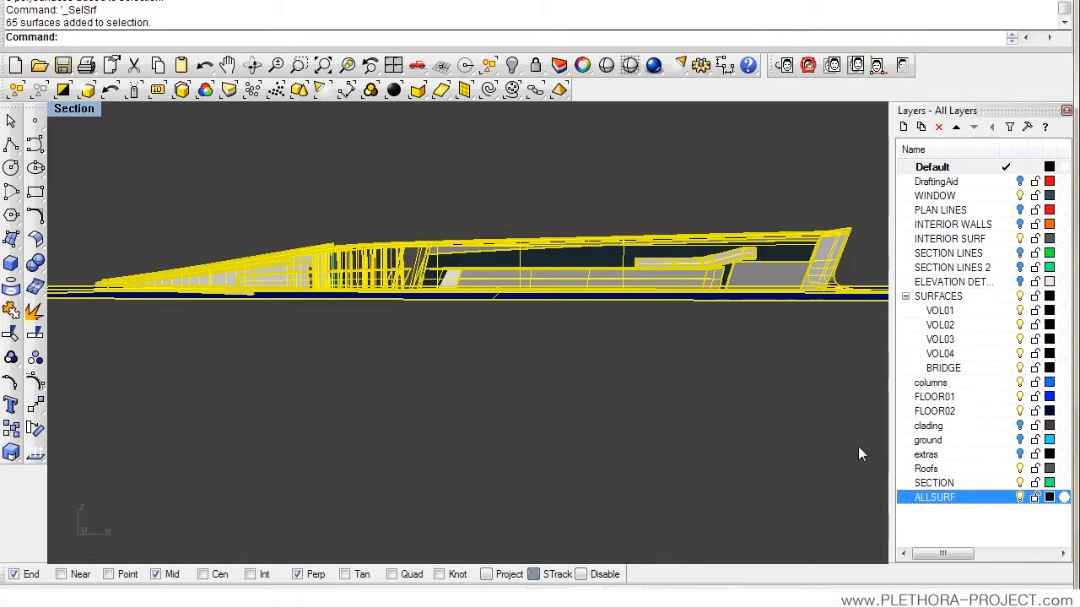
Step: Copy and paste the selected surfaces in place, assign the pasted copies to the ALLSURF layer and deselect them
key("ctrl+c")
key("ctrl+v")
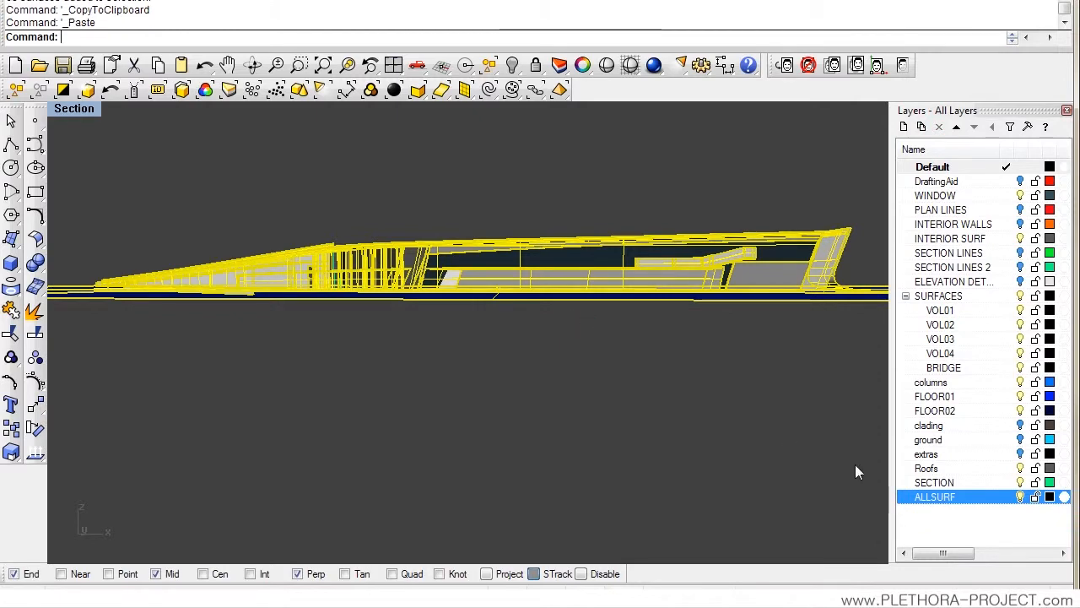
right_click(932, 498)
left_click(971, 464)
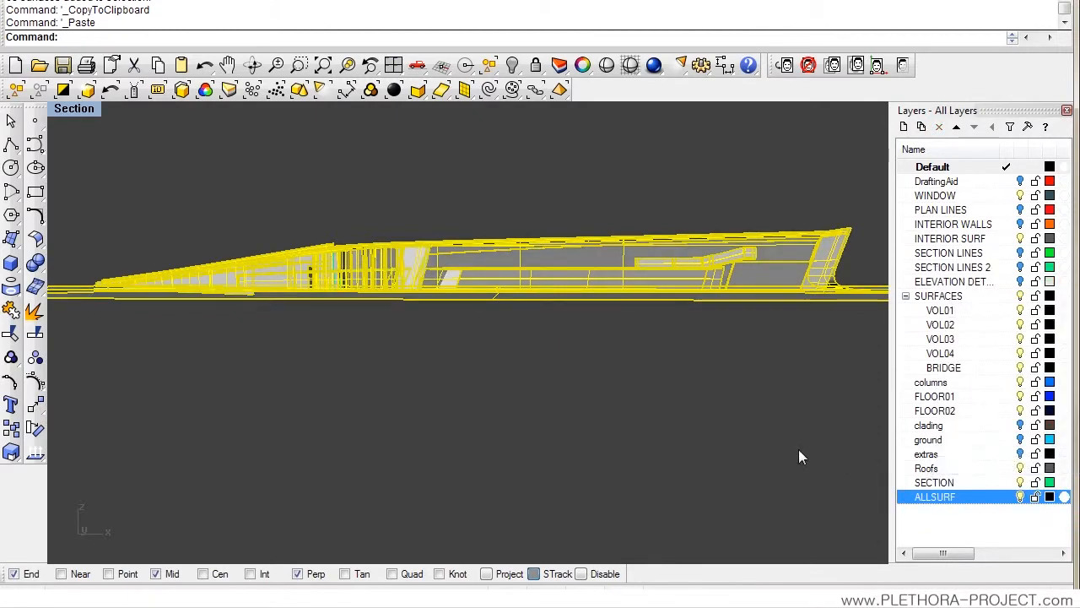
left_click(799, 453)
Step: Select all objects on the SECTION and ALLSURF layers, invert the selection and hide the other objects
left_click(937, 482)
left_click(939, 496, "ctrl")
right_click(951, 486)
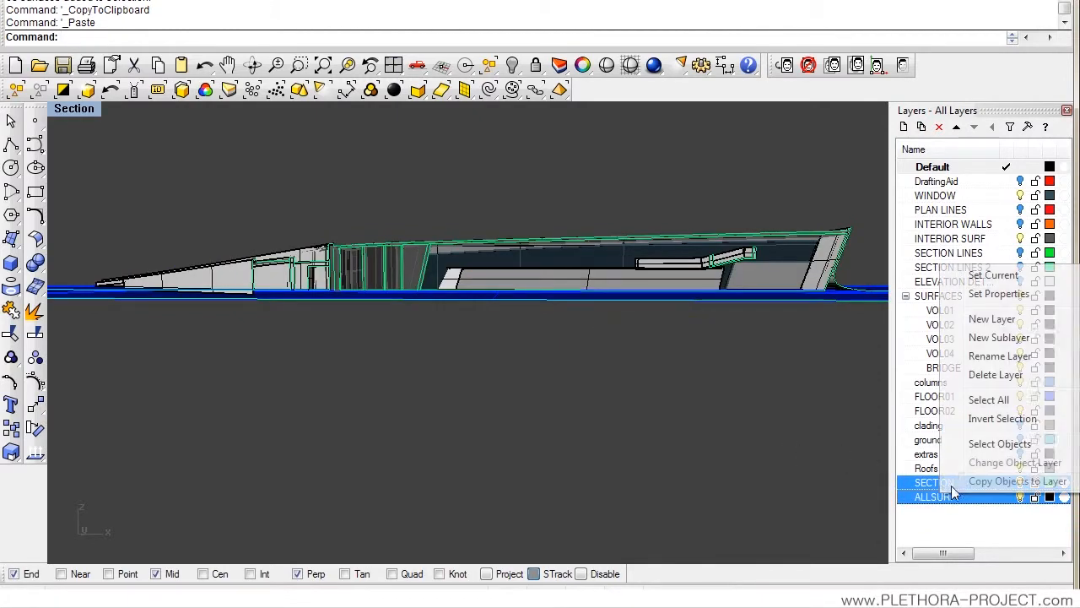
left_click(989, 444)
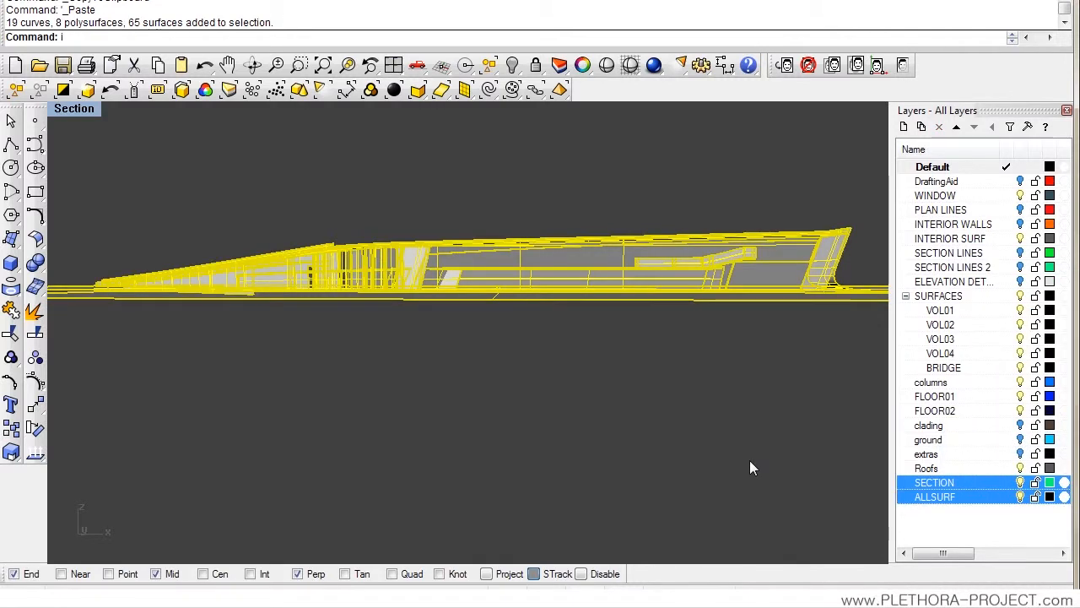
type("h")
key("Return")
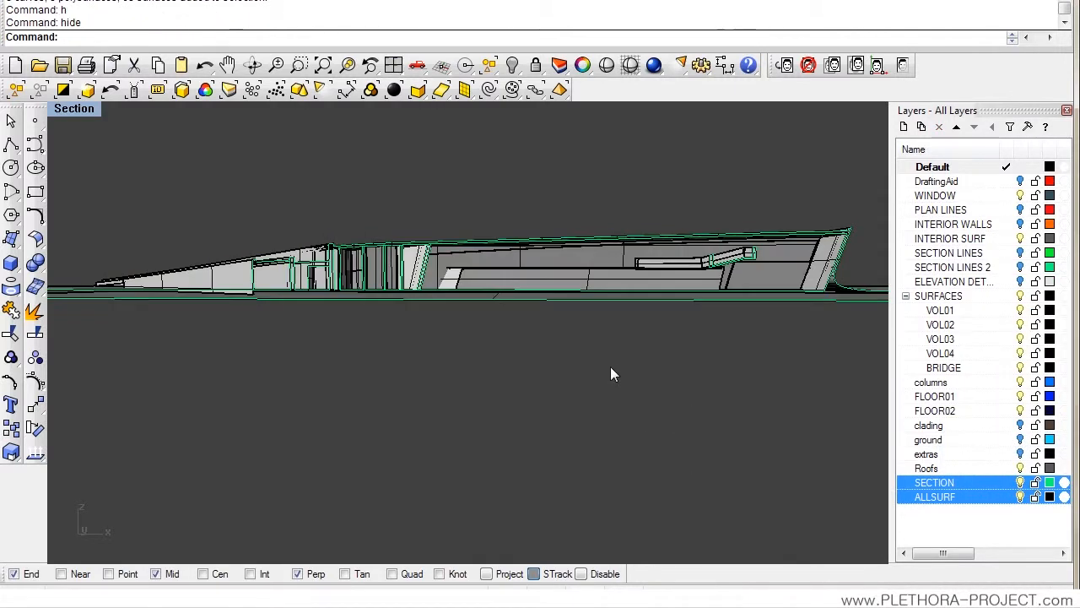
Step: Examine the cut building and its section curves from several angles, close up and from a distance
right_click_drag(604, 306, 405, 304)
left_click(405, 304)
key("Escape")
right_click_drag(328, 315, 441, 349)
scroll(232, 269, "up", 8)
scroll(252, 285, "down", 9)
right_click_drag(405, 316, 455, 324)
scroll(658, 314, "up", 9)
scroll(577, 307, "up", 4)
scroll(616, 352, "down", 4)
right_click_drag(616, 351, 619, 315, "shift")
scroll(540, 308, "down", 5)
right_click_drag(439, 317, 355, 290)
scroll(343, 244, "up", 5)
scroll(419, 268, "down", 8)
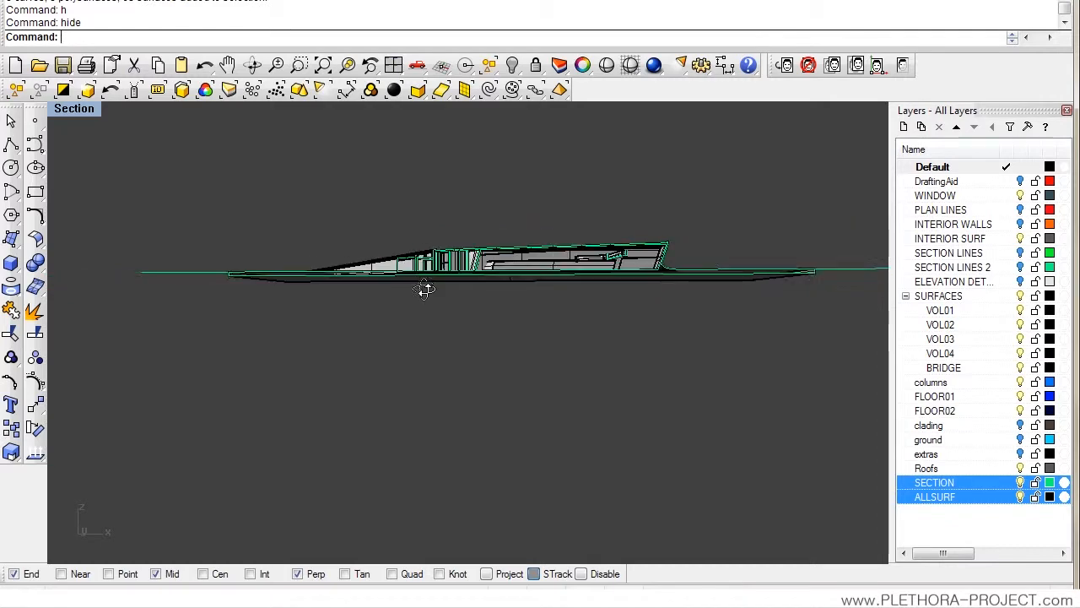
right_click_drag(487, 297, 416, 331)
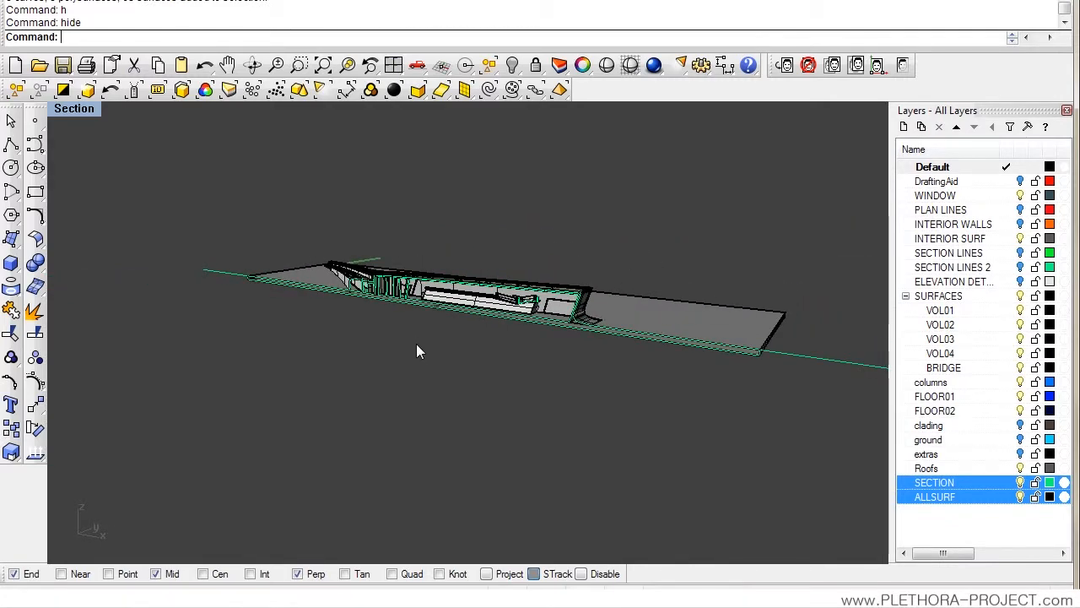
right_click_drag(430, 351, 325, 283)
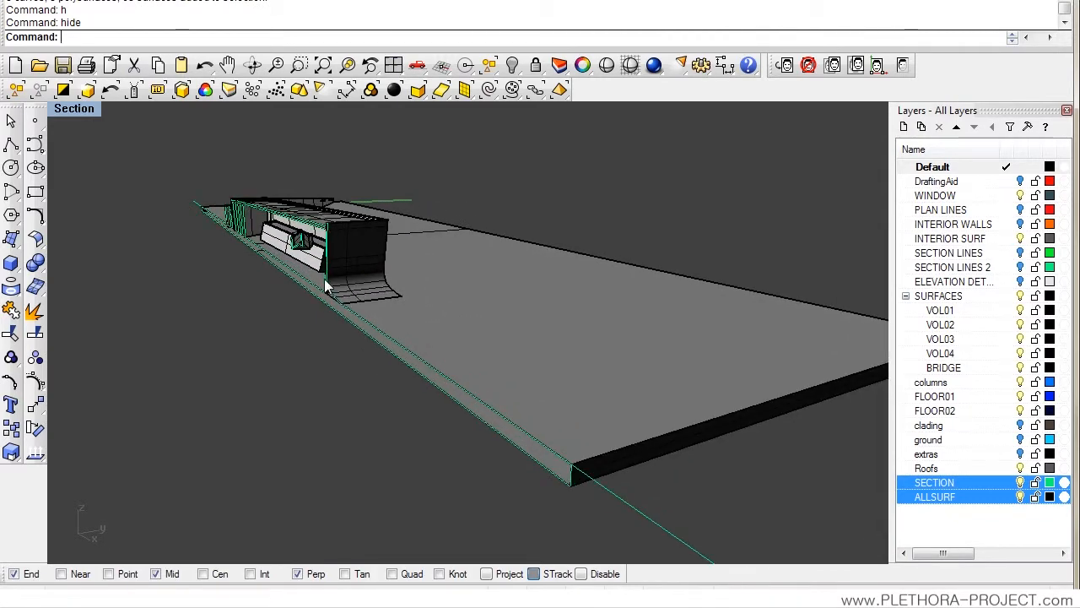
right_click_drag(293, 347, 439, 321)
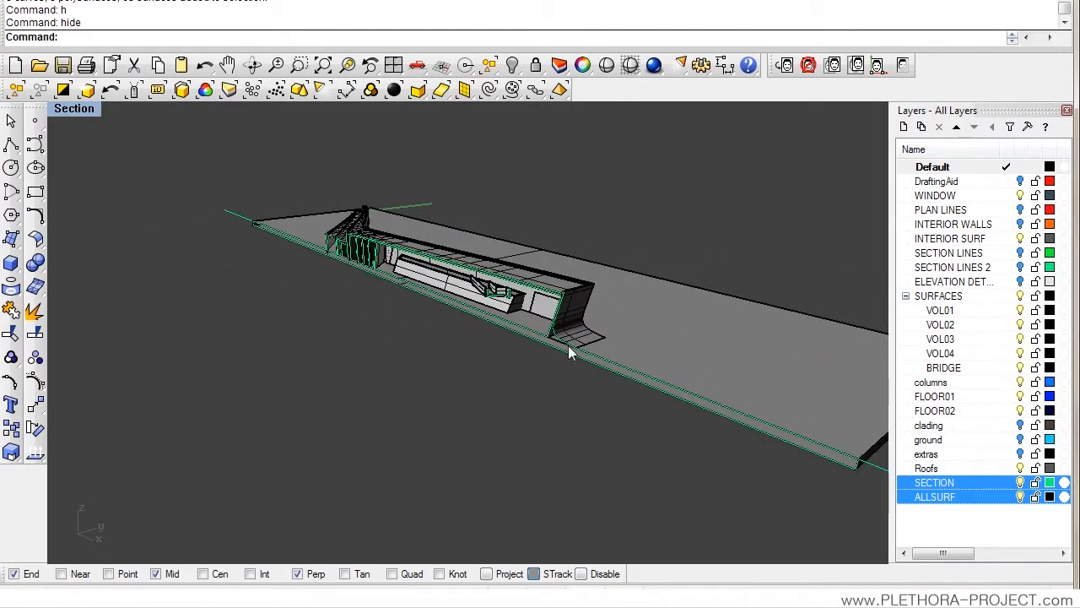
right_click_drag(646, 481, 475, 395)
right_click_drag(509, 436, 350, 385)
right_click_drag(434, 367, 403, 319, "shift")
scroll(292, 309, "up", 8)
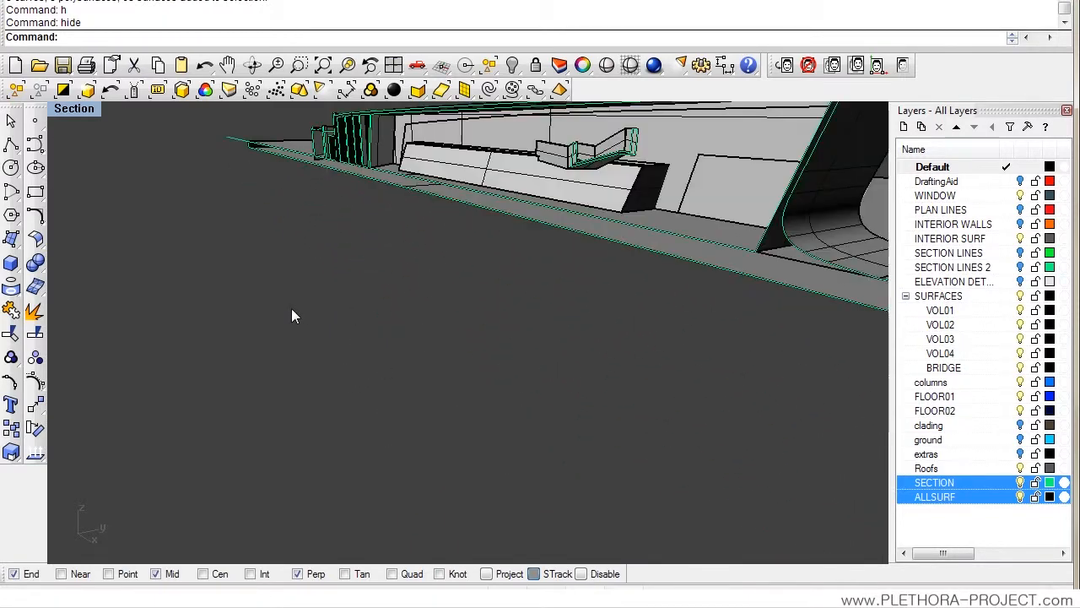
right_click_drag(359, 262, 314, 361, "shift")
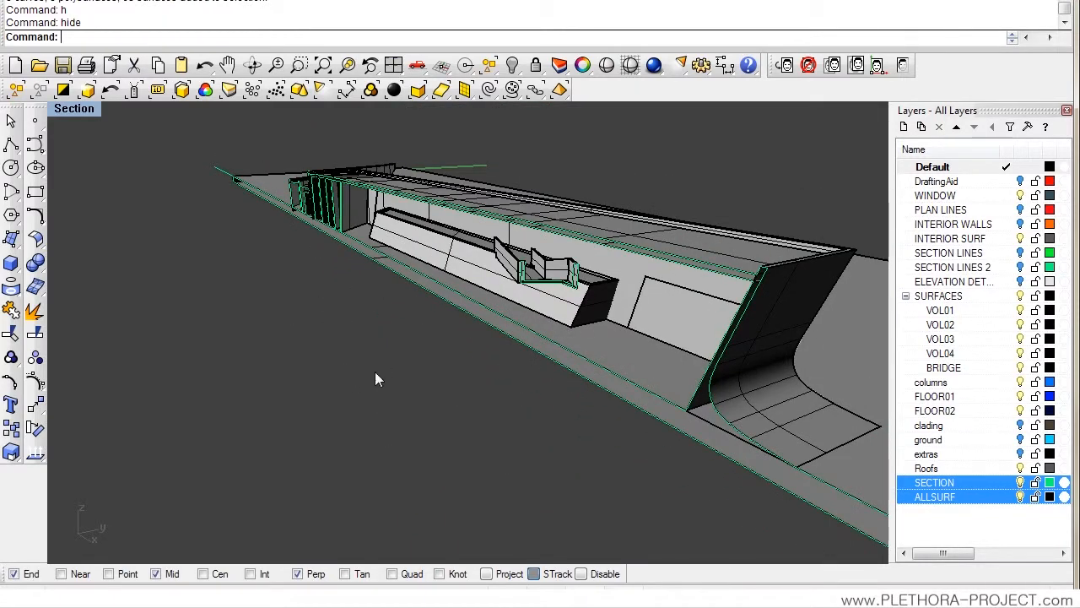
left_click_drag(299, 413, 577, 425)
Step: Select all curves on the SECTION layer and move them 0.01 outward from the cut face of the model
left_click(941, 497)
left_click(945, 482)
right_click(949, 485)
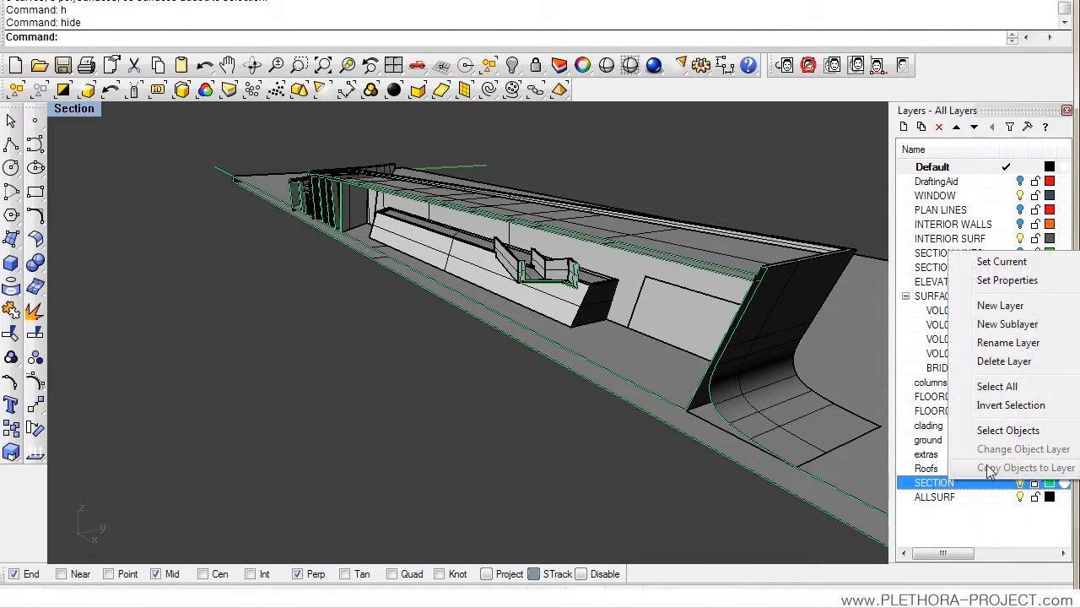
left_click(984, 429)
right_click_drag(528, 420, 418, 363, "shift")
scroll(418, 357, "down", 6)
scroll(372, 429, "up", 5)
right_click_drag(340, 374, 362, 392)
scroll(360, 397, "down", 5)
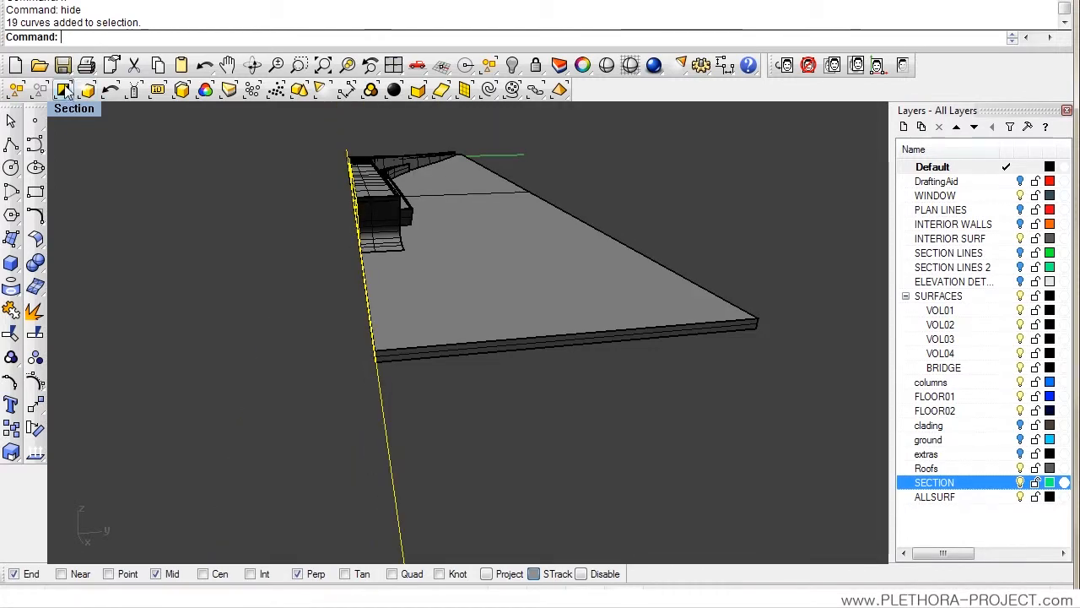
type("m")
key("Return")
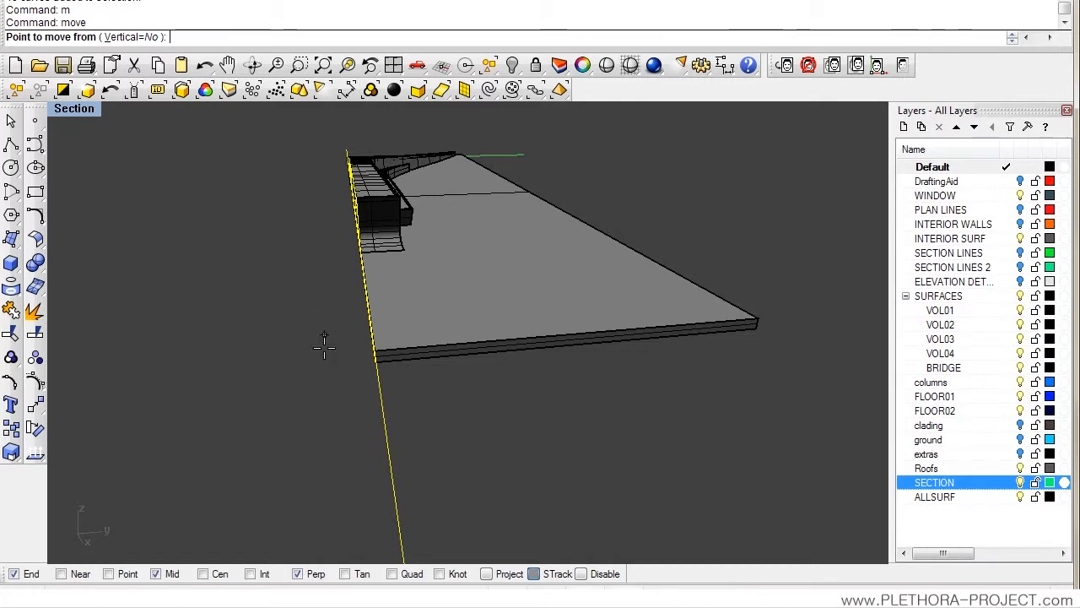
left_click(378, 356)
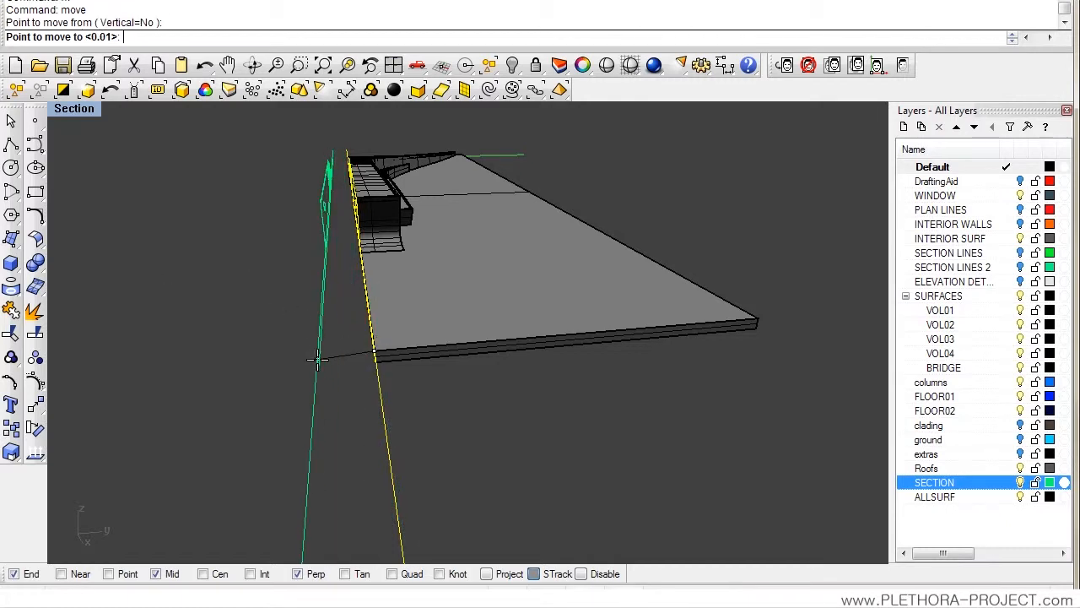
type("0.01")
key("Return")
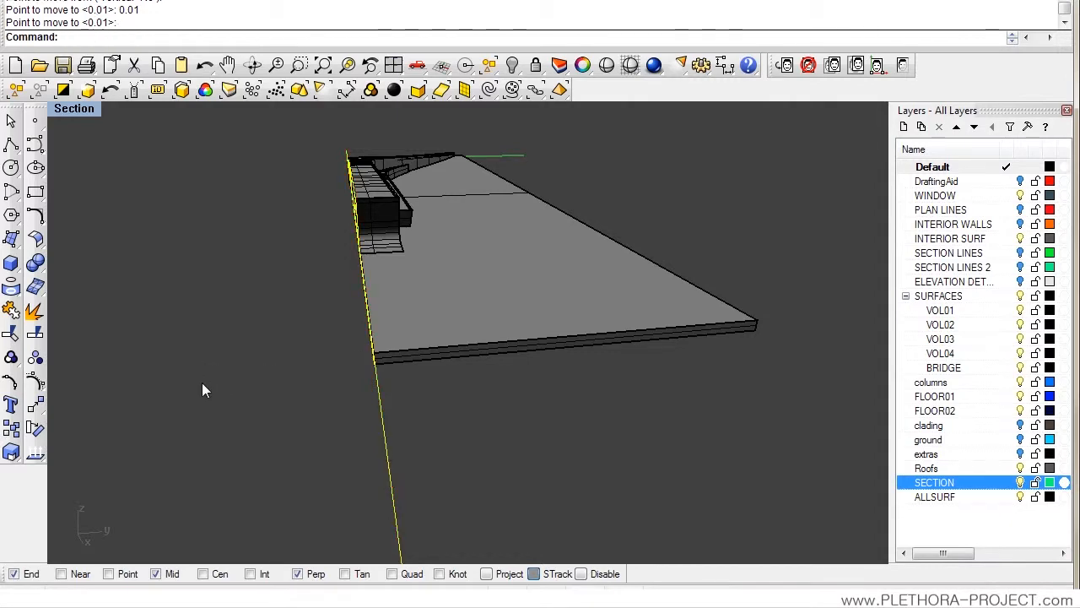
Step: Inspect the offset section curves along the cut face and around the curved end wall
right_click_drag(201, 383, 339, 402)
scroll(530, 256, "up", 4)
right_click_drag(397, 253, 397, 306, "shift")
scroll(433, 311, "up", 2)
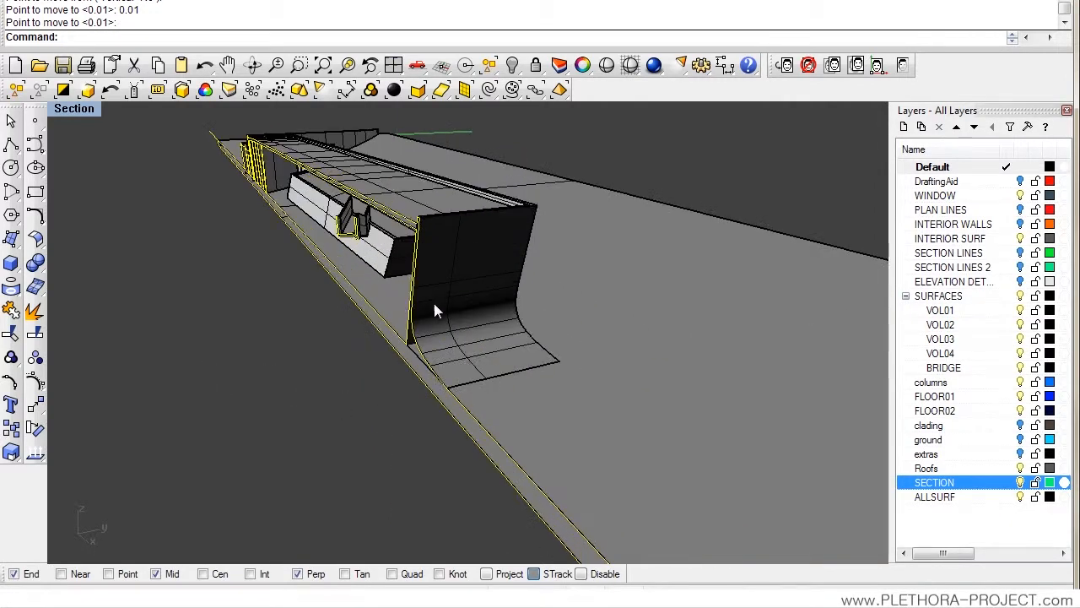
scroll(391, 349, "up", 3)
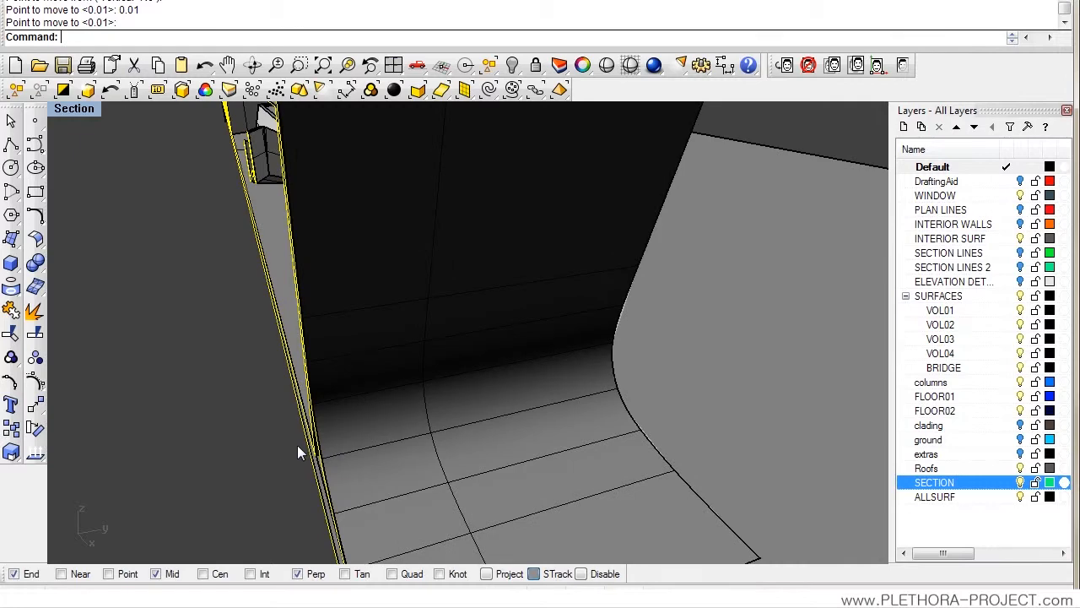
scroll(325, 419, "down", 3)
scroll(335, 403, "down", 3)
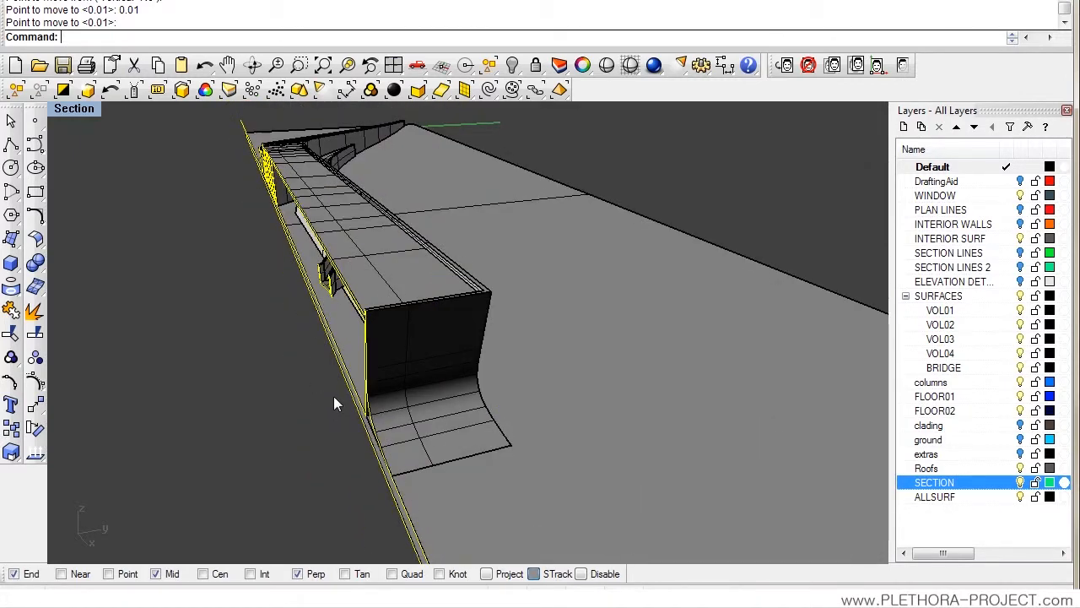
right_click_drag(506, 394, 465, 366)
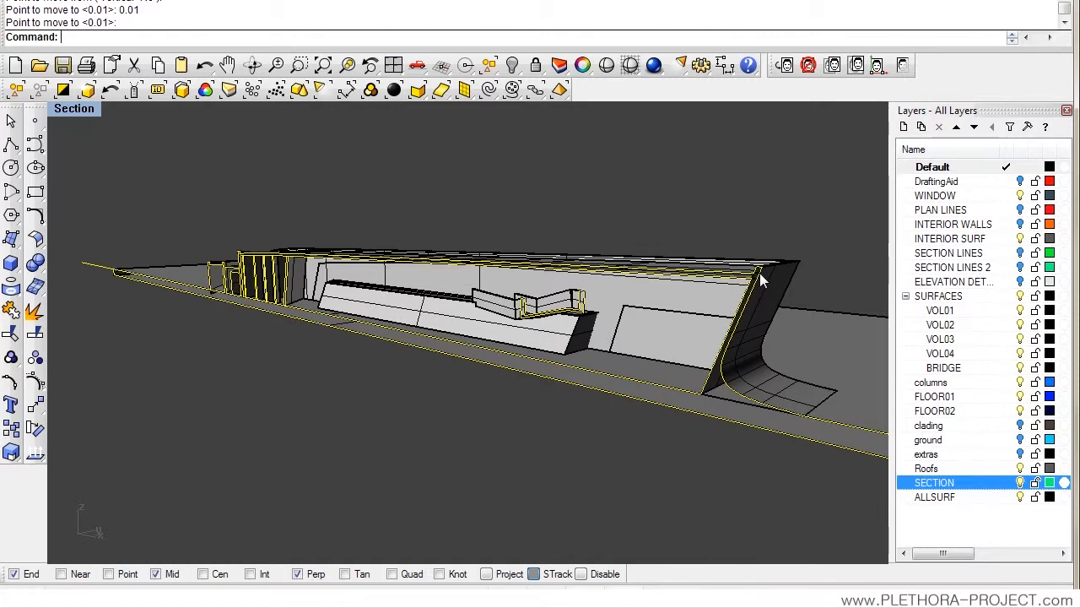
right_click_drag(683, 372, 315, 334)
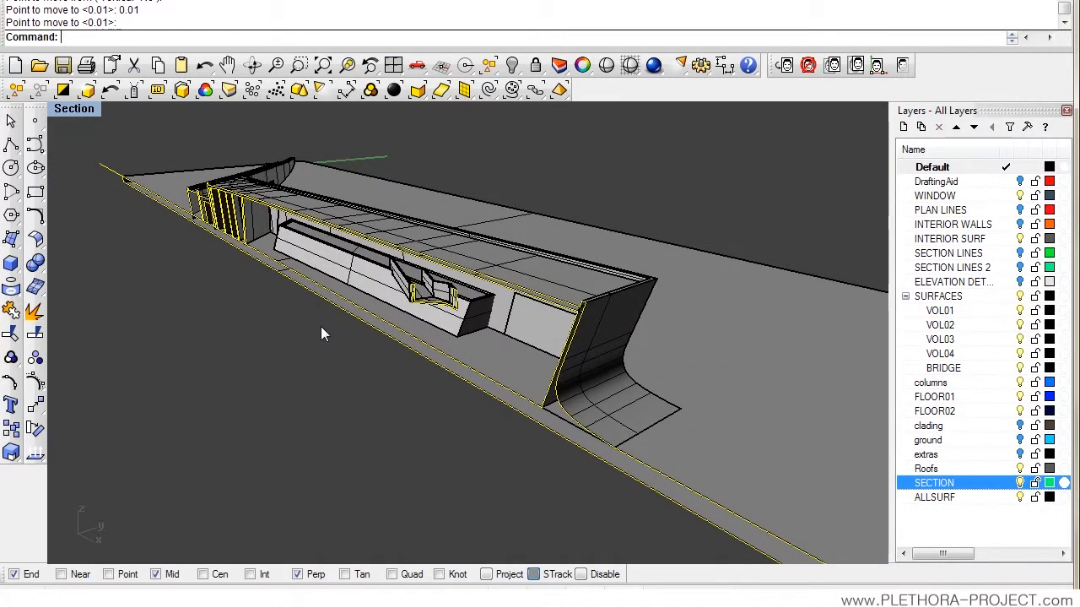
right_click_drag(314, 367, 317, 332)
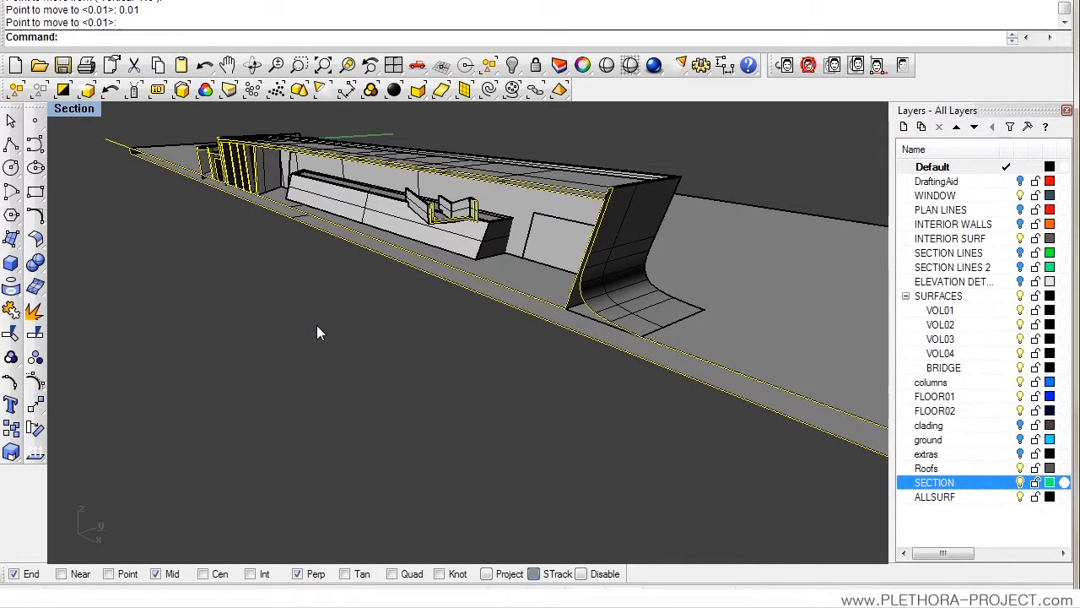
Step: Restore the saved named view Section and deselect the section curves
left_click(74, 109)
mouse_move(106, 314)
left_click(291, 502)
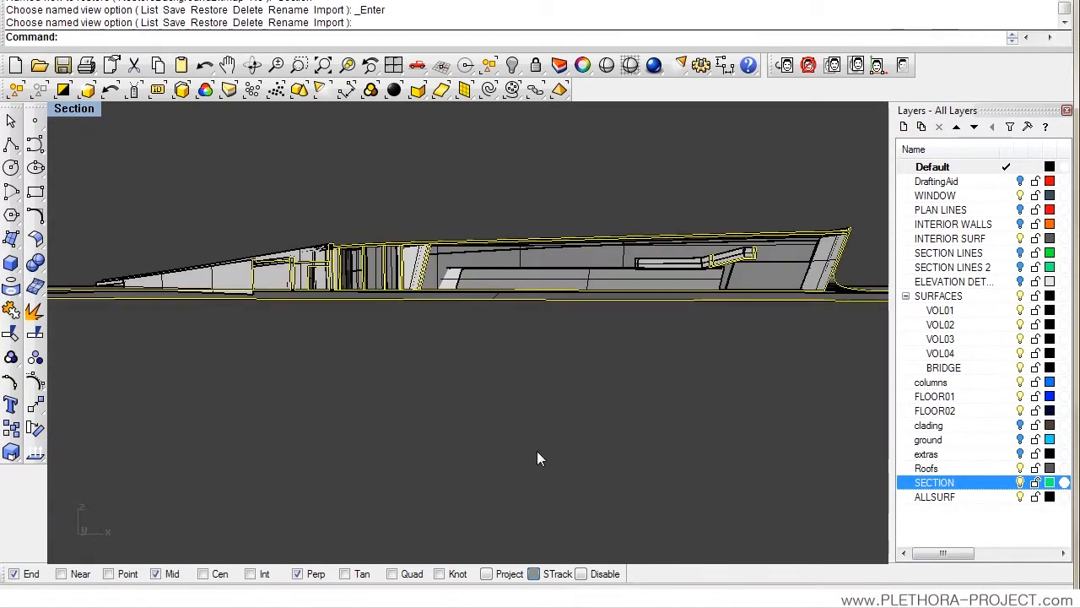
key("Escape")
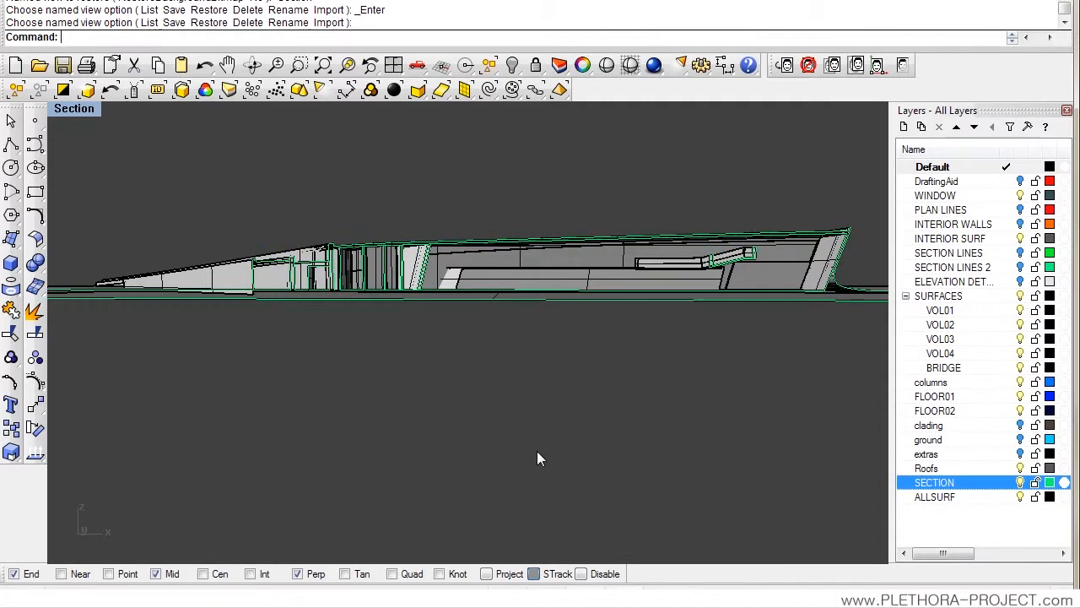
Step: Select all visible objects and run Make2D for the current view, showing hidden lines and maintaining source layers
key("ctrl+a")
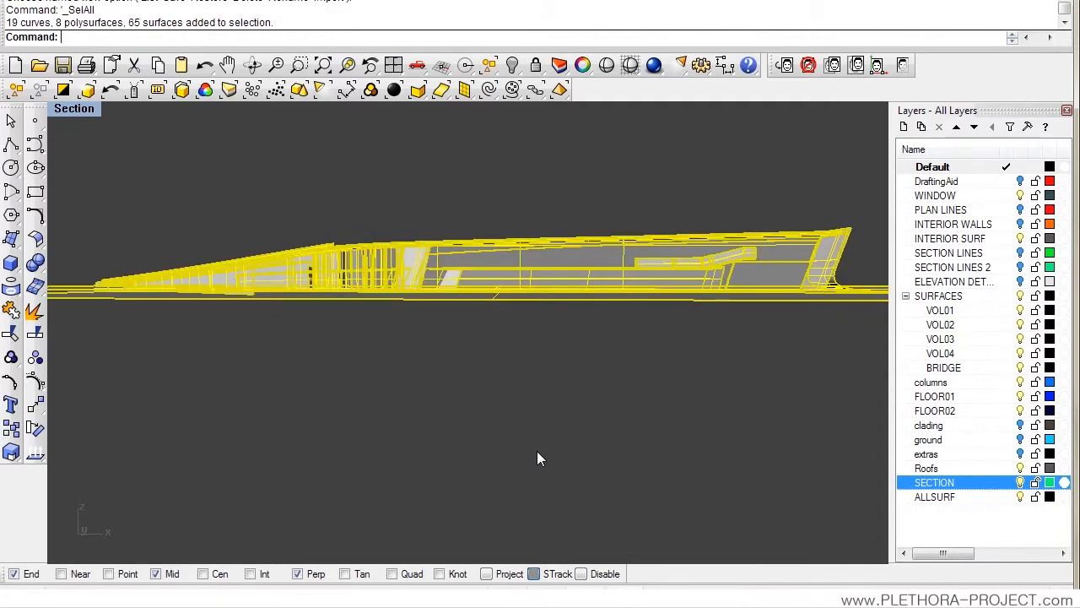
type("Make2D")
key("Return")
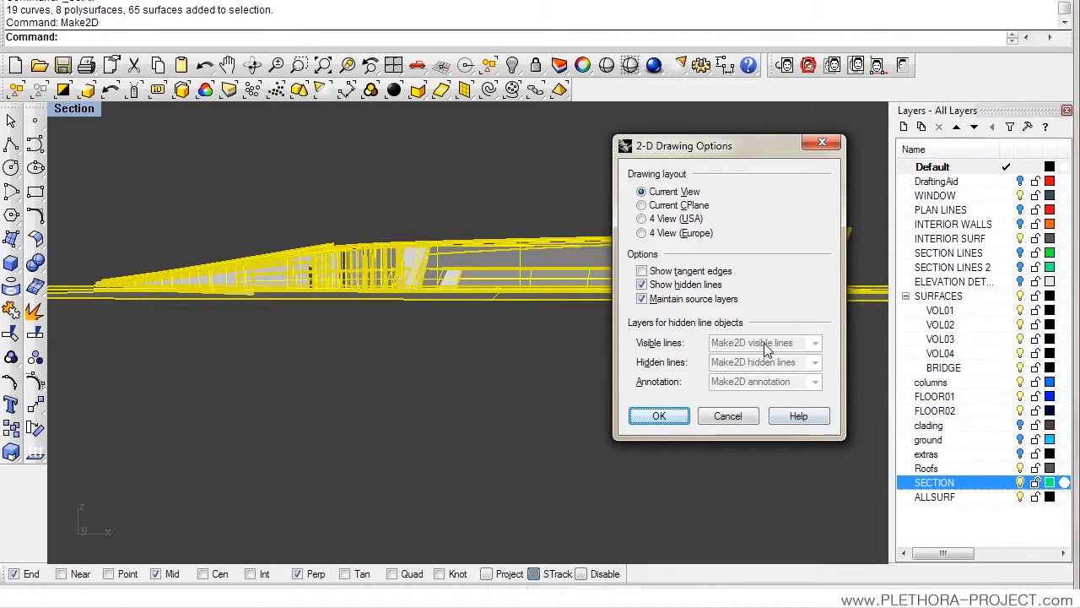
left_click(659, 417)
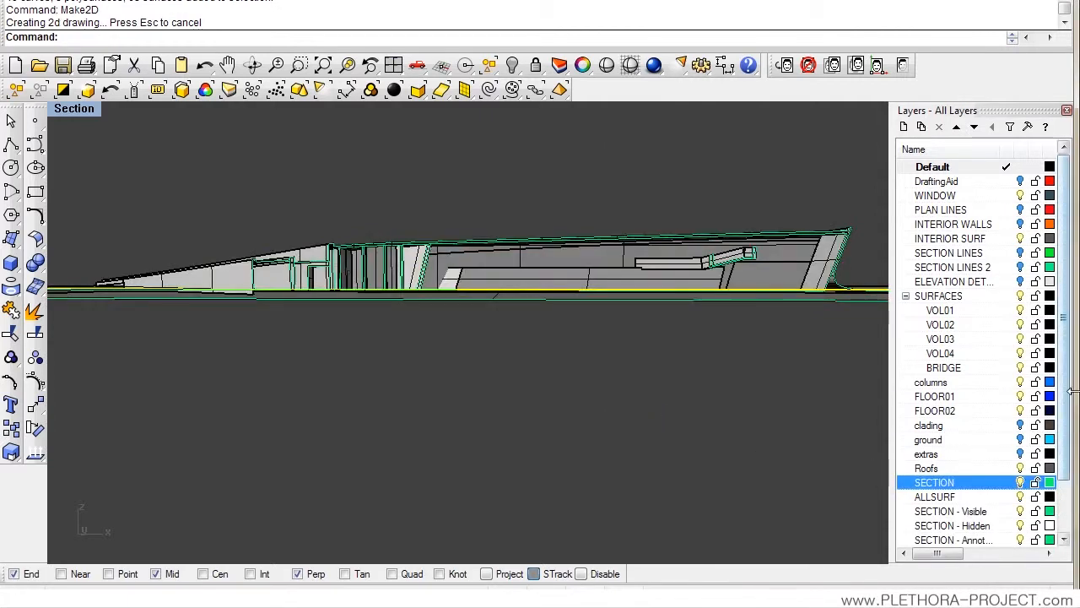
Step: Highlight the new SECTION and ALLSURF drawing layers, from SECTION - Visible onward, and maximize the Top view to show the 2D linework
left_click_drag(1065, 410, 1067, 470)
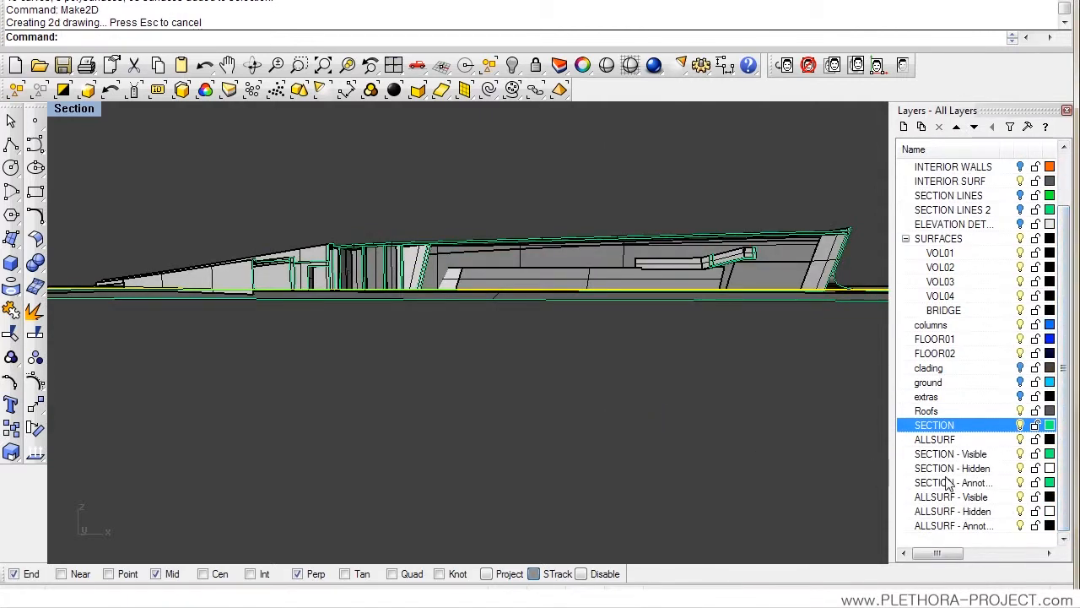
left_click(947, 454)
left_click(943, 526, "shift")
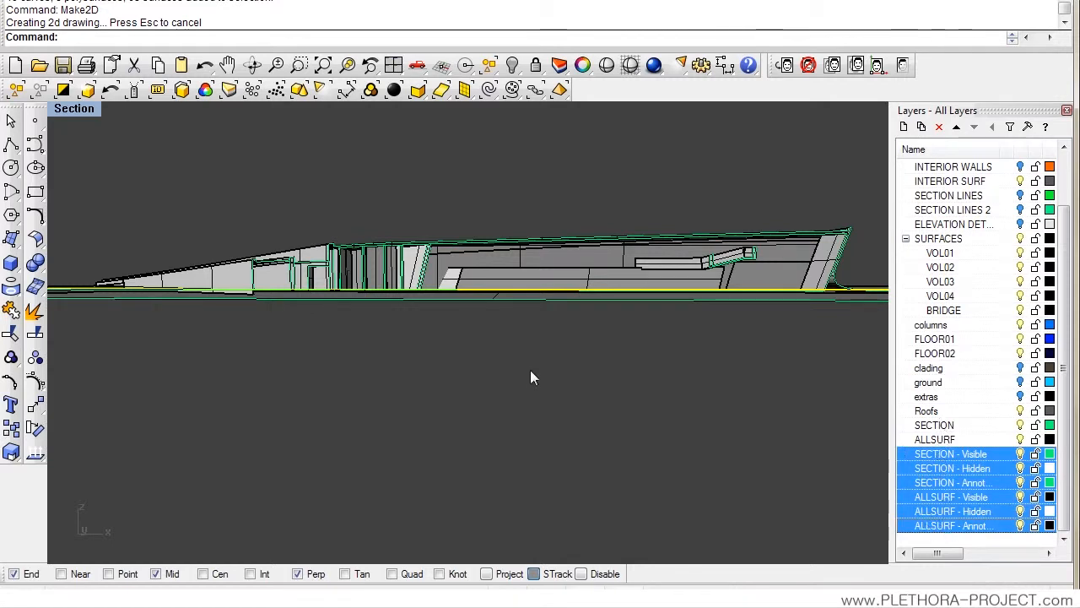
double_click(87, 109)
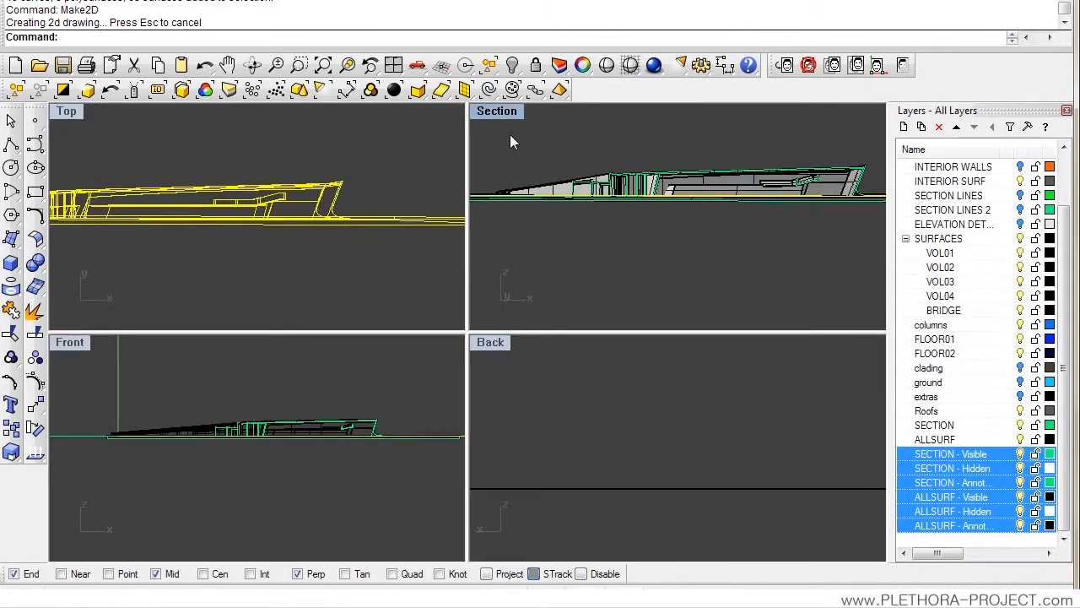
double_click(66, 111)
scroll(452, 269, "down", 2)
scroll(470, 352, "down", 1)
Step: Invert the selection from the 2D linework to the original model and hide the model in the Top view
type("invert")
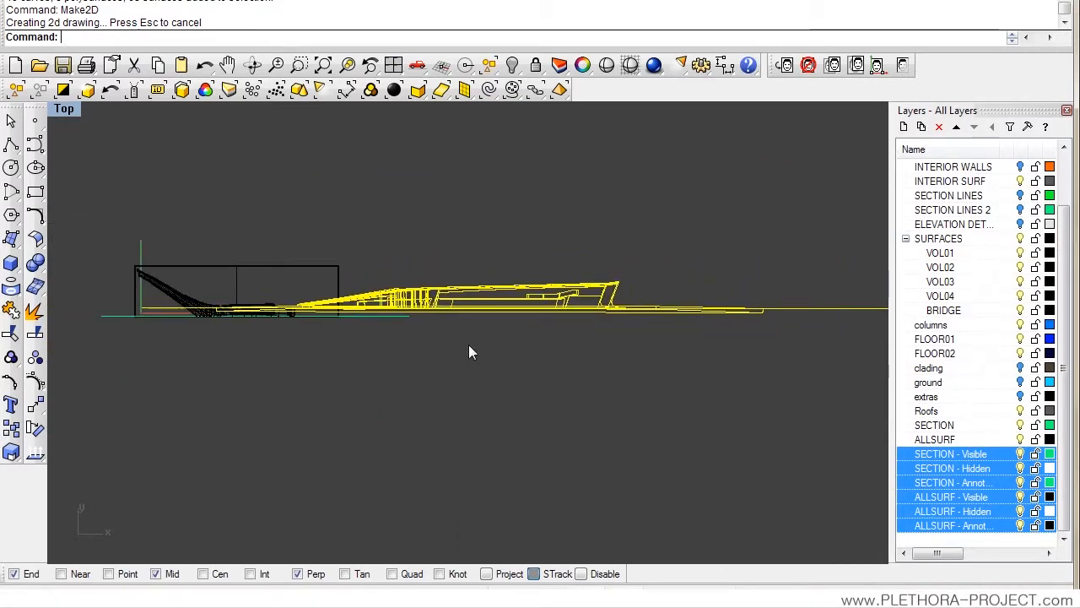
key("Return")
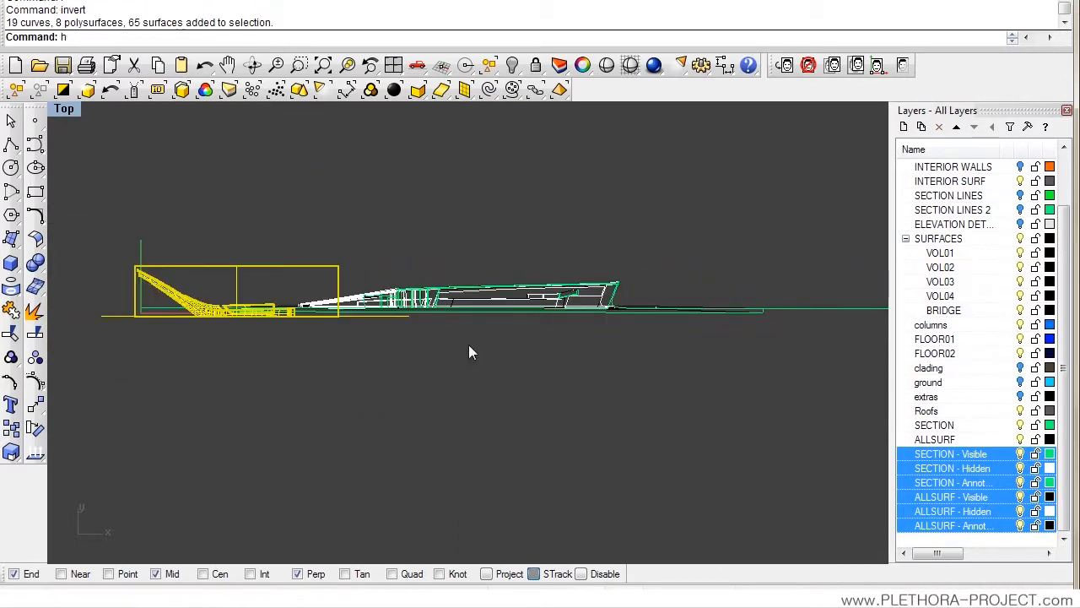
type("h")
key("Return")
scroll(468, 353, "up", 2)
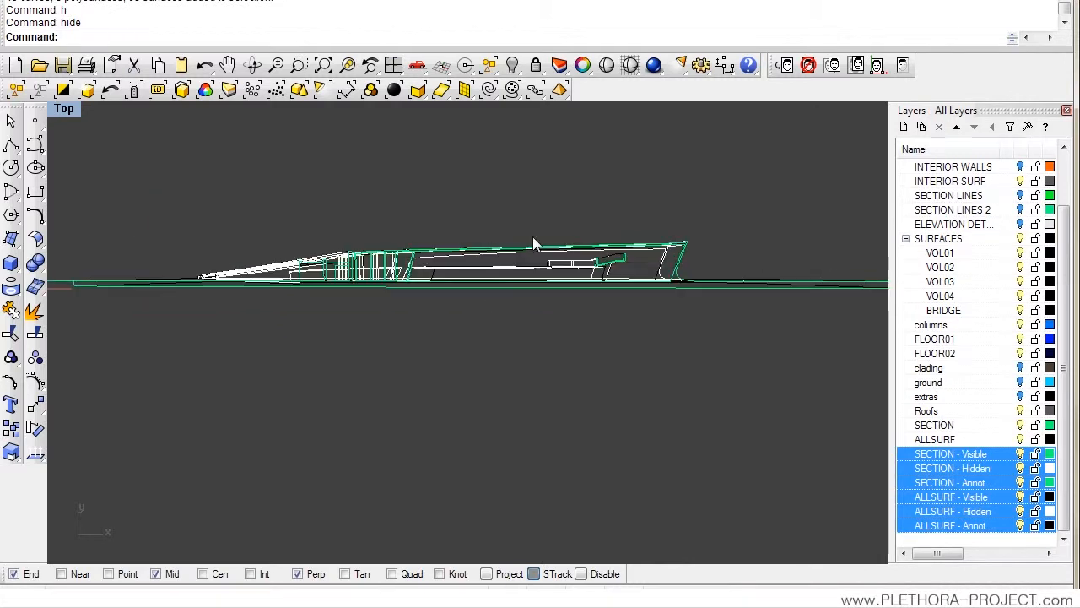
right_click(700, 483)
right_click_drag(605, 387, 544, 387)
right_click(544, 387)
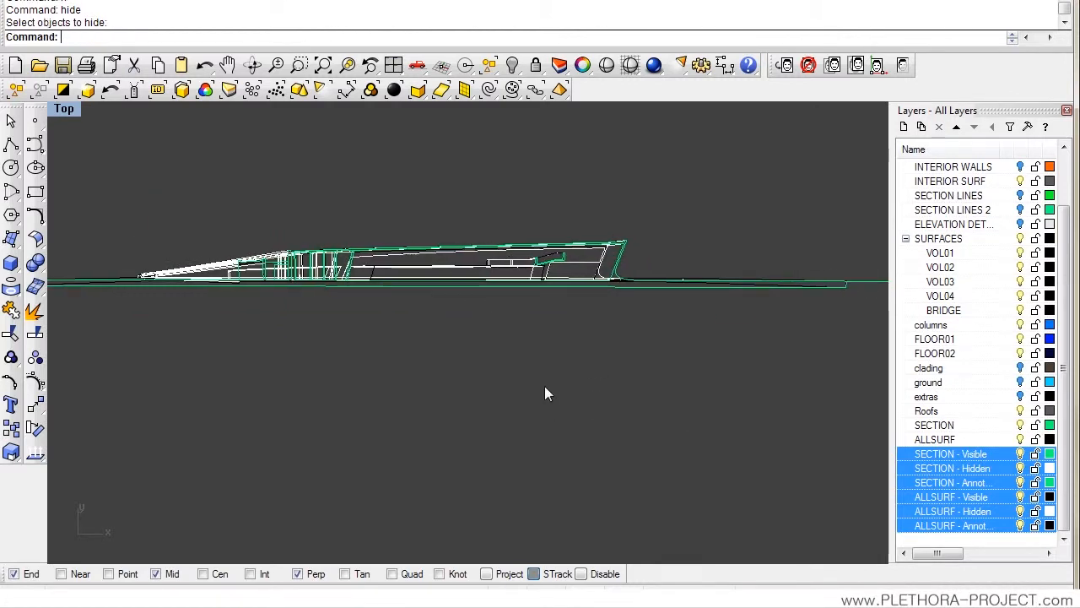
Step: Turn off the hidden-line and annotation layers of both SECTION and ALLSURF, keeping only their Visible layers shown
left_click(950, 456)
left_click(1002, 471)
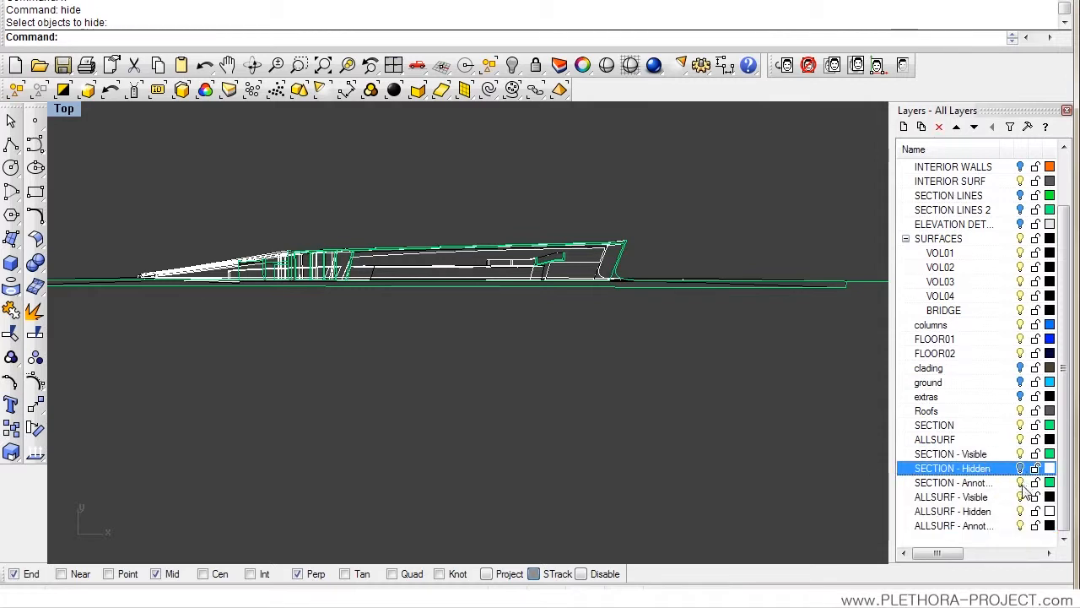
left_click(1022, 484)
left_click(1022, 513)
left_click(1024, 523)
scroll(473, 319, "up", 3)
scroll(231, 292, "up", 5)
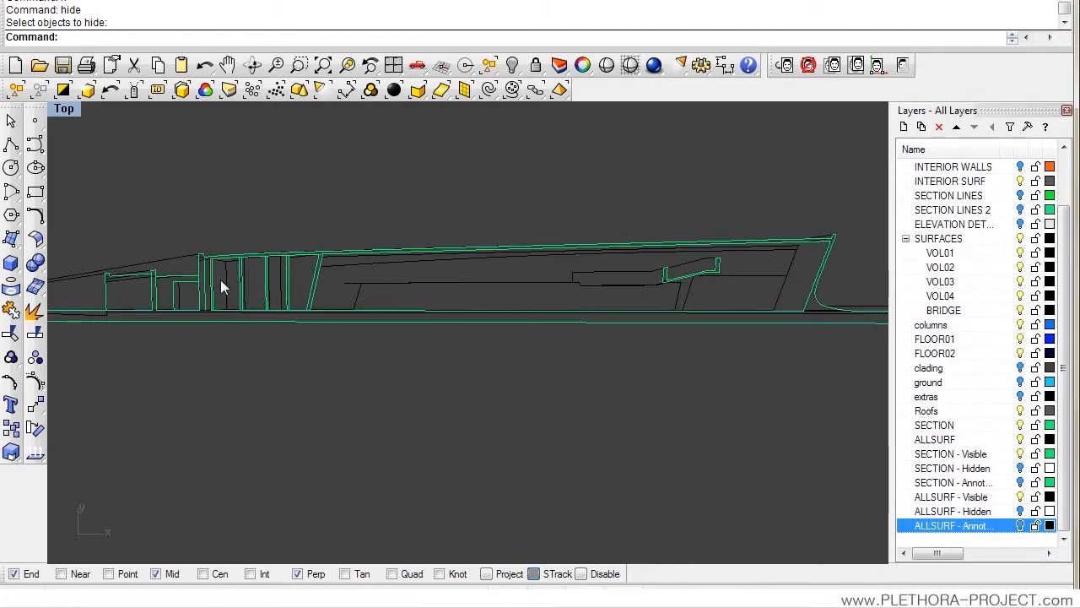
right_click_drag(283, 315, 251, 339)
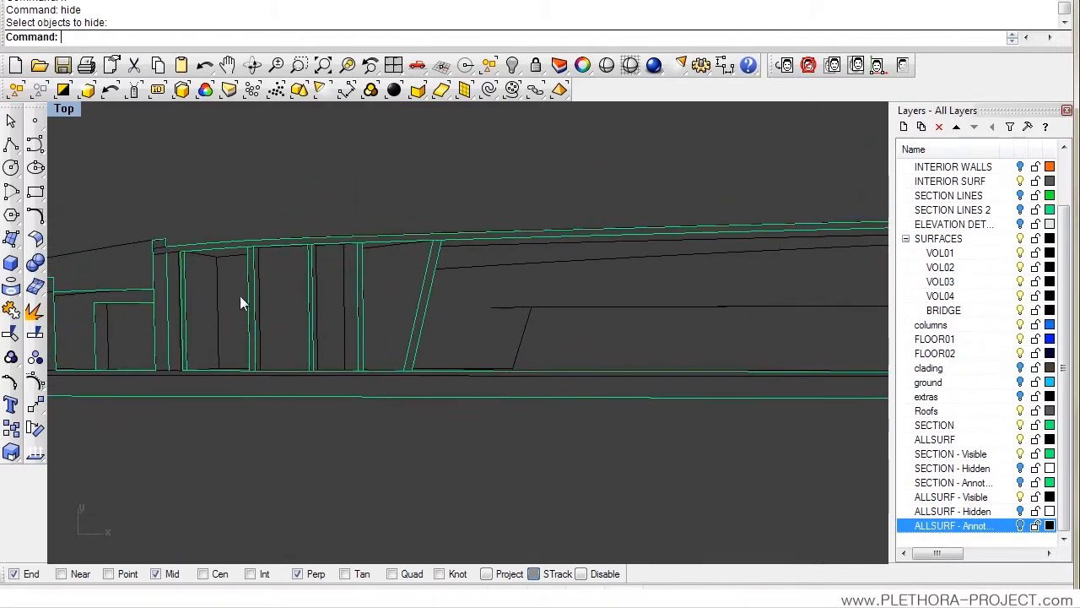
Step: Examine the 2D section linework along the building, from the partitioned rooms to the ramp and the slanted end wall
scroll(205, 247, "up", 2)
scroll(214, 252, "down", 5)
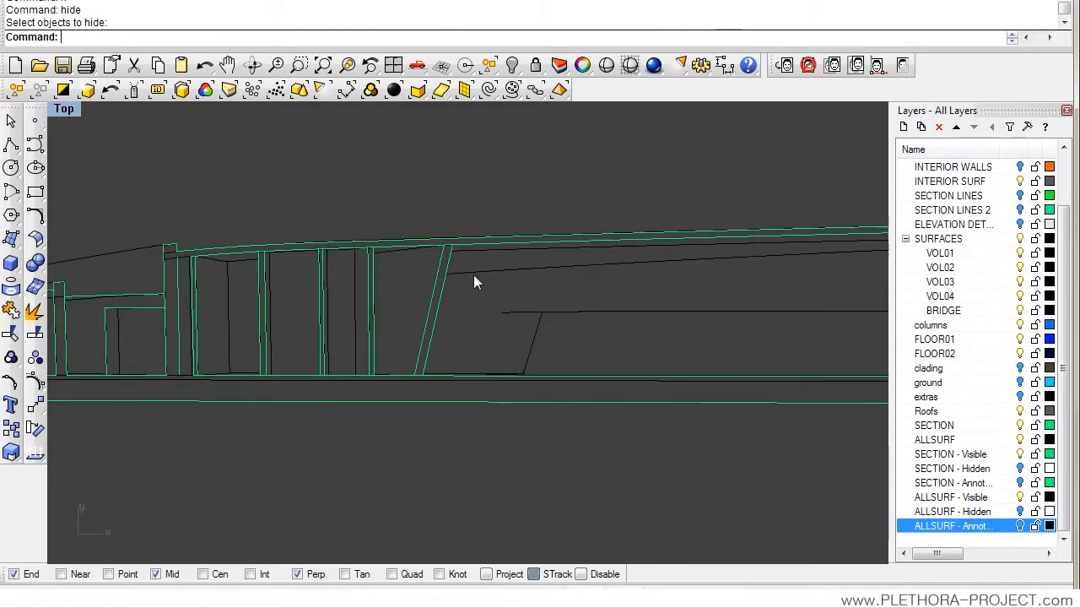
scroll(375, 279, "up", 3)
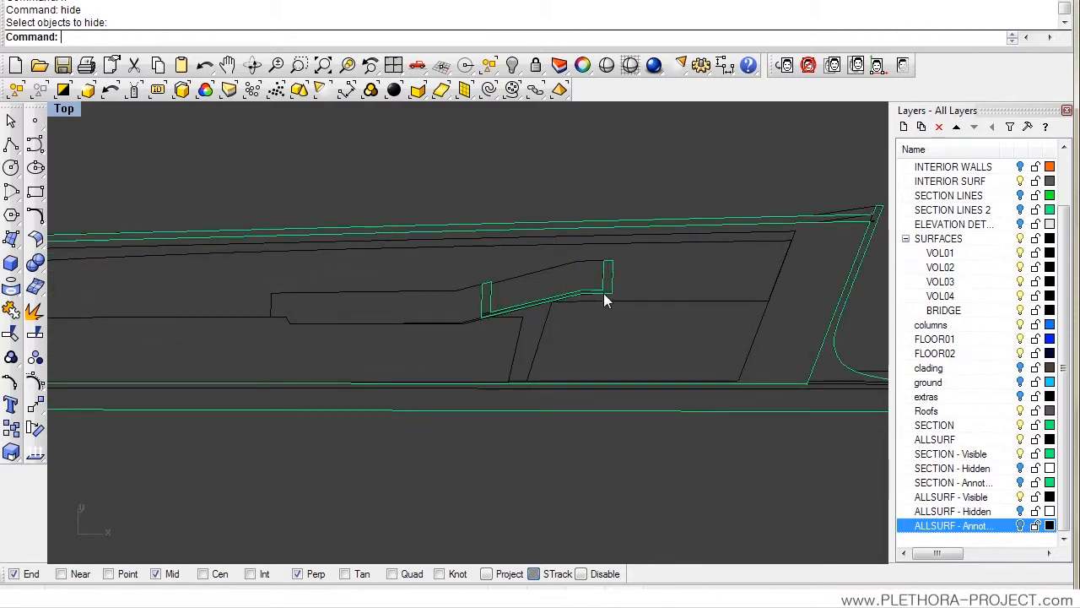
left_click(606, 294)
left_click(686, 268)
right_click_drag(744, 270, 631, 262)
scroll(767, 202, "up", 4)
scroll(773, 201, "up", 2)
scroll(773, 199, "down", 6)
right_click_drag(700, 284, 593, 273)
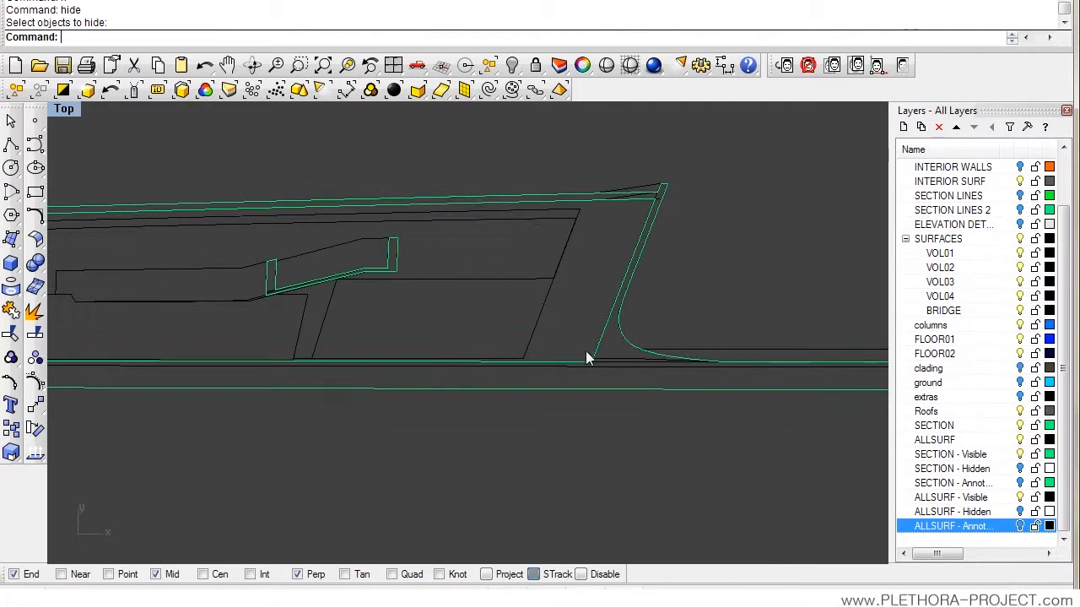
Step: Highlight the lower ground section line, inspect the full section drawing from end to end, and clear the selection
scroll(531, 374, "down", 6)
left_click(520, 383)
scroll(548, 391, "down", 8)
right_click_drag(472, 395, 411, 332)
scroll(367, 336, "up", 2)
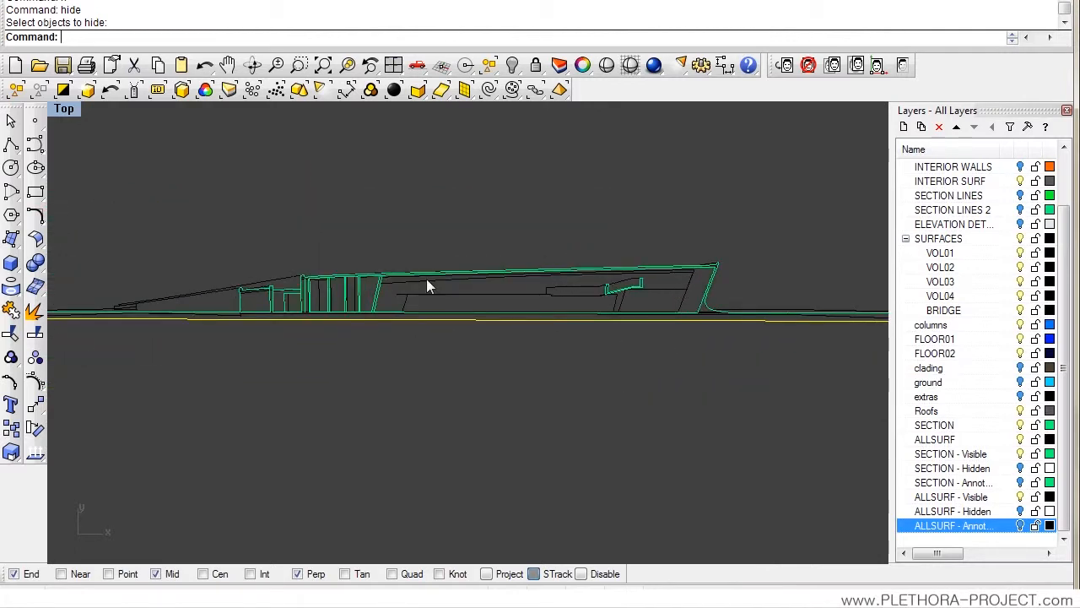
scroll(165, 328, "up", 4)
scroll(165, 328, "down", 6)
right_click_drag(165, 327, 258, 318)
scroll(190, 321, "up", 6)
scroll(258, 318, "up", 2)
right_click_drag(597, 341, 429, 335)
right_click_drag(518, 306, 337, 317)
scroll(600, 318, "down", 4)
right_click_drag(600, 318, 449, 323)
scroll(685, 298, "up", 6)
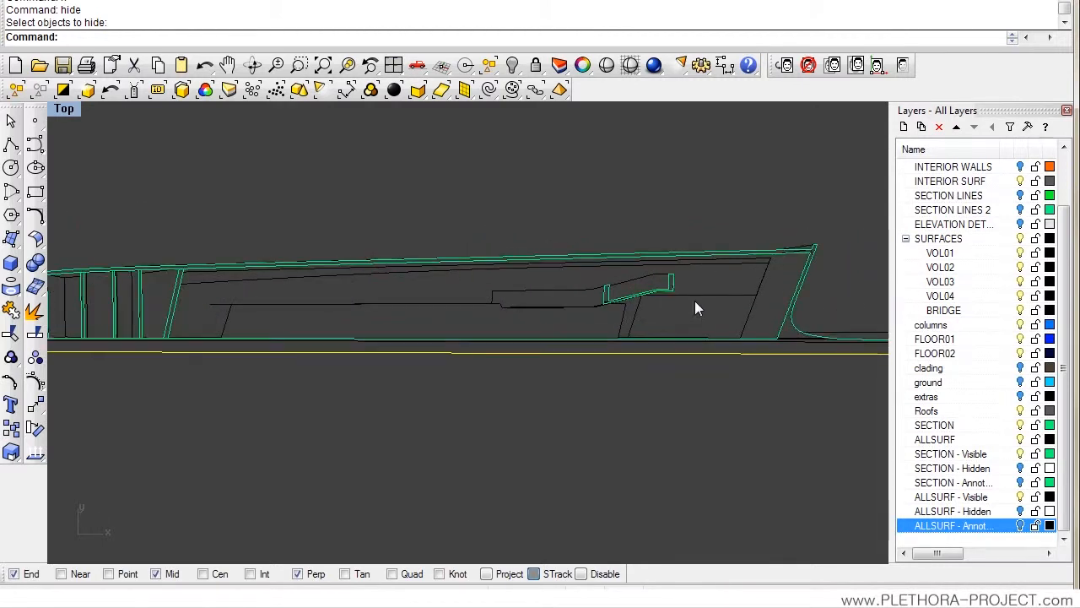
right_click_drag(447, 402, 473, 421)
left_click(523, 410)
right_click_drag(449, 375, 618, 358)
right_click_drag(196, 350, 318, 335)
scroll(319, 335, "down", 10)
right_click_drag(515, 341, 590, 318)
scroll(499, 313, "up", 2)
right_click_drag(485, 332, 502, 327)
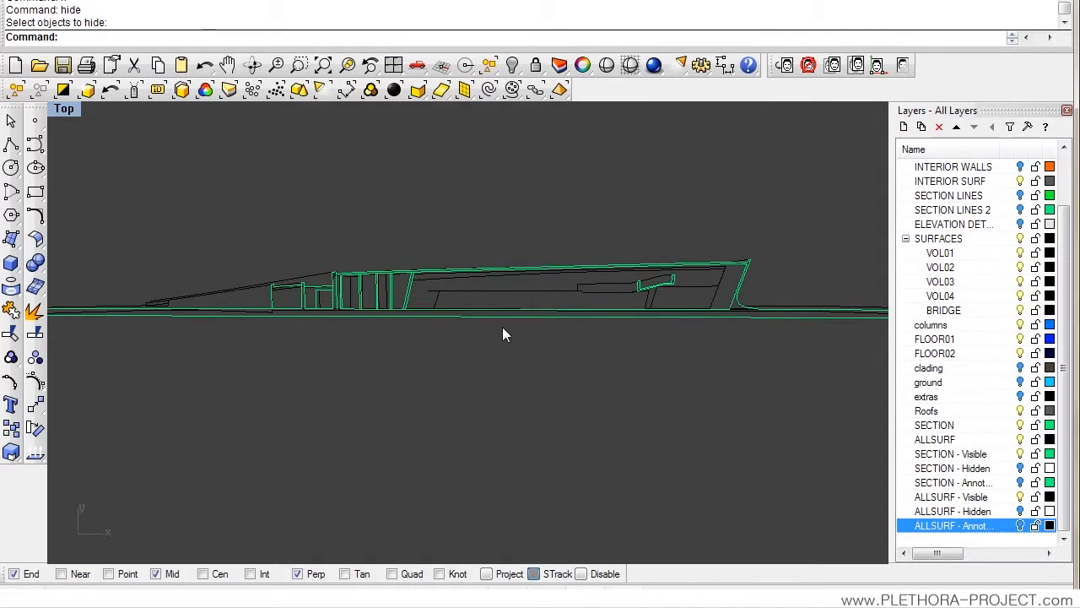